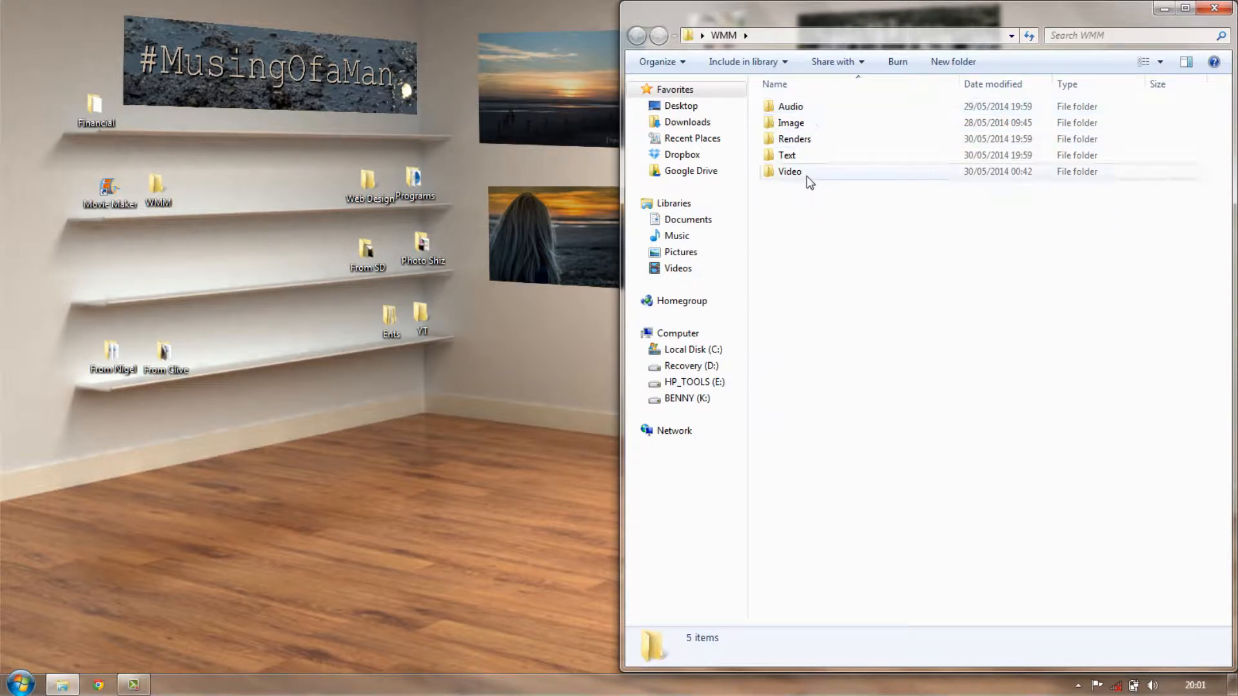
Step: Open the Source Files subfolder of the Video folder and examine the video clips by selecting them all
{"action": "mouse_move", "coordinate": [805, 183]}
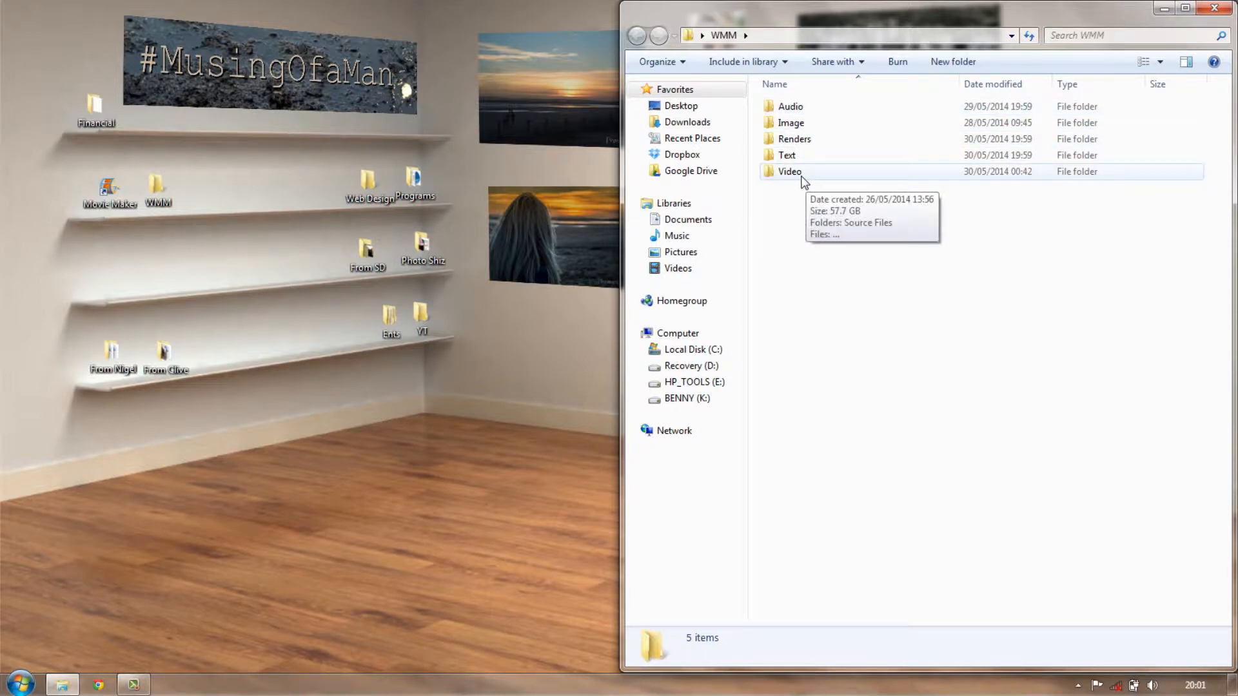
{"action": "double_click", "coordinate": [801, 174]}
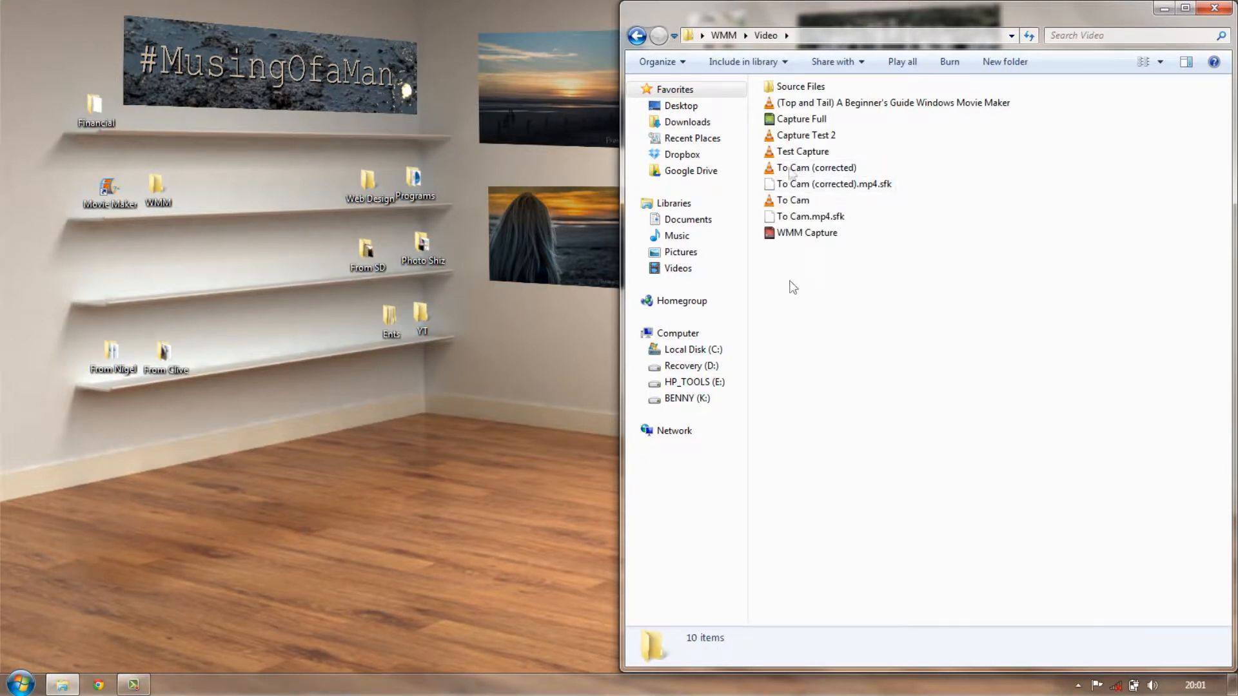
{"action": "double_click", "coordinate": [807, 93]}
{"action": "left_click_drag", "start_coordinate": [779, 194], "coordinate": [1182, 96]}
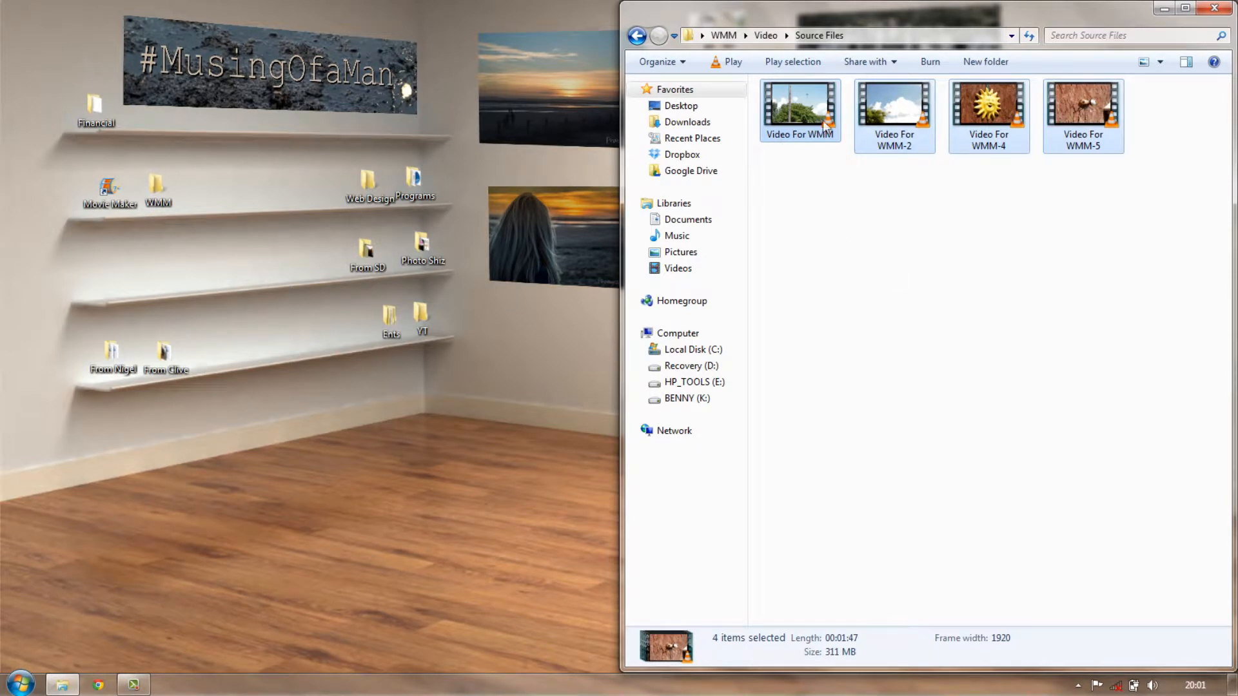
Step: Examine the pictures in the WMM project's Image folder, and check the contents of its Renders folder
{"action": "left_click", "coordinate": [765, 34]}
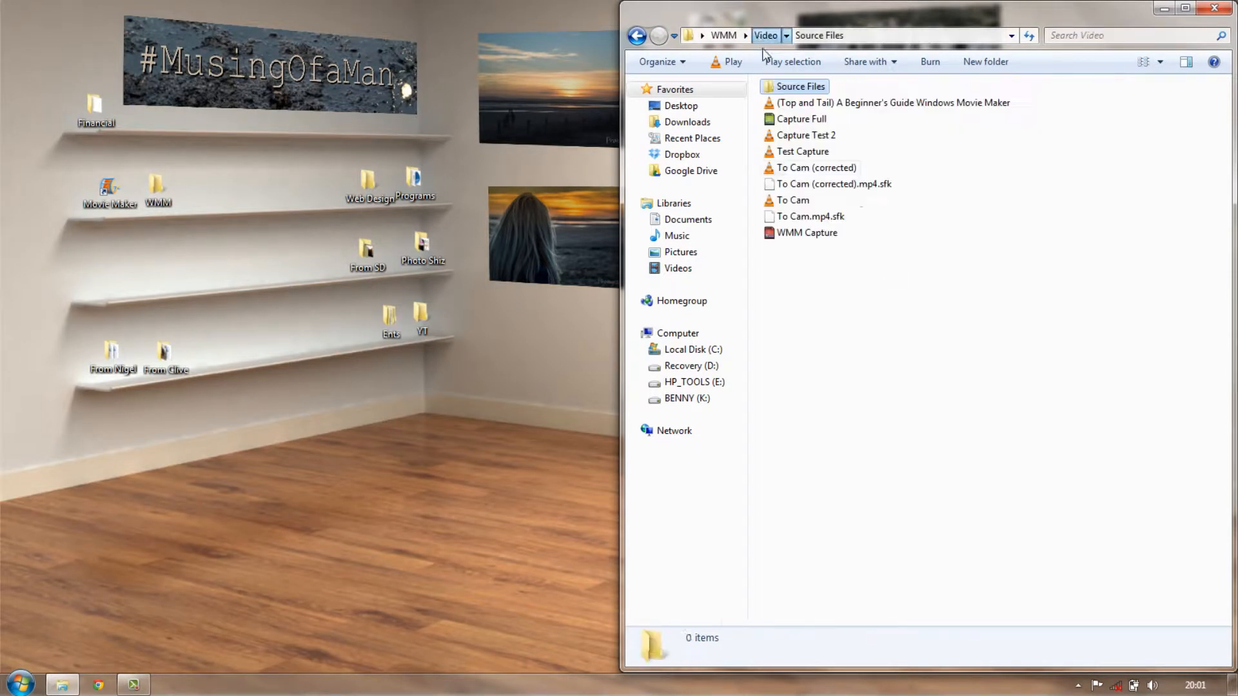
{"action": "left_click", "coordinate": [722, 37]}
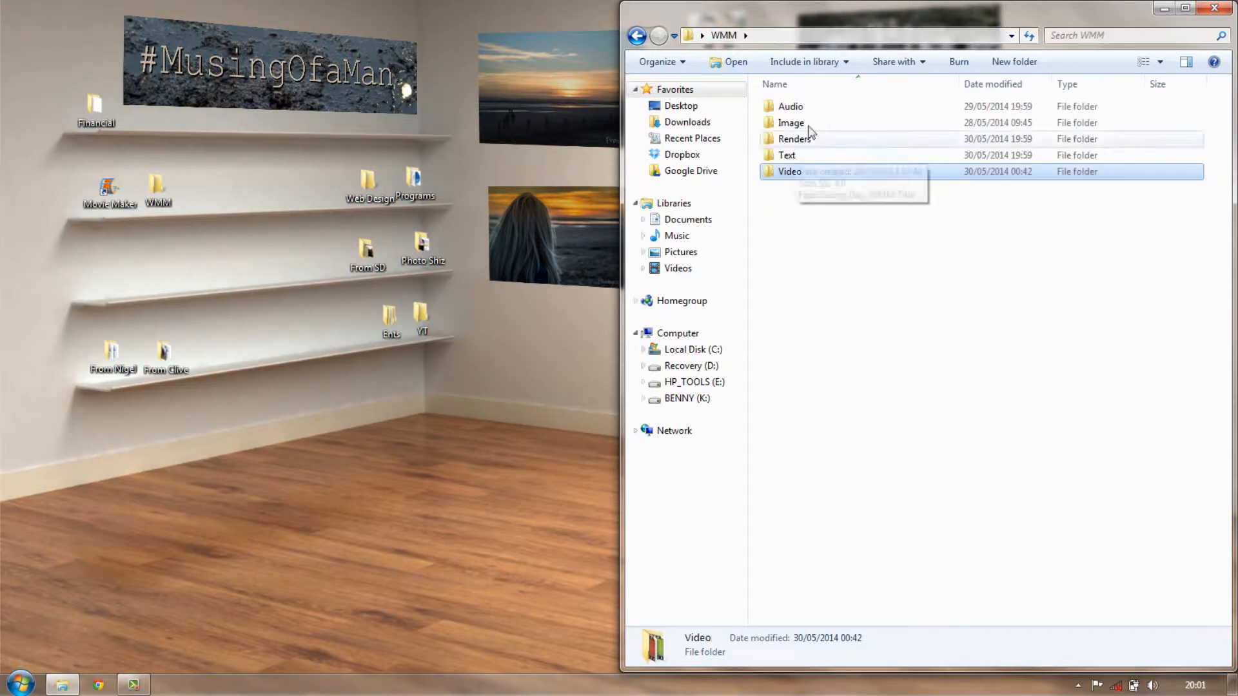
{"action": "left_click", "coordinate": [789, 128]}
{"action": "double_click", "coordinate": [789, 128]}
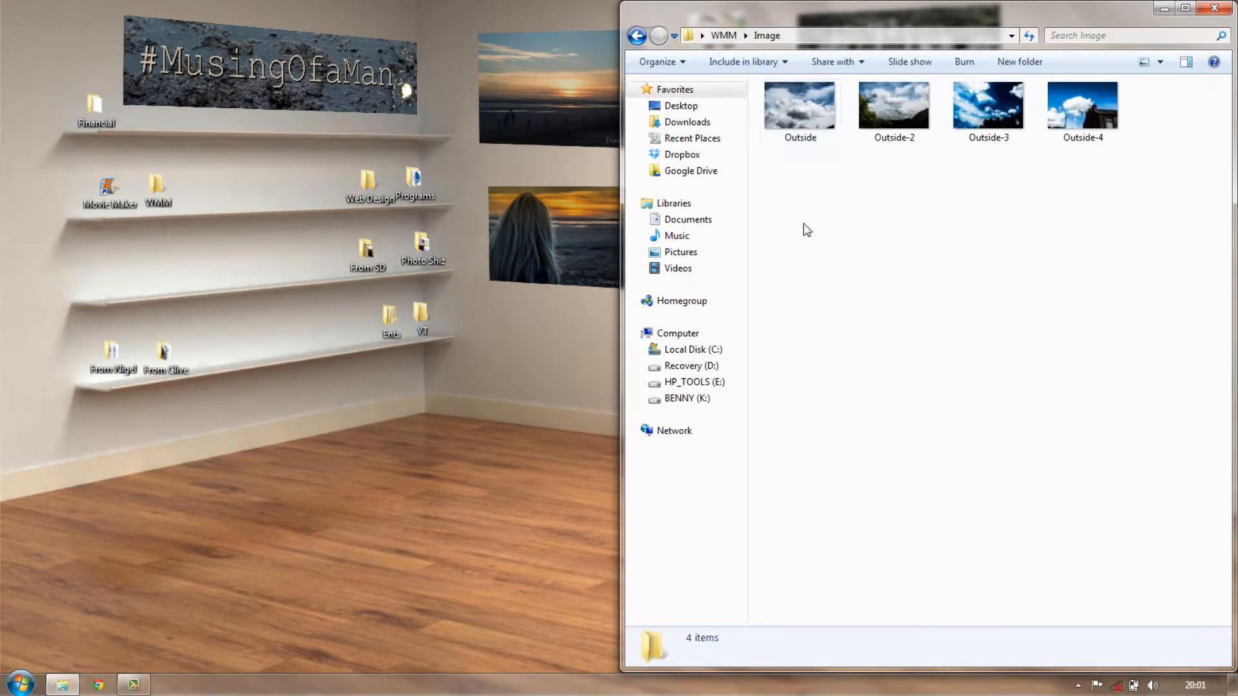
{"action": "left_click_drag", "start_coordinate": [799, 113], "coordinate": [1162, 122]}
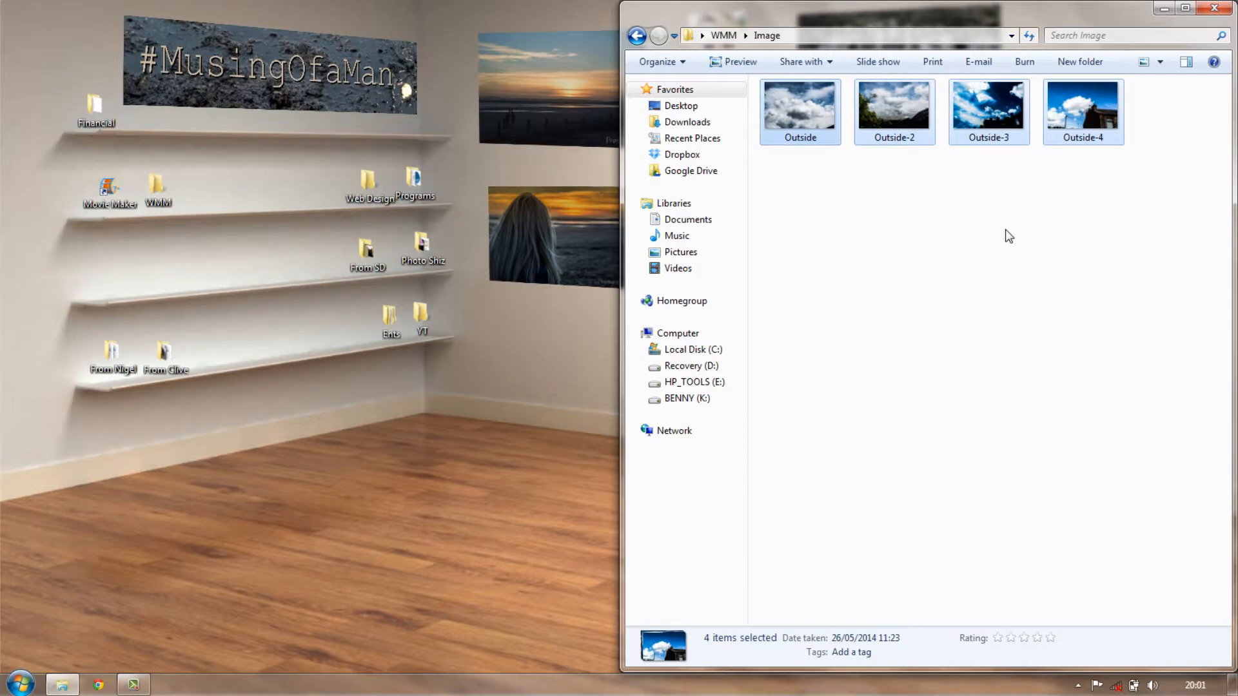
{"action": "left_click", "coordinate": [793, 229]}
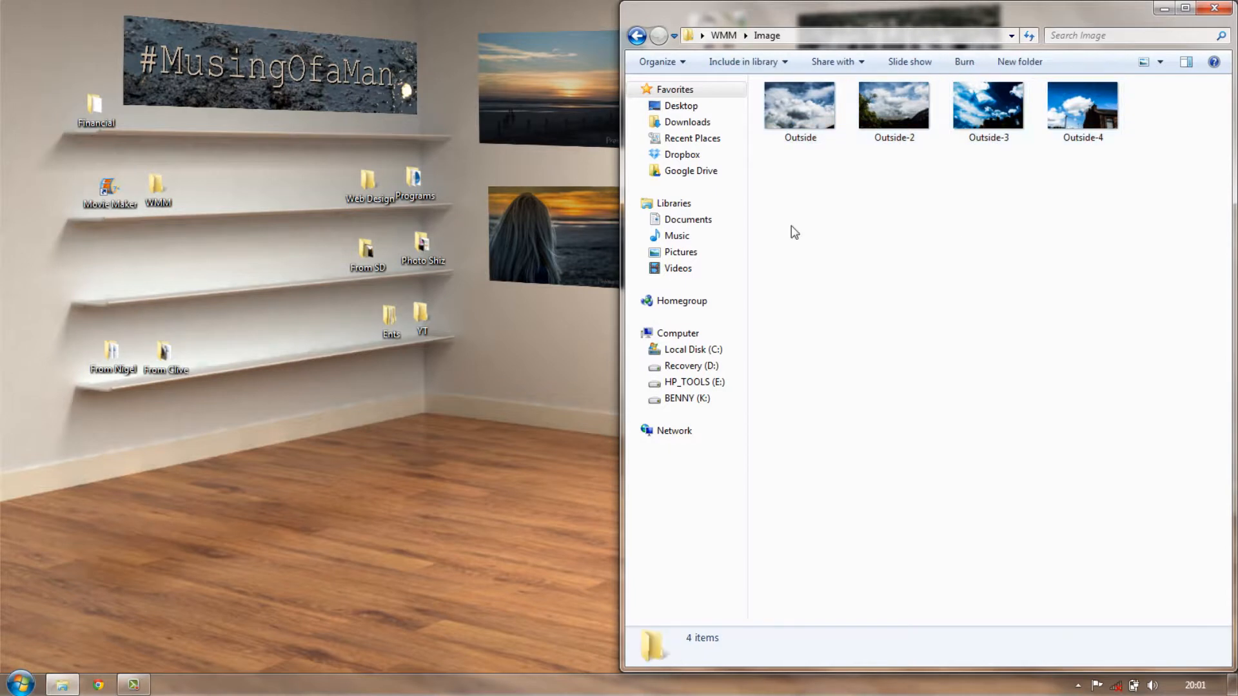
{"action": "left_click", "coordinate": [723, 35]}
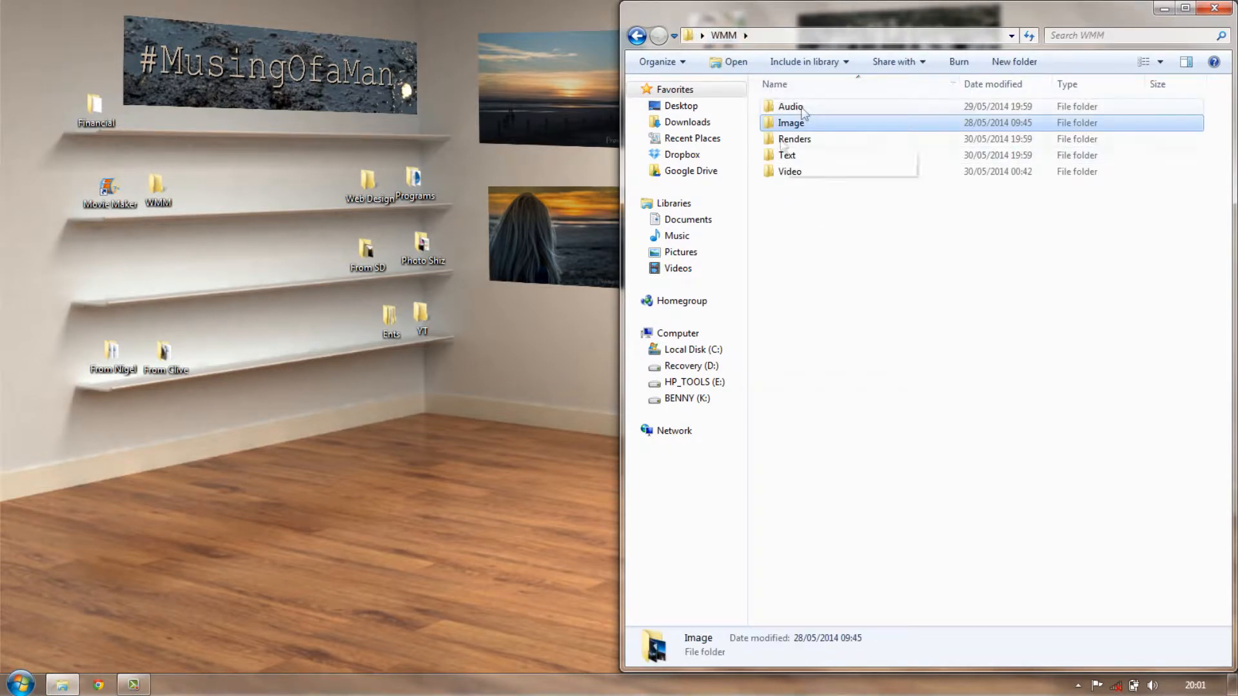
{"action": "double_click", "coordinate": [789, 139]}
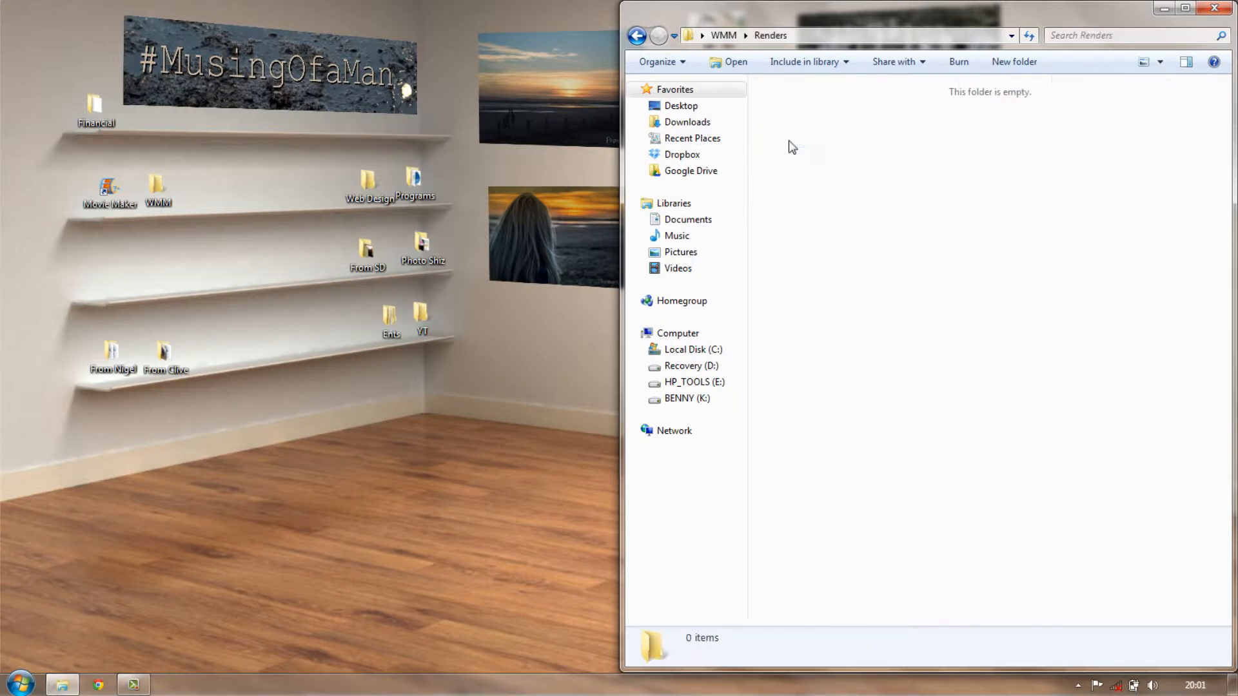
Step: Return to the WMM folder and open the Source Files subfolder inside Video
{"action": "left_click", "coordinate": [719, 36]}
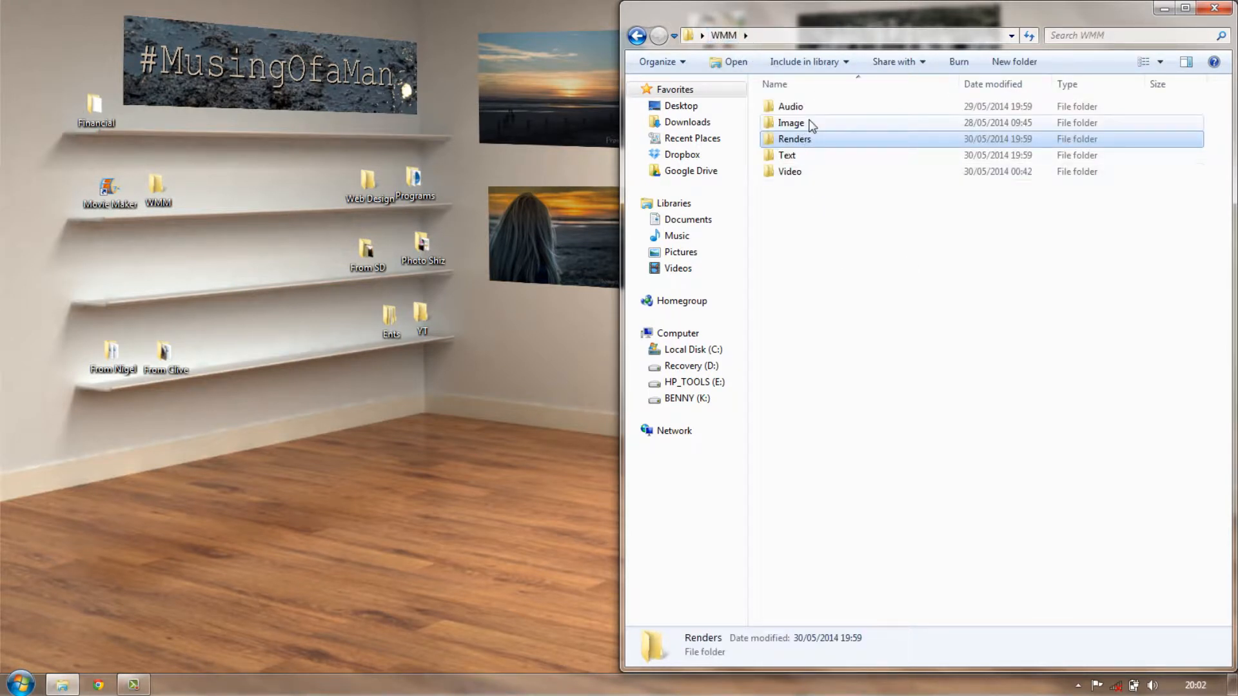
{"action": "double_click", "coordinate": [791, 172]}
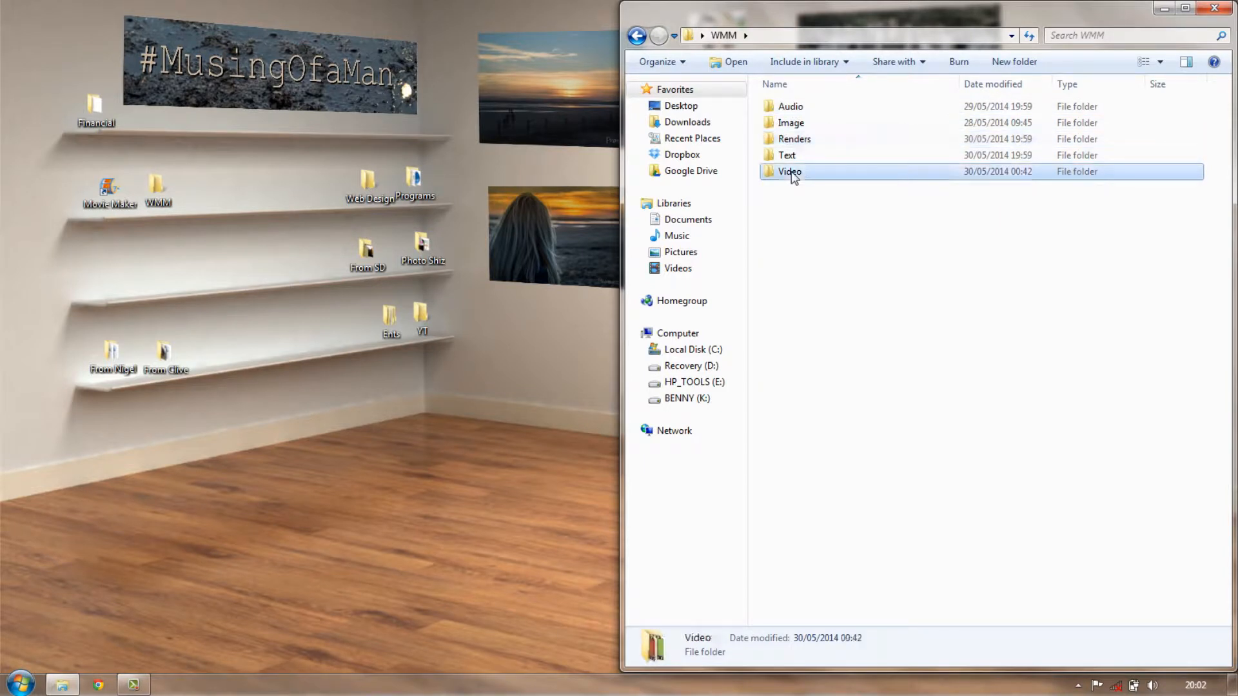
{"action": "double_click", "coordinate": [797, 85]}
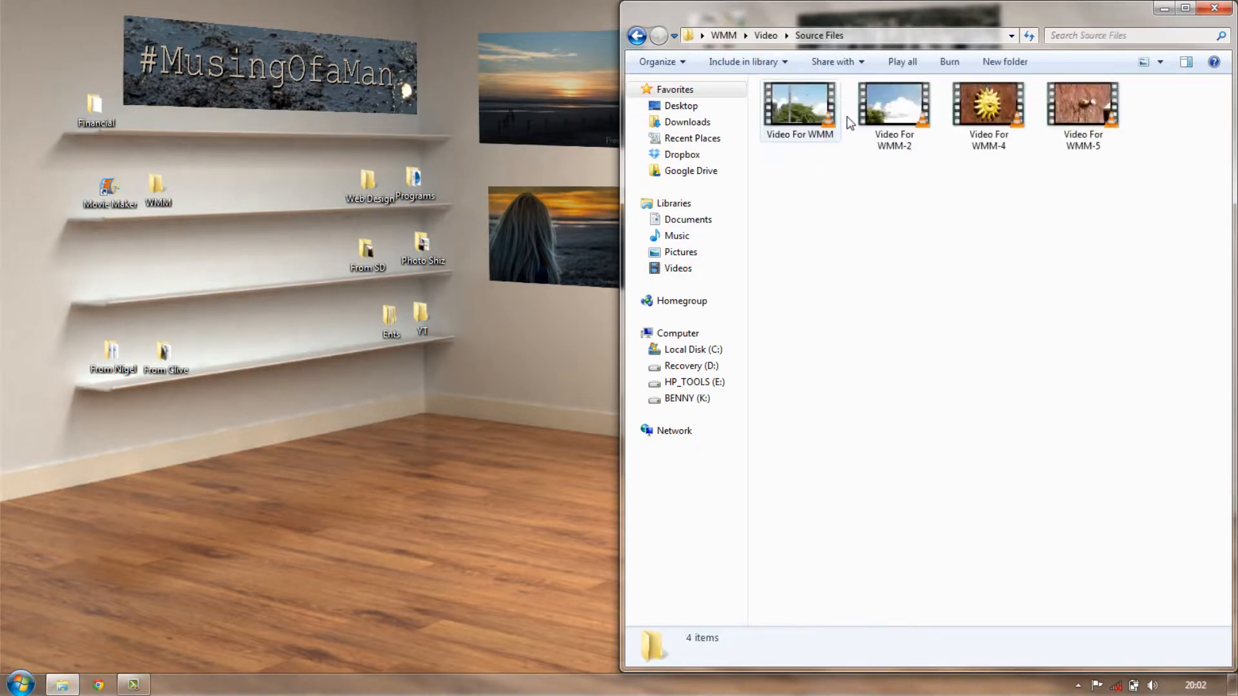
Step: Switch to Movie Maker by launching it, and resize the preview area to take up about half of the window's width
{"action": "double_click", "coordinate": [99, 194]}
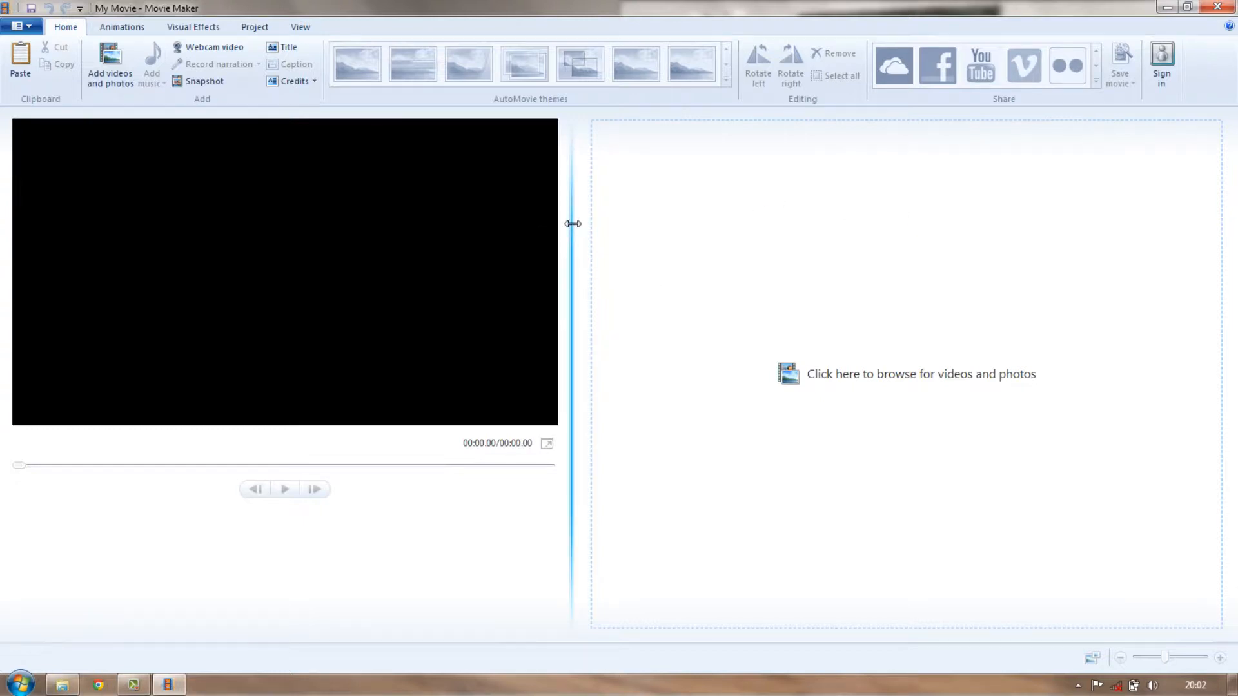
{"action": "left_click_drag", "start_coordinate": [573, 223], "coordinate": [355, 229]}
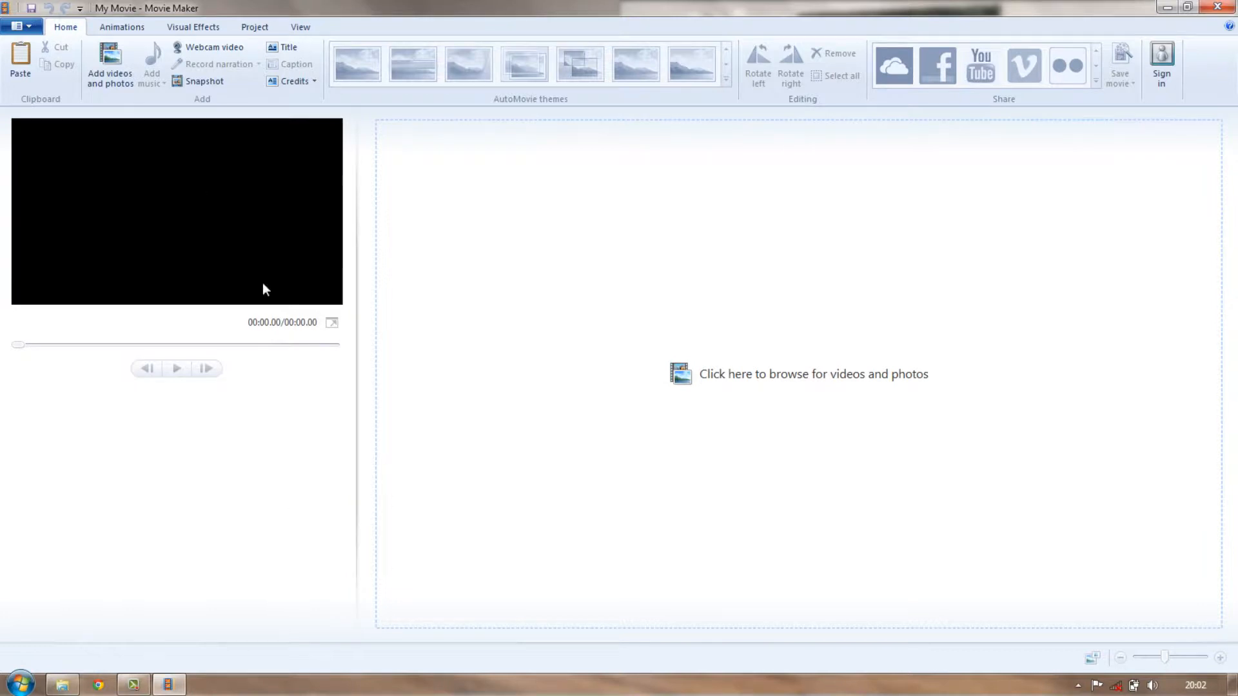
{"action": "left_click_drag", "start_coordinate": [359, 236], "coordinate": [625, 285]}
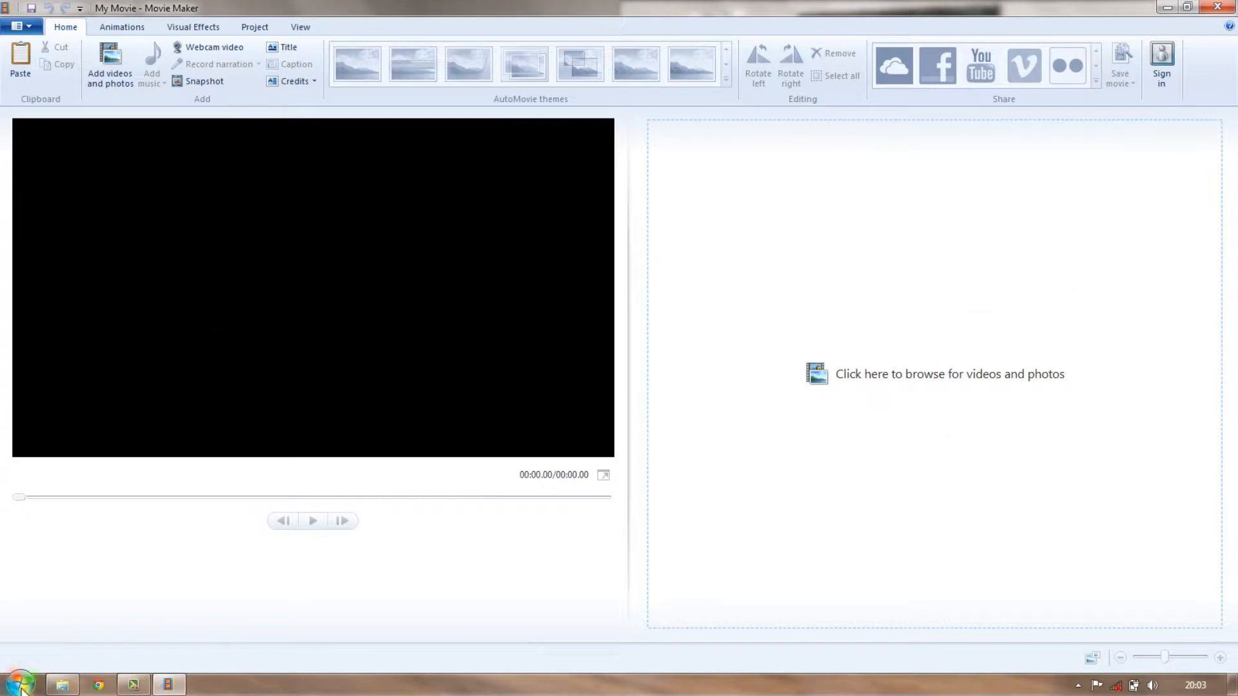
Step: Import all four video clips from the Source Files folder into the empty movie project
{"action": "left_click", "coordinate": [61, 684]}
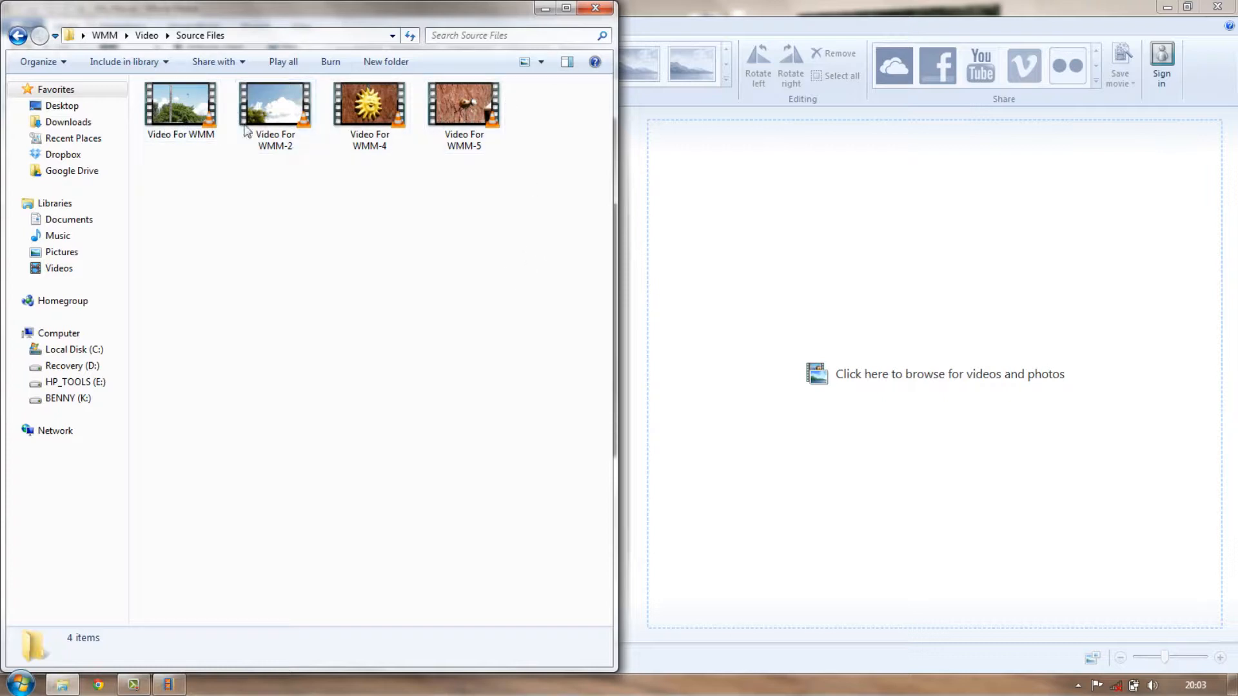
{"action": "left_click", "coordinate": [189, 115]}
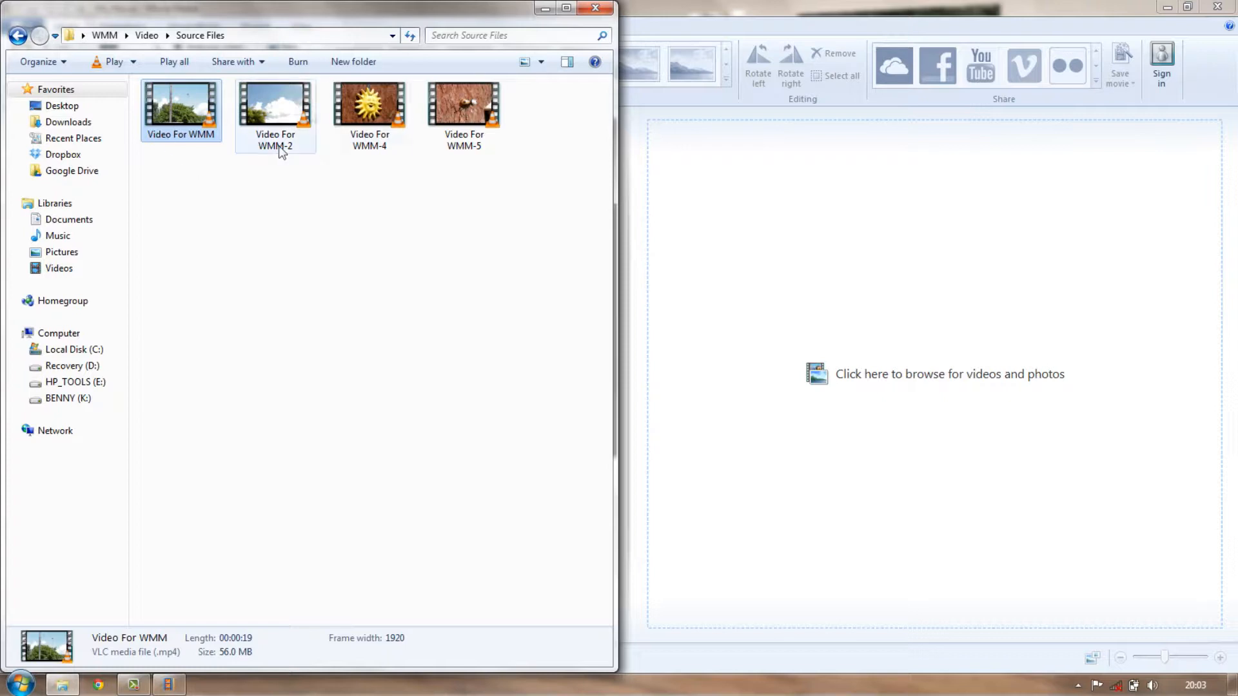
{"action": "left_click_drag", "start_coordinate": [533, 215], "coordinate": [737, 184]}
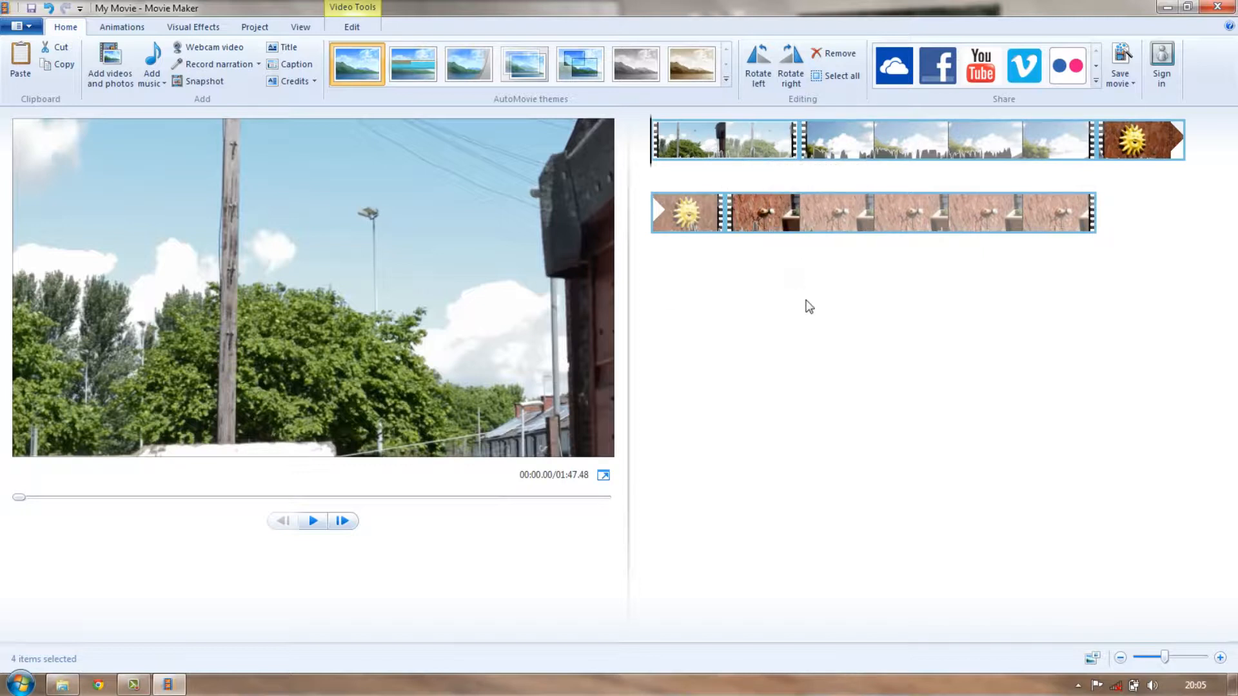
Step: Examine the imported clips in the storyboard one by one, previewing the first frames and details of each
{"action": "left_click", "coordinate": [852, 149]}
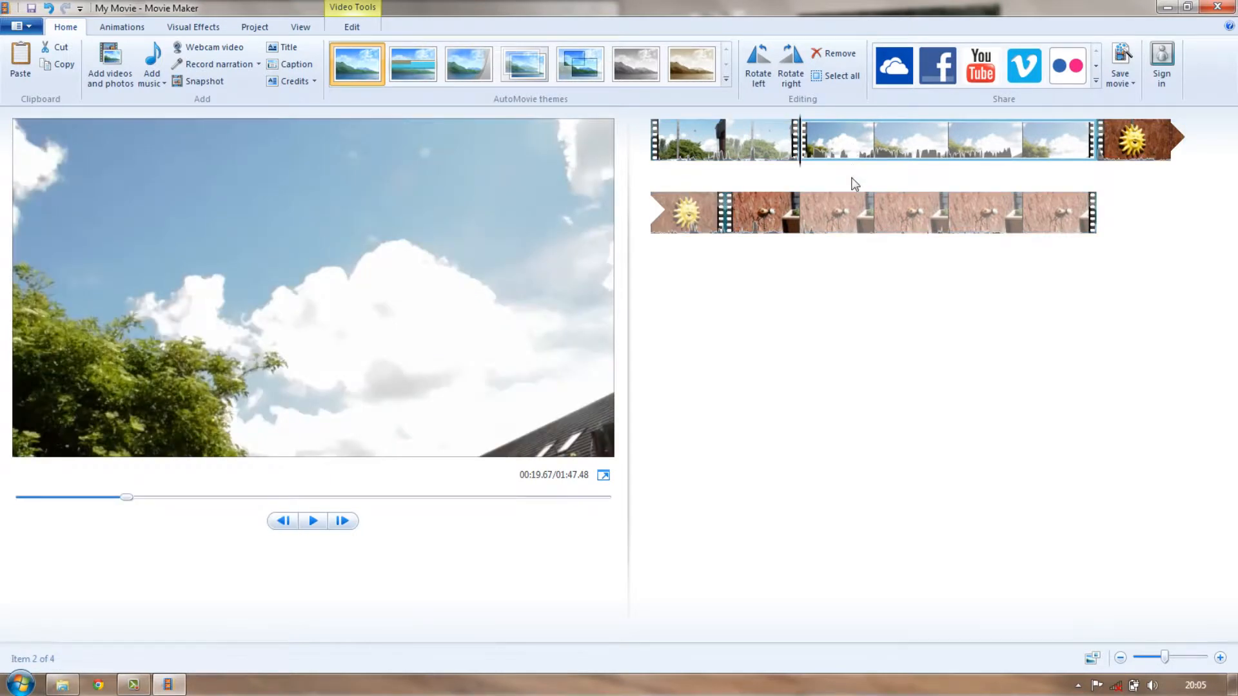
{"action": "left_click", "coordinate": [721, 141]}
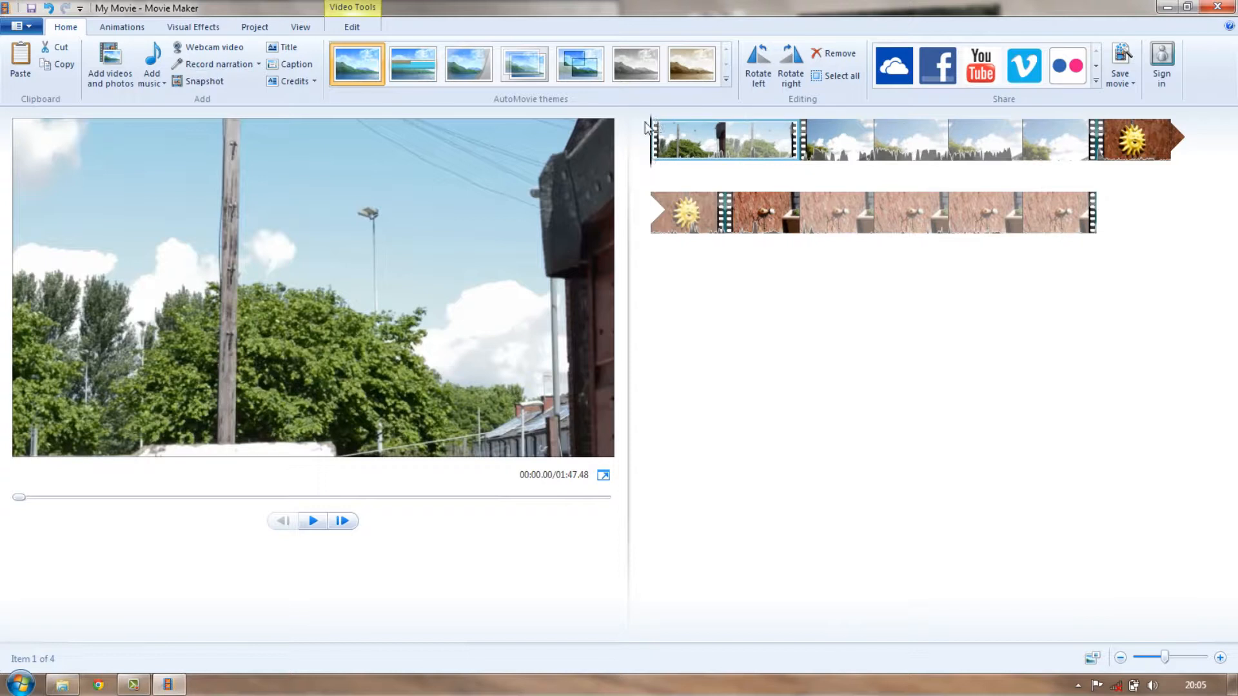
{"action": "left_click", "coordinate": [899, 137]}
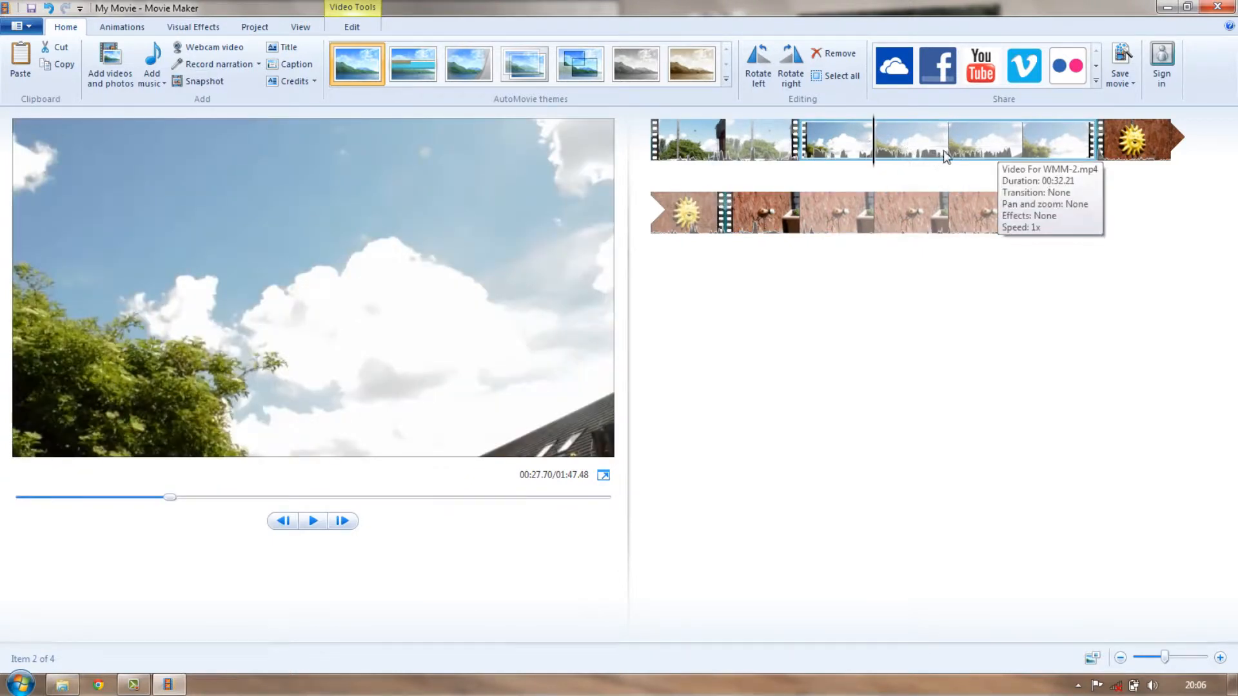
{"action": "left_click", "coordinate": [1126, 144]}
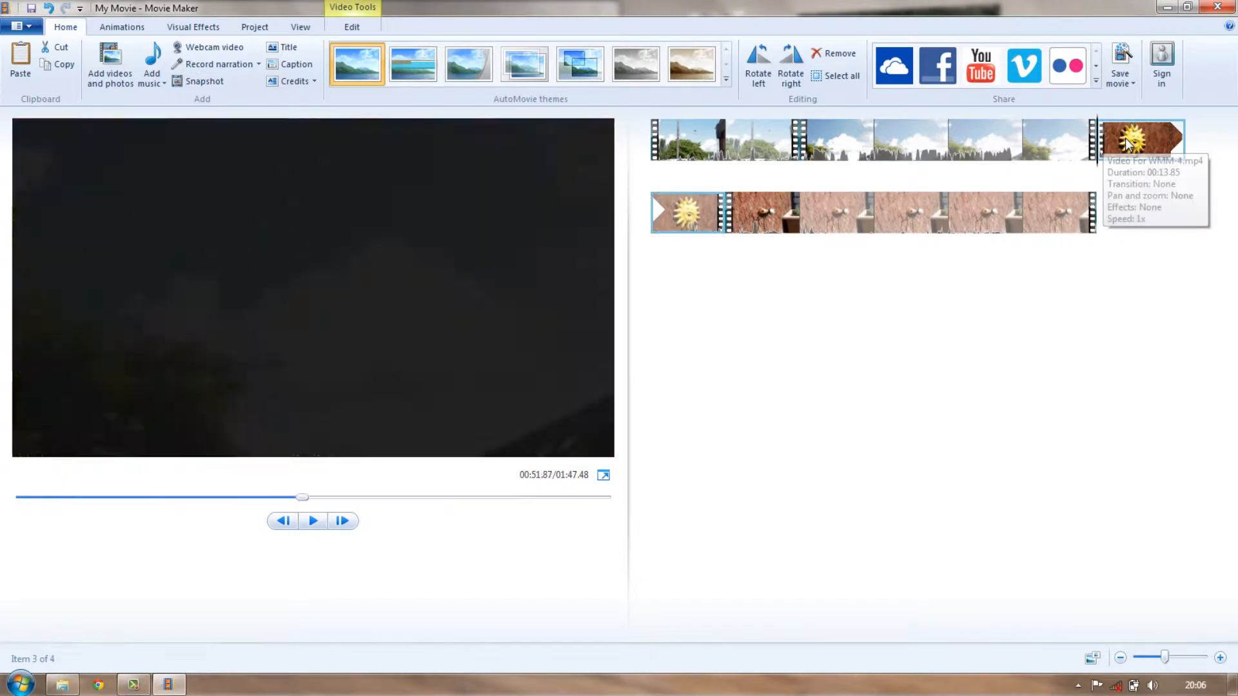
{"action": "left_click", "coordinate": [799, 213]}
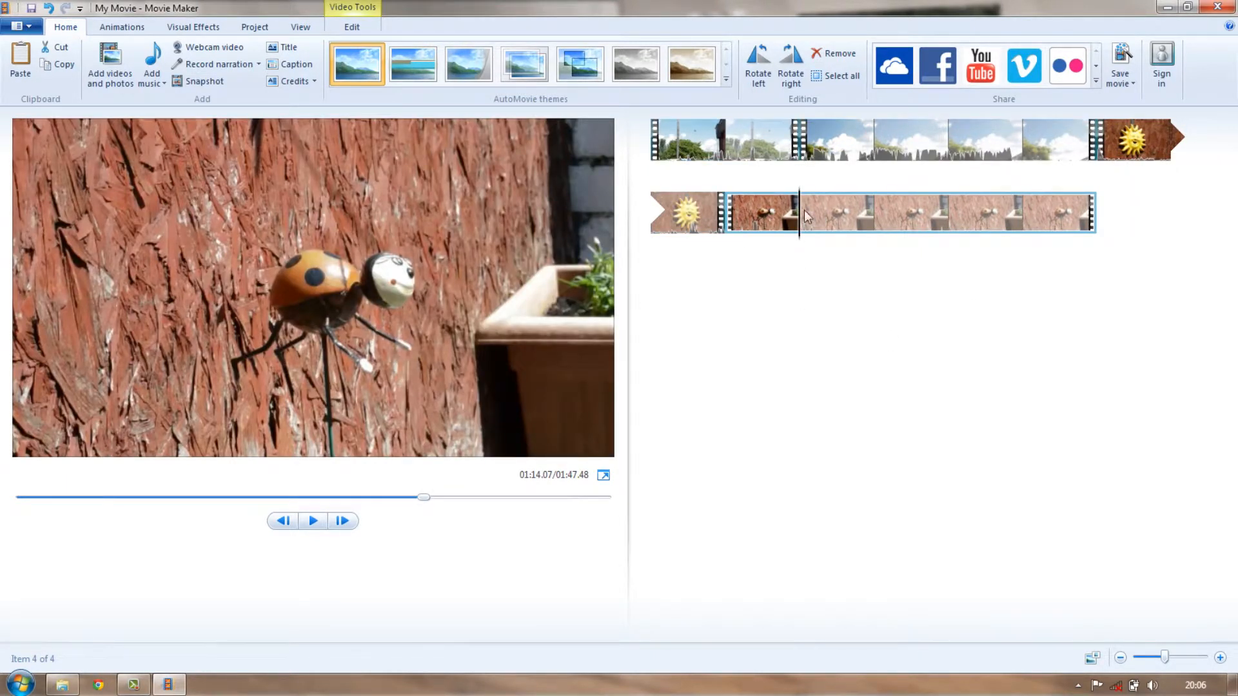
{"action": "left_click", "coordinate": [683, 136]}
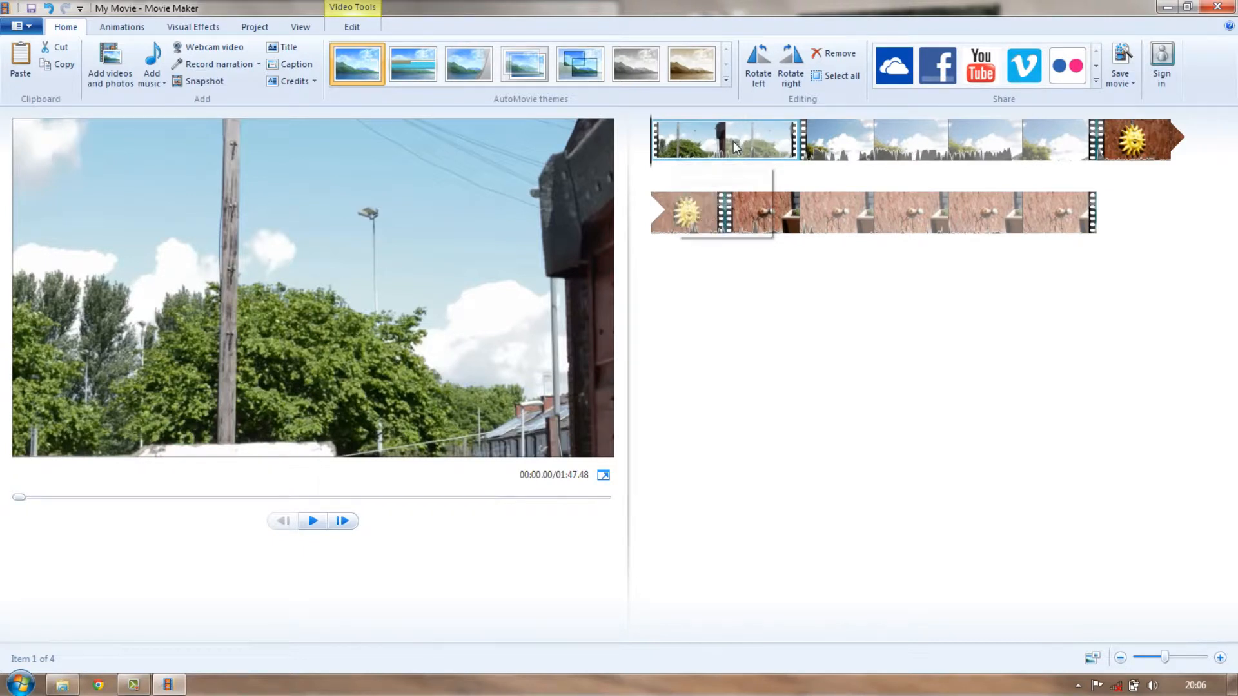
{"action": "left_click", "coordinate": [832, 152]}
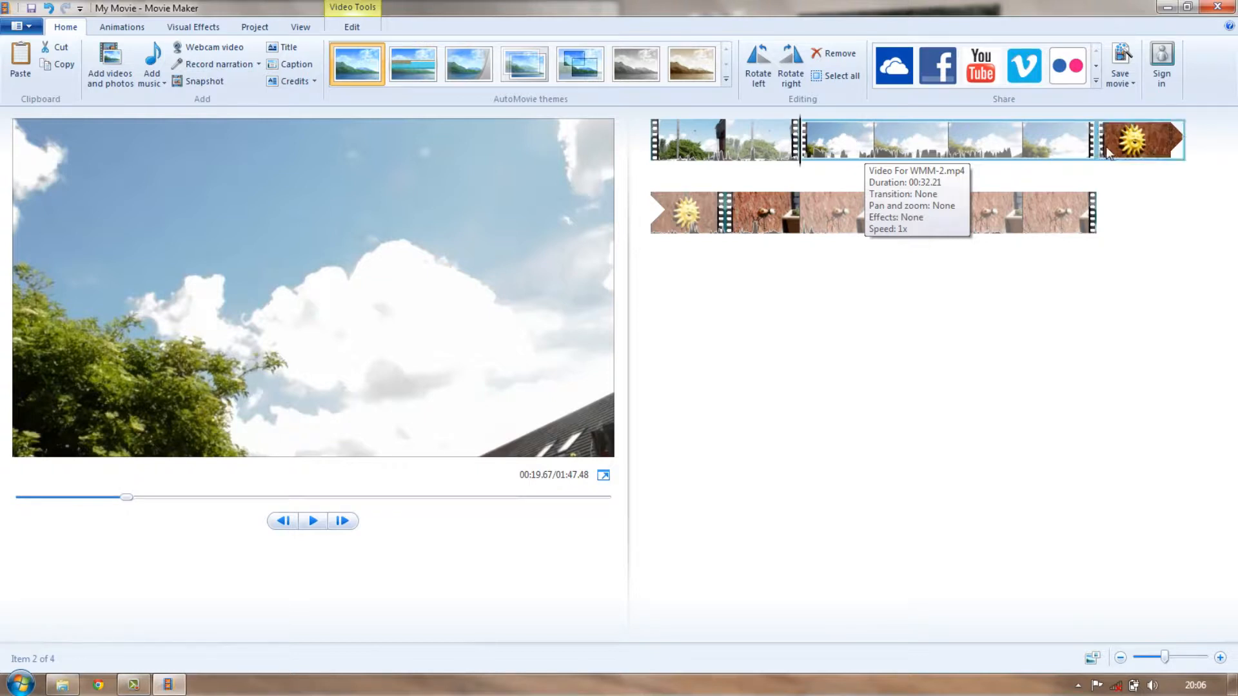
{"action": "left_click", "coordinate": [1132, 137]}
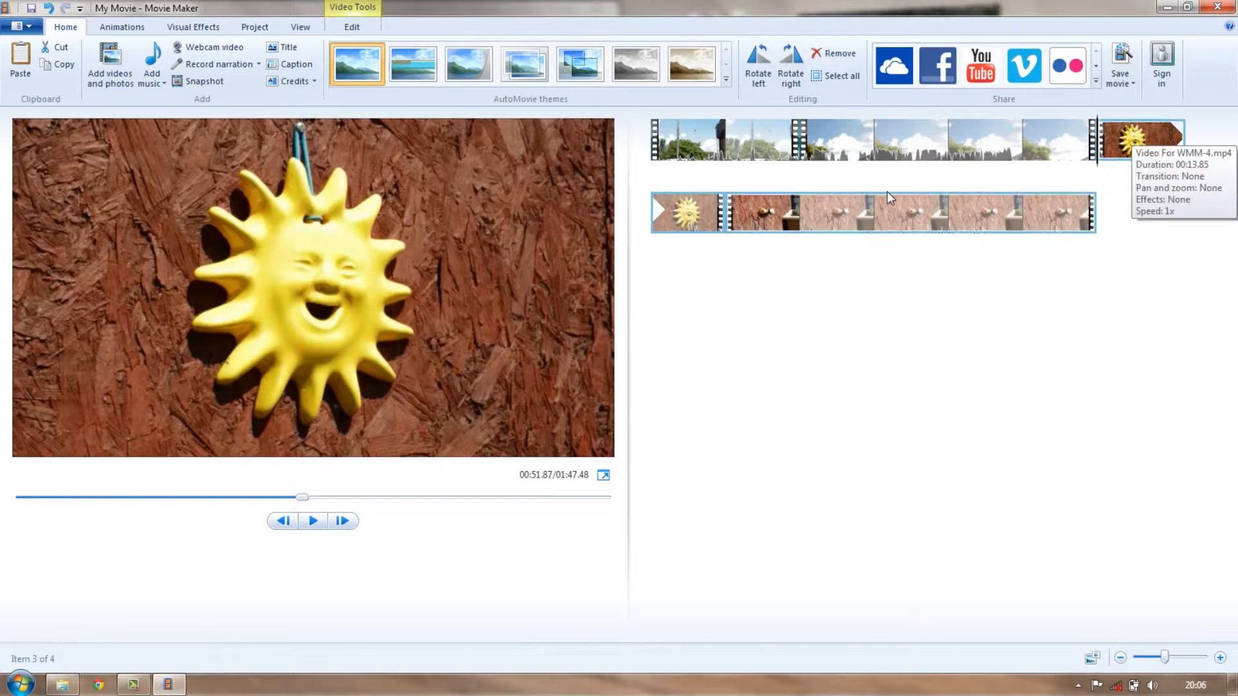
{"action": "left_click", "coordinate": [799, 212]}
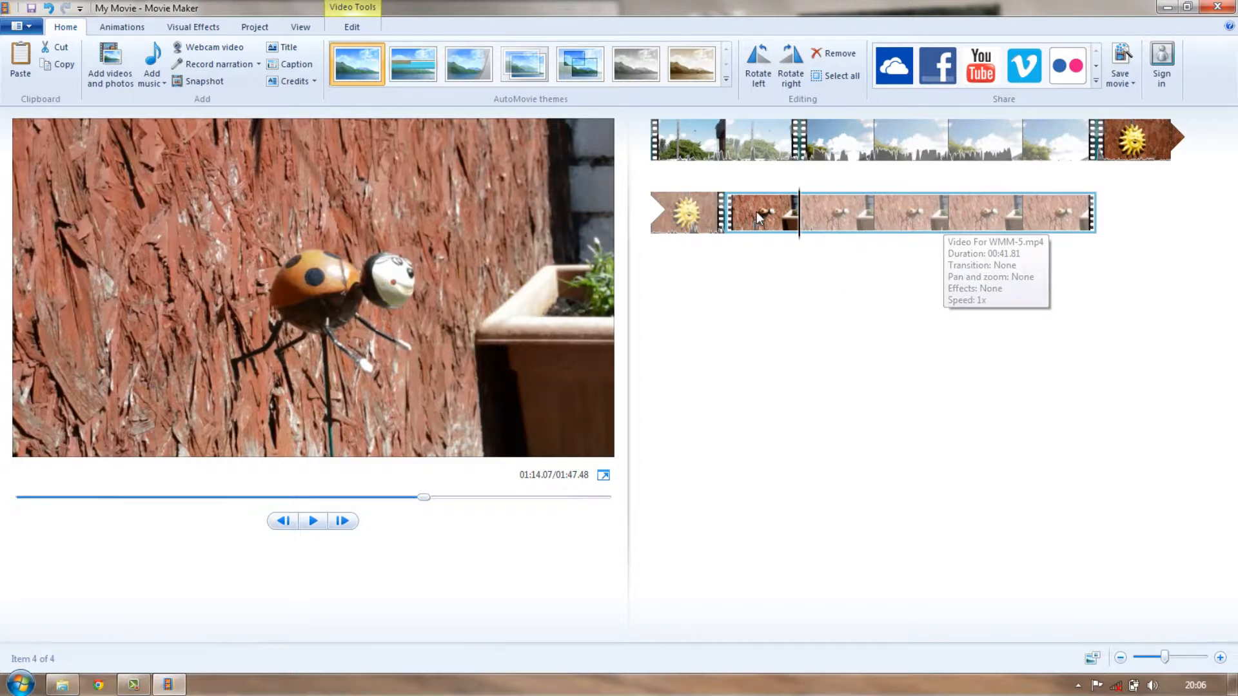
{"action": "left_click", "coordinate": [680, 134]}
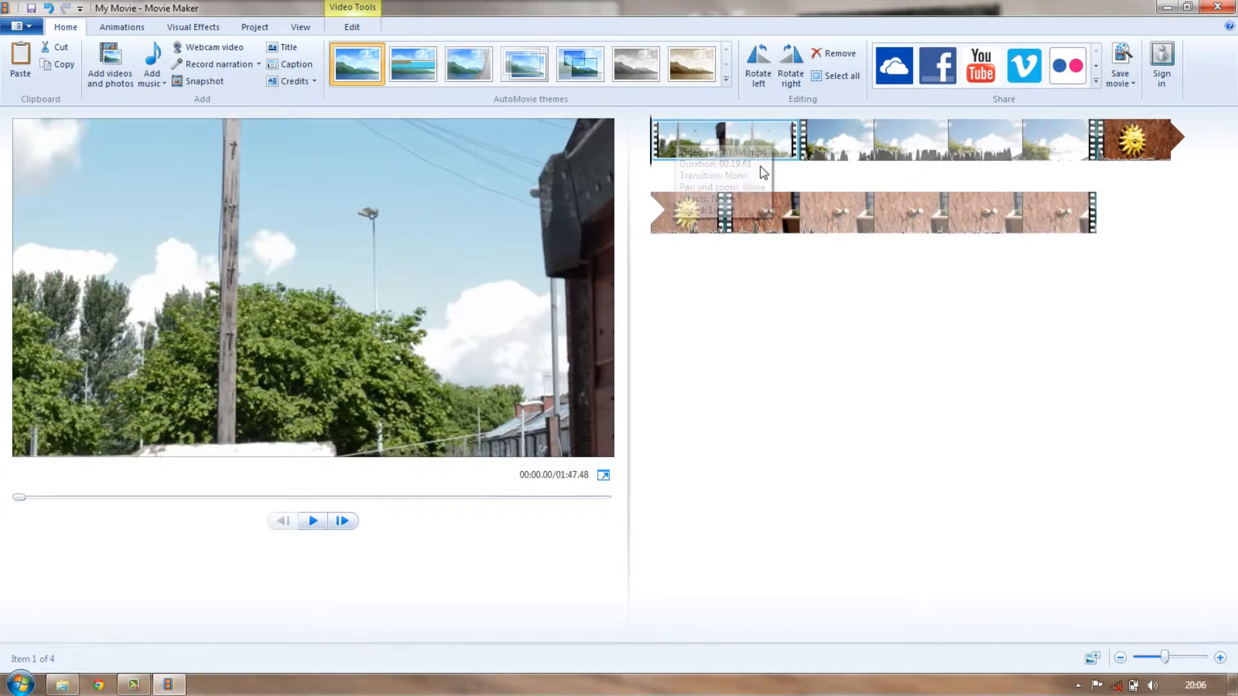
{"action": "left_click", "coordinate": [838, 144]}
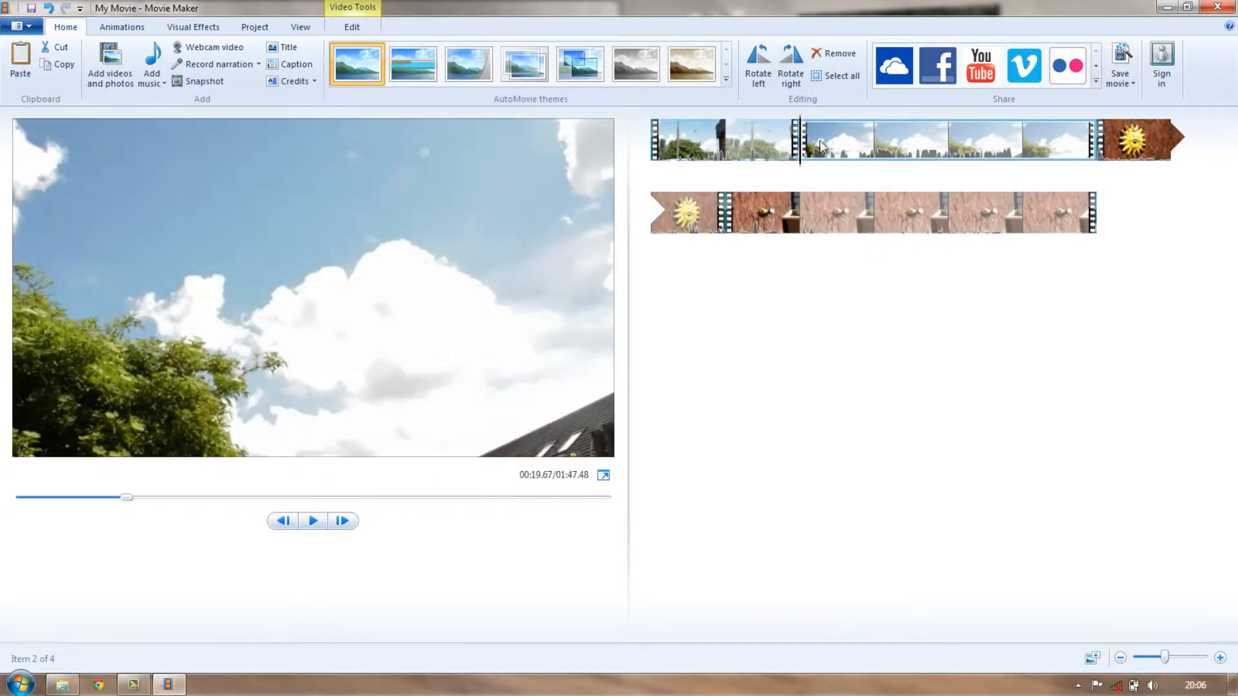
{"action": "left_click", "coordinate": [1136, 148]}
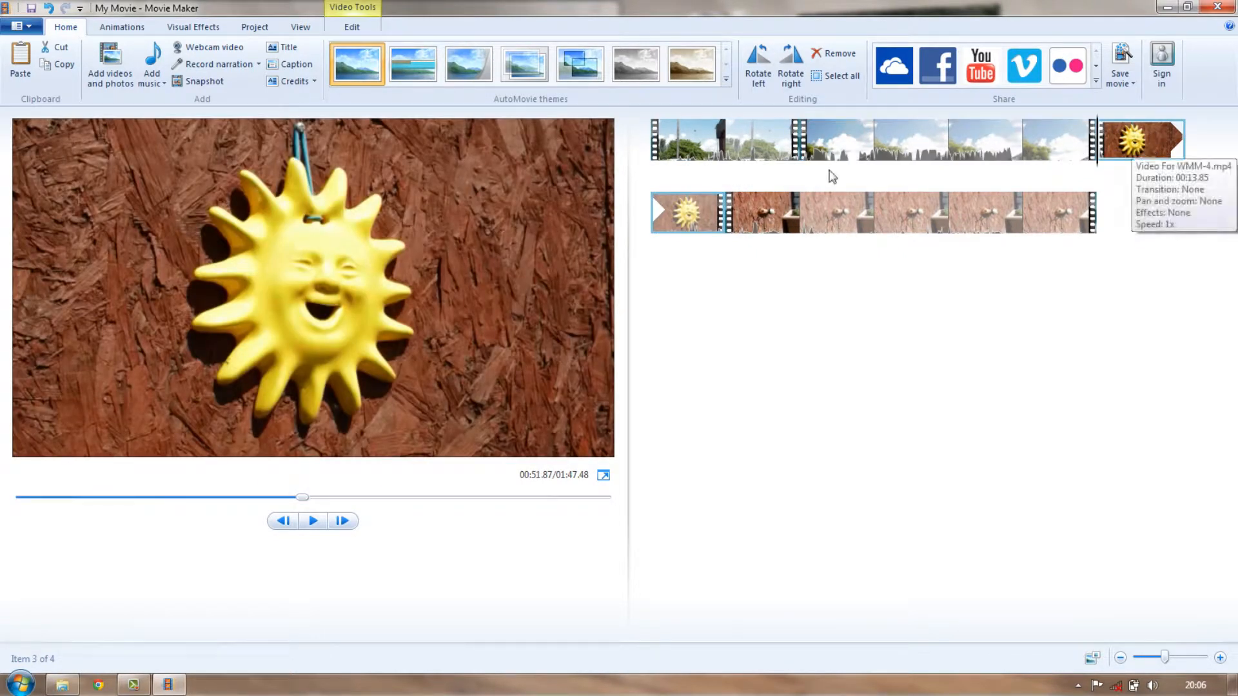
Step: Preview several points of the Video For WMM-5 clip, from its start to about 01:30.80 in the movie
{"action": "left_click", "coordinate": [741, 215]}
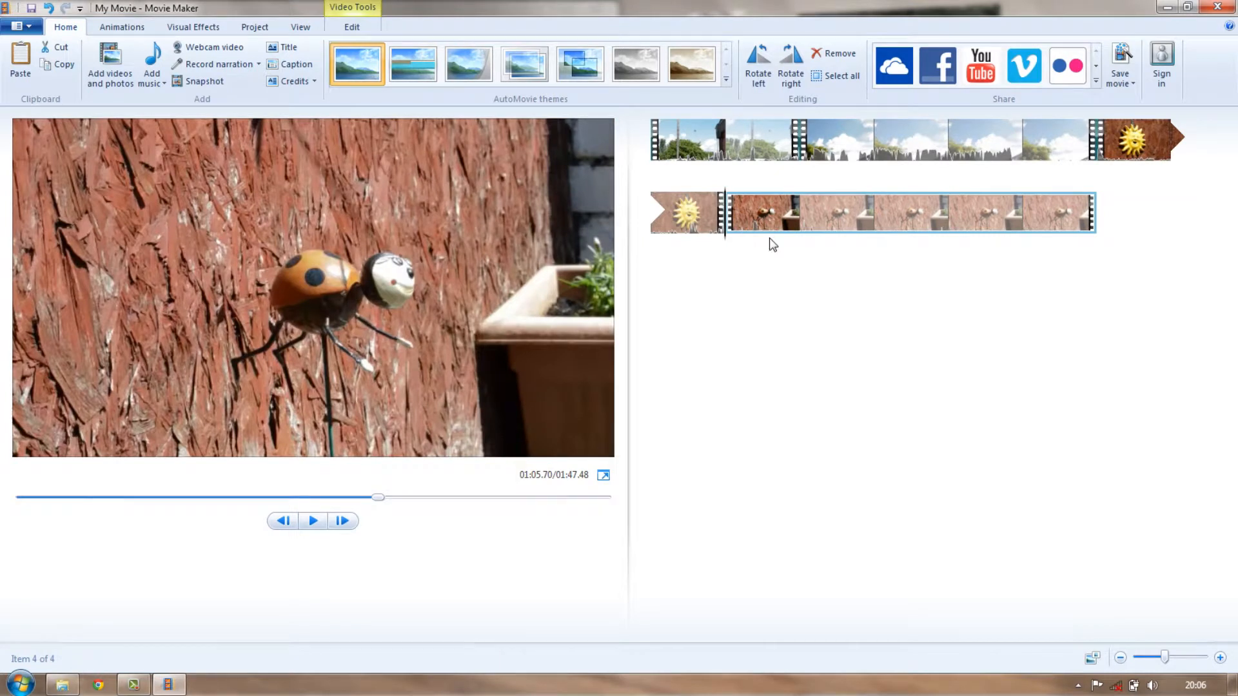
{"action": "left_click", "coordinate": [908, 222]}
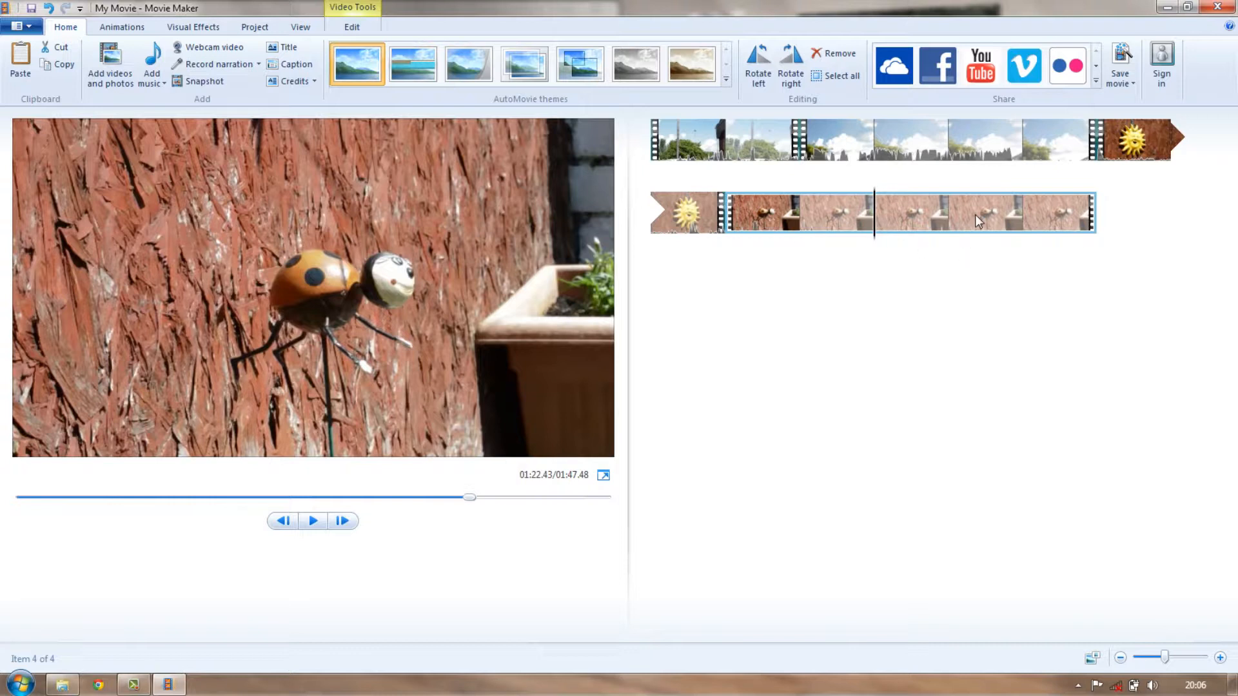
{"action": "left_click", "coordinate": [948, 213]}
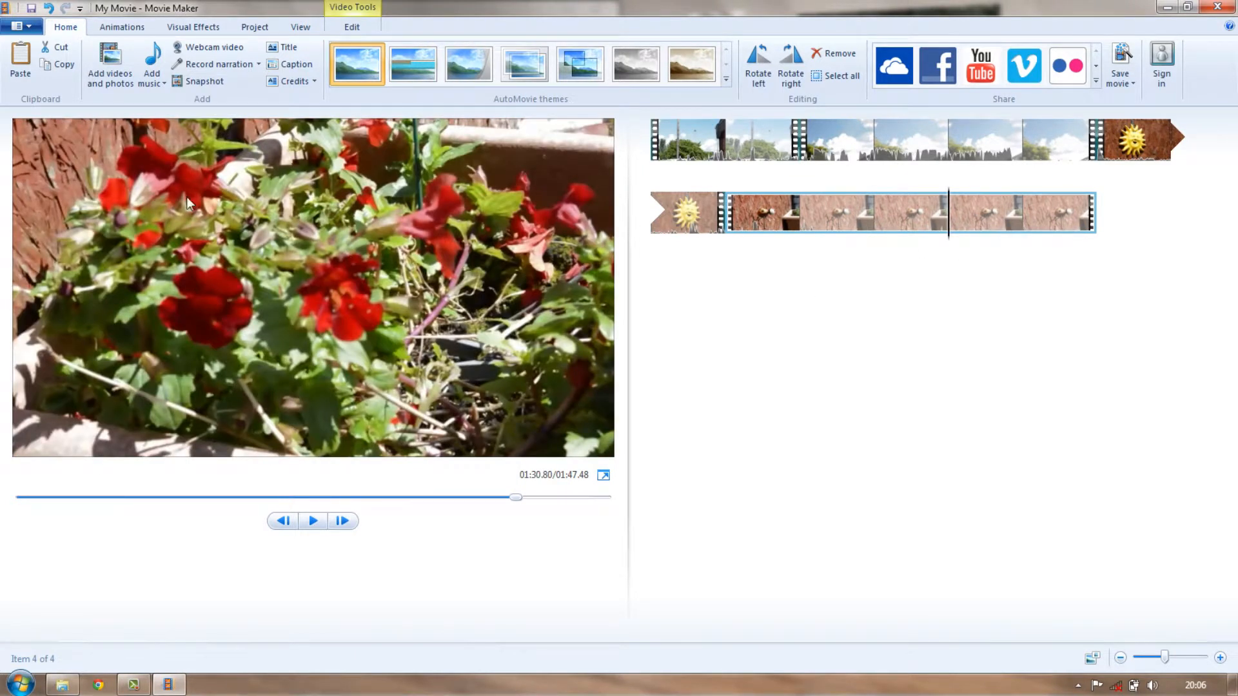
{"action": "right_click", "coordinate": [887, 207]}
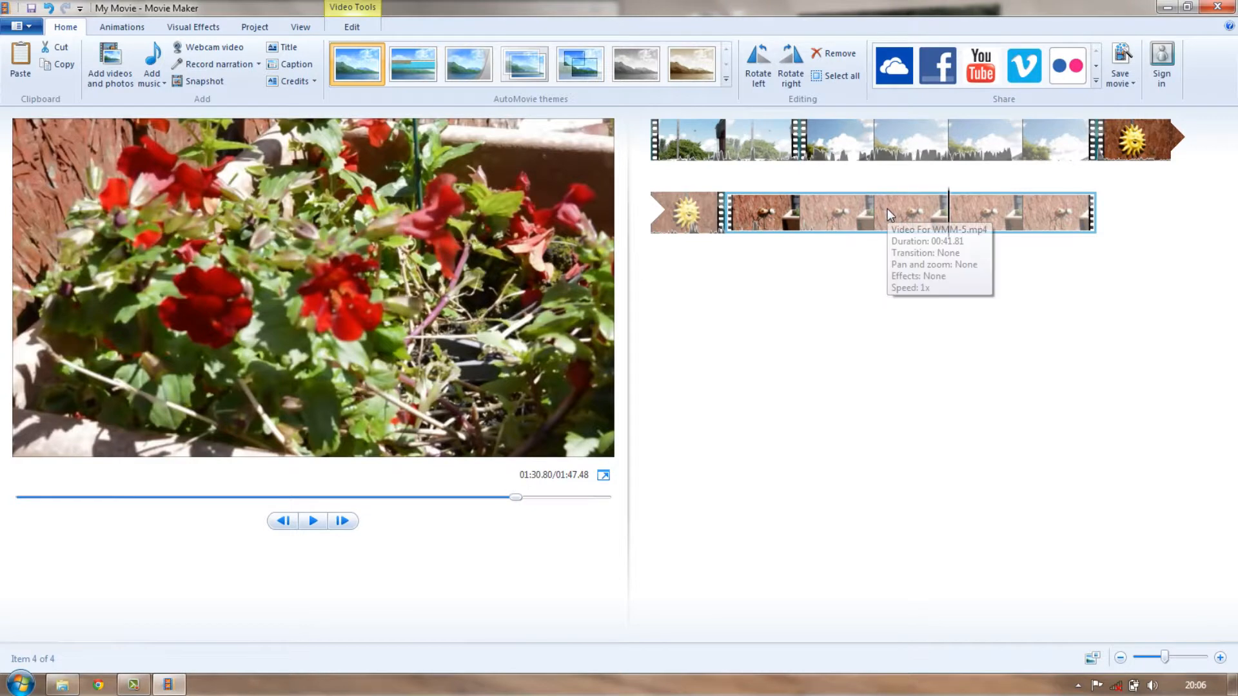
Step: Preview the Video For WMM-5 clip near its end, at 01:39.17 in the movie
{"action": "key", "text": "Escape"}
{"action": "left_click", "coordinate": [948, 203]}
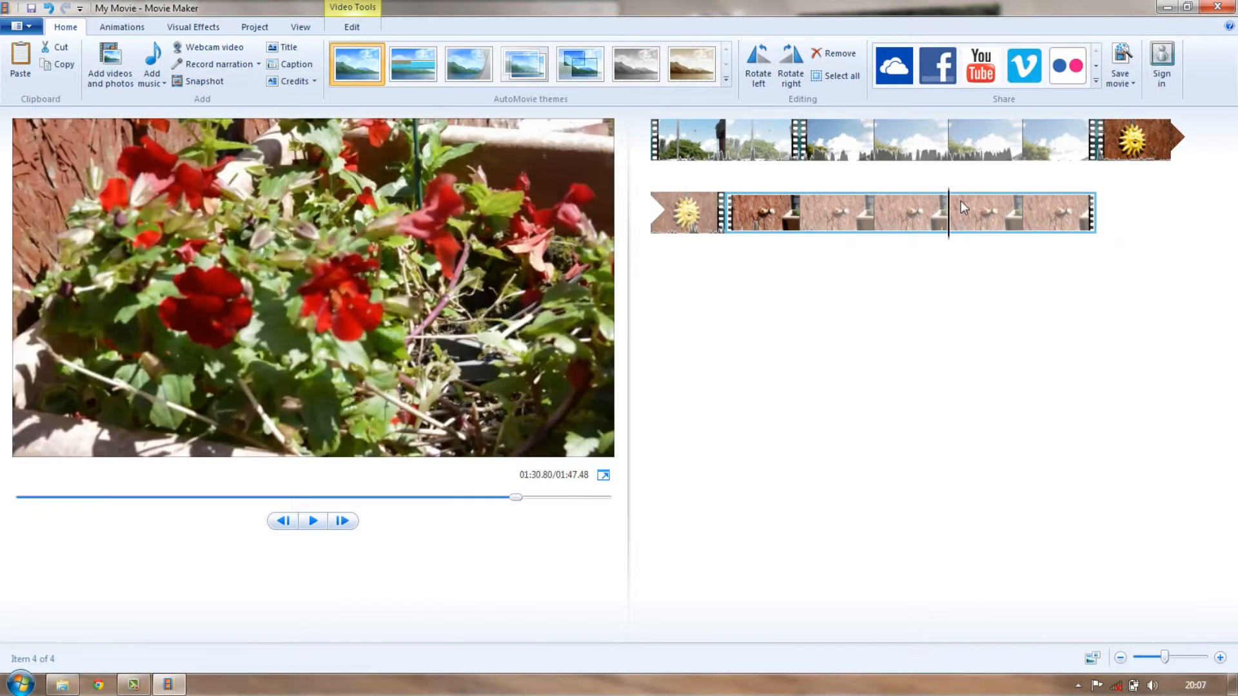
{"action": "left_click", "coordinate": [1062, 214]}
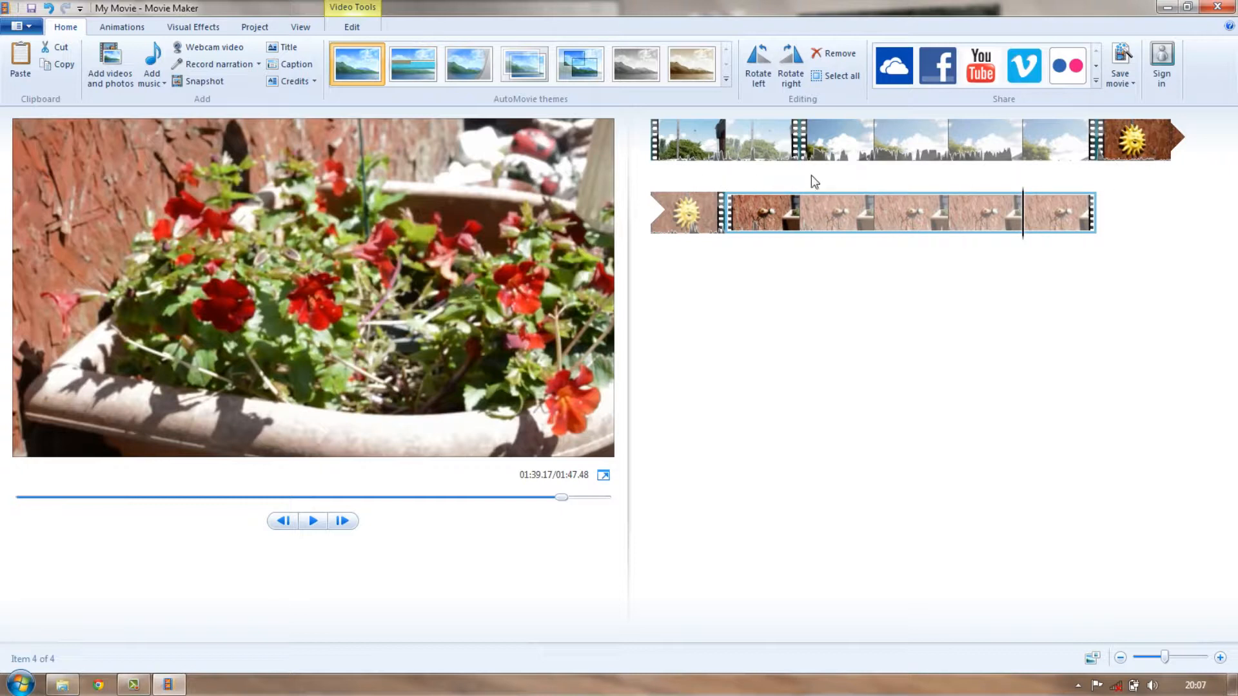
Step: Select all four clips in the storyboard and lower their video volume to mute
{"action": "left_click", "coordinate": [699, 133]}
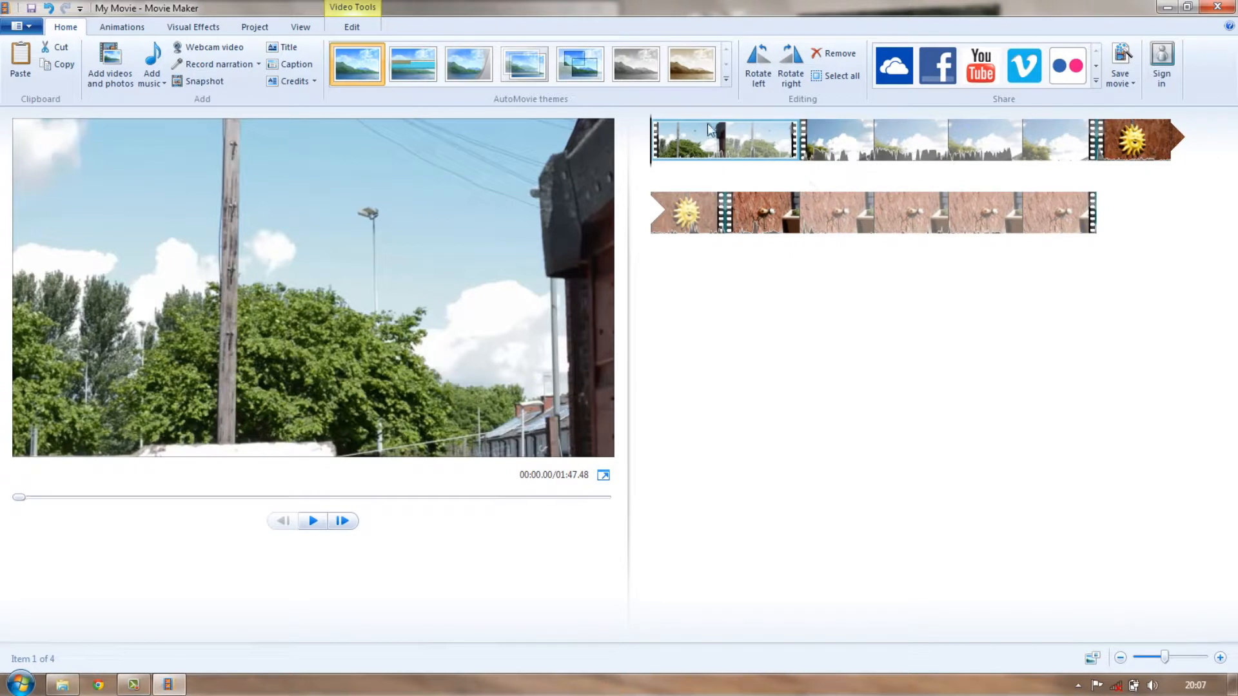
{"action": "key", "text": "ctrl+a"}
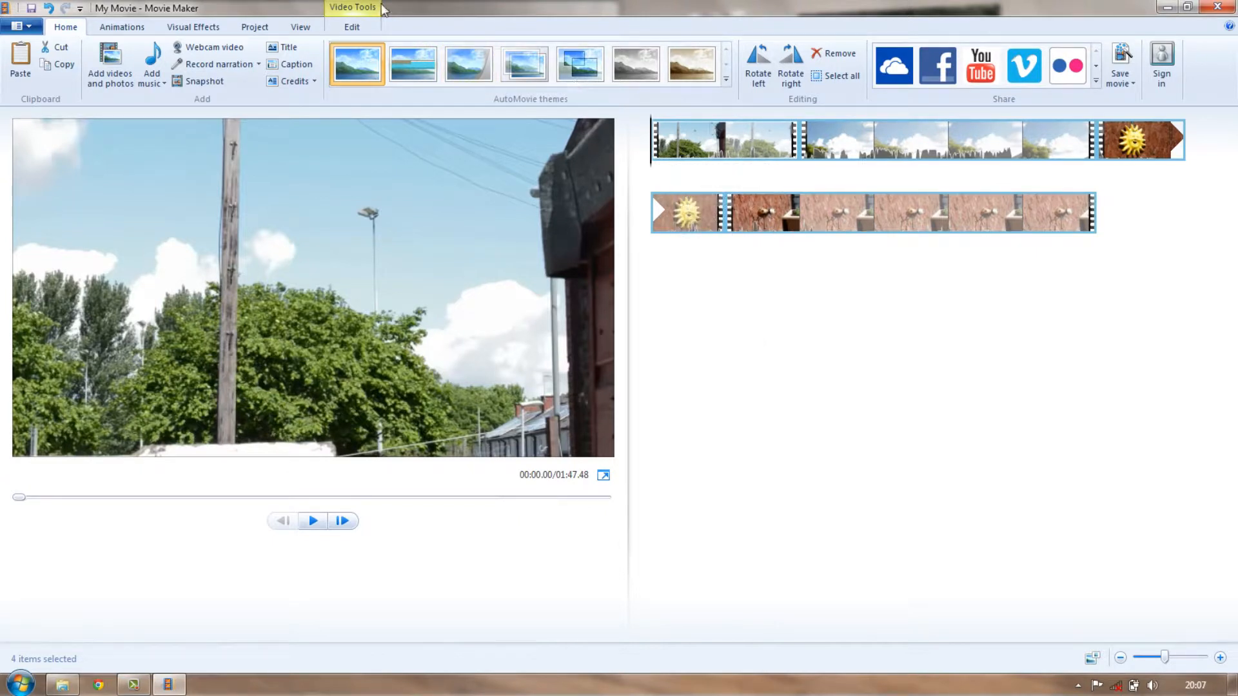
{"action": "left_click", "coordinate": [344, 28]}
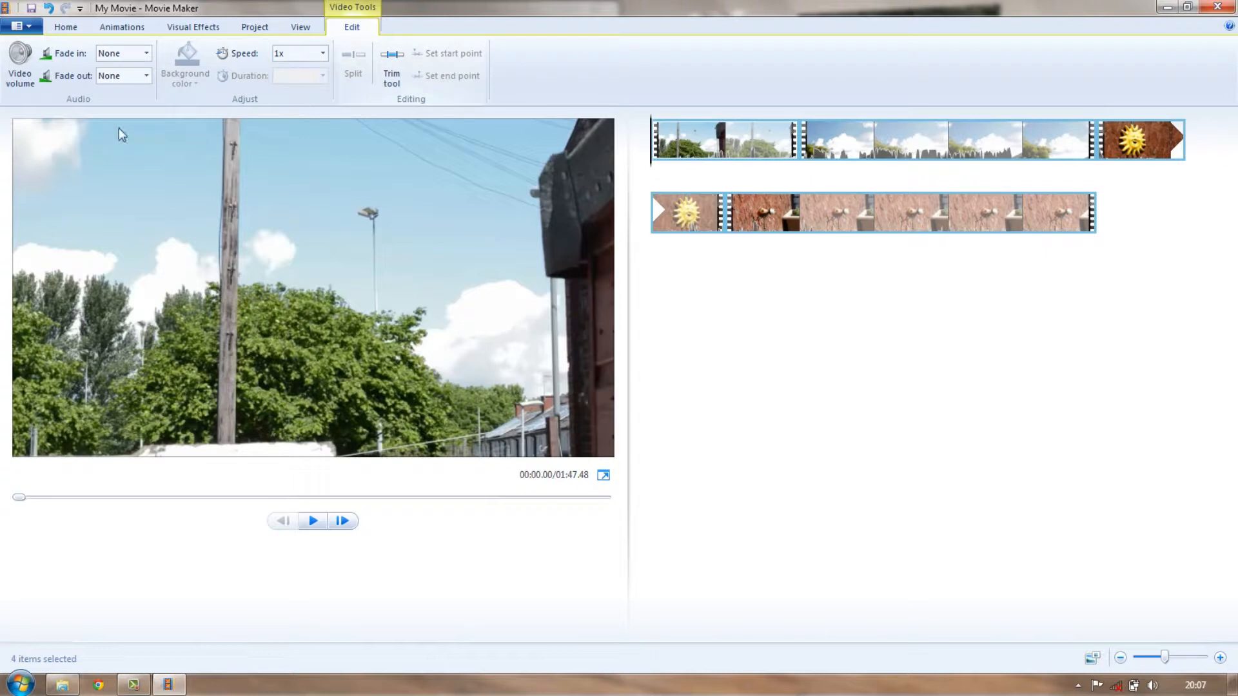
{"action": "left_click", "coordinate": [26, 77]}
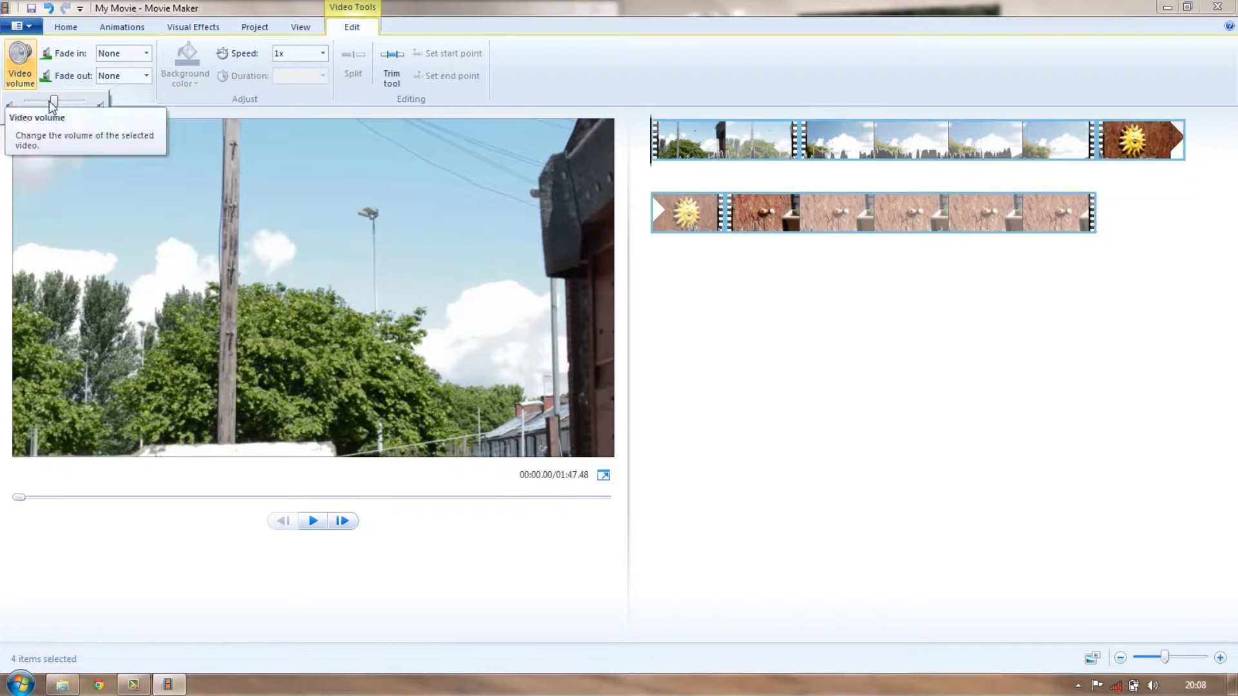
{"action": "left_click_drag", "start_coordinate": [54, 104], "coordinate": [14, 108]}
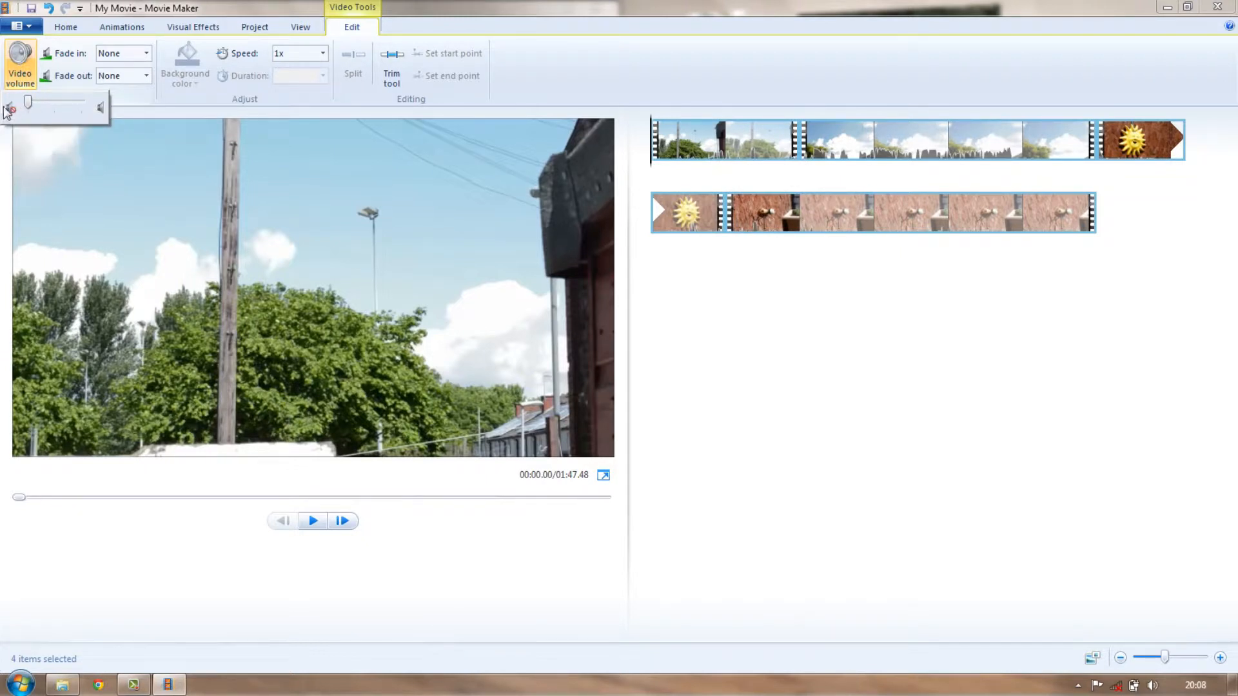
{"action": "left_click", "coordinate": [806, 351]}
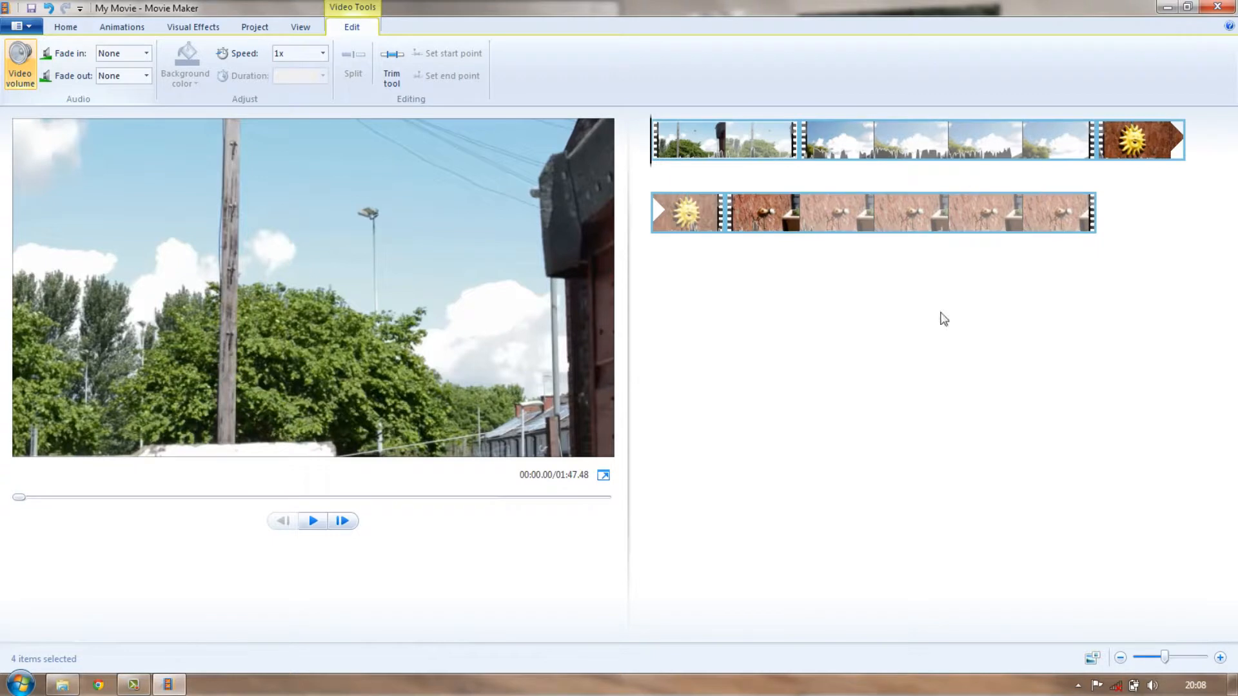
Step: Move the yellow sun clip to the beginning of the storyboard and play it through into the clip that follows
{"action": "left_click", "coordinate": [714, 151]}
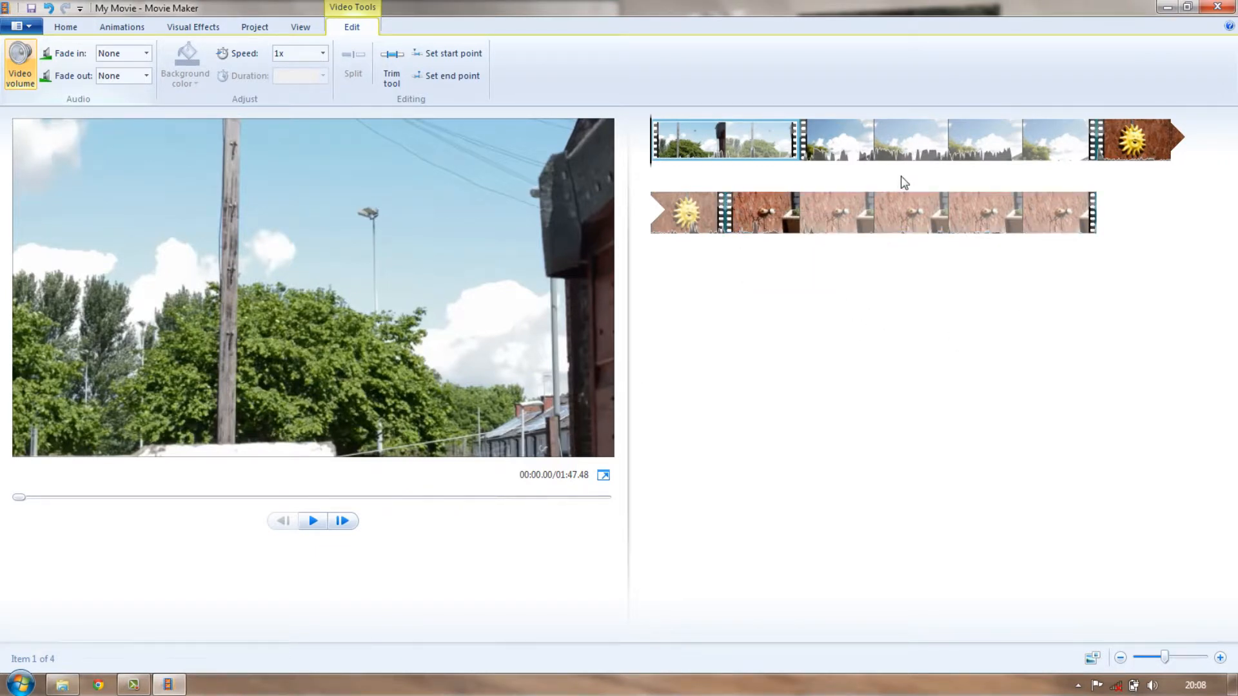
{"action": "left_click_drag", "start_coordinate": [1132, 143], "coordinate": [698, 142]}
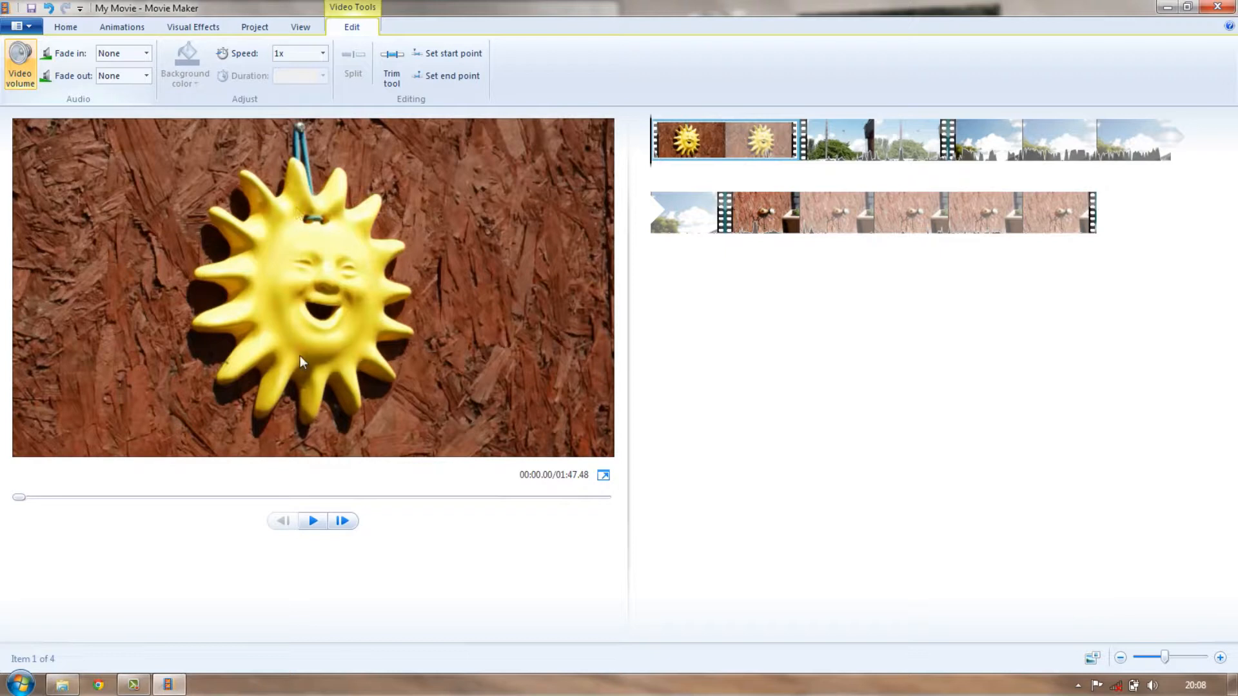
{"action": "left_click", "coordinate": [313, 520]}
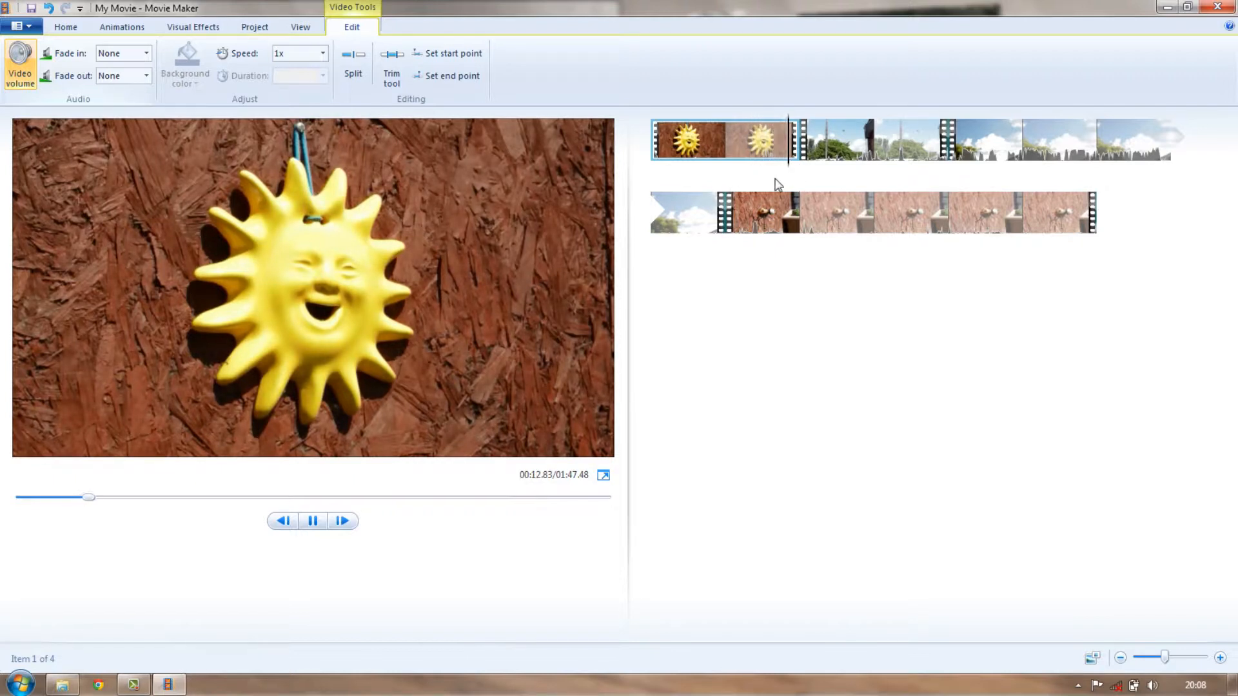
{"action": "left_click", "coordinate": [312, 521]}
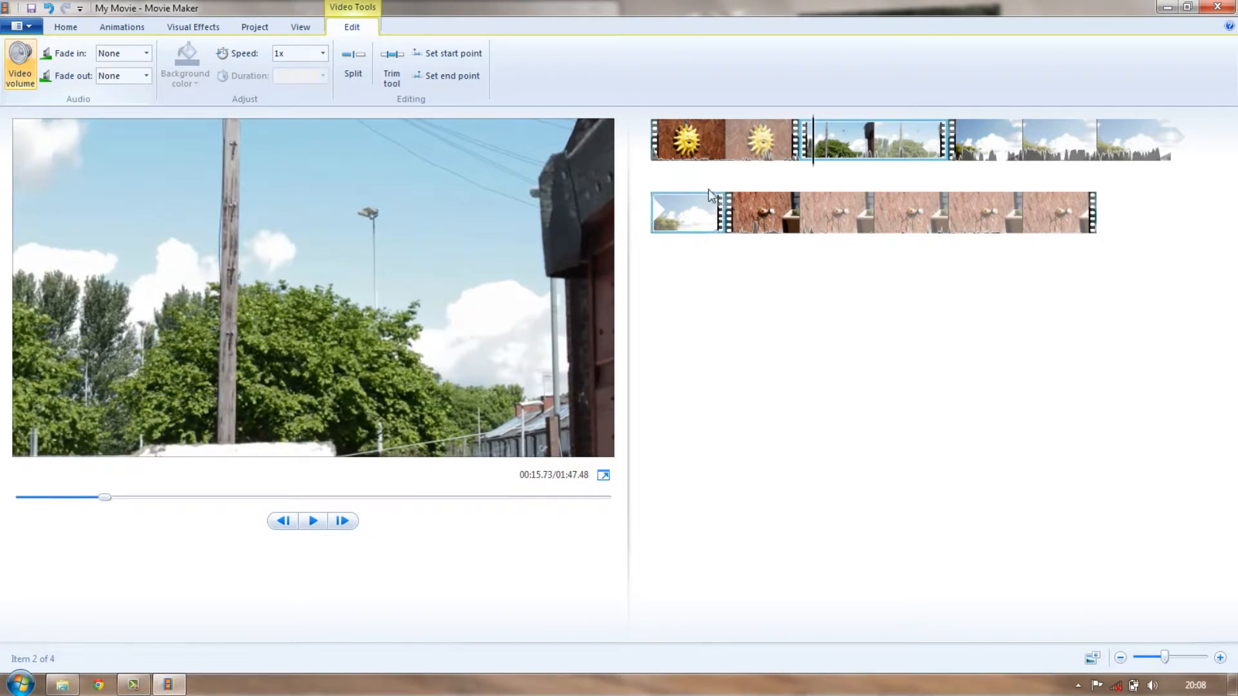
Step: Play the sun clip from its start, stop at 00:04.00, and set that frame as the clip's end point
{"action": "left_click", "coordinate": [714, 151]}
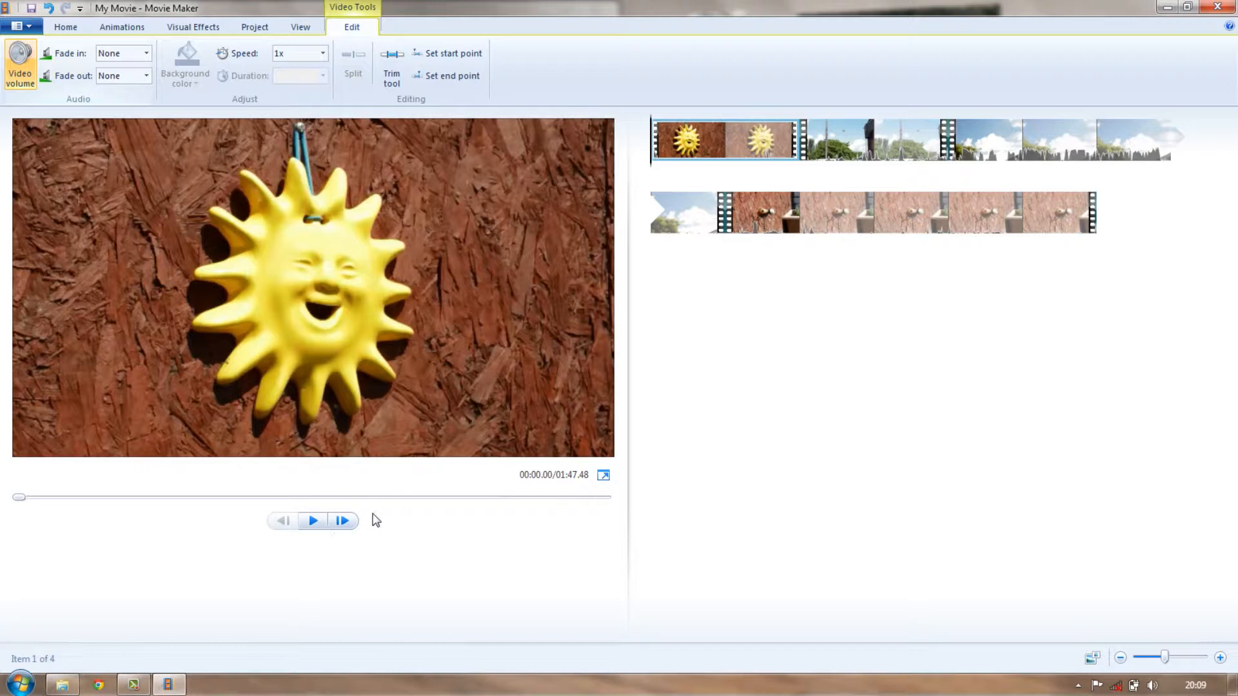
{"action": "left_click", "coordinate": [311, 522]}
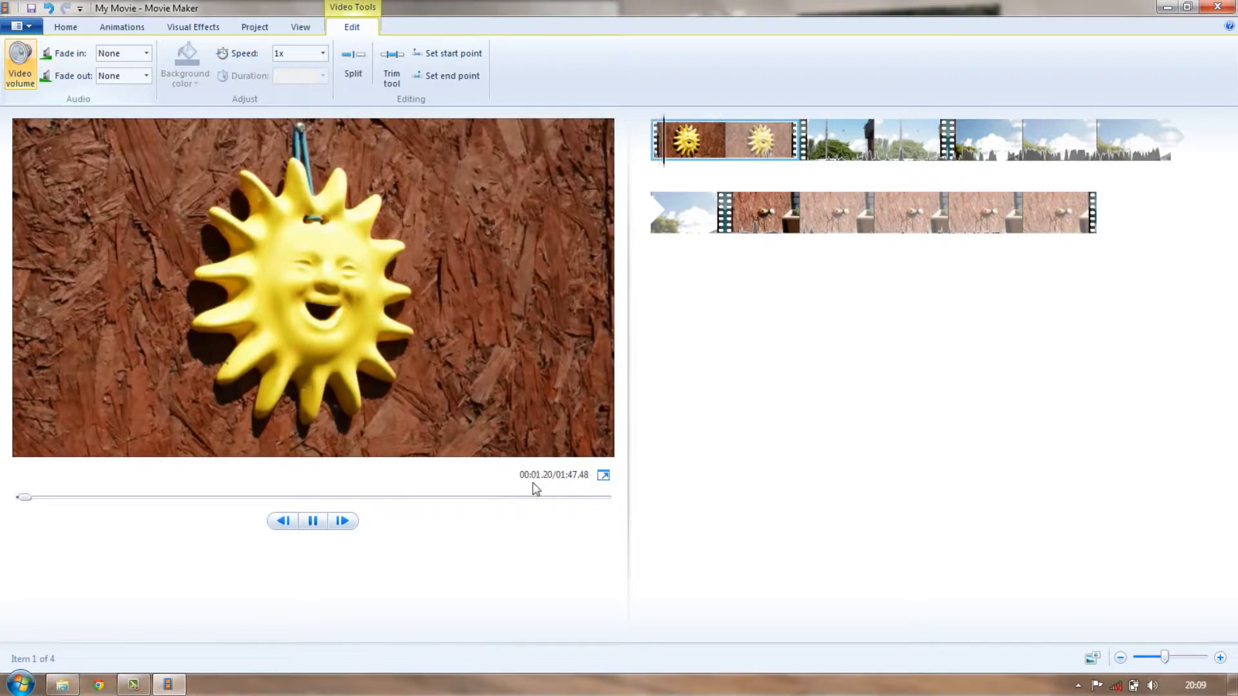
{"action": "left_click", "coordinate": [320, 528]}
{"action": "mouse_move", "coordinate": [40, 503]}
{"action": "left_mouse_down"}
{"action": "mouse_move", "coordinate": [605, 505]}
{"action": "mouse_move", "coordinate": [37, 517]}
{"action": "left_mouse_up"}
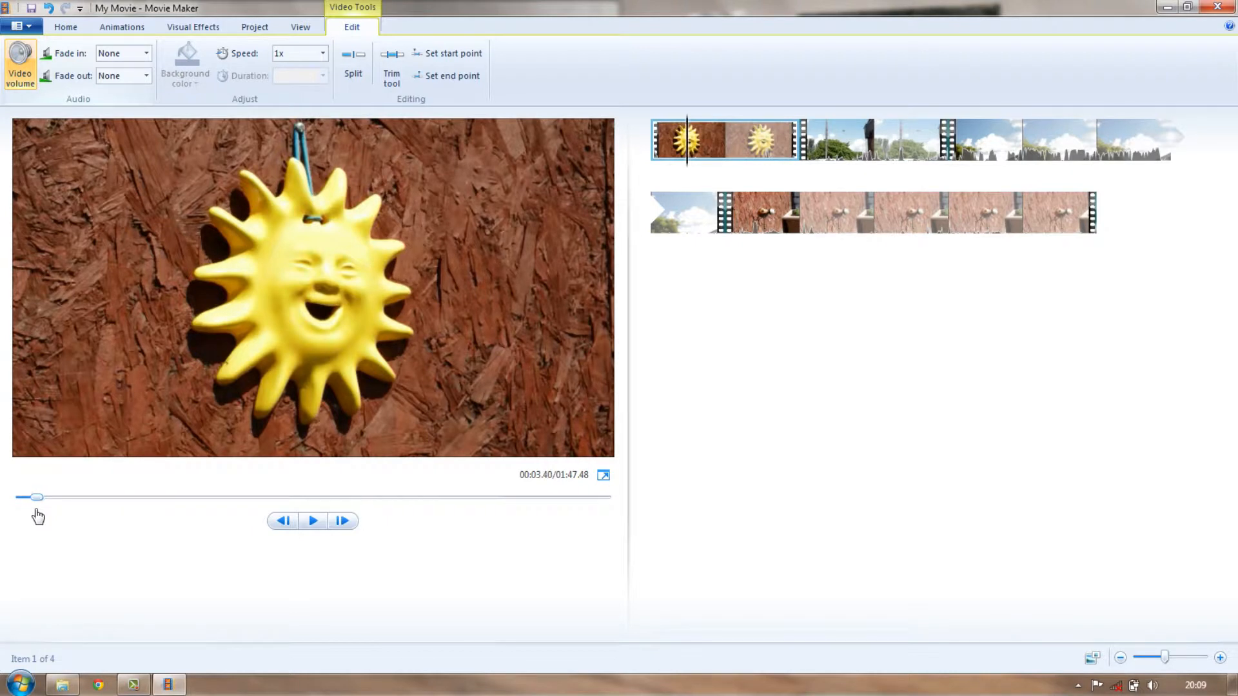
{"action": "left_click", "coordinate": [38, 498]}
{"action": "left_click", "coordinate": [340, 521]}
{"action": "left_click", "coordinate": [340, 521]}
{"action": "left_click", "coordinate": [340, 521]}
{"action": "left_click", "coordinate": [292, 525]}
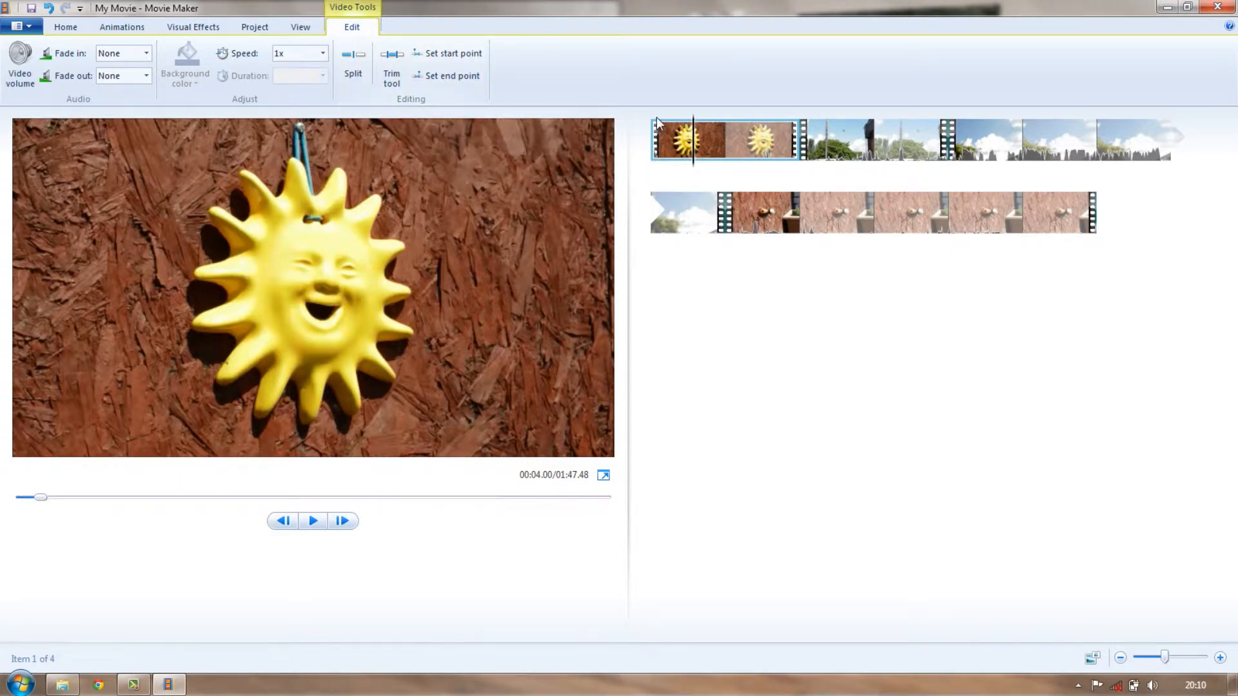
{"action": "left_click", "coordinate": [455, 79]}
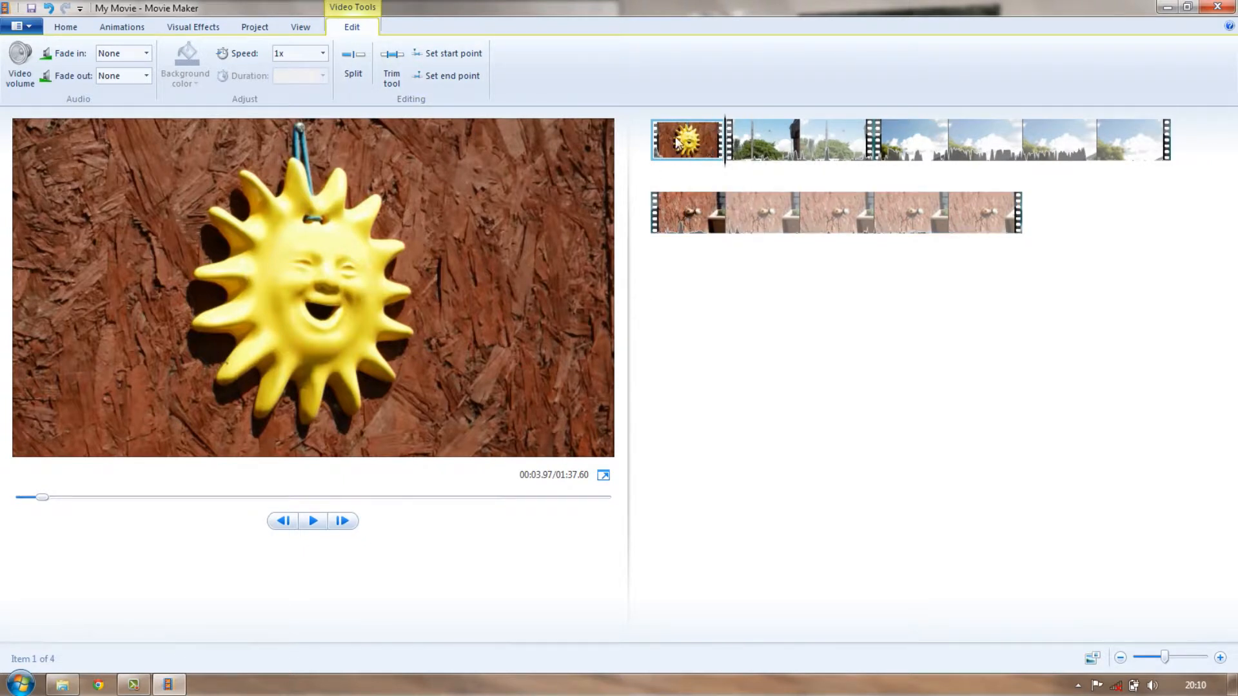
Step: Add the fade-through-black transition at the start of the trimmed sun clip
{"action": "mouse_move", "coordinate": [680, 134]}
{"action": "left_click", "coordinate": [656, 146]}
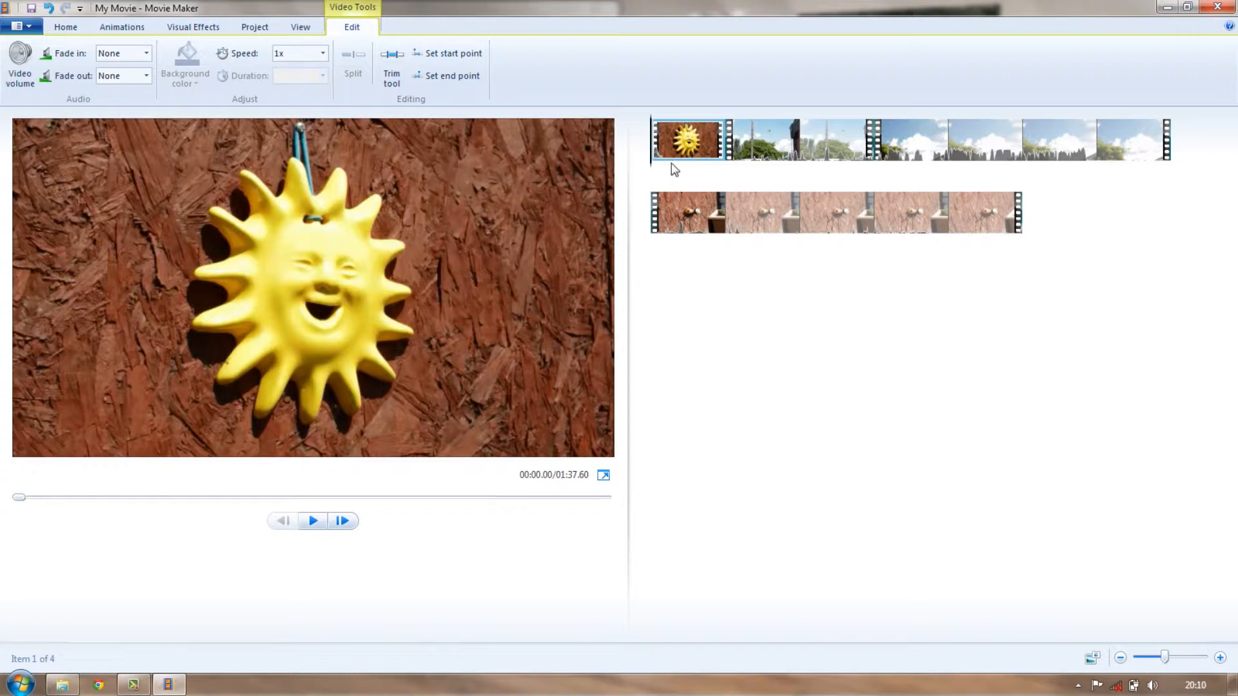
{"action": "mouse_move", "coordinate": [674, 156]}
{"action": "mouse_move", "coordinate": [690, 129]}
{"action": "left_click", "coordinate": [120, 27]}
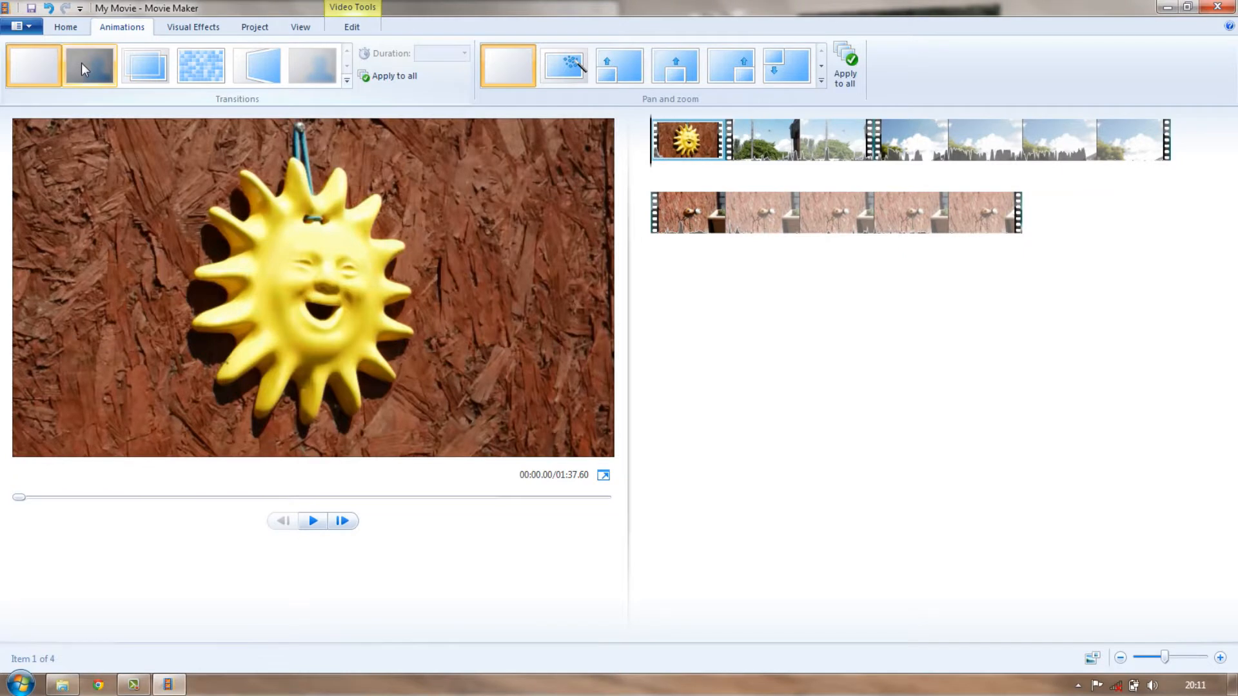
{"action": "mouse_move", "coordinate": [81, 64]}
{"action": "left_click", "coordinate": [84, 56]}
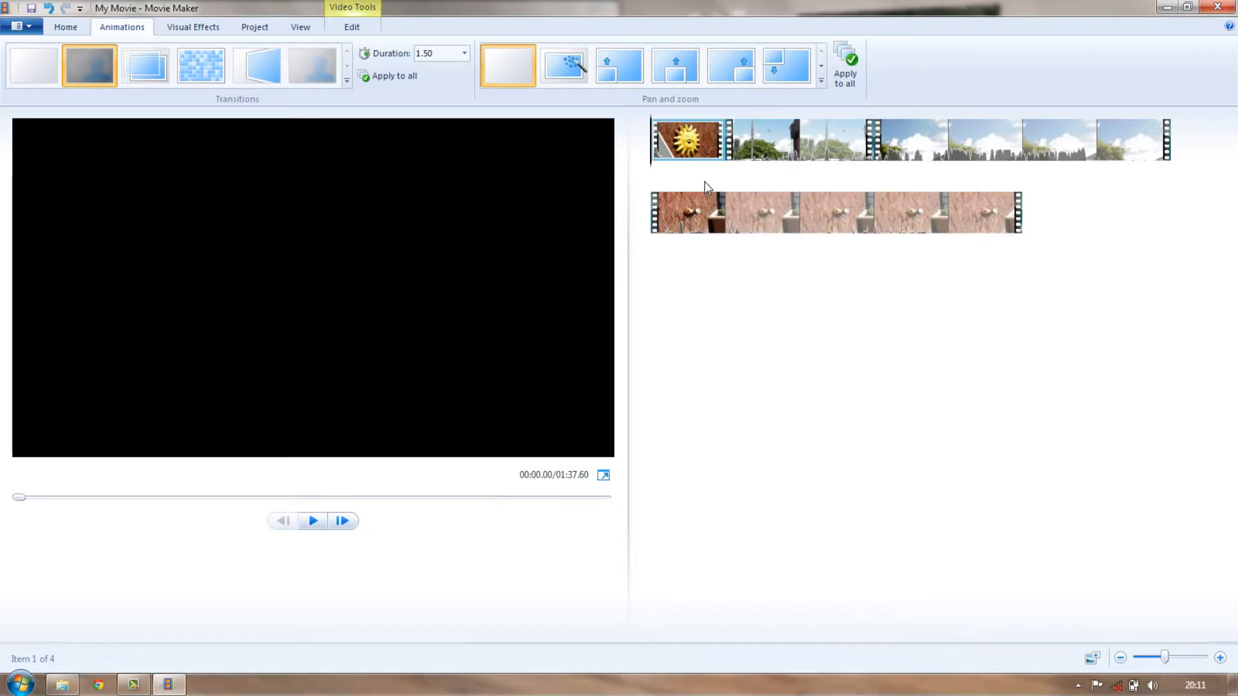
Step: Browse the transition styles for the second clip, with the trees and pole, and apply Crossfade
{"action": "left_click", "coordinate": [753, 145]}
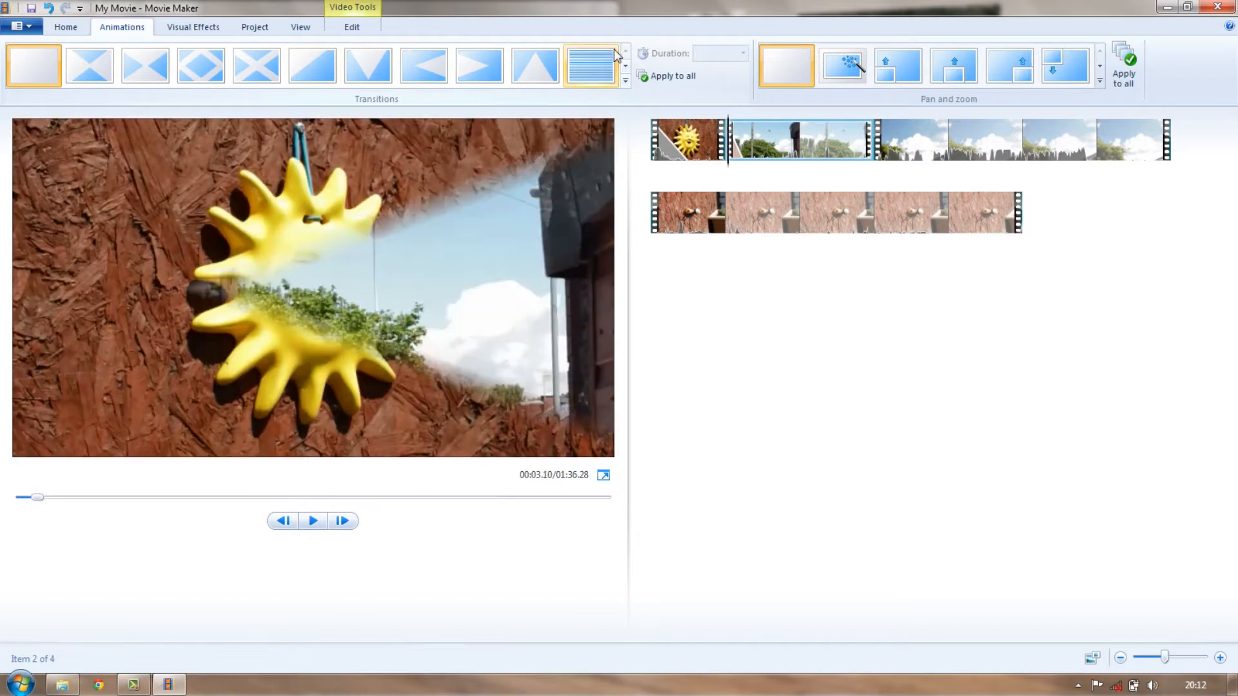
{"action": "left_click", "coordinate": [625, 80]}
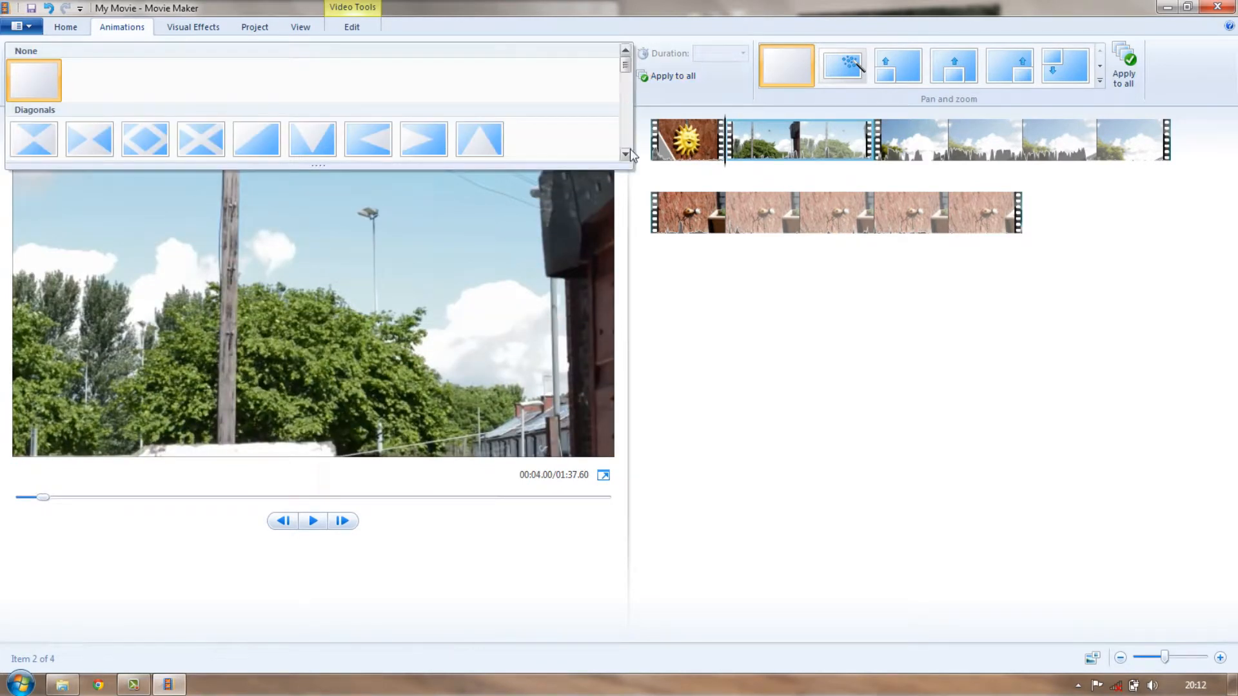
{"action": "left_click", "coordinate": [625, 156]}
{"action": "left_click", "coordinate": [625, 156]}
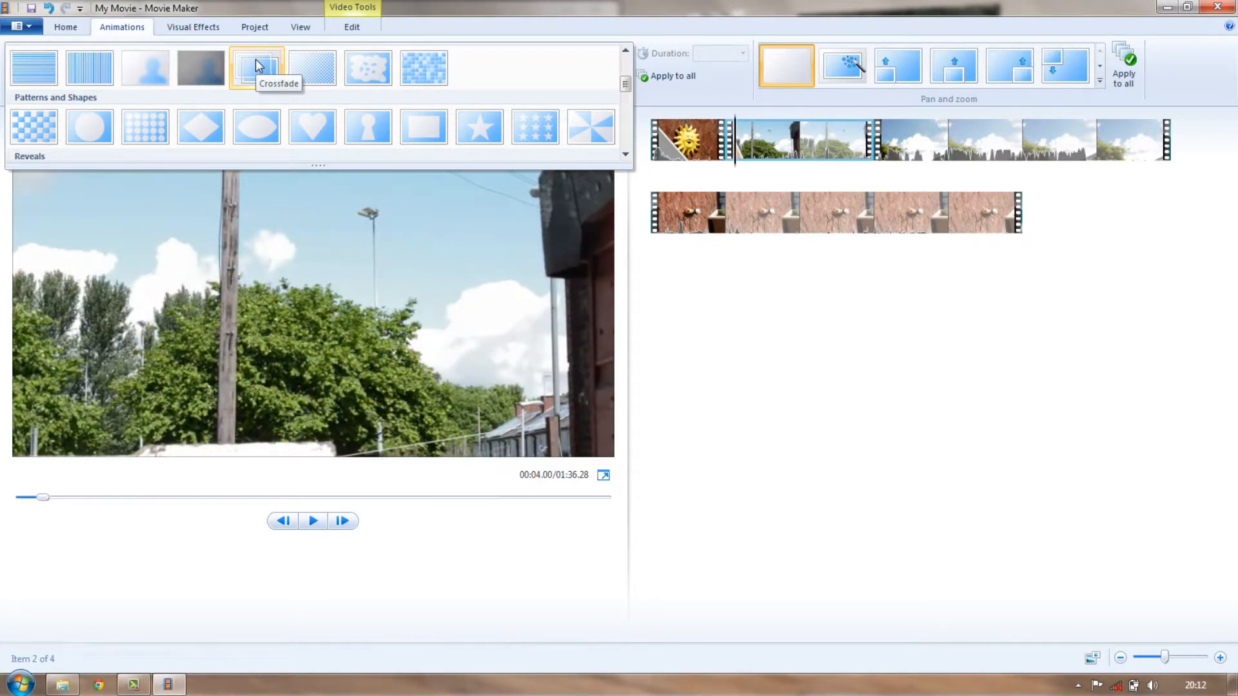
{"action": "left_click", "coordinate": [254, 67]}
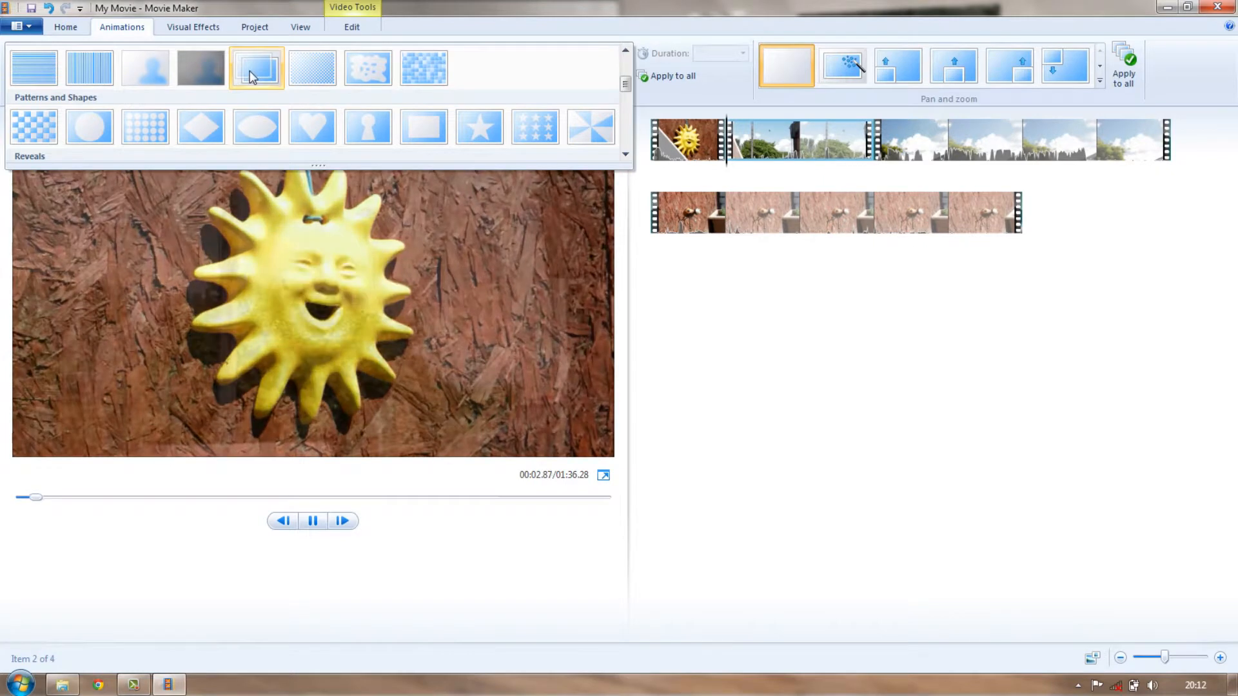
{"action": "scroll", "coordinate": [252, 76], "scroll_direction": "down", "scroll_amount": 4}
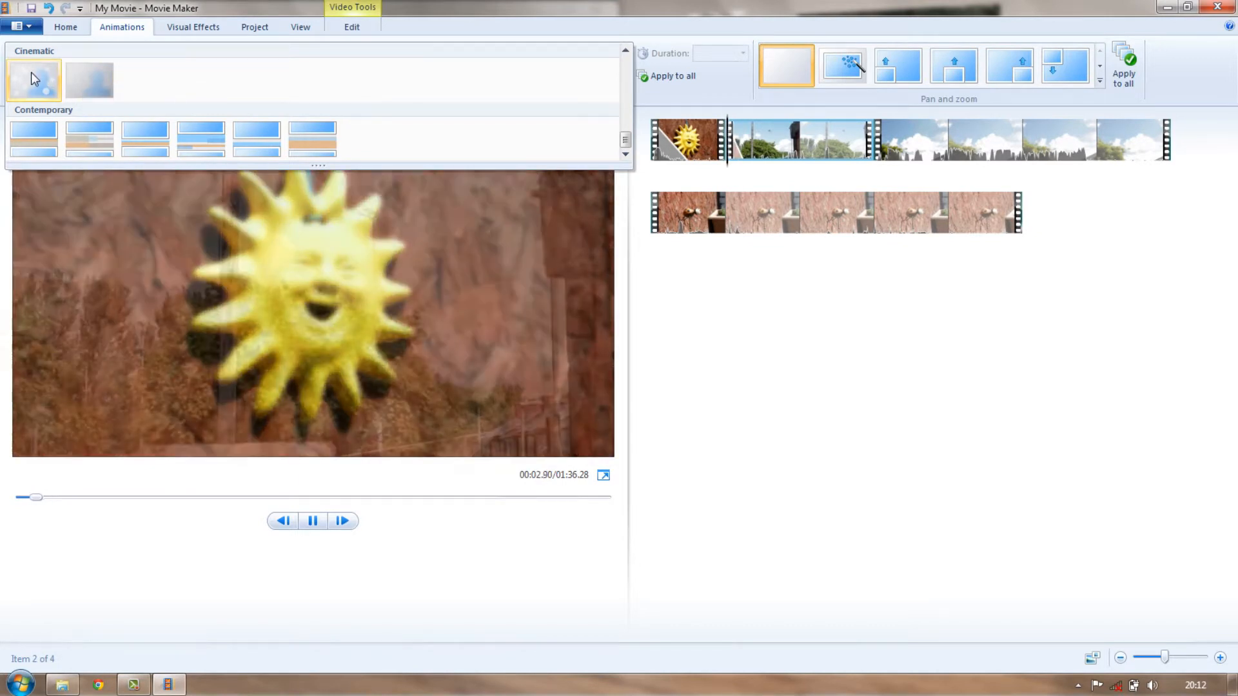
{"action": "scroll", "coordinate": [288, 103], "scroll_direction": "down", "scroll_amount": 3}
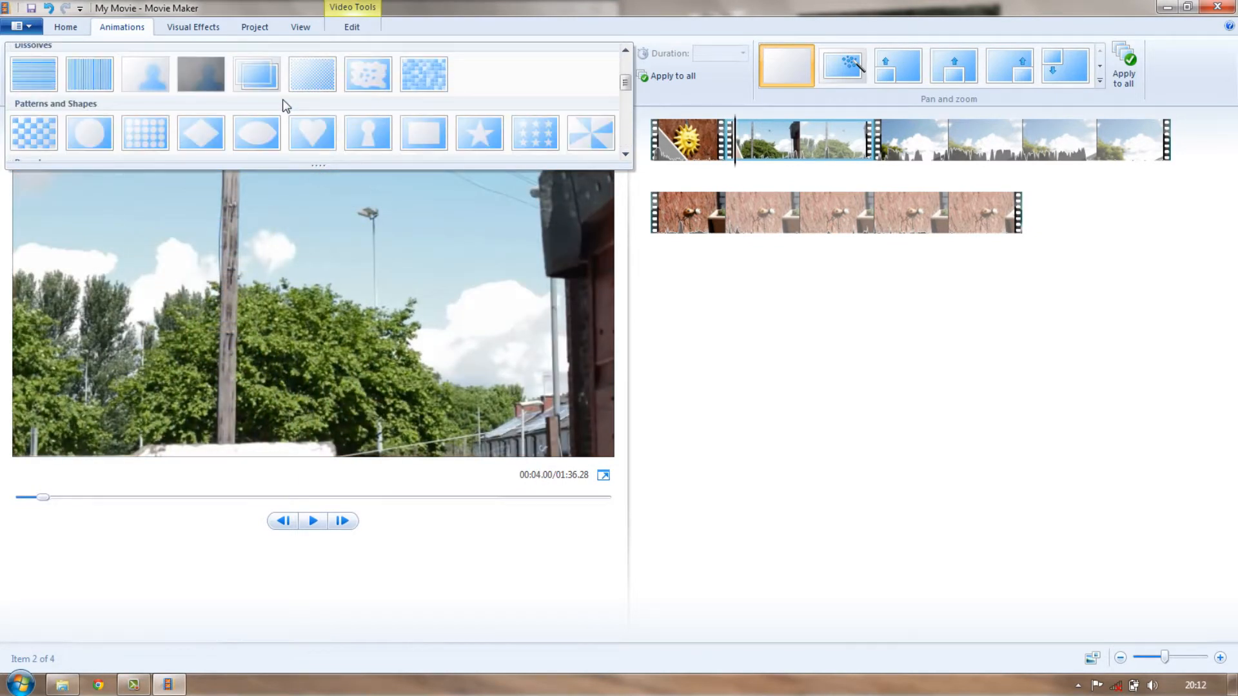
{"action": "scroll", "coordinate": [277, 93], "scroll_direction": "up", "scroll_amount": 5}
{"action": "scroll", "coordinate": [273, 86], "scroll_direction": "down", "scroll_amount": 5}
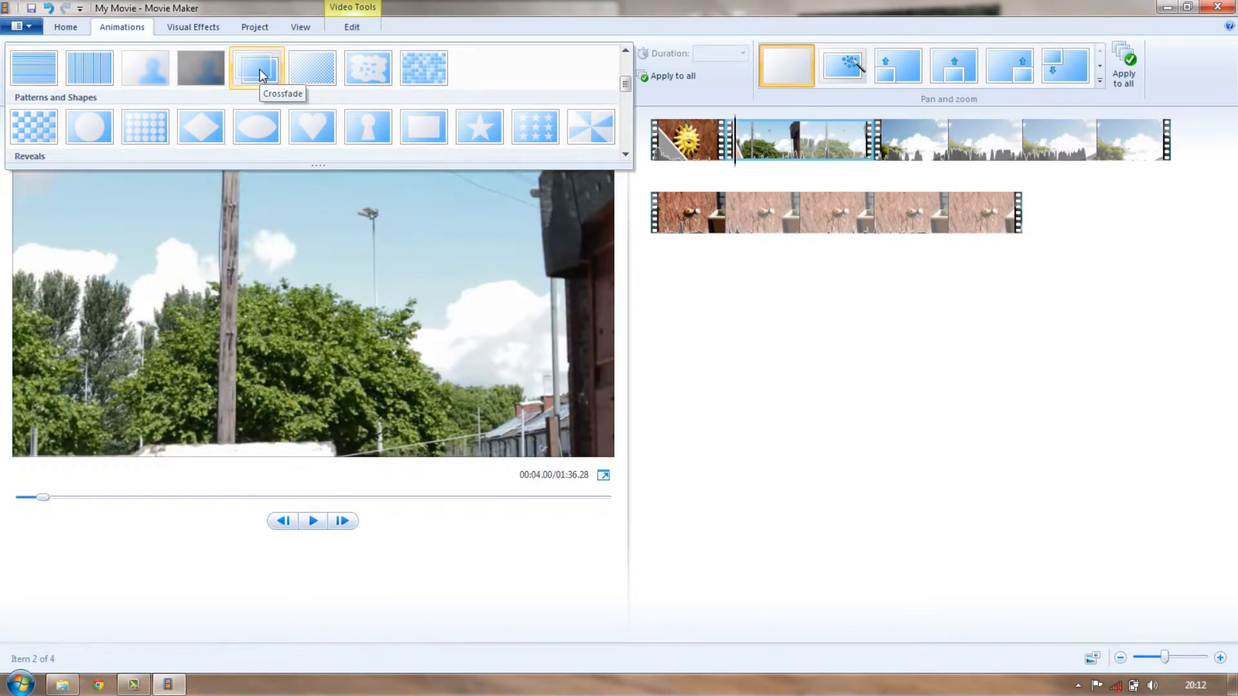
{"action": "left_click", "coordinate": [259, 69]}
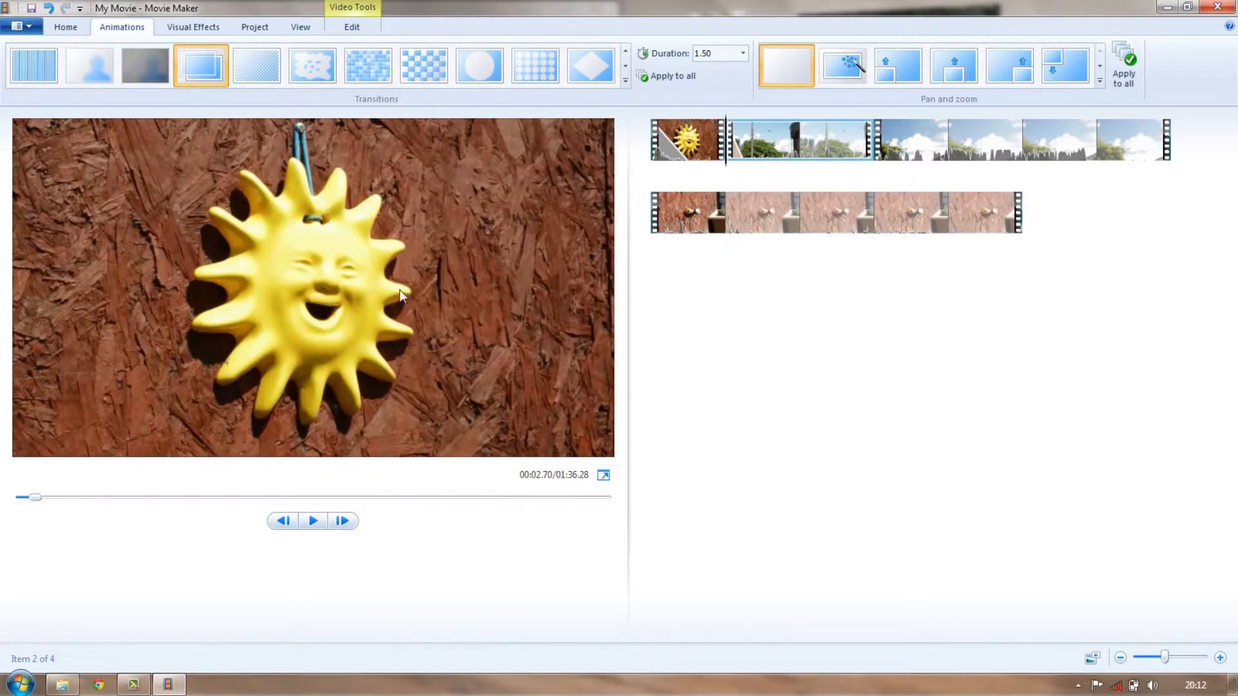
Step: Play back the crossfade between the sun and tree clips, and move the playhead to 00:12.50 in the second clip
{"action": "left_click", "coordinate": [311, 524]}
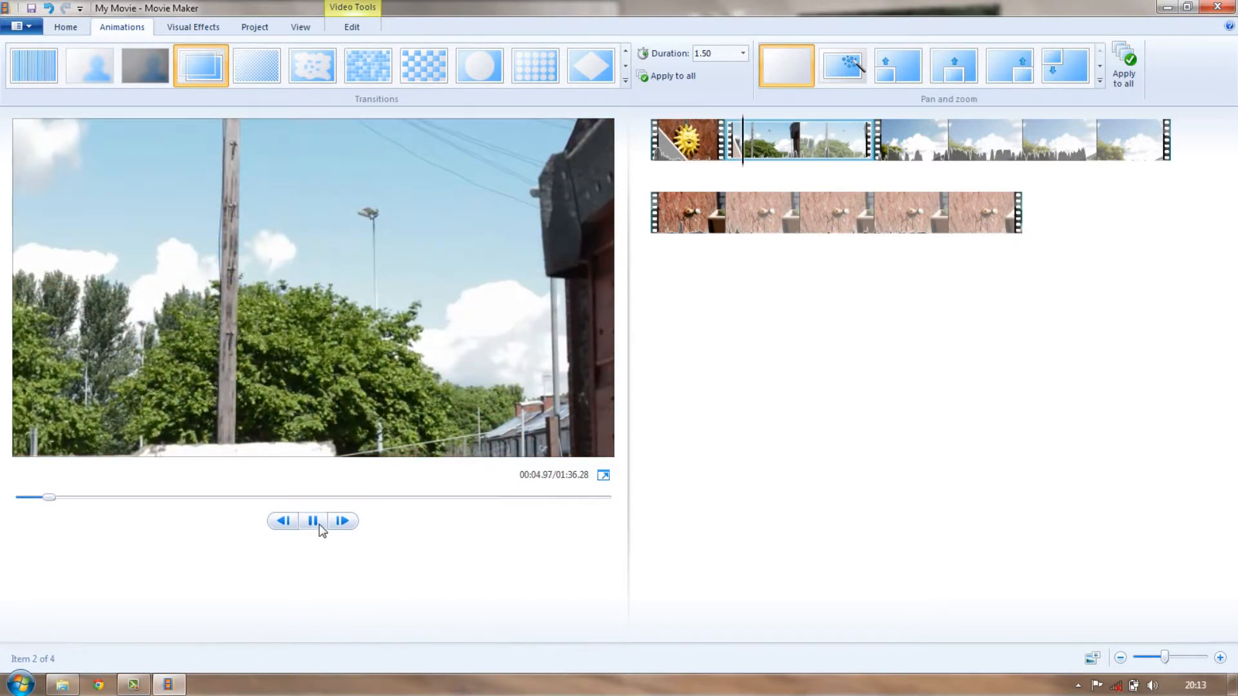
{"action": "left_click", "coordinate": [316, 522]}
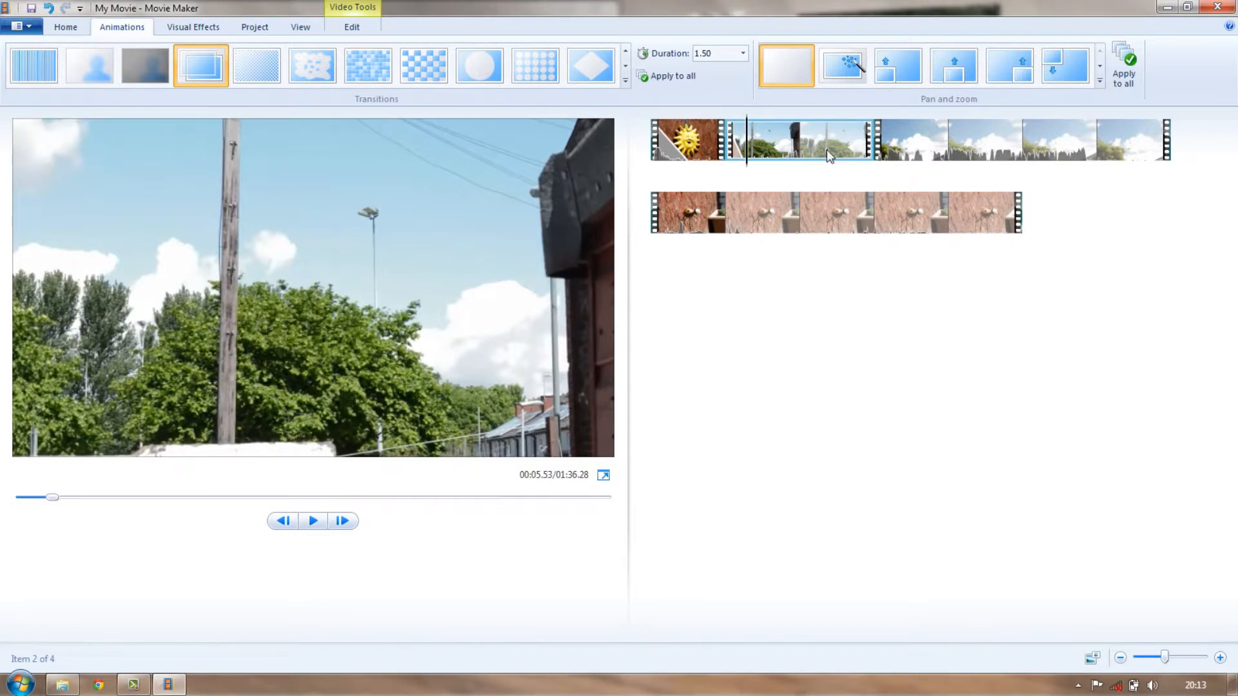
{"action": "left_click", "coordinate": [690, 142]}
{"action": "left_click", "coordinate": [750, 145]}
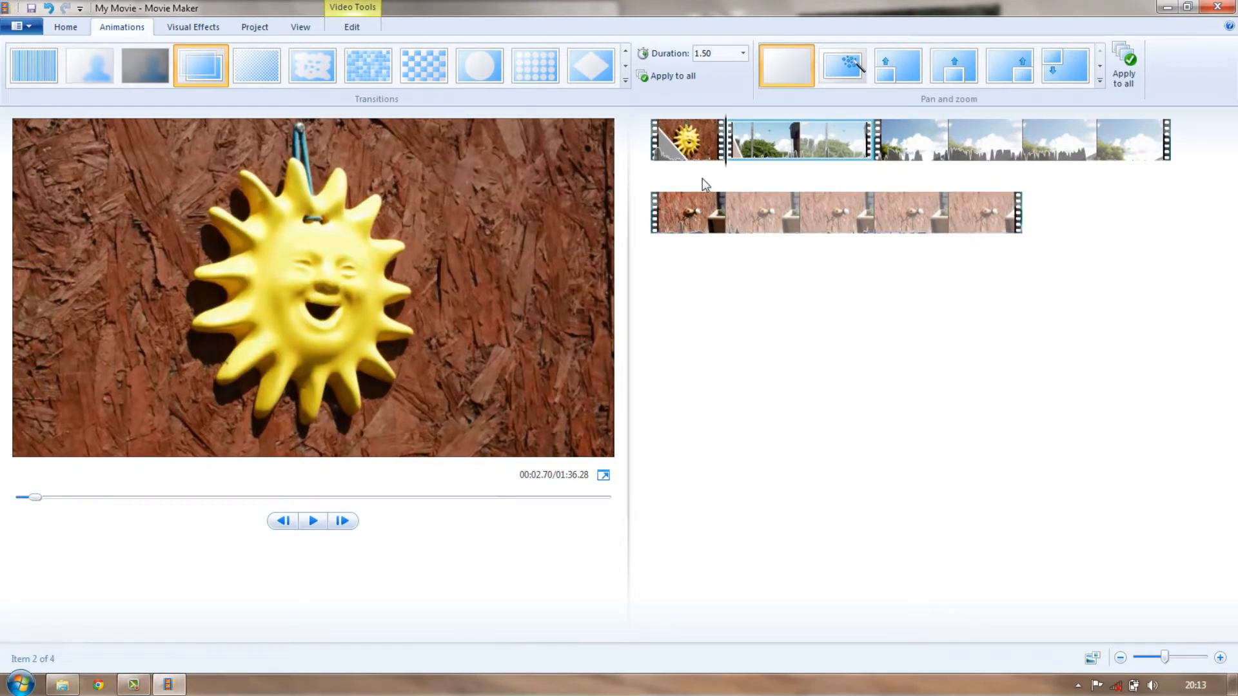
{"action": "key", "text": "space"}
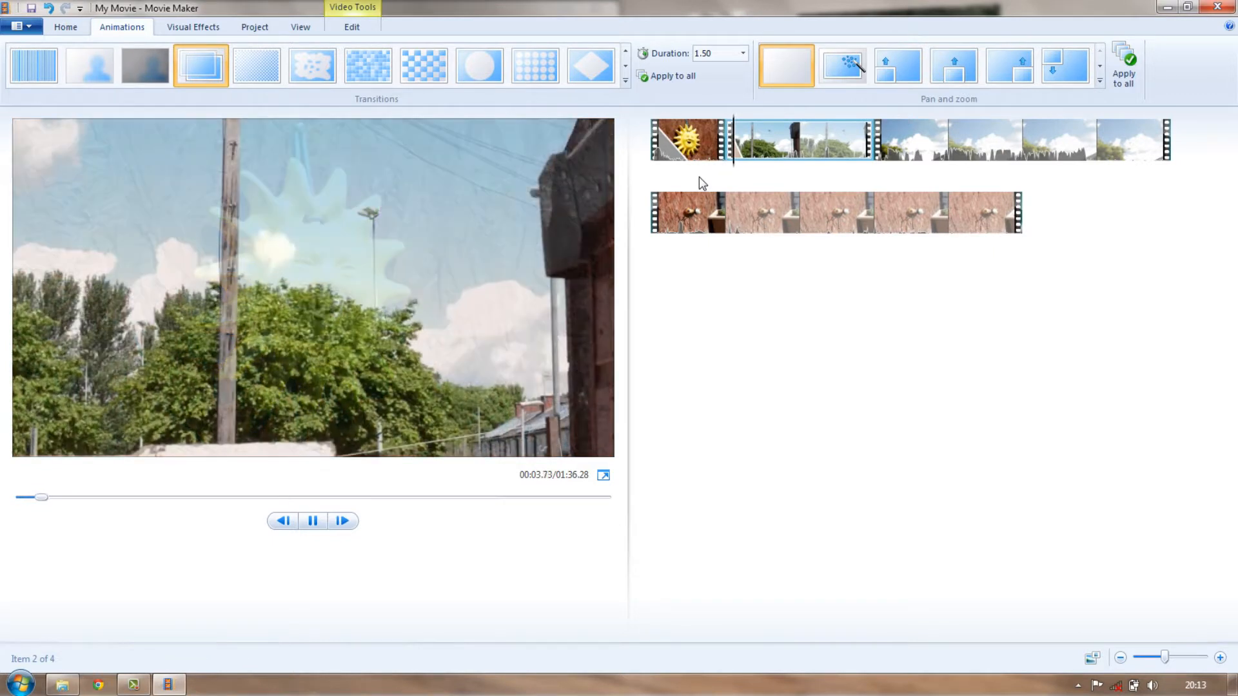
{"action": "key", "text": "space"}
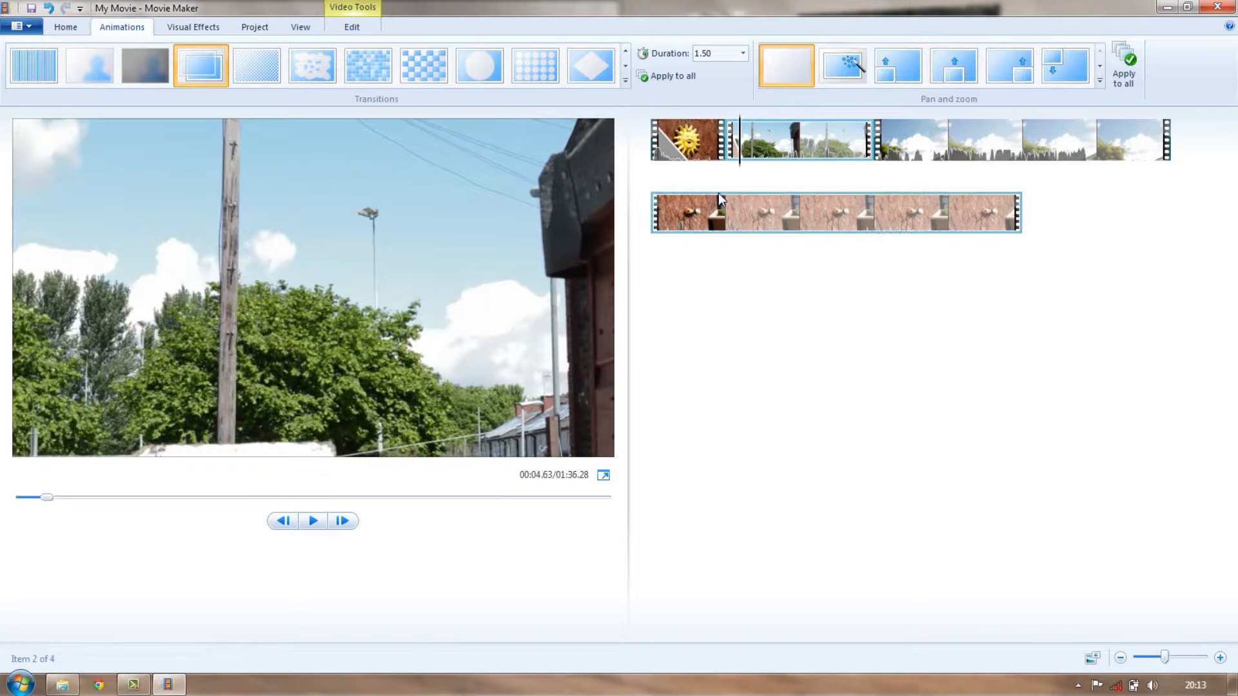
{"action": "key", "text": "space"}
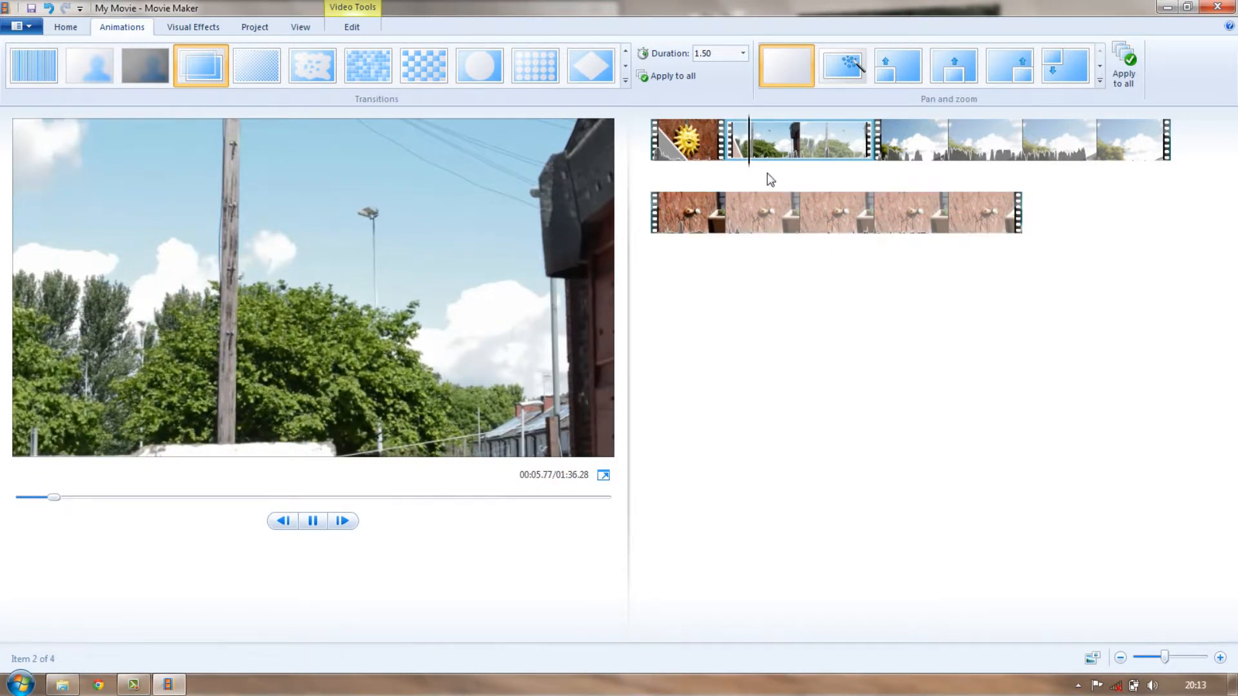
{"action": "key", "text": "space"}
{"action": "left_click", "coordinate": [812, 139]}
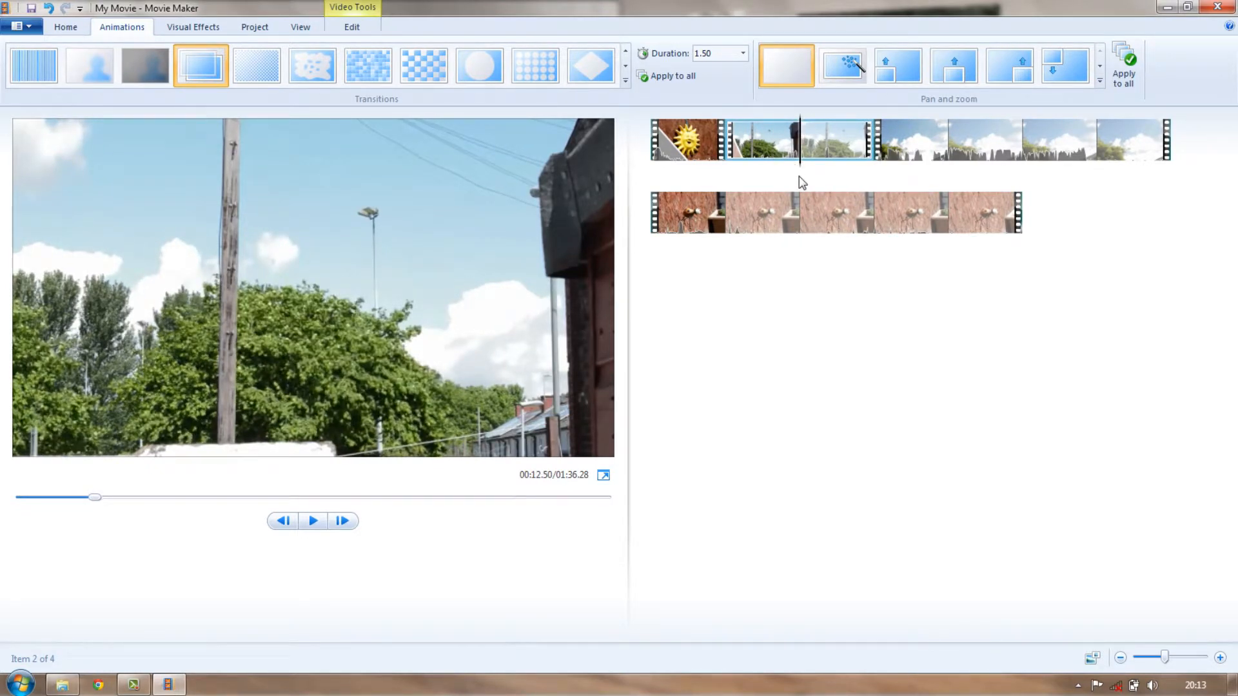
Step: Set the tree clip's end point at 00:12.50 and play back its opening crossfade
{"action": "left_click", "coordinate": [357, 27]}
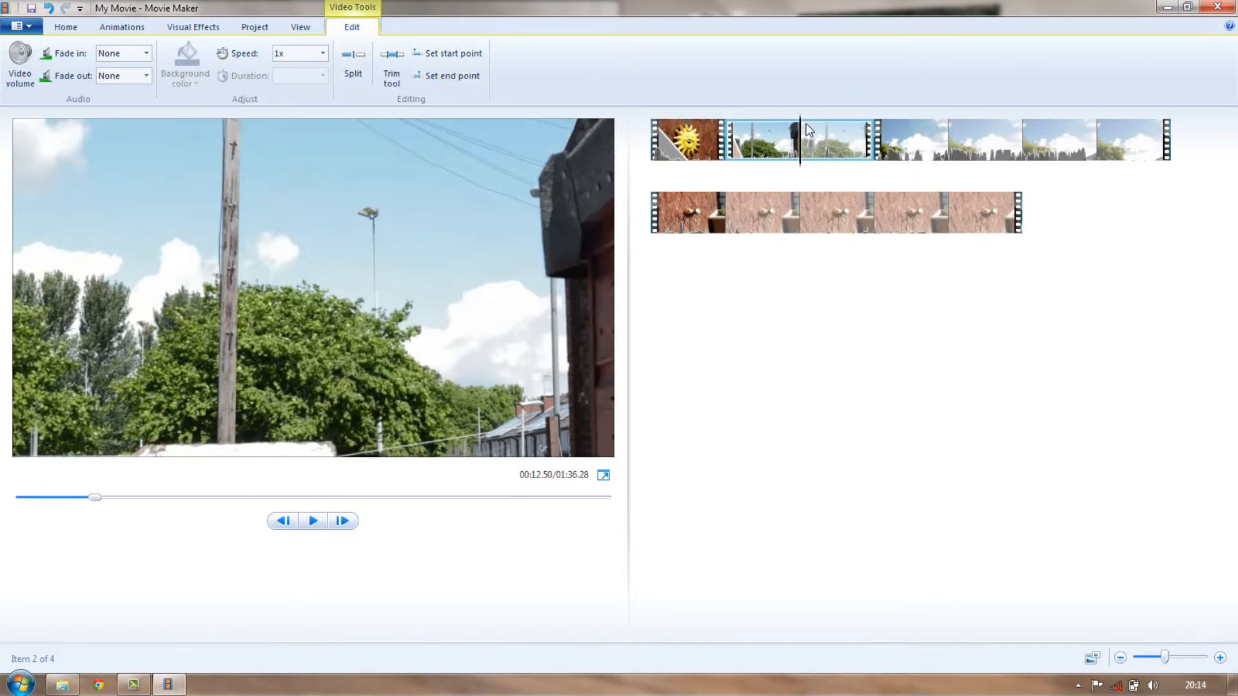
{"action": "left_click", "coordinate": [475, 76]}
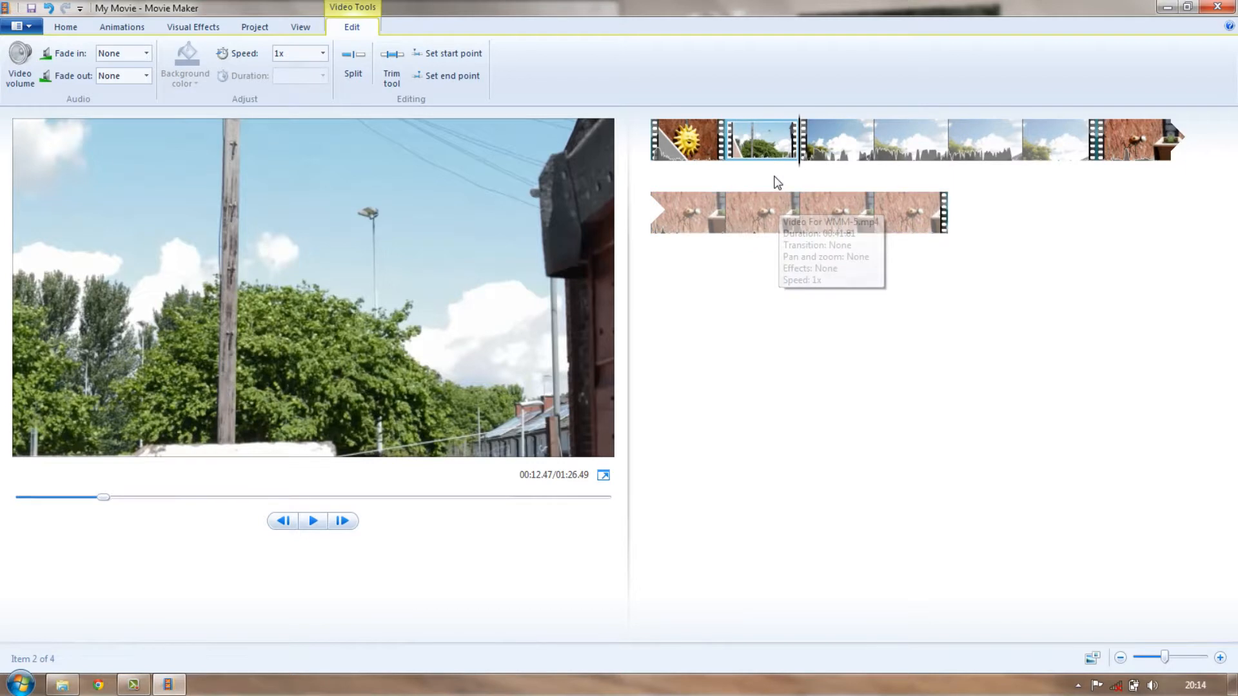
{"action": "left_click", "coordinate": [761, 154]}
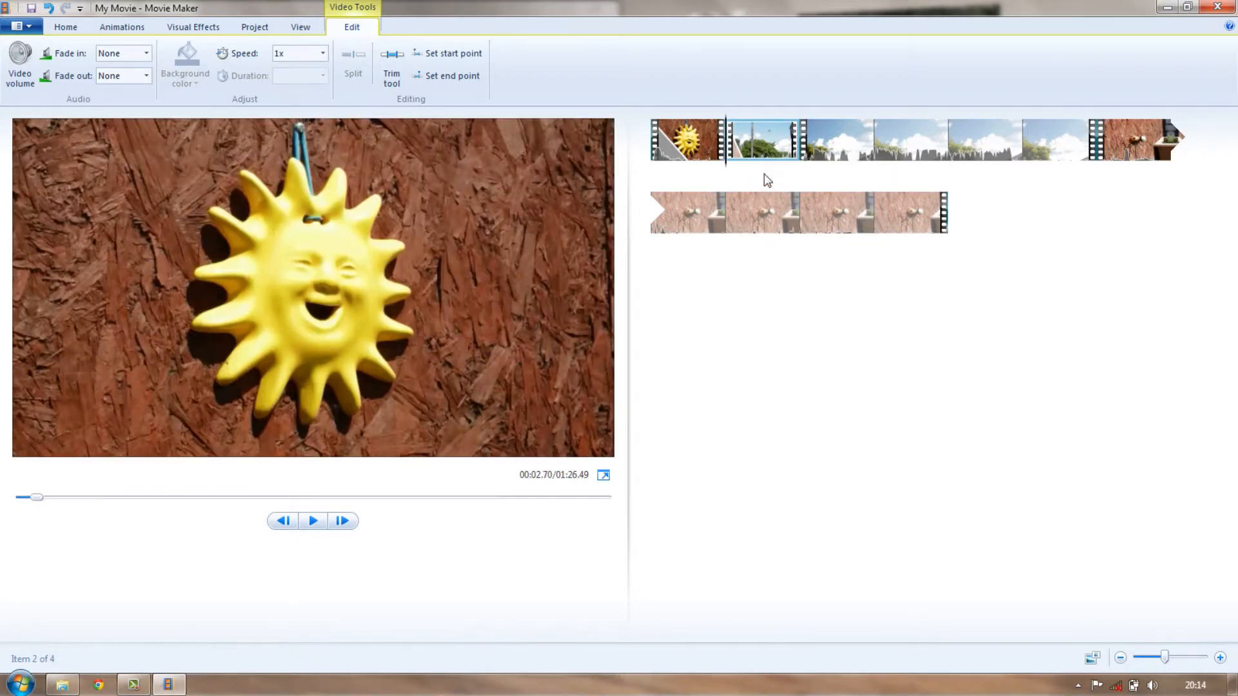
{"action": "left_click", "coordinate": [315, 523]}
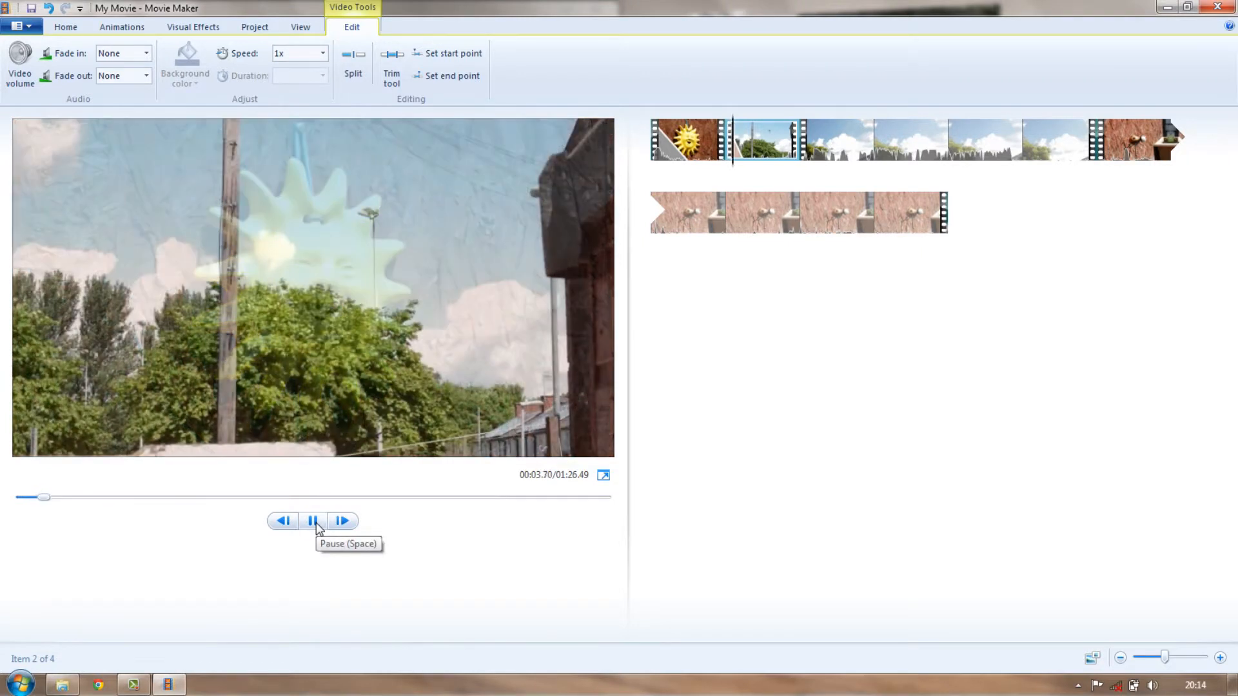
{"action": "left_click", "coordinate": [315, 522]}
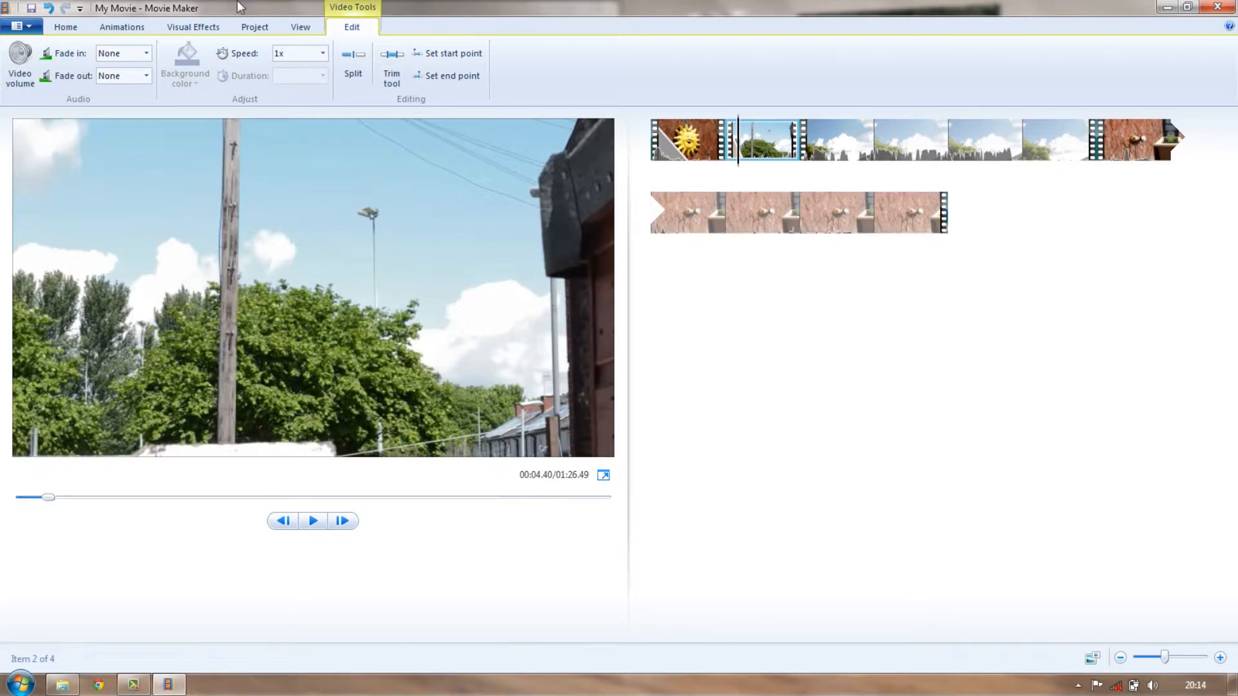
Step: Preview the pan and zoom styles on the tree clip, apply Zoom in right, and play the clip through
{"action": "left_click", "coordinate": [118, 25]}
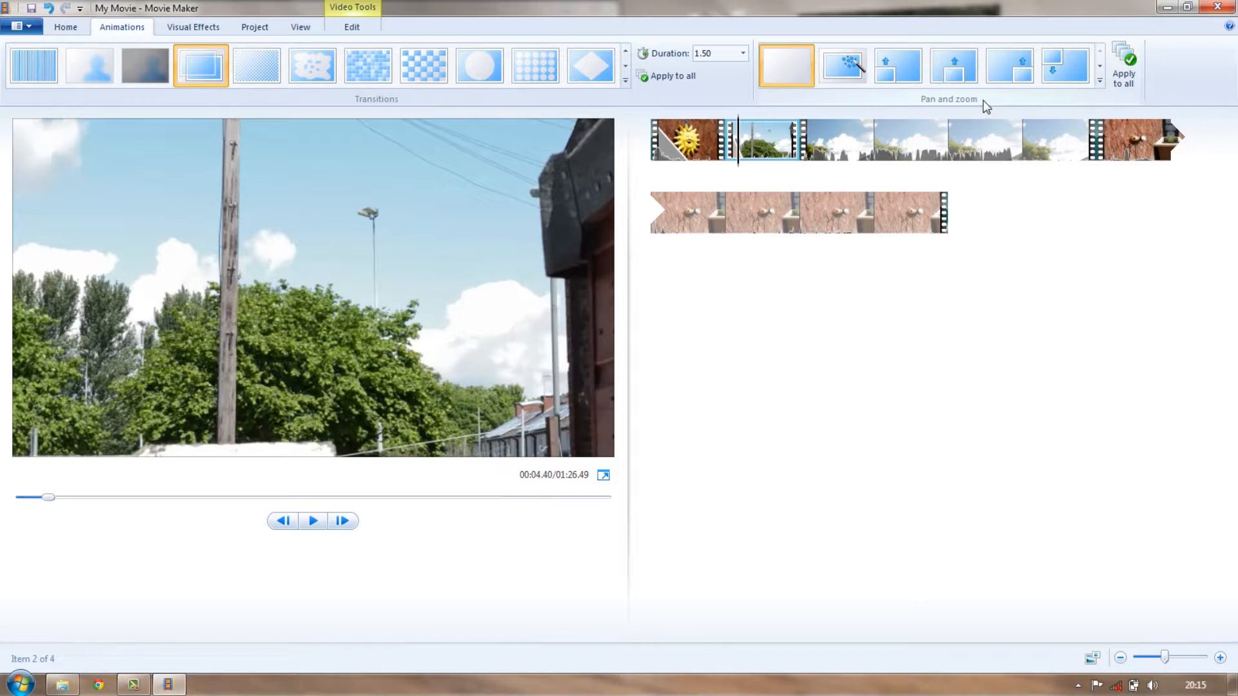
{"action": "left_click", "coordinate": [1100, 80]}
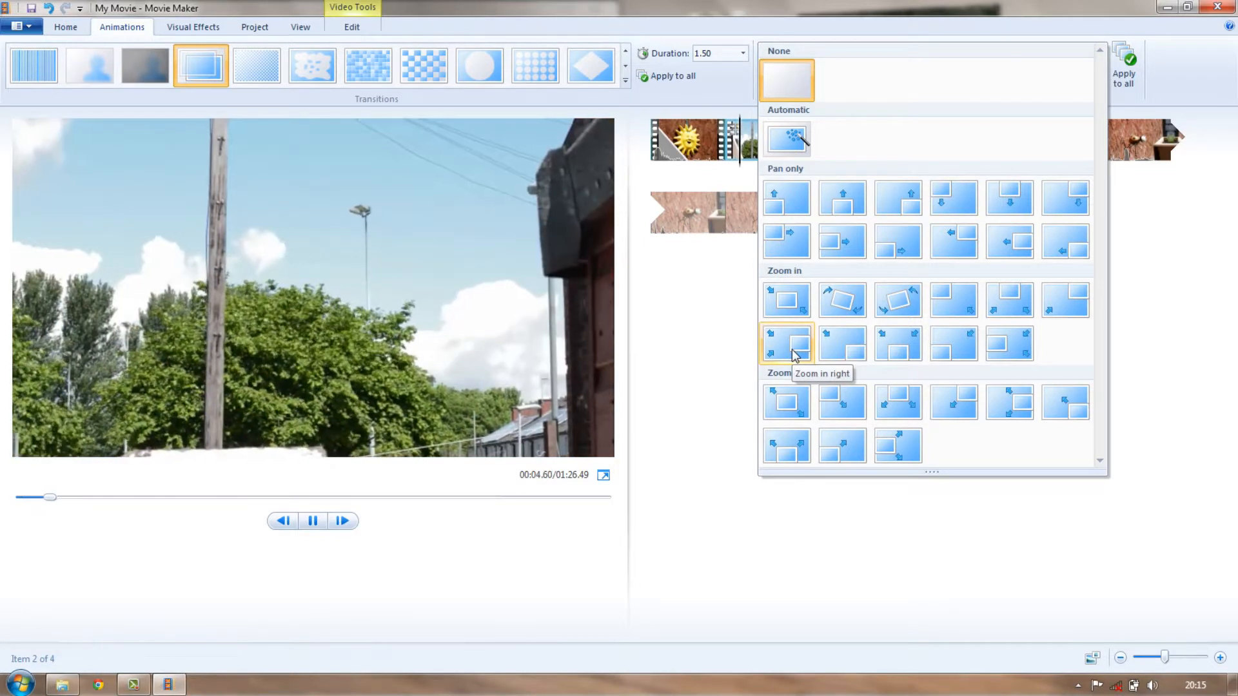
{"action": "left_click", "coordinate": [726, 342]}
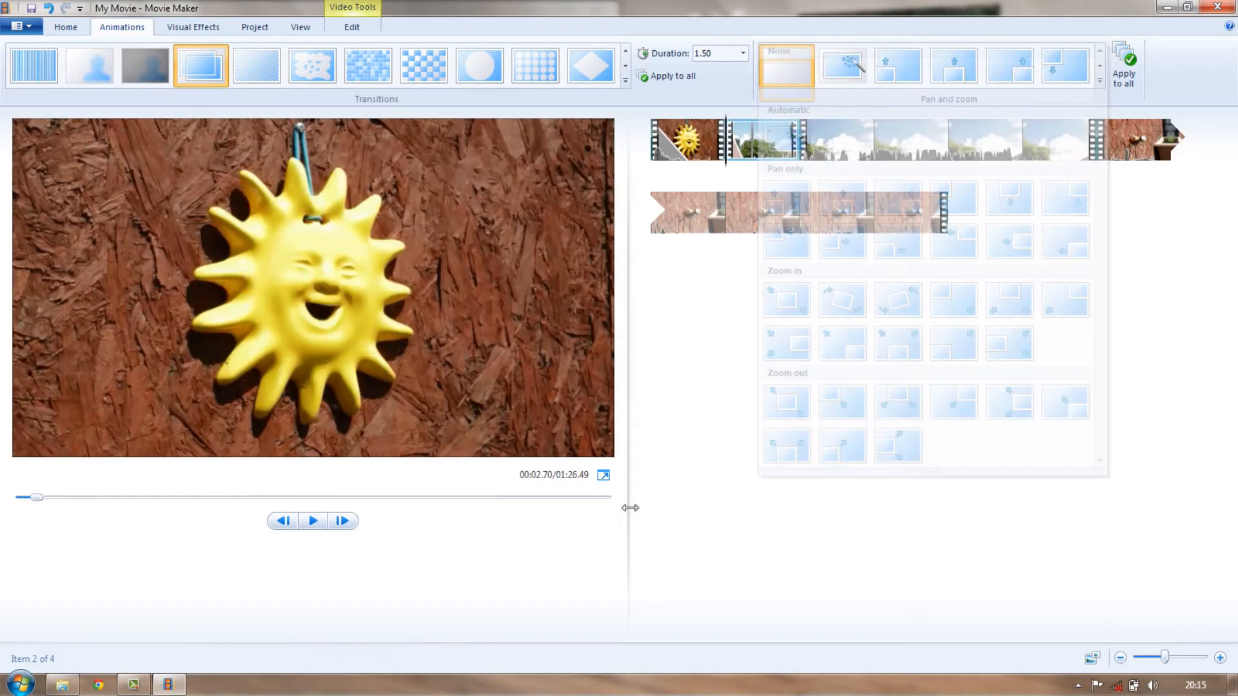
{"action": "left_click", "coordinate": [311, 520]}
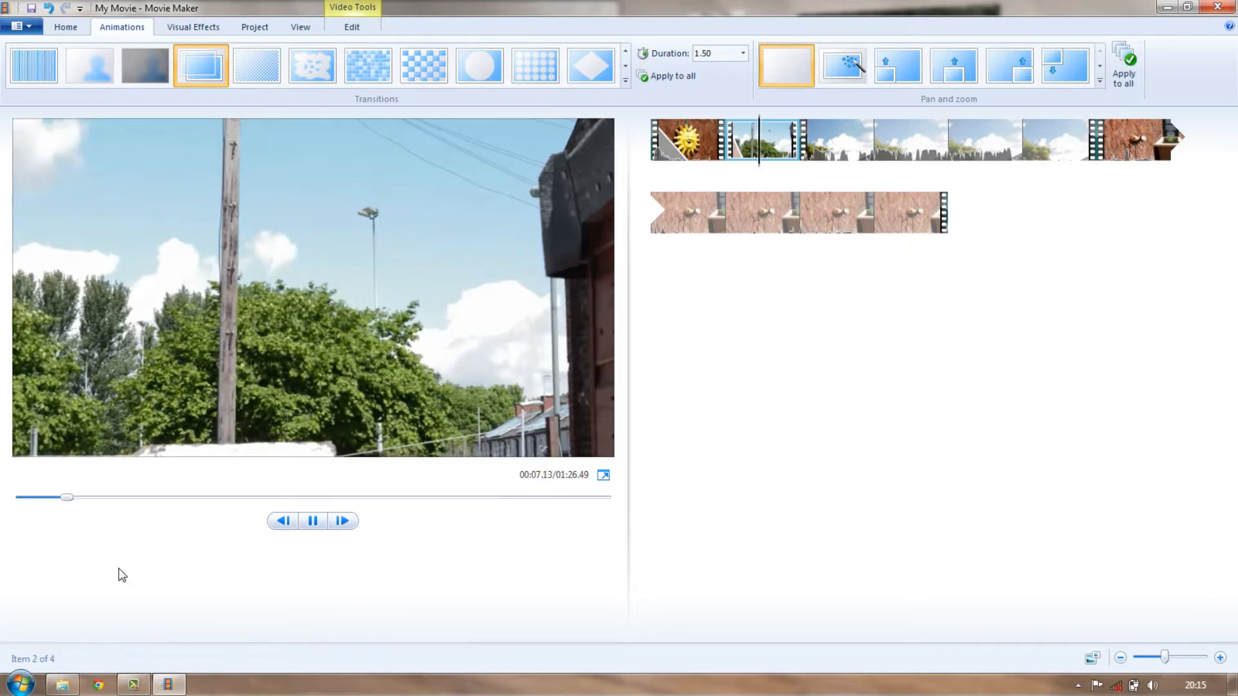
{"action": "left_click", "coordinate": [315, 522]}
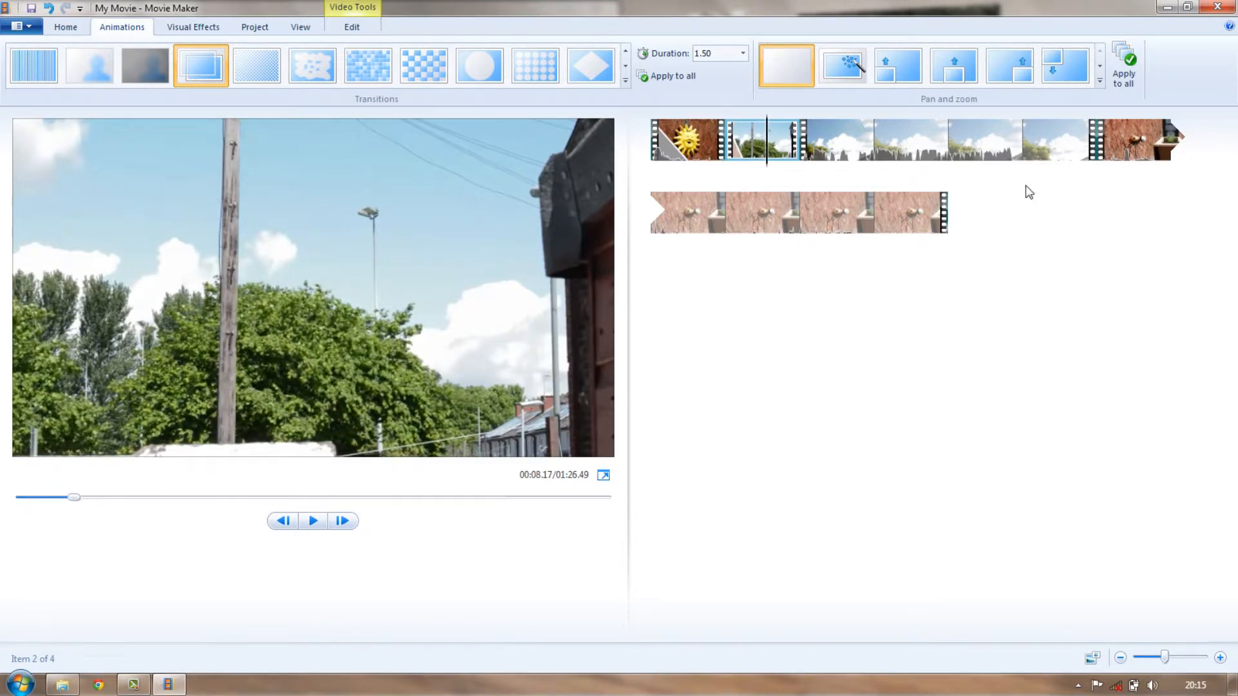
{"action": "left_click", "coordinate": [1100, 80]}
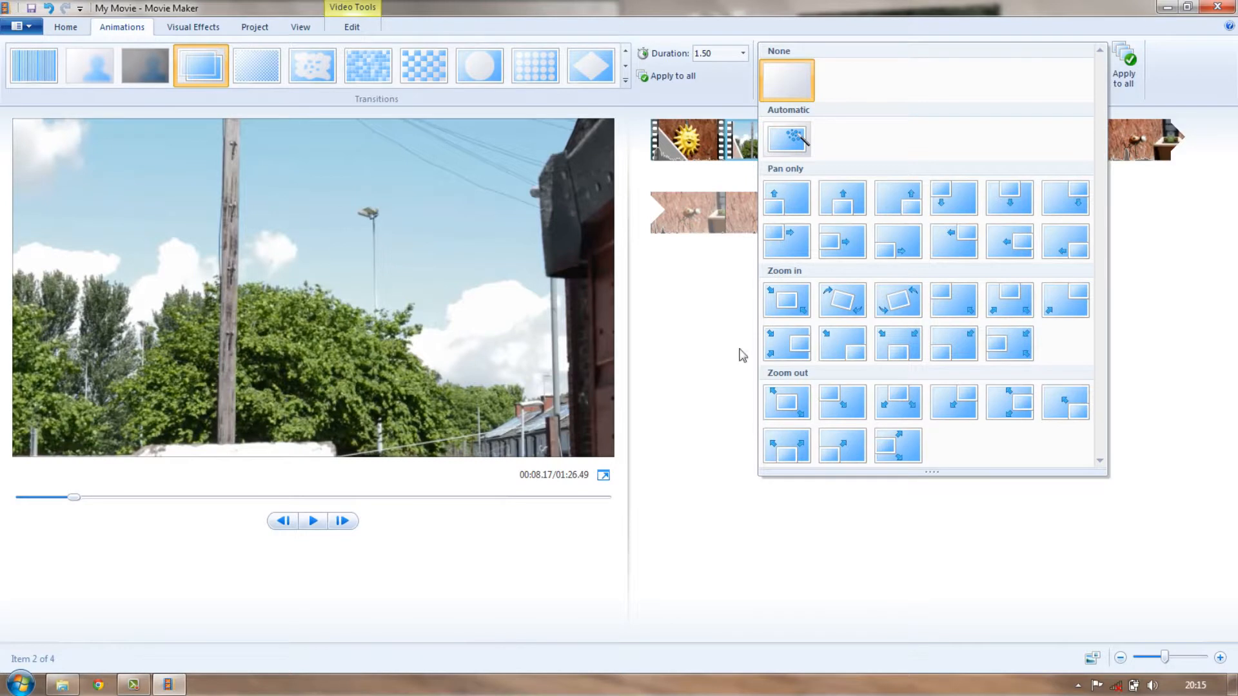
{"action": "left_click", "coordinate": [784, 341]}
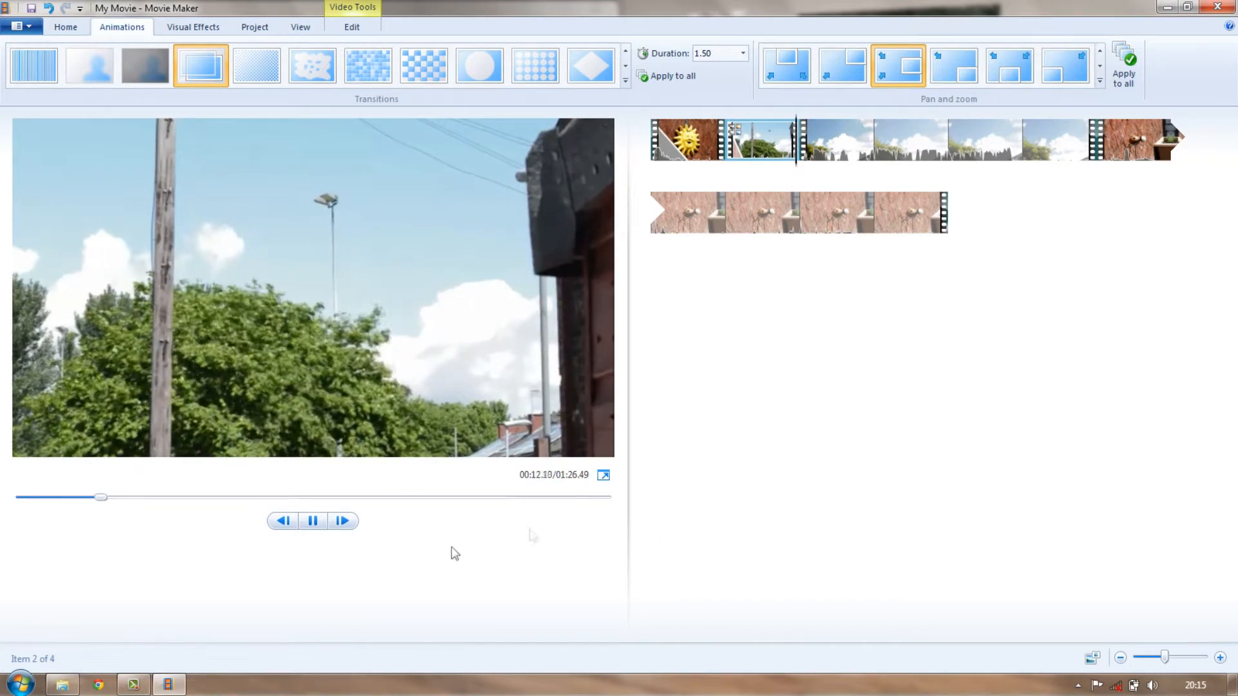
{"action": "left_click", "coordinate": [313, 523]}
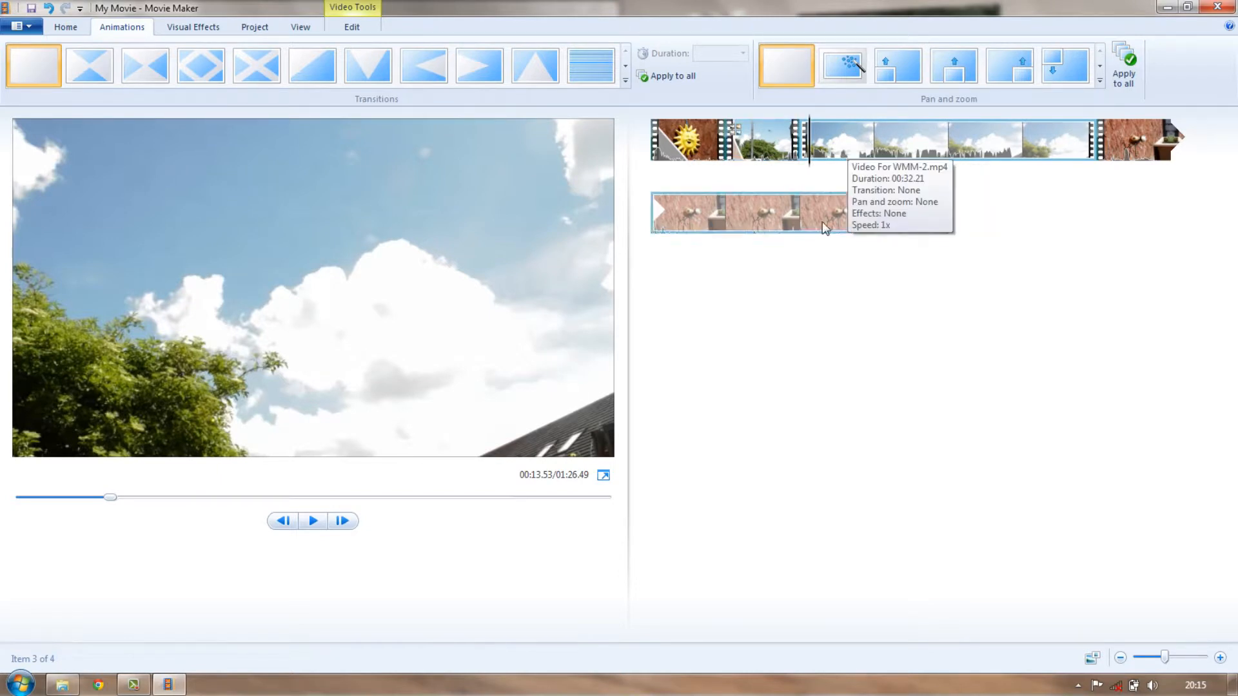
Step: Play part of the third clip, showing the clouds, and set its speed to 8x
{"action": "left_click", "coordinate": [312, 523]}
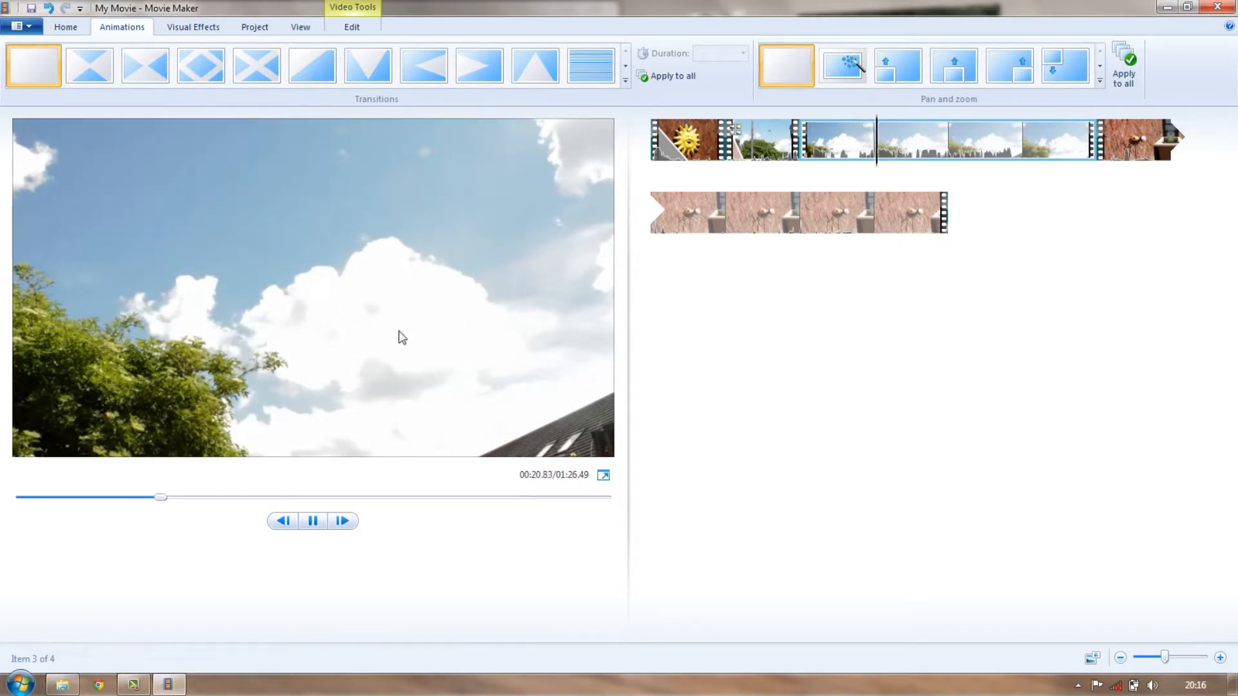
{"action": "left_click", "coordinate": [311, 521]}
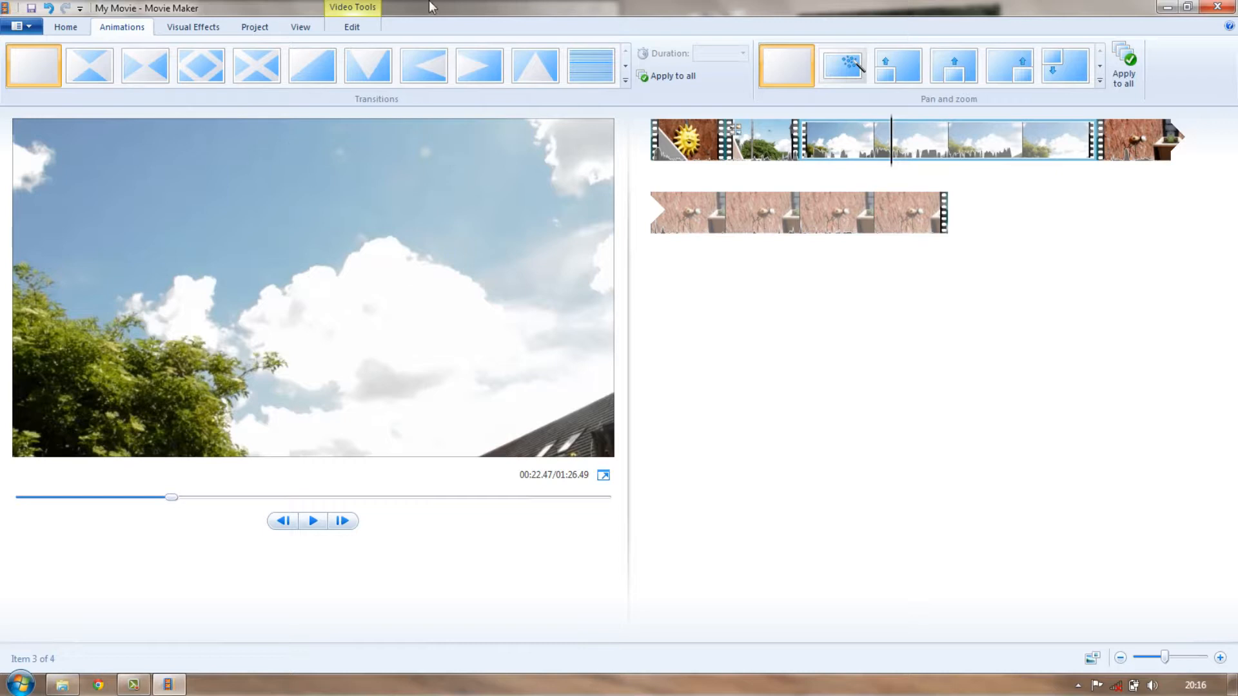
{"action": "left_click", "coordinate": [353, 26]}
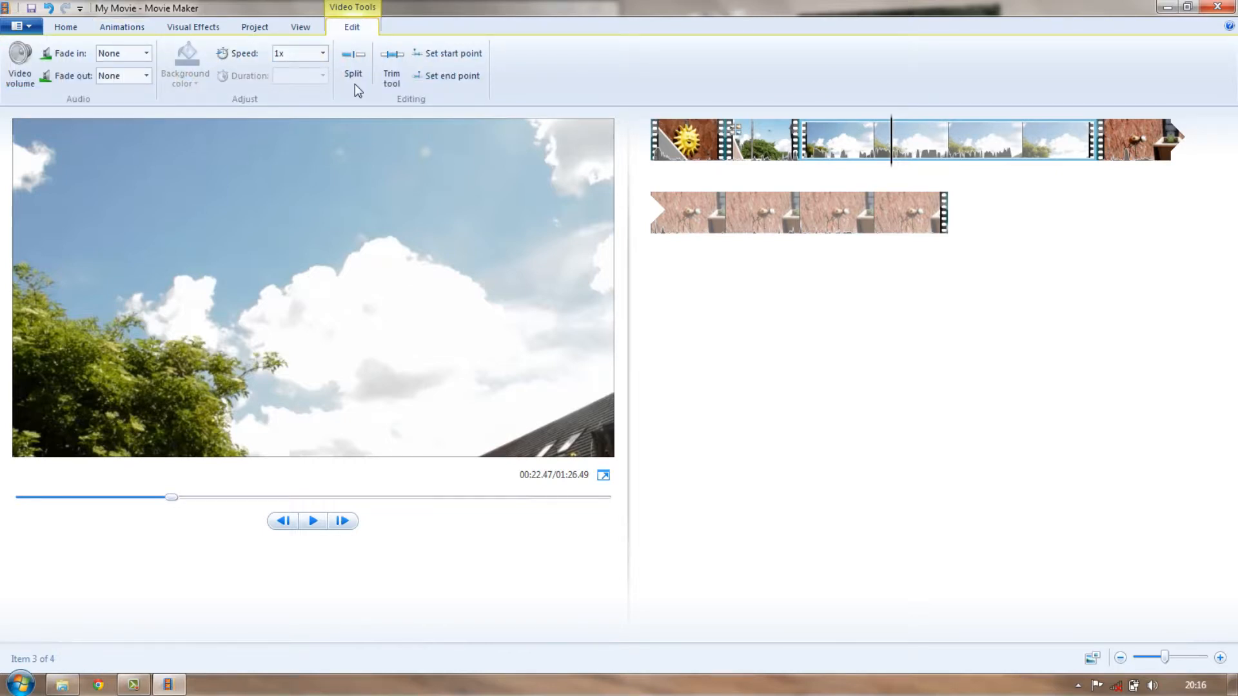
{"action": "left_click", "coordinate": [322, 53]}
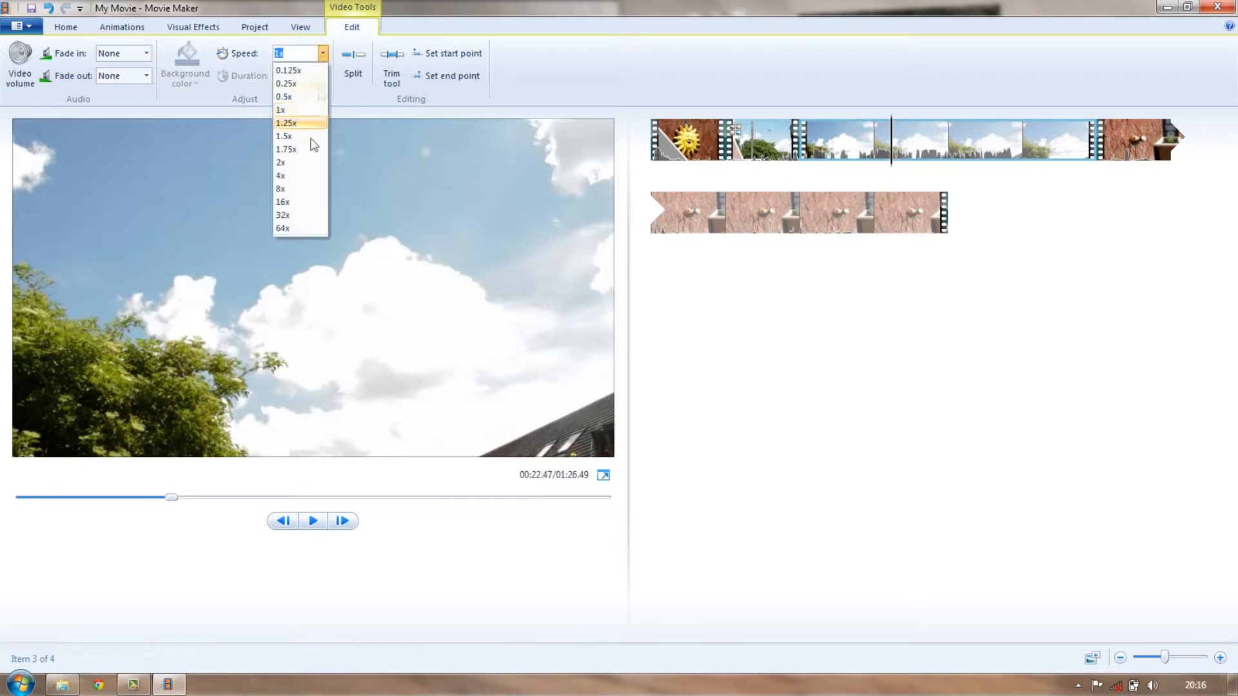
{"action": "left_click", "coordinate": [308, 188]}
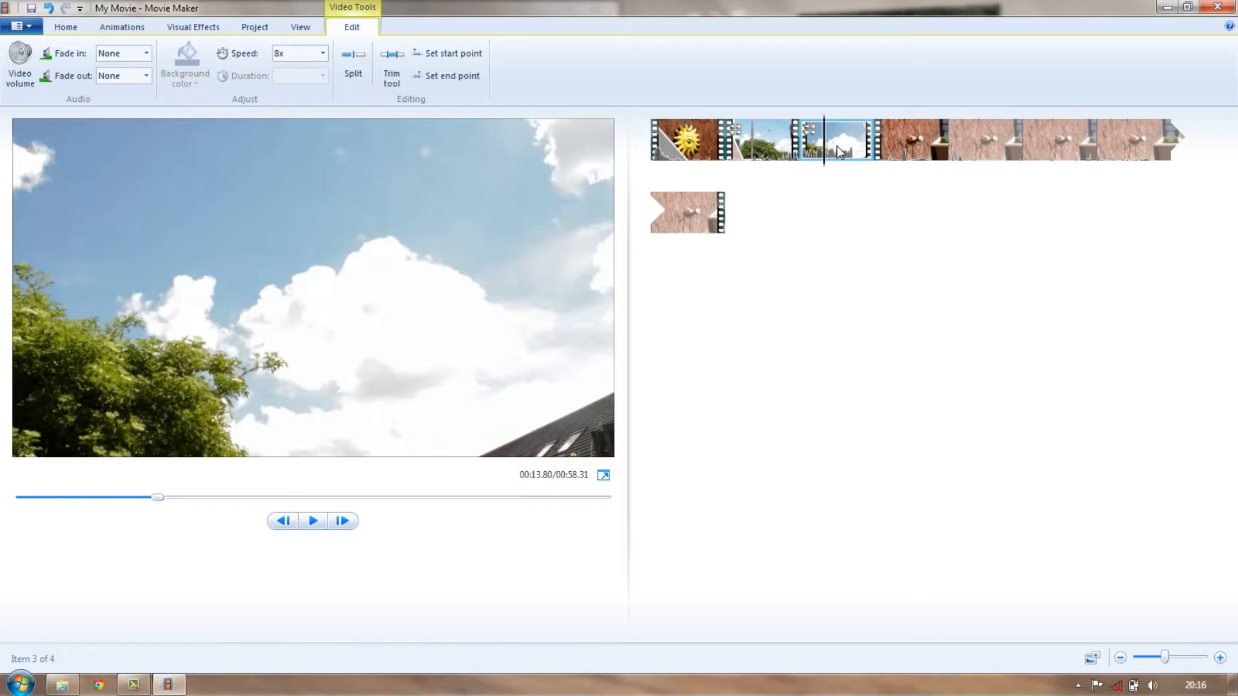
Step: Play back the sped-up cloud clip several times to review its motion up to the ladybird clip
{"action": "left_click", "coordinate": [814, 152]}
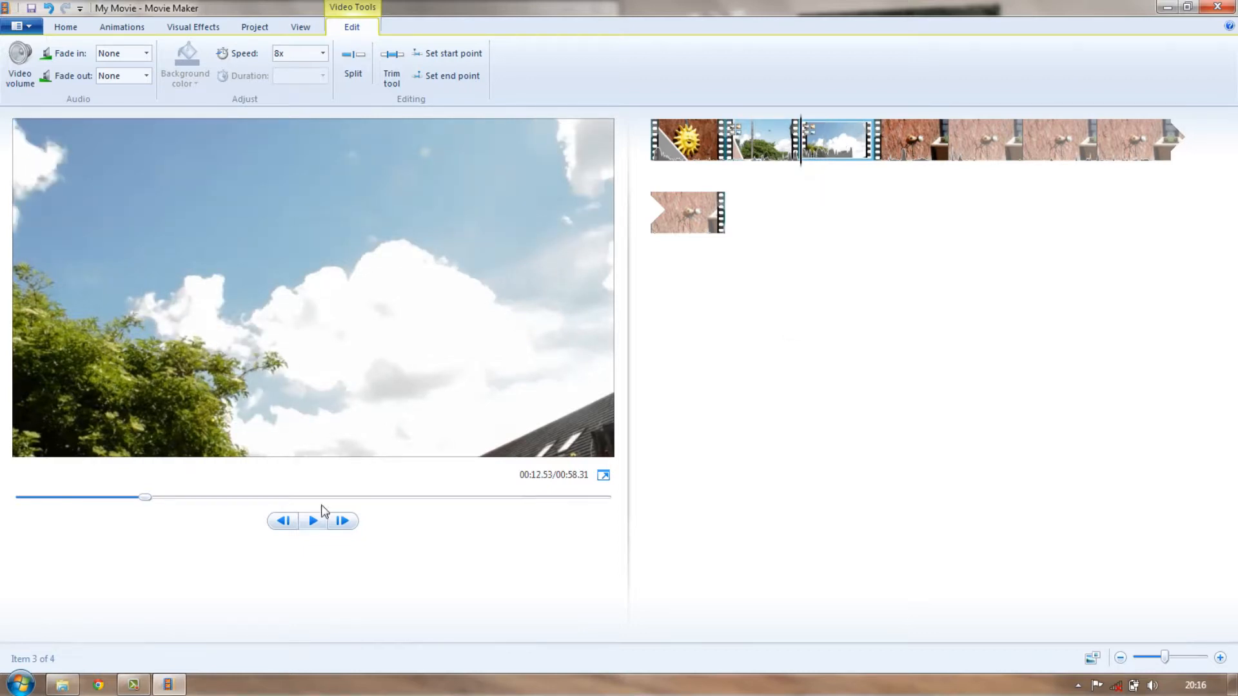
{"action": "left_click", "coordinate": [314, 524]}
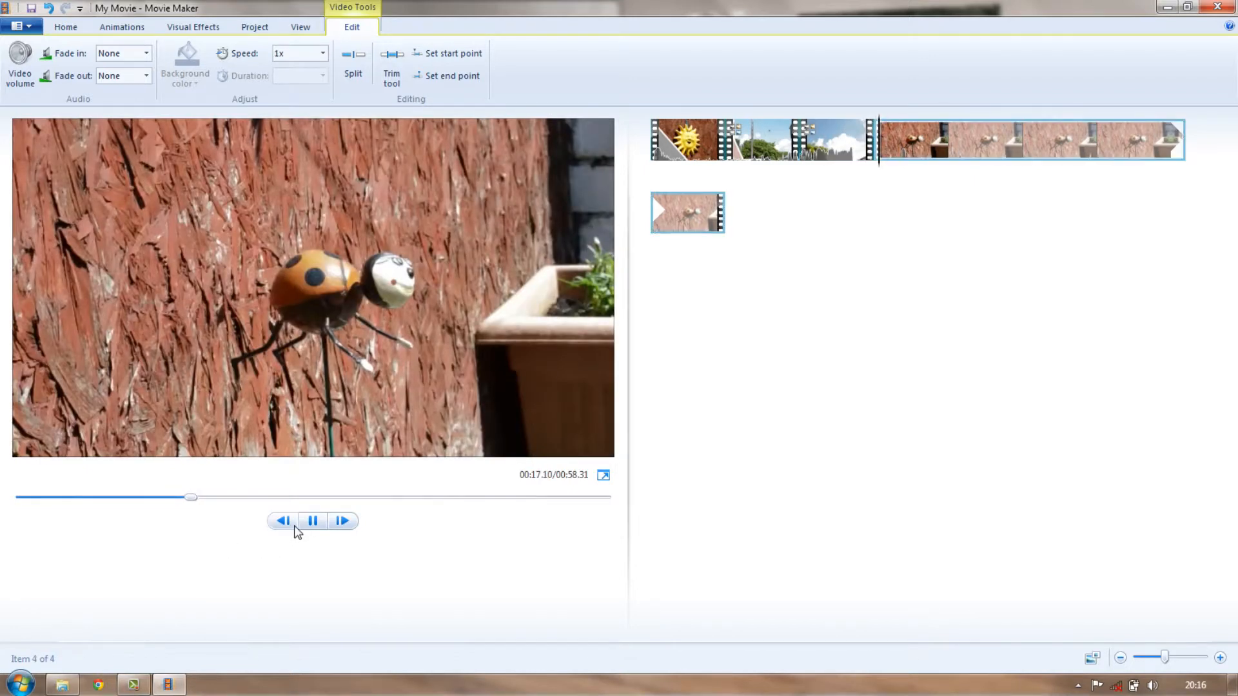
{"action": "left_click", "coordinate": [313, 521]}
{"action": "left_click", "coordinate": [847, 155]}
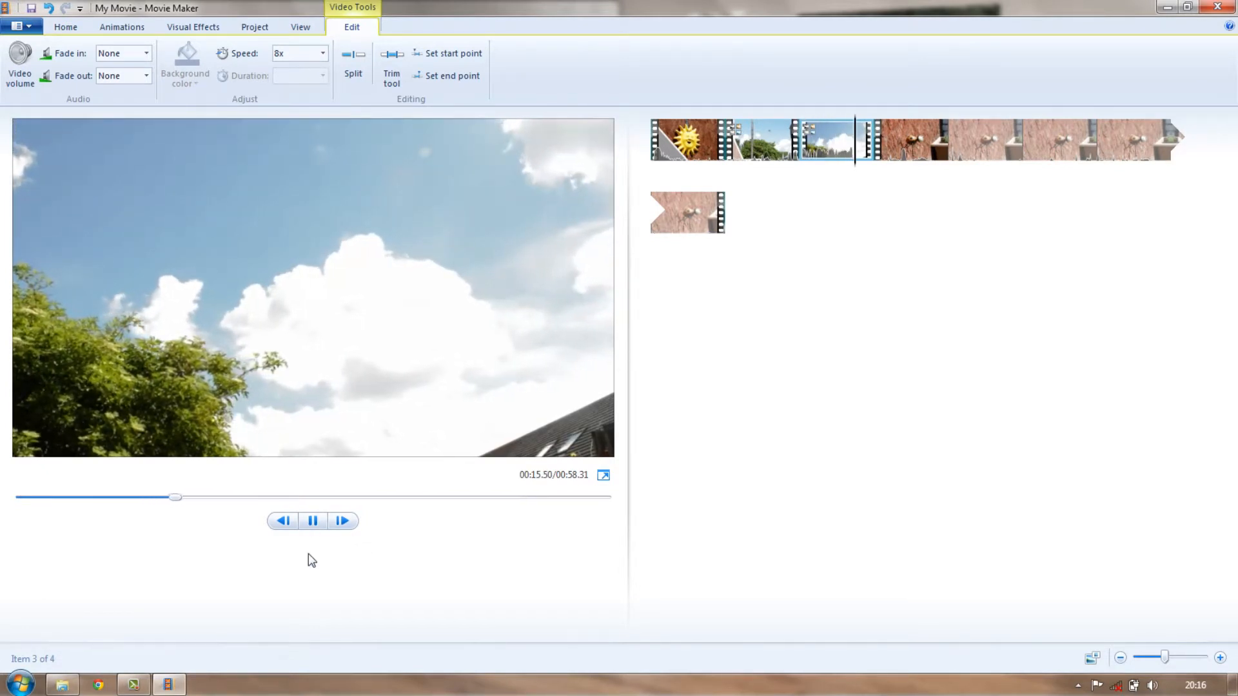
{"action": "left_click", "coordinate": [313, 522]}
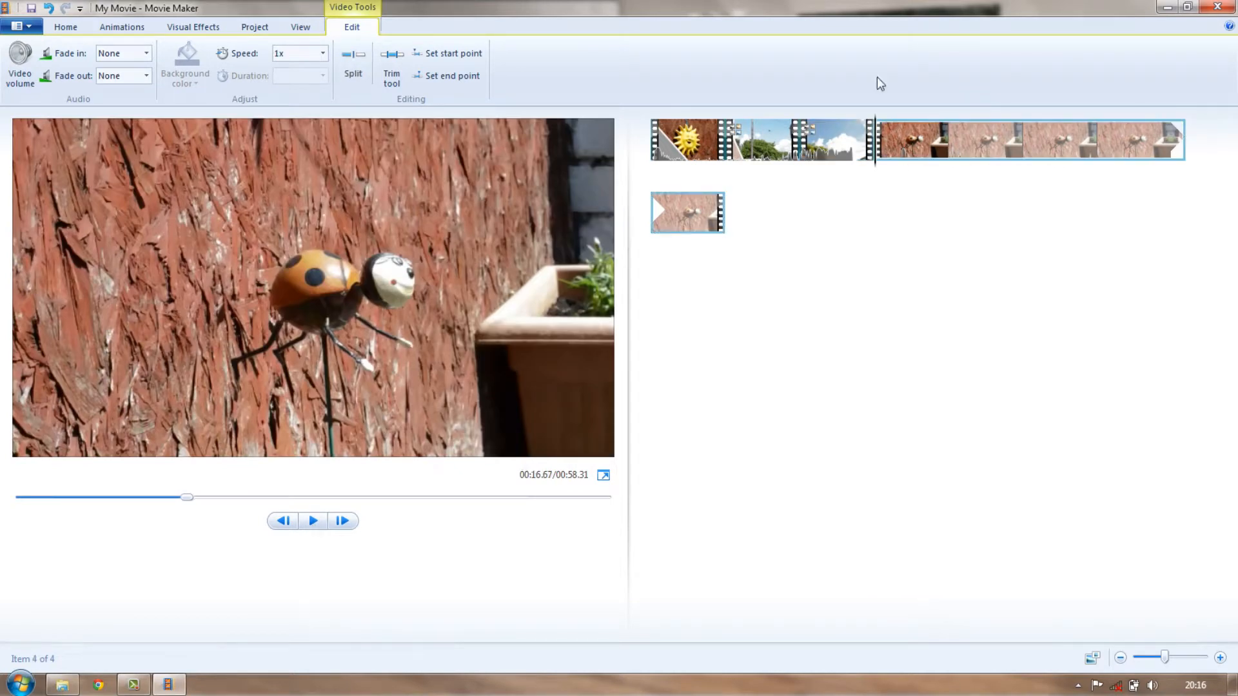
{"action": "key", "text": "Left"}
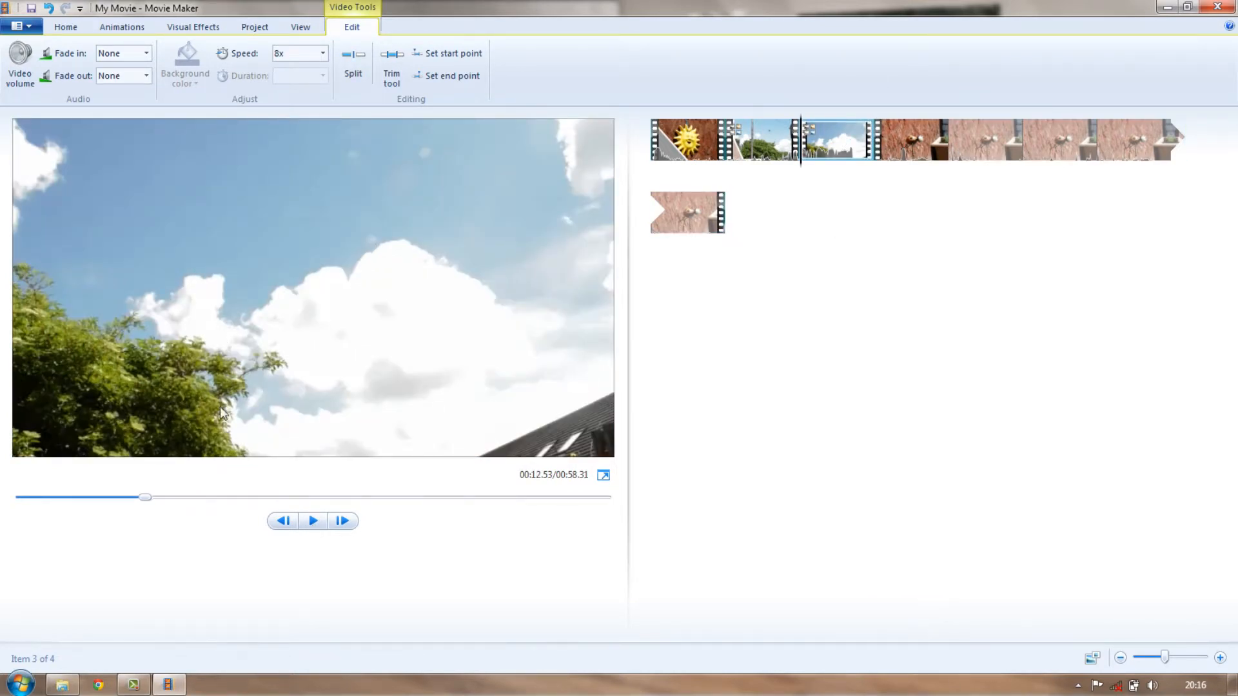
{"action": "left_click", "coordinate": [314, 521]}
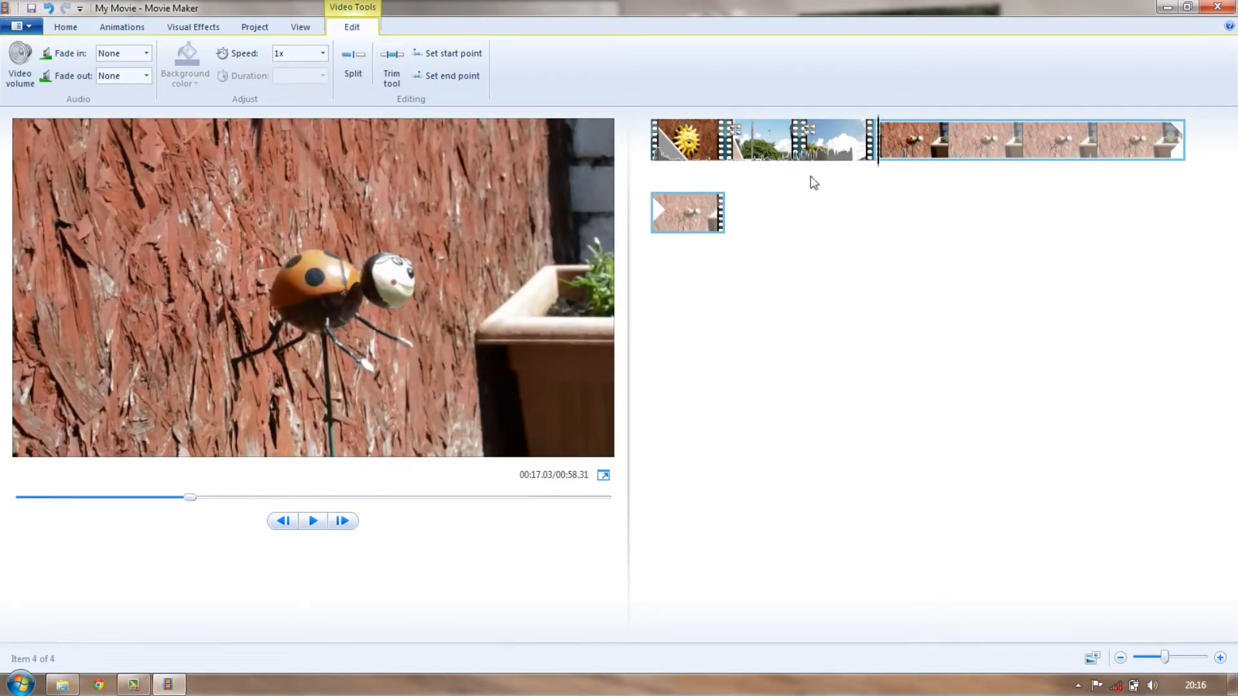
Step: Browse the transition styles for the cloud clip and apply the second style in the Wipes group
{"action": "left_click", "coordinate": [834, 141]}
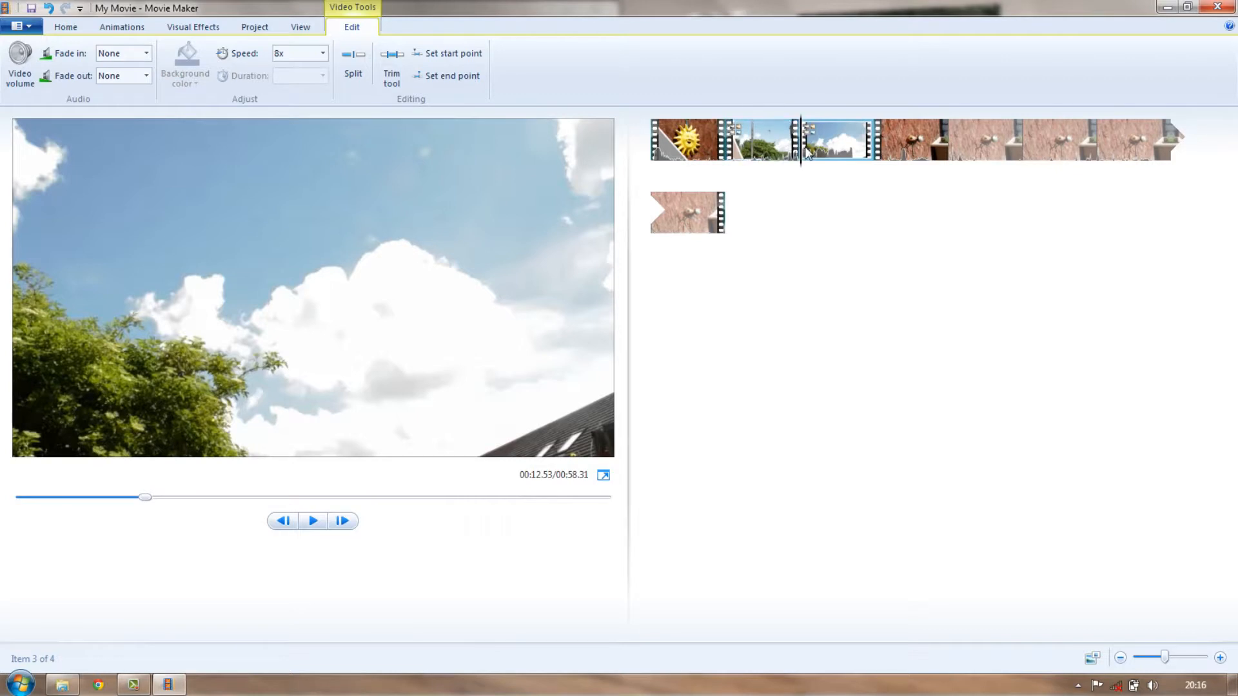
{"action": "left_click", "coordinate": [143, 29]}
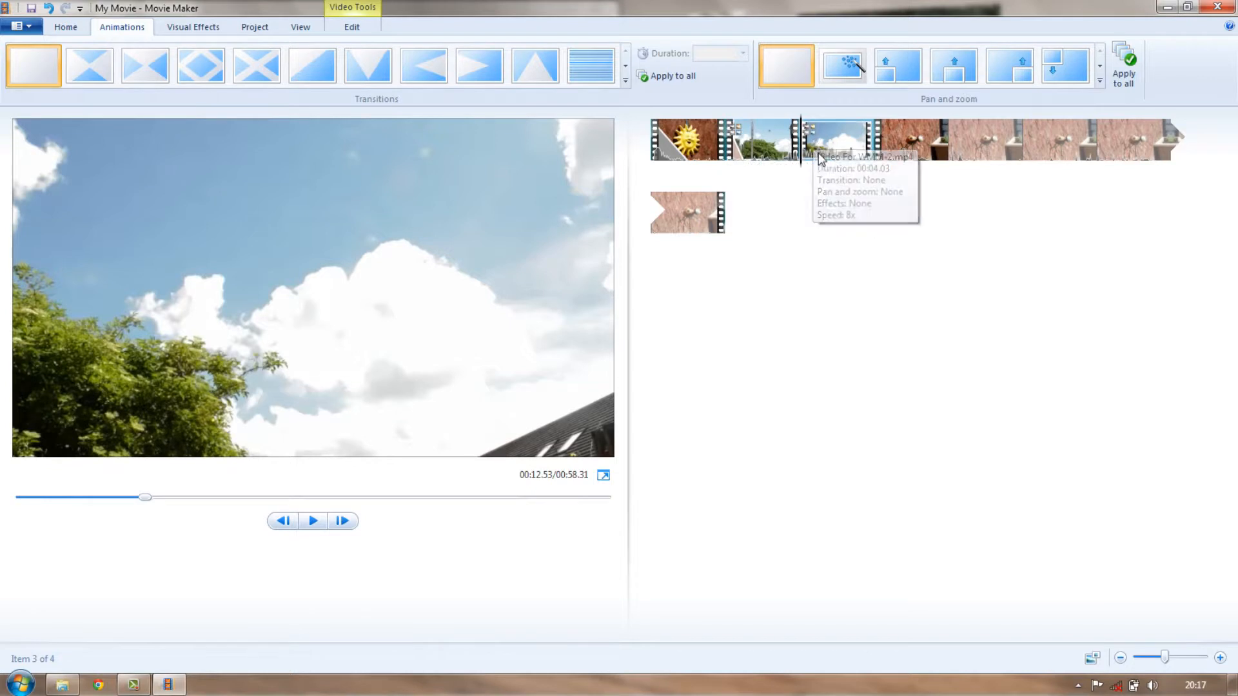
{"action": "left_click", "coordinate": [625, 82]}
{"action": "left_click", "coordinate": [623, 100]}
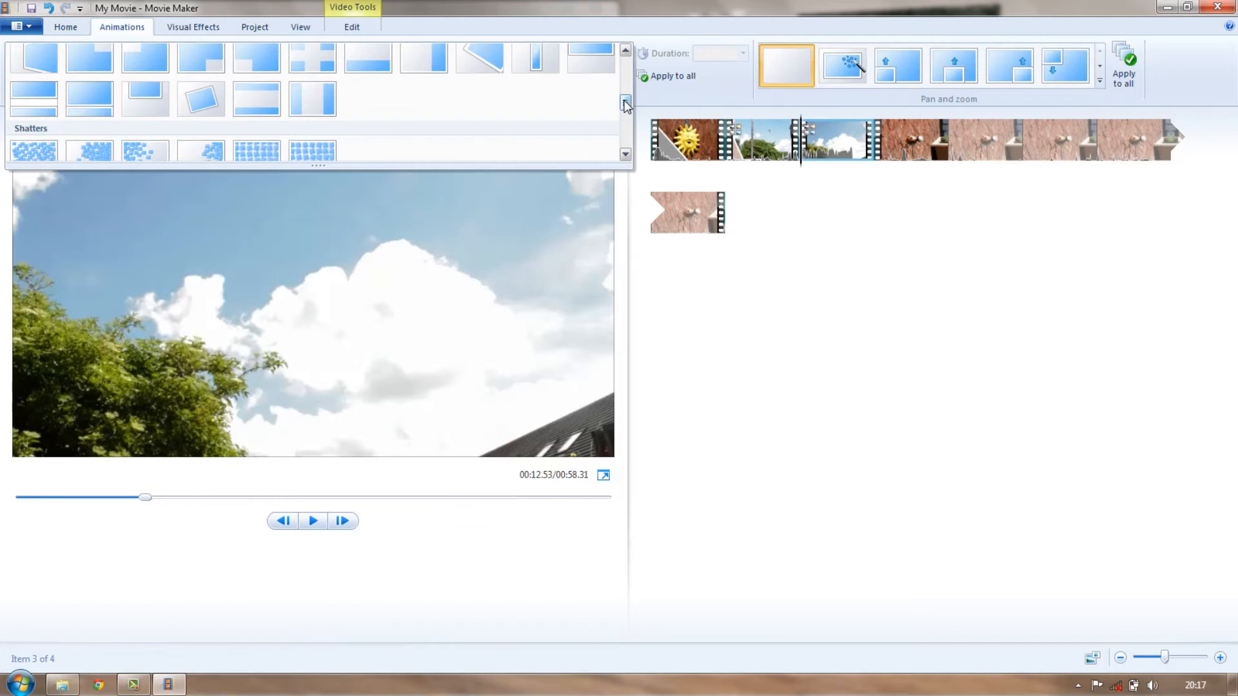
{"action": "scroll", "coordinate": [625, 104], "scroll_direction": "up", "scroll_amount": 2}
{"action": "scroll", "coordinate": [627, 106], "scroll_direction": "down", "scroll_amount": 2}
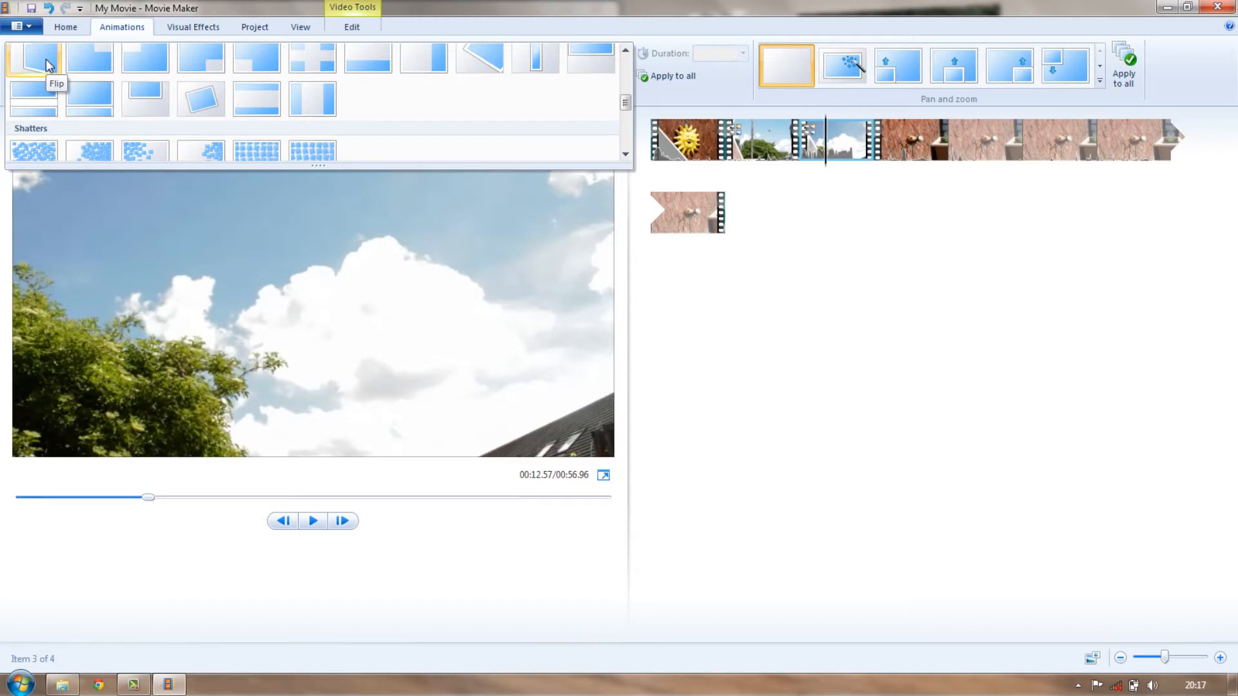
{"action": "scroll", "coordinate": [628, 109], "scroll_direction": "down", "scroll_amount": 3}
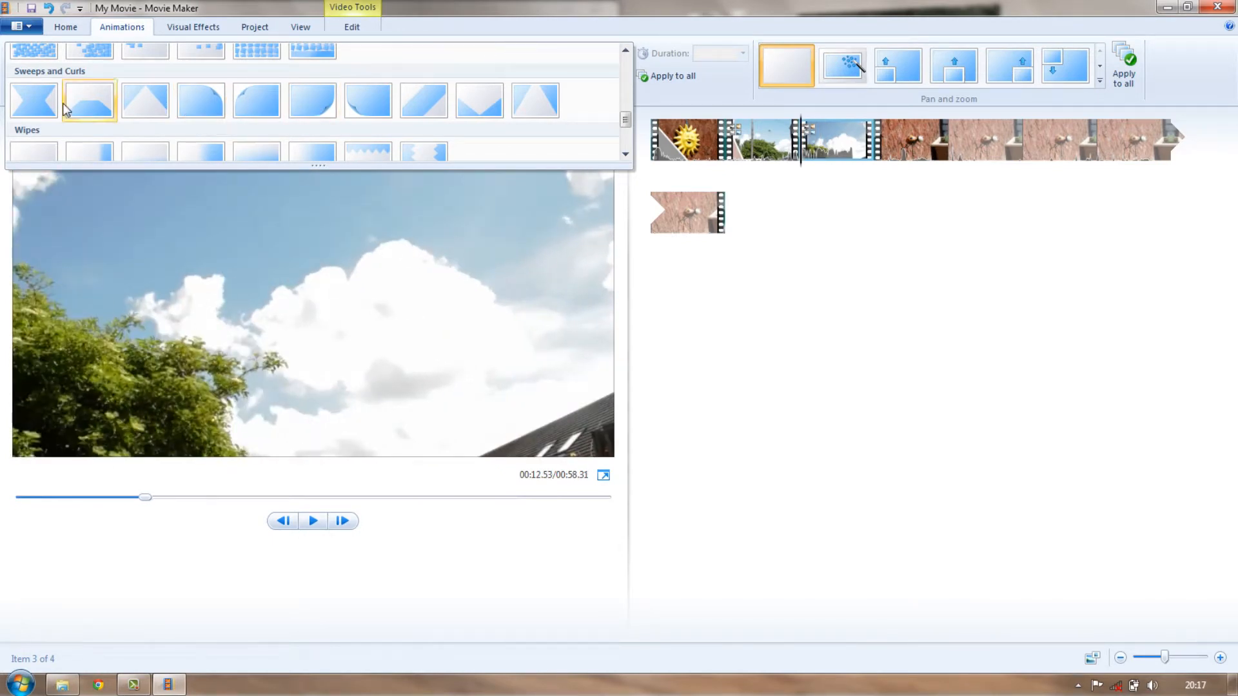
{"action": "scroll", "coordinate": [596, 103], "scroll_direction": "up", "scroll_amount": 3}
{"action": "scroll", "coordinate": [535, 110], "scroll_direction": "down", "scroll_amount": 3}
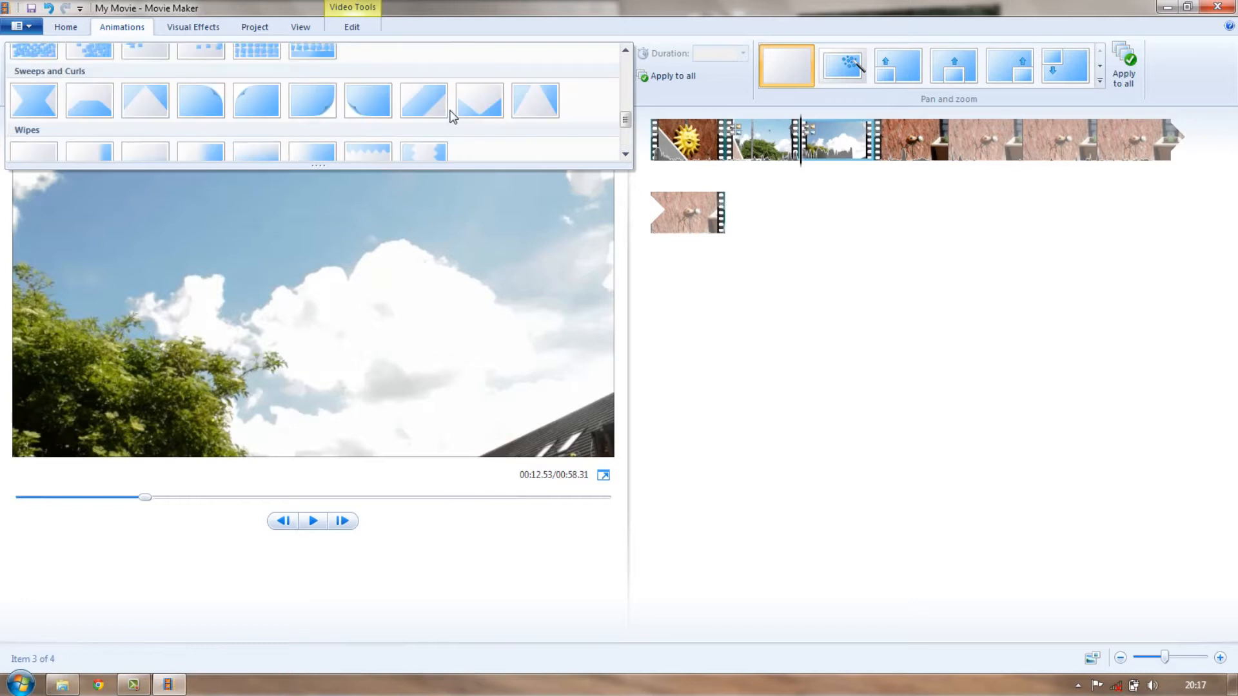
{"action": "left_click", "coordinate": [625, 154]}
{"action": "left_click", "coordinate": [88, 117]}
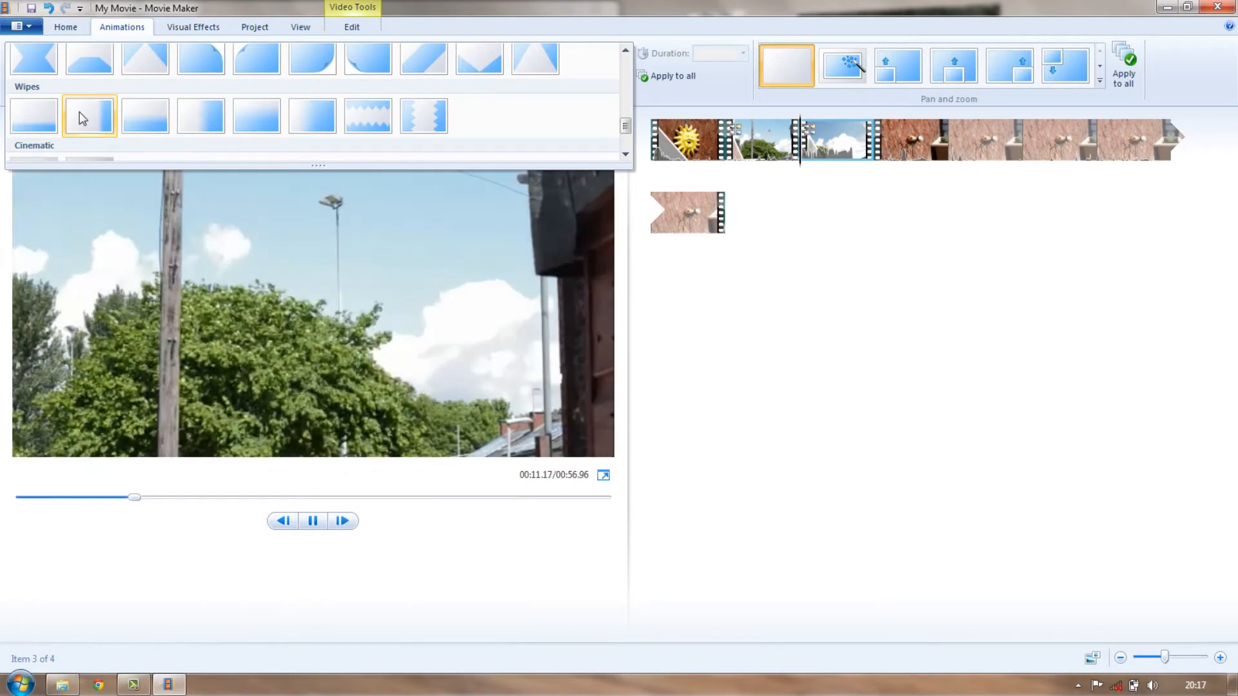
{"action": "left_click", "coordinate": [81, 114]}
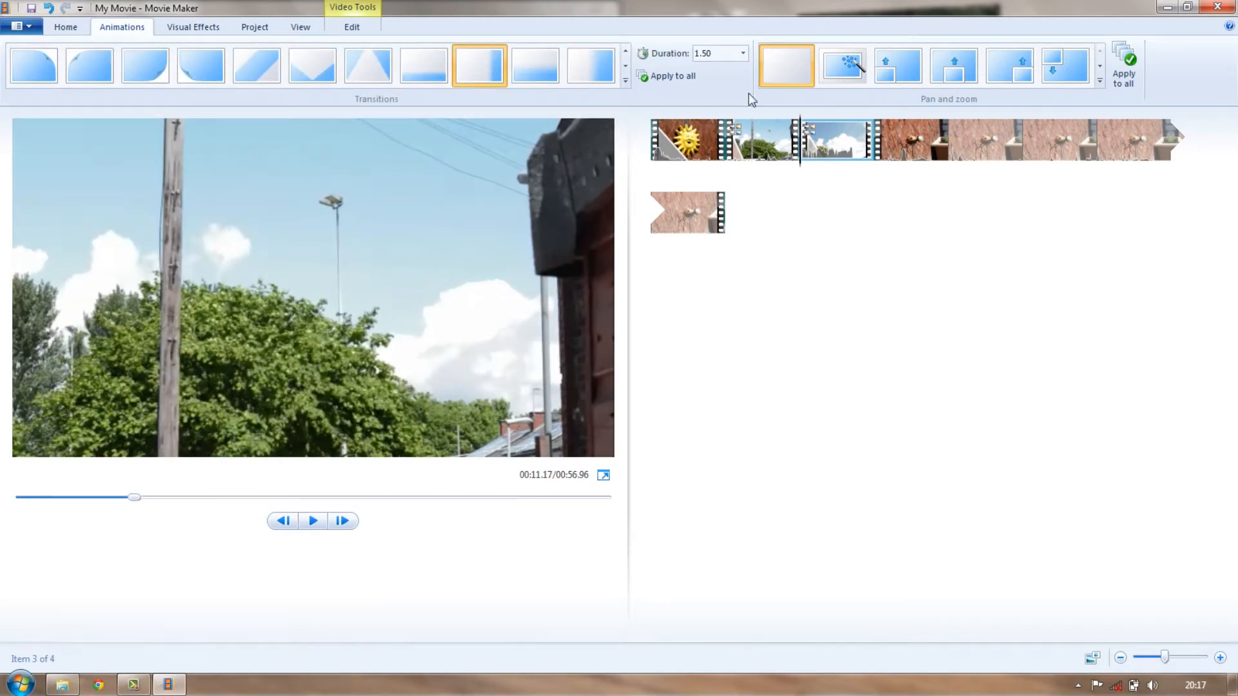
Step: Browse the transition styles for the cloud clip, apply Wipe right - wide, and play the clip through it
{"action": "left_click", "coordinate": [745, 54]}
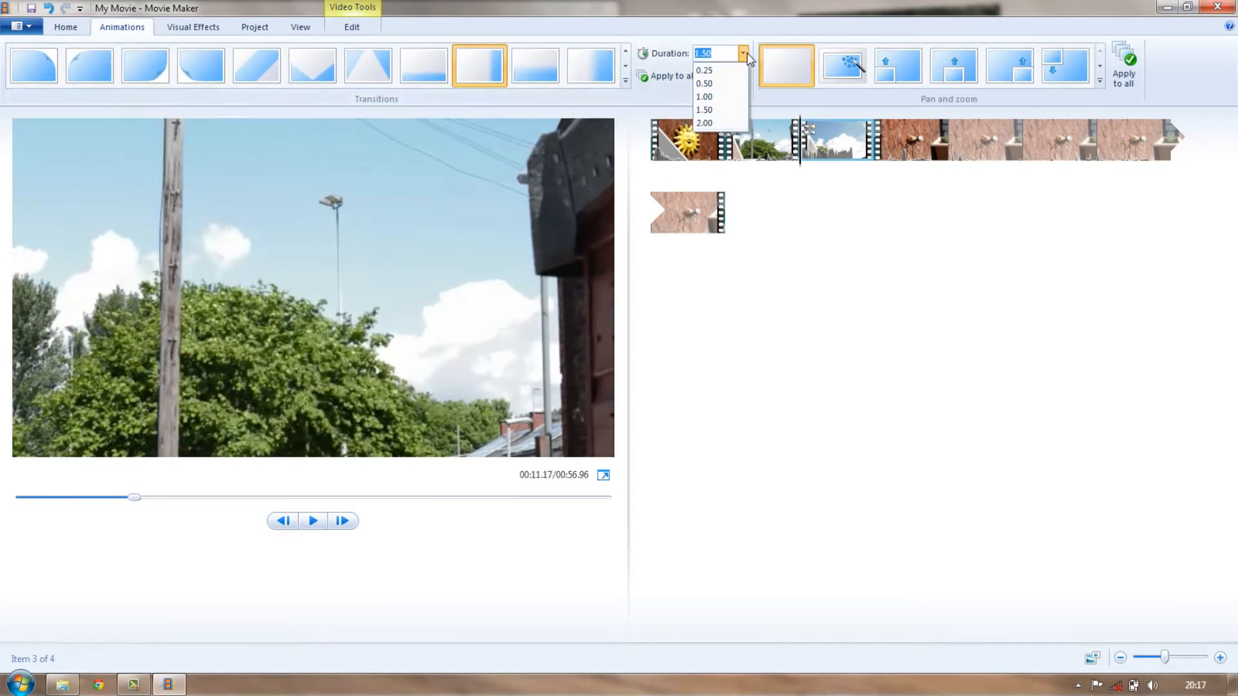
{"action": "left_click", "coordinate": [746, 55]}
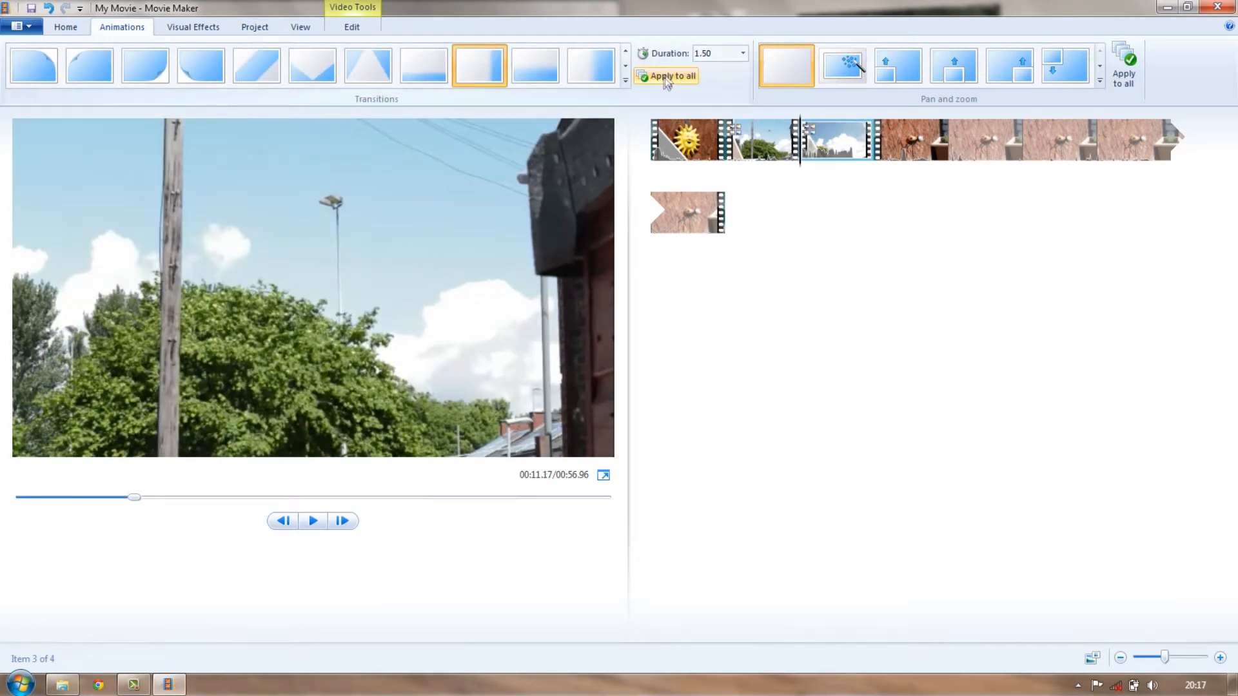
{"action": "left_click", "coordinate": [624, 80]}
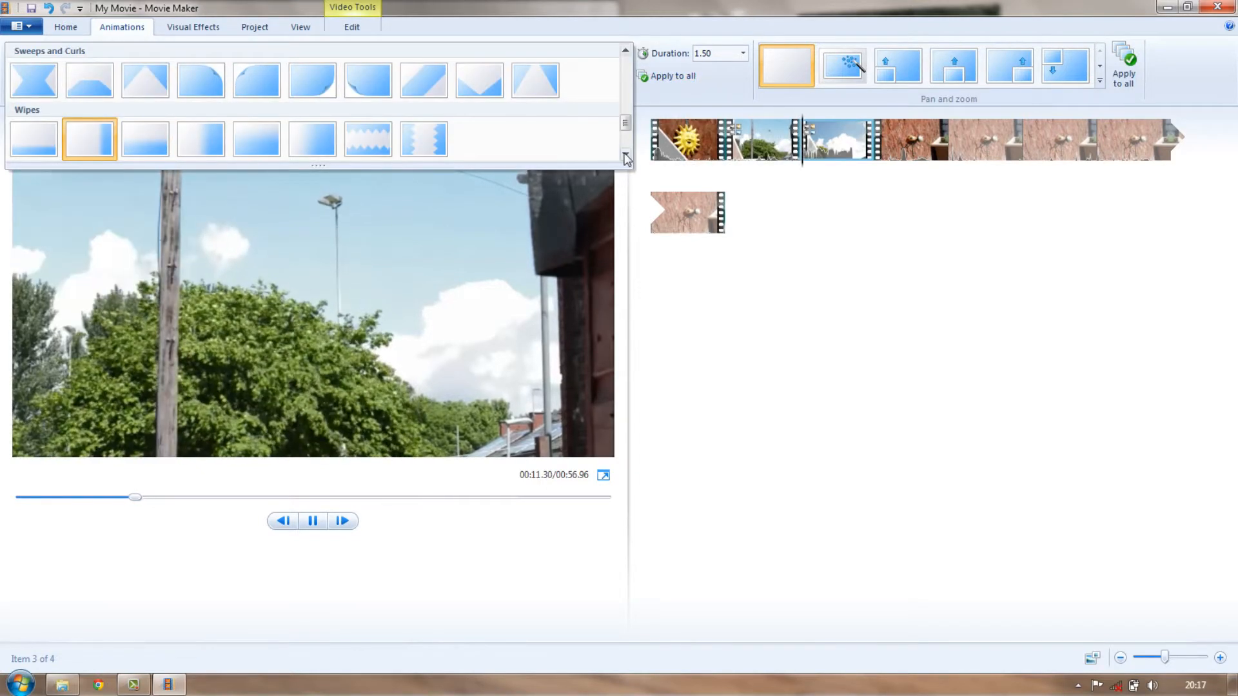
{"action": "left_click", "coordinate": [625, 155]}
{"action": "left_click", "coordinate": [626, 155]}
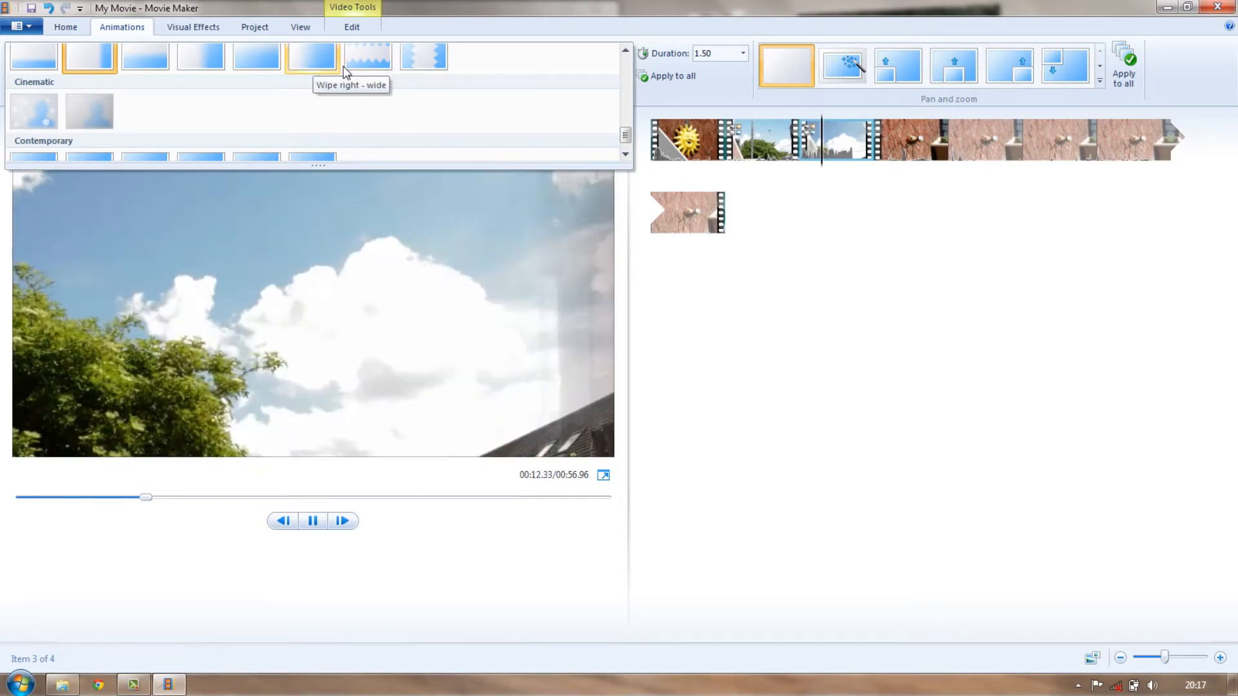
{"action": "left_click", "coordinate": [625, 50]}
{"action": "left_click", "coordinate": [626, 50]}
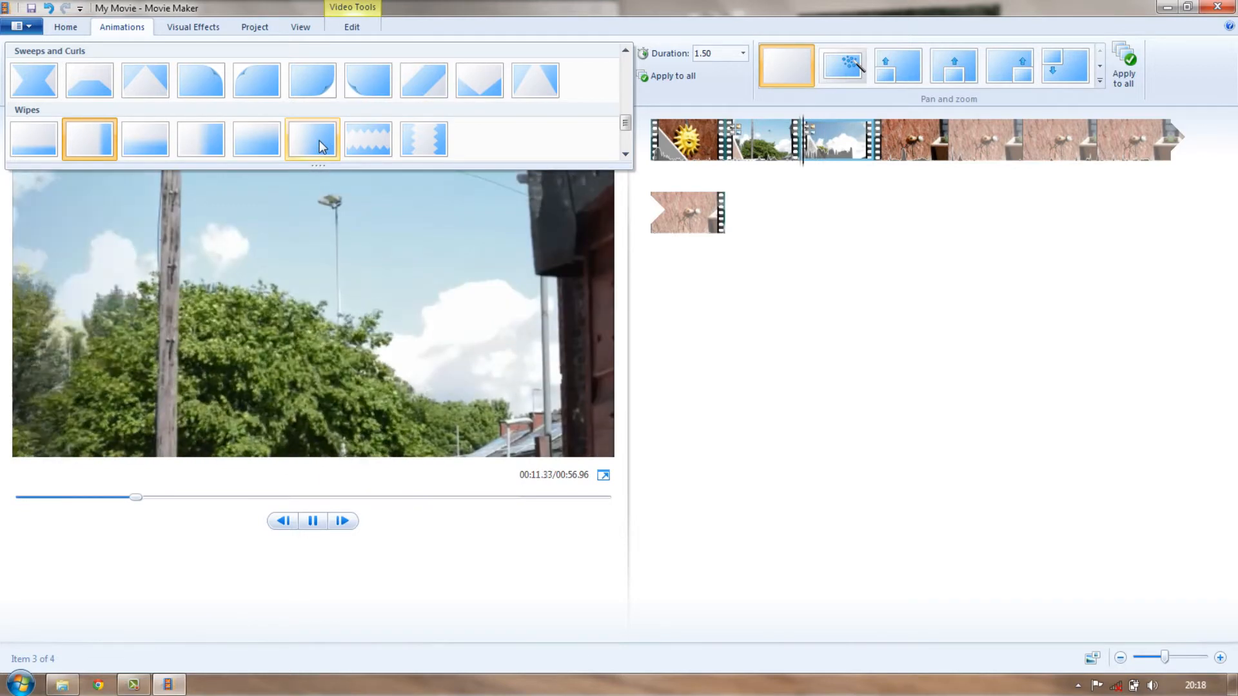
{"action": "left_click", "coordinate": [320, 147]}
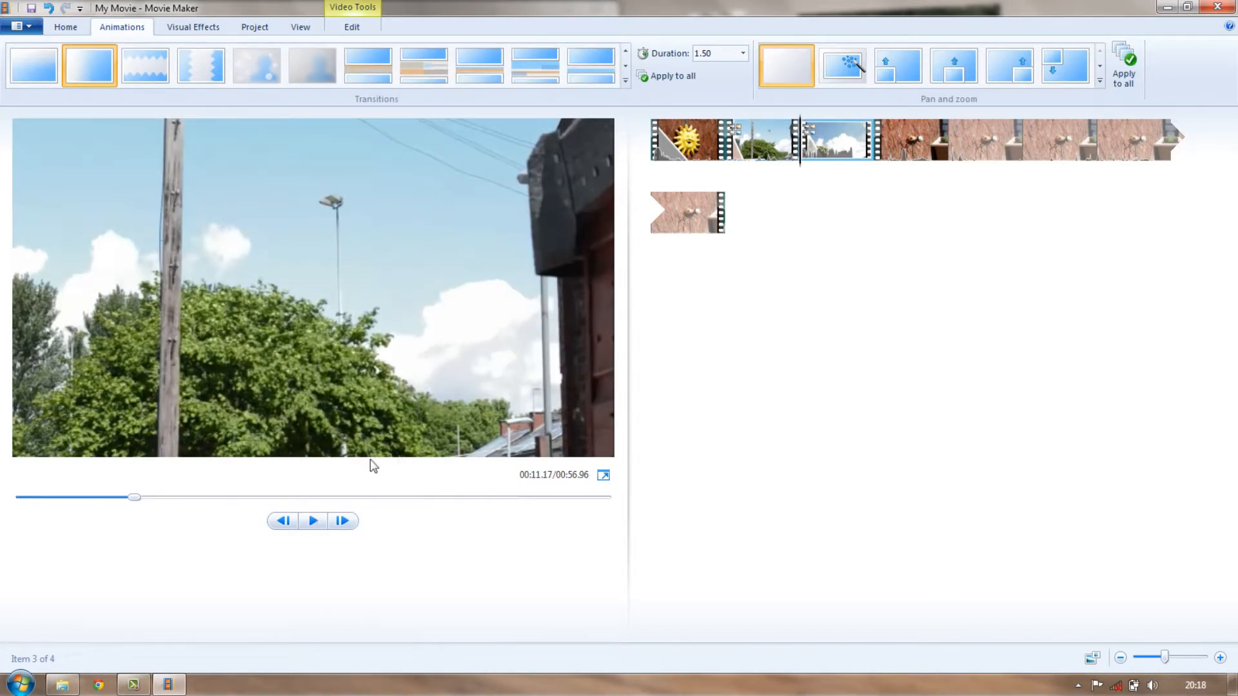
{"action": "left_click", "coordinate": [313, 521]}
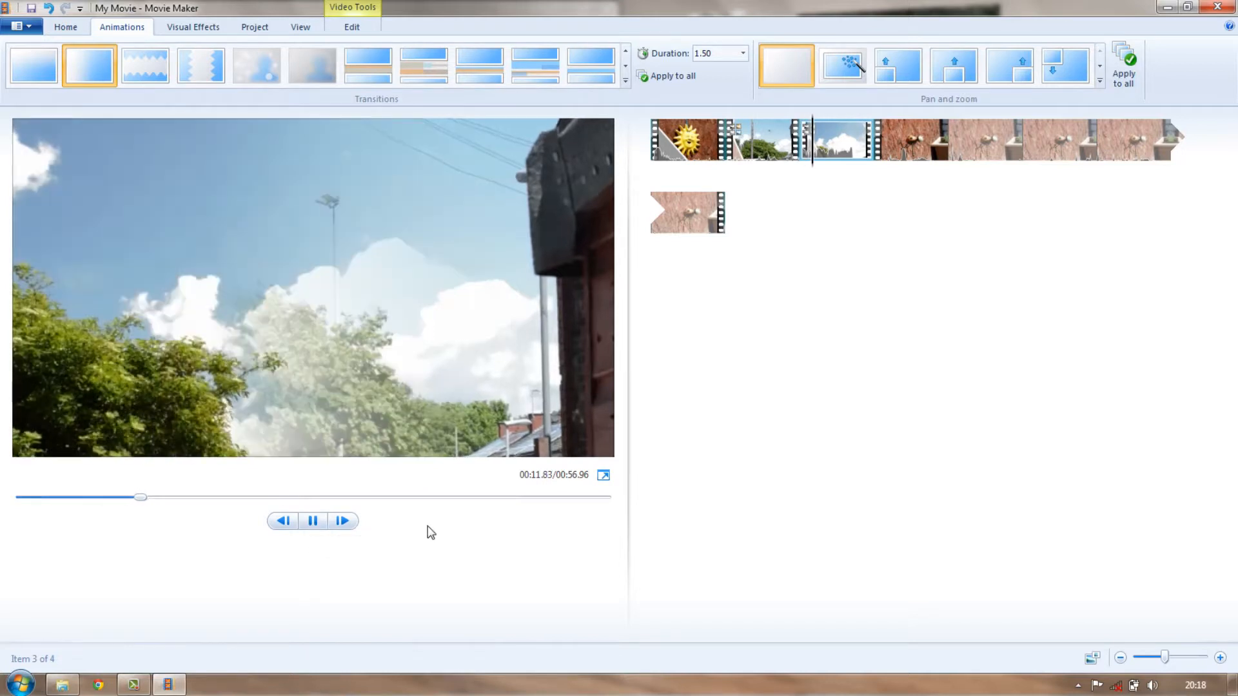
{"action": "left_click", "coordinate": [316, 521]}
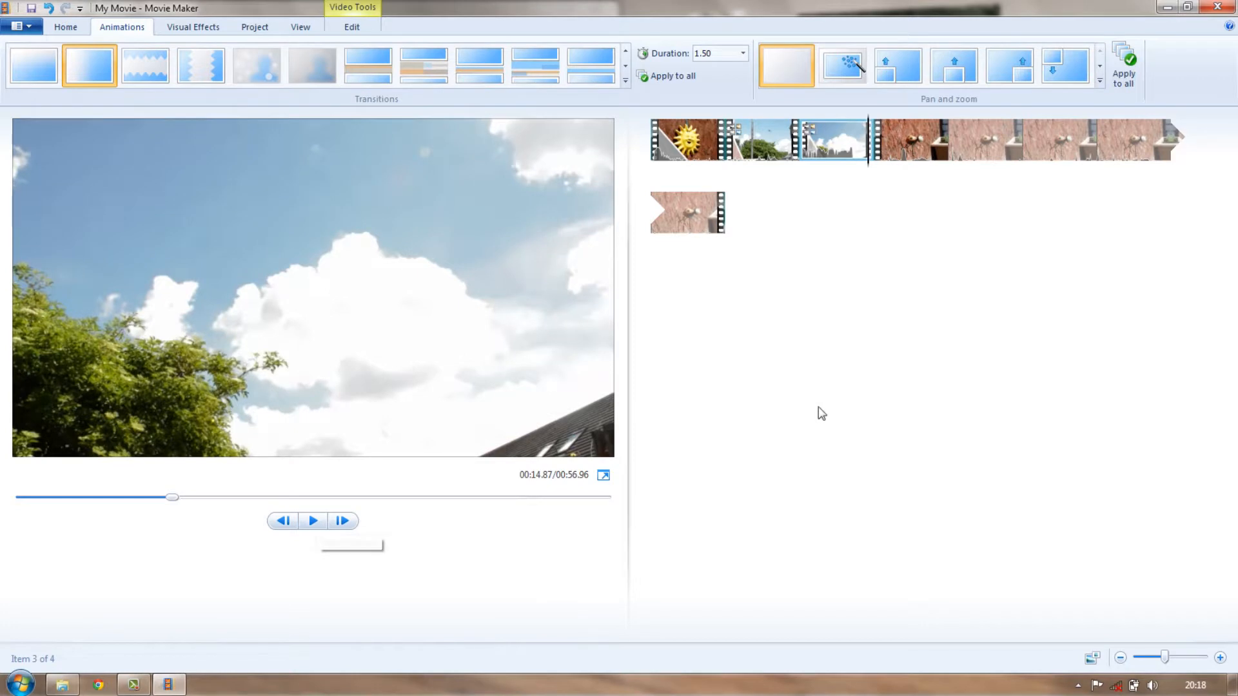
Step: Select the ladybird clip and play its first few seconds to find where it should start
{"action": "left_click", "coordinate": [916, 147]}
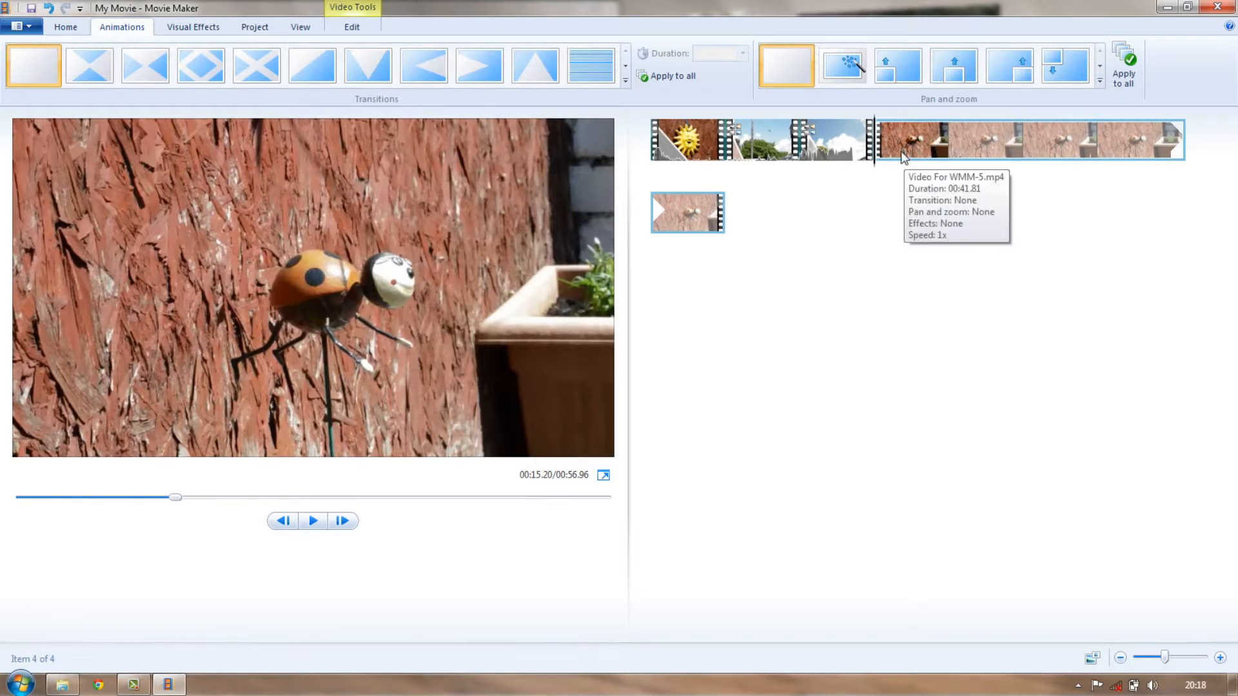
{"action": "left_click", "coordinate": [312, 521]}
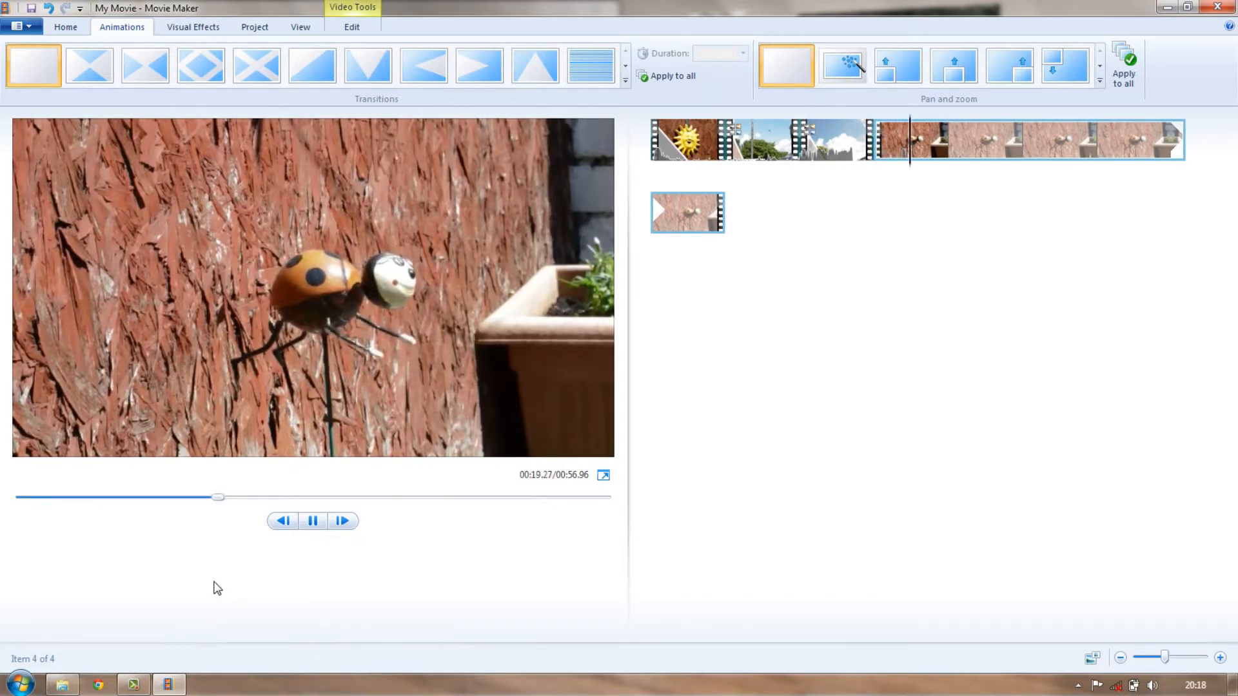
{"action": "left_click", "coordinate": [312, 521]}
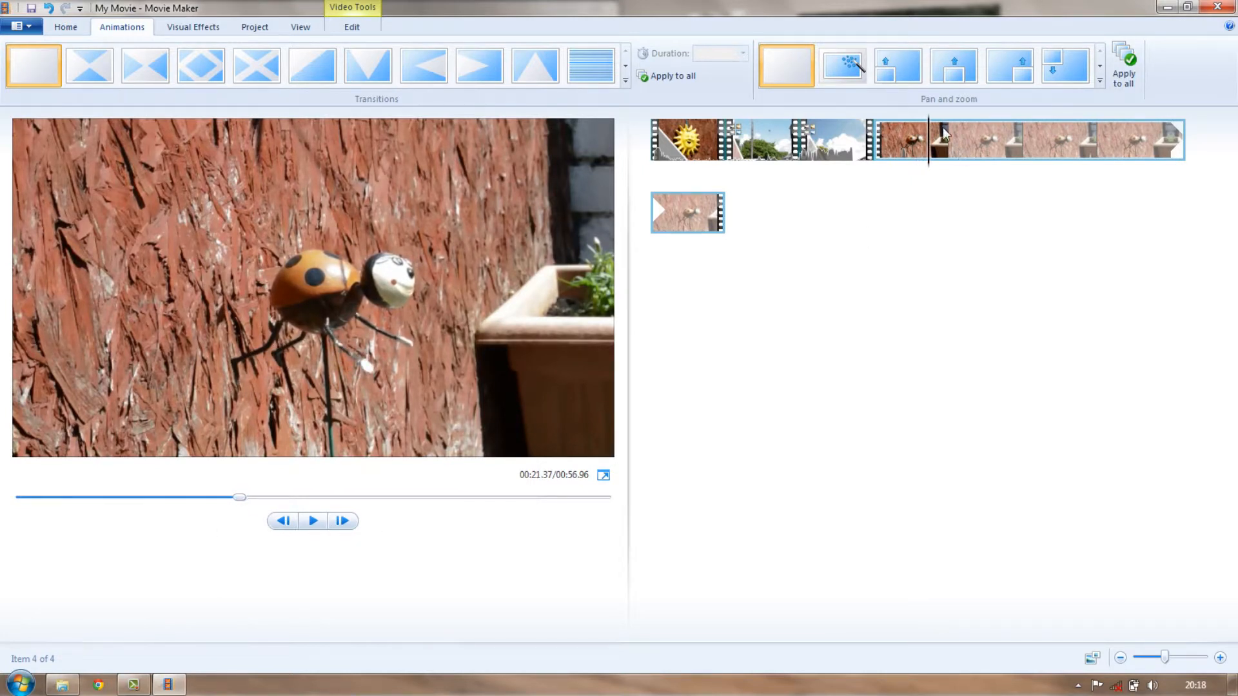
Step: Trim the ladybird clip so it starts at the 00:17.93 position on the movie timeline
{"action": "mouse_move", "coordinate": [904, 157]}
{"action": "left_click_drag", "start_coordinate": [239, 502], "coordinate": [227, 505]}
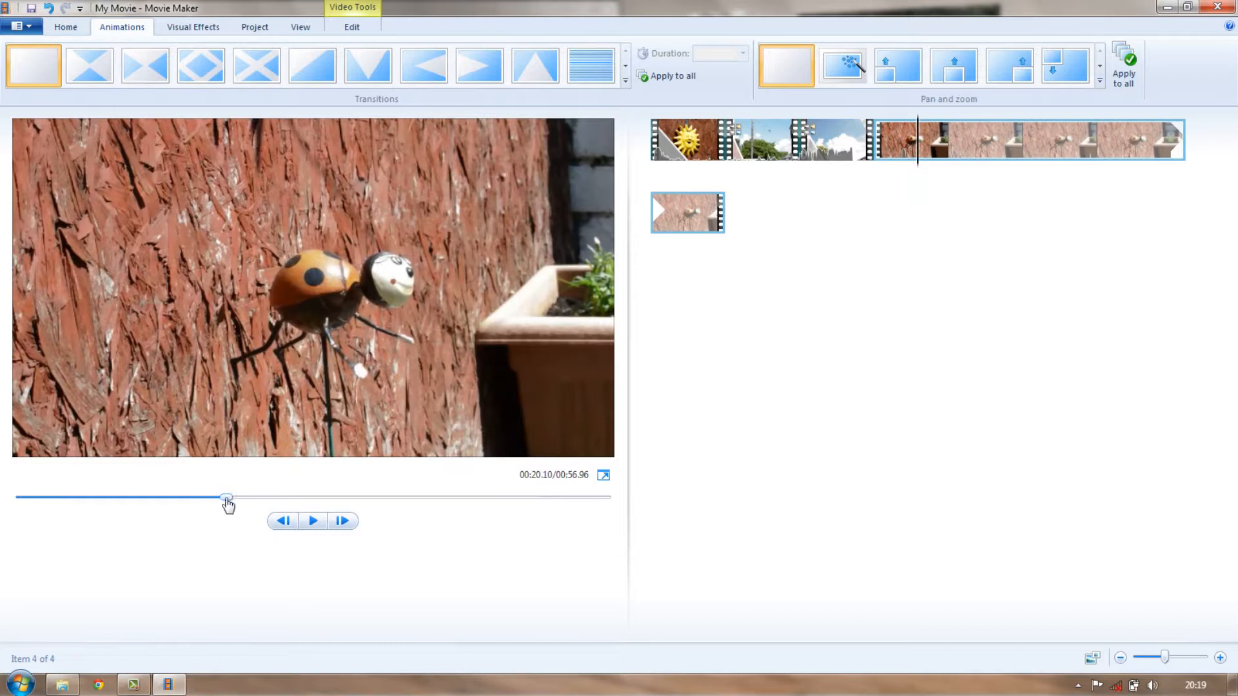
{"action": "mouse_move", "coordinate": [911, 154]}
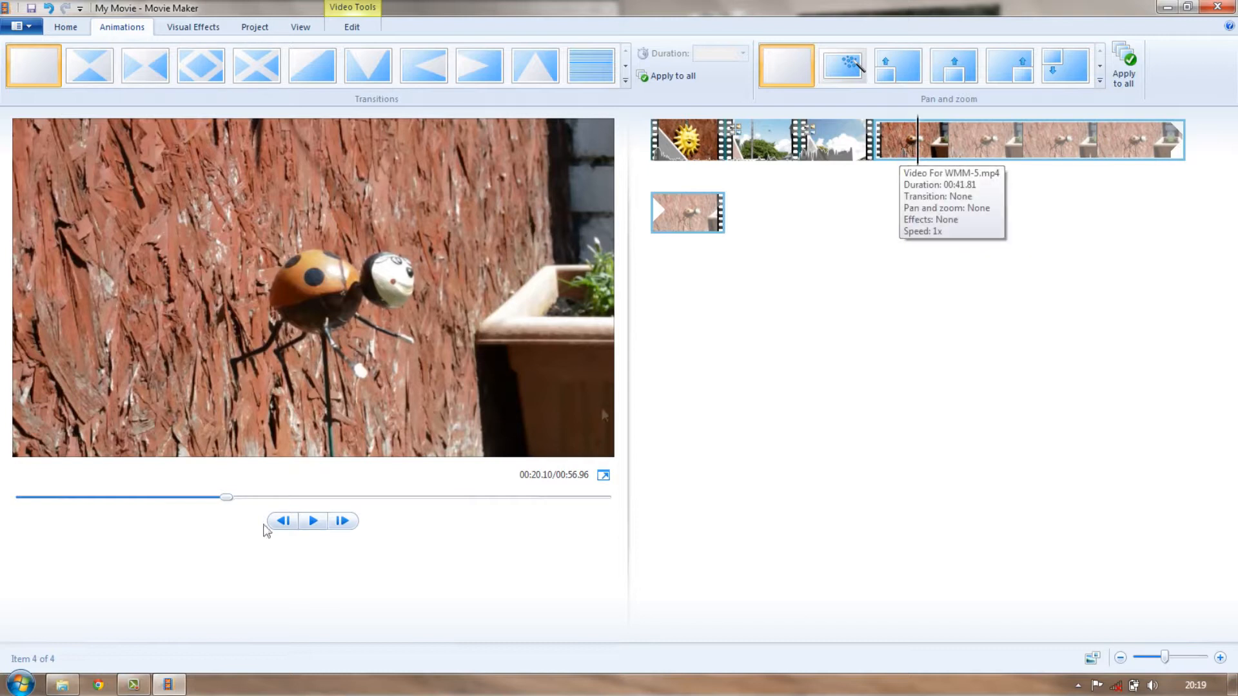
{"action": "left_click_drag", "start_coordinate": [227, 498], "coordinate": [208, 509]}
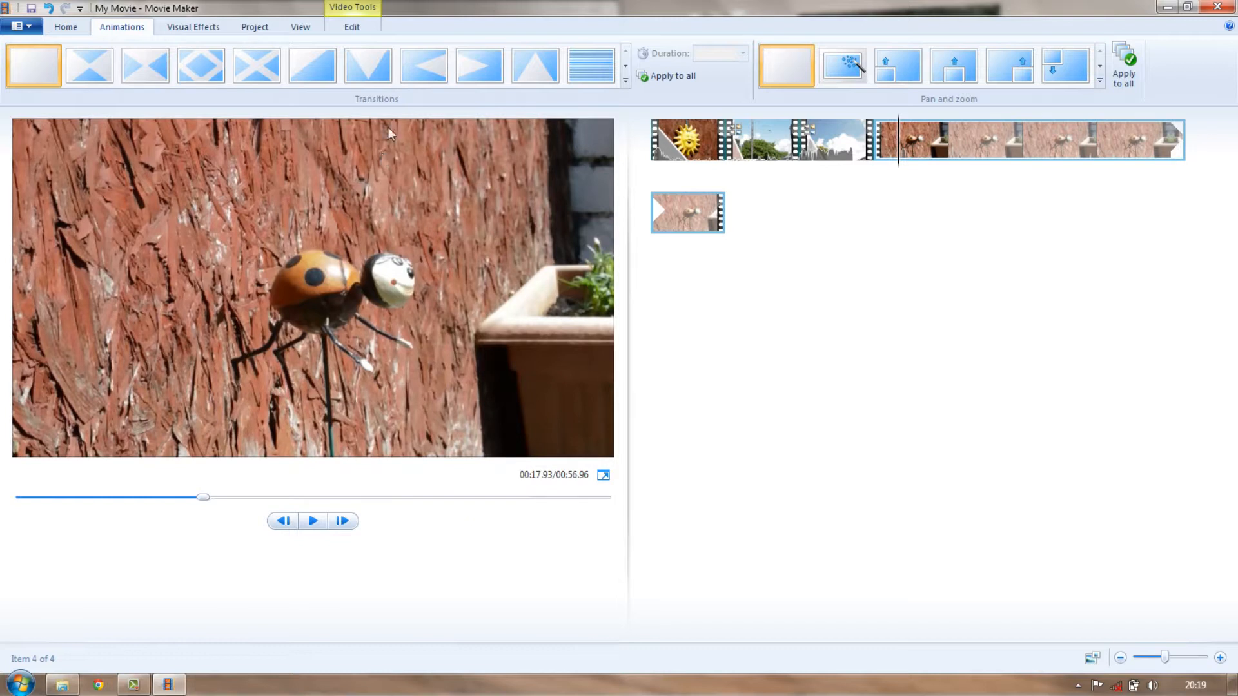
{"action": "left_click", "coordinate": [353, 28]}
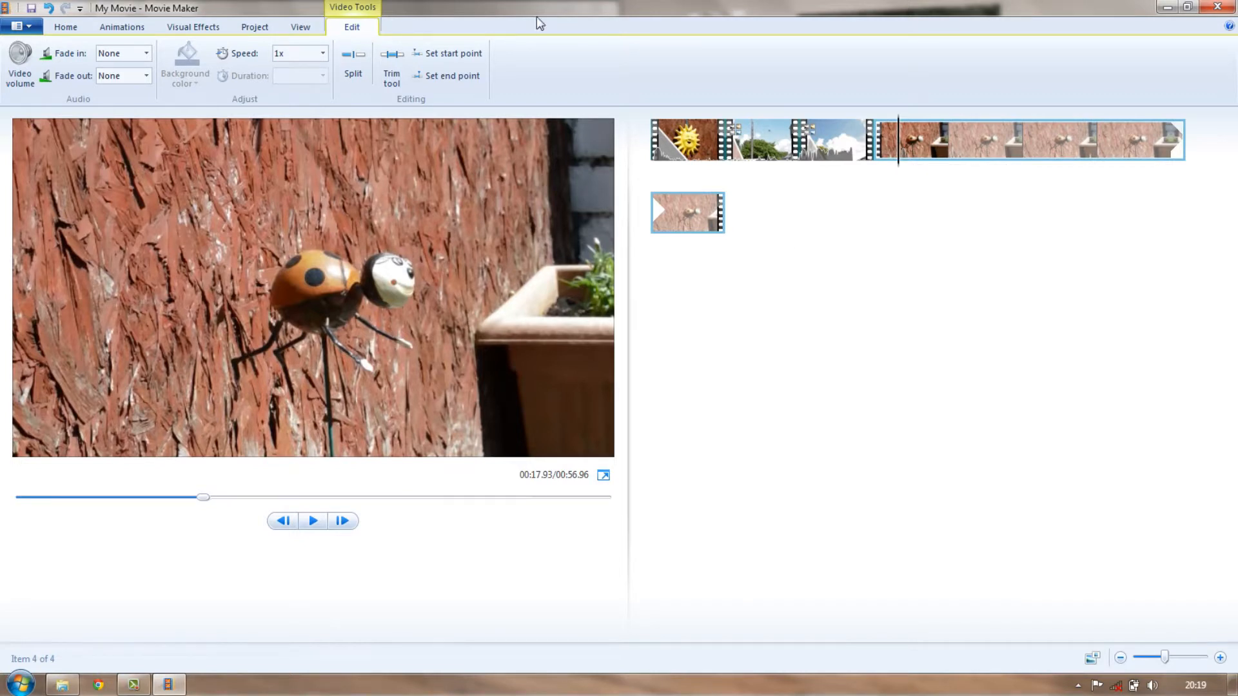
{"action": "left_click", "coordinate": [454, 54]}
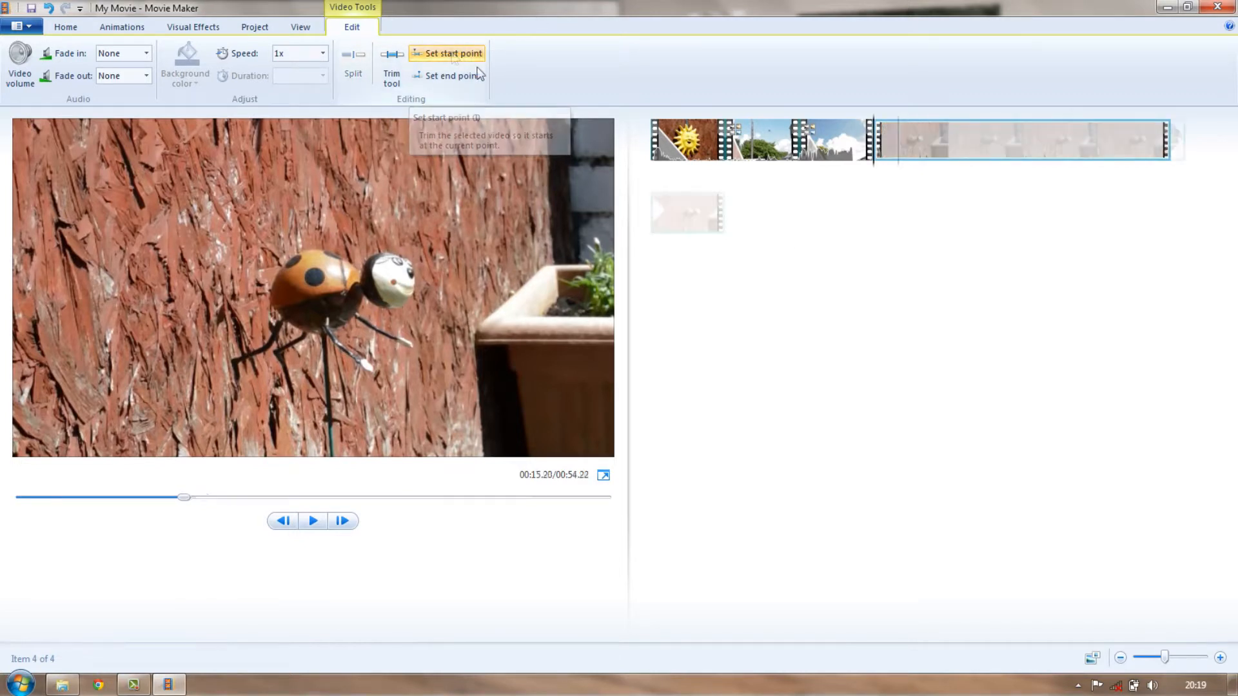
Step: Browse the transition styles for the ladybird clip and apply the Flip transition
{"action": "mouse_move", "coordinate": [882, 159]}
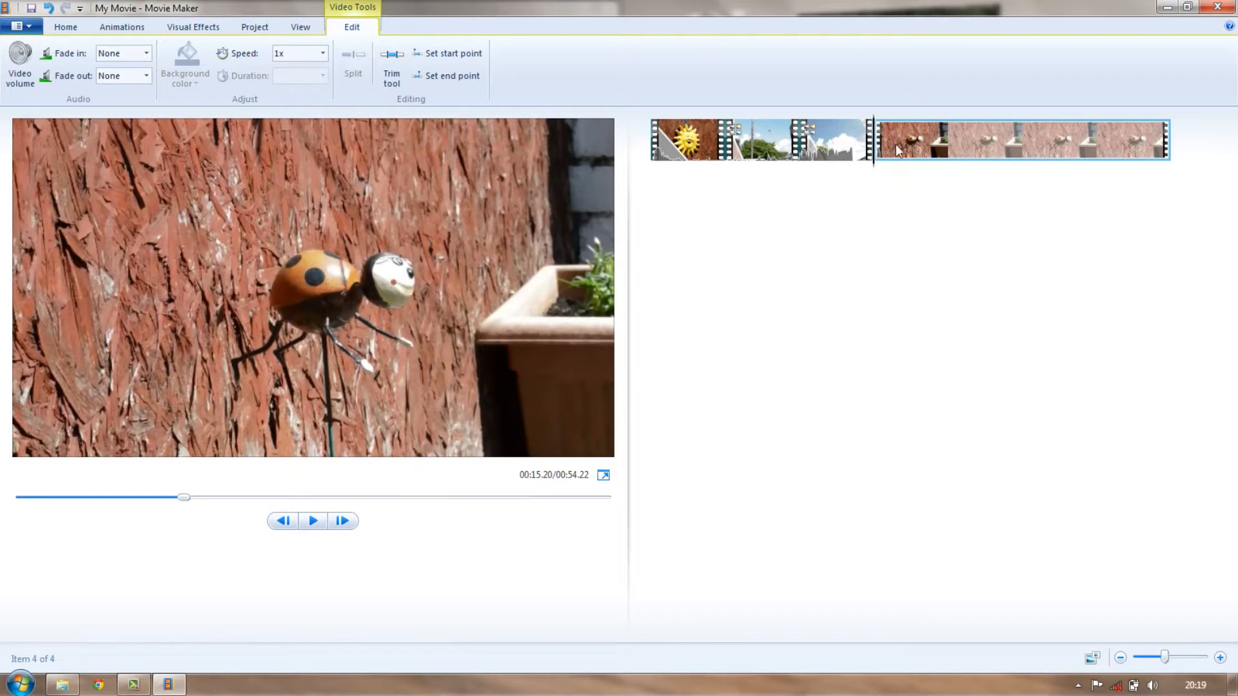
{"action": "mouse_move", "coordinate": [922, 144]}
{"action": "left_click", "coordinate": [124, 29]}
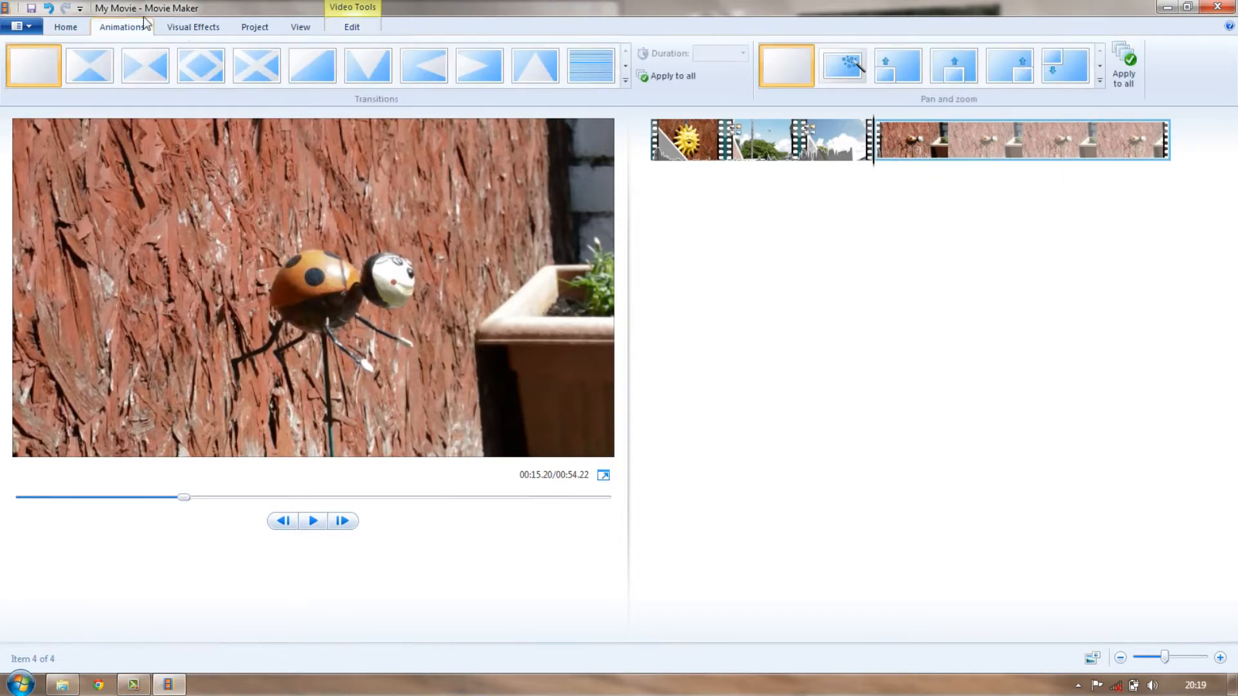
{"action": "left_click", "coordinate": [624, 81]}
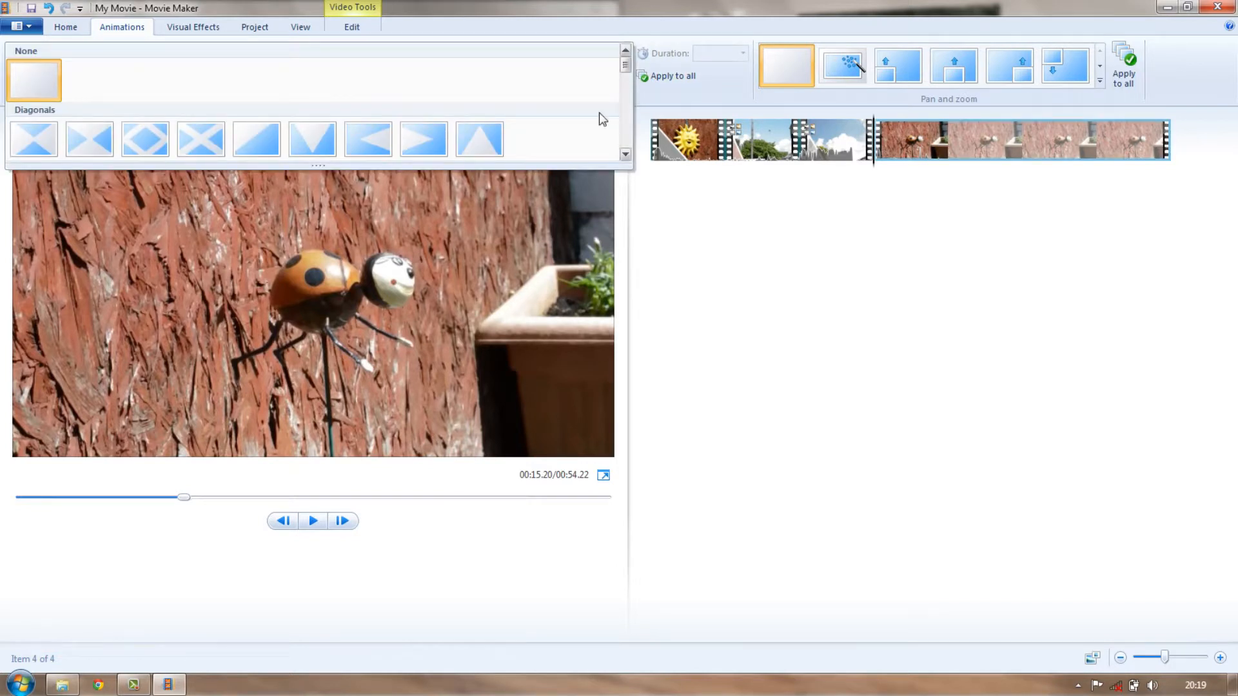
{"action": "scroll", "coordinate": [577, 124], "scroll_direction": "down", "scroll_amount": 5}
{"action": "scroll", "coordinate": [577, 123], "scroll_direction": "down", "scroll_amount": 5}
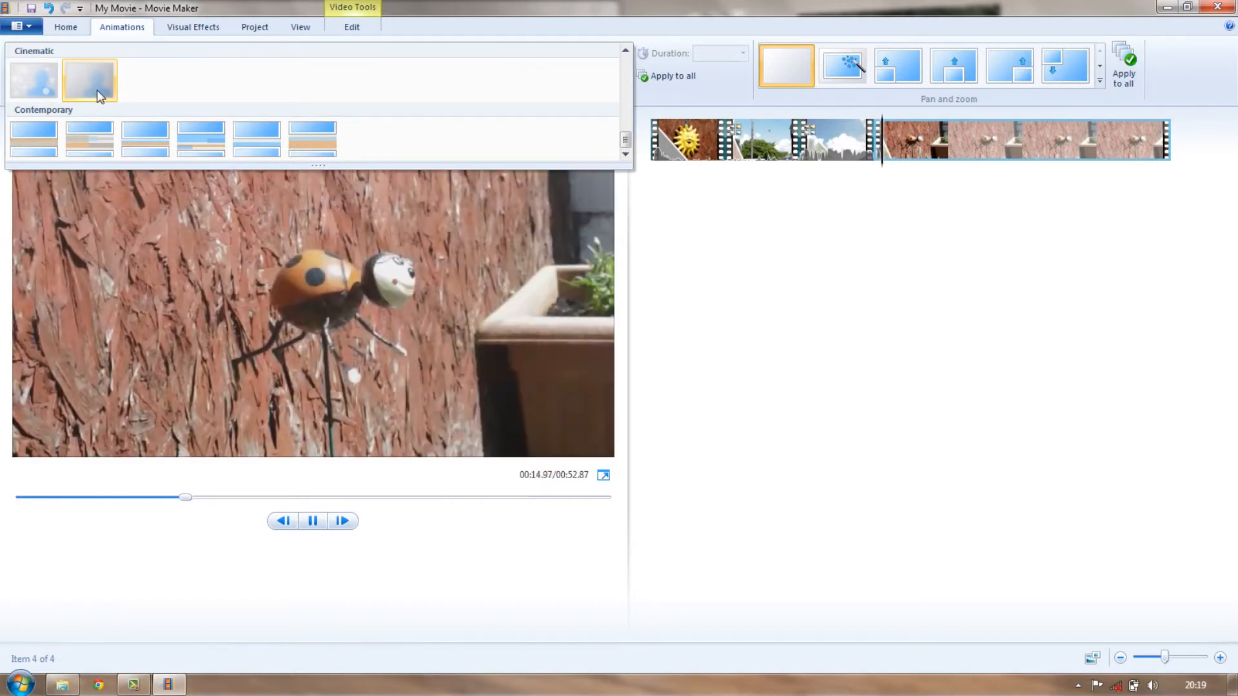
{"action": "scroll", "coordinate": [452, 112], "scroll_direction": "up", "scroll_amount": 3}
{"action": "scroll", "coordinate": [516, 129], "scroll_direction": "up", "scroll_amount": 3}
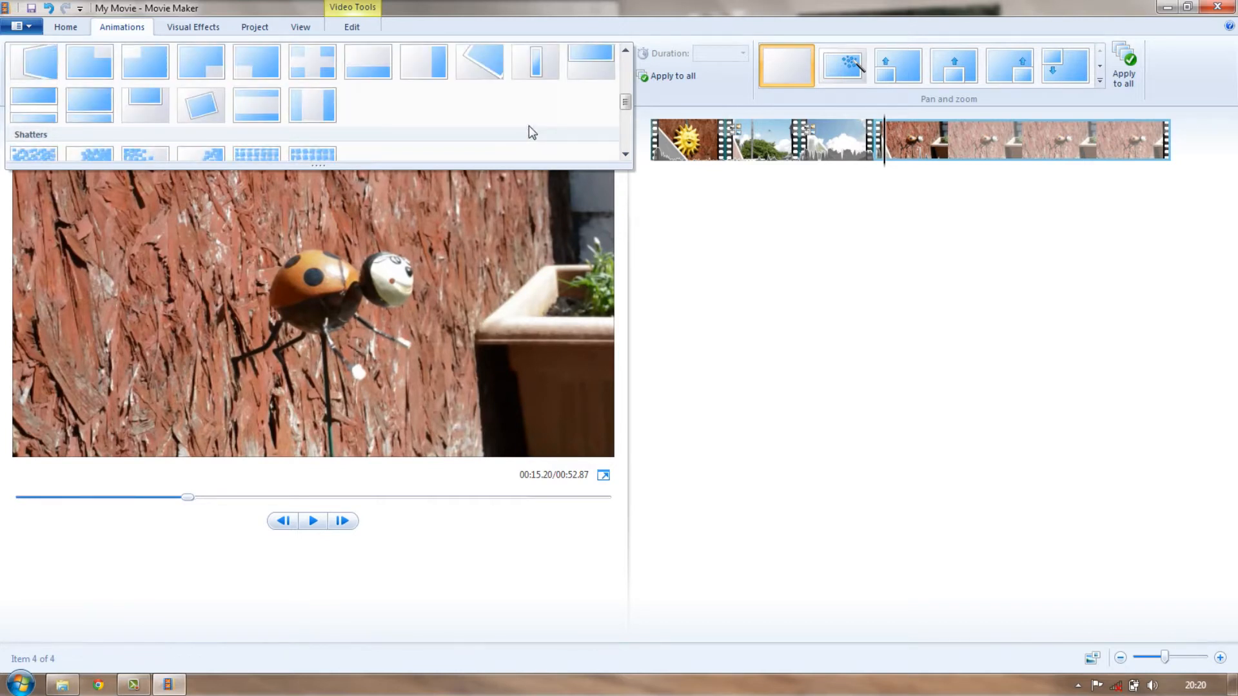
{"action": "scroll", "coordinate": [495, 129], "scroll_direction": "up", "scroll_amount": 2}
{"action": "scroll", "coordinate": [494, 128], "scroll_direction": "down", "scroll_amount": 2}
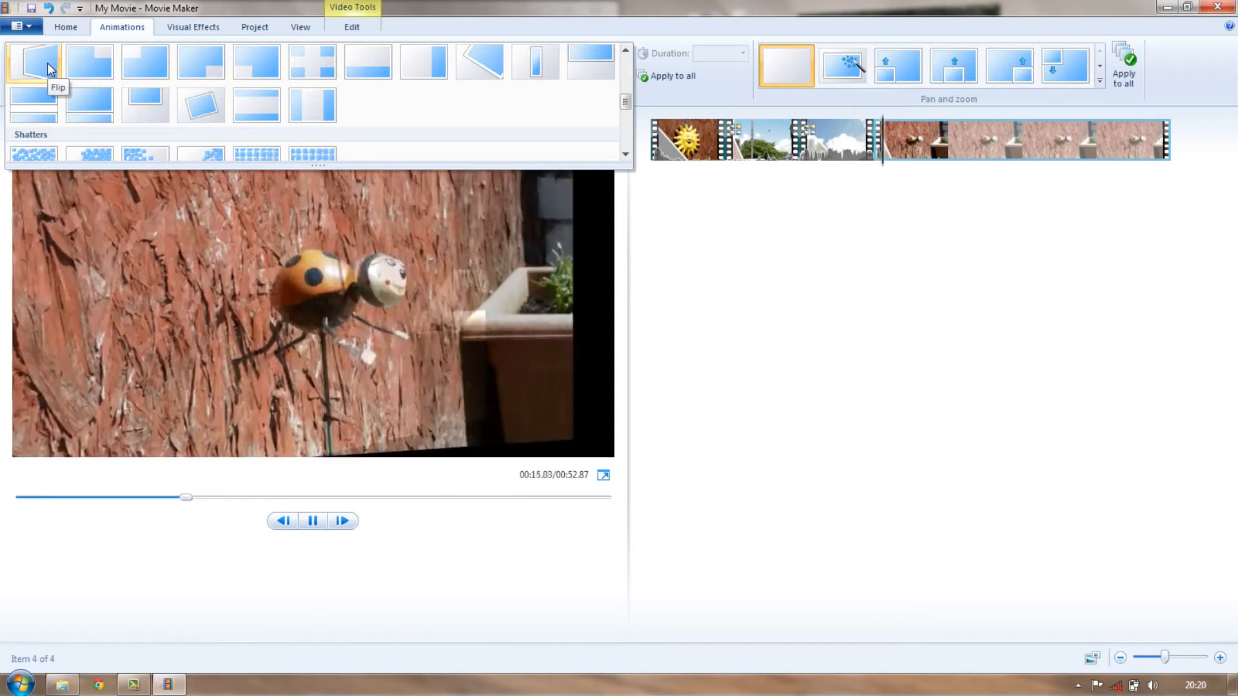
{"action": "left_click", "coordinate": [48, 63]}
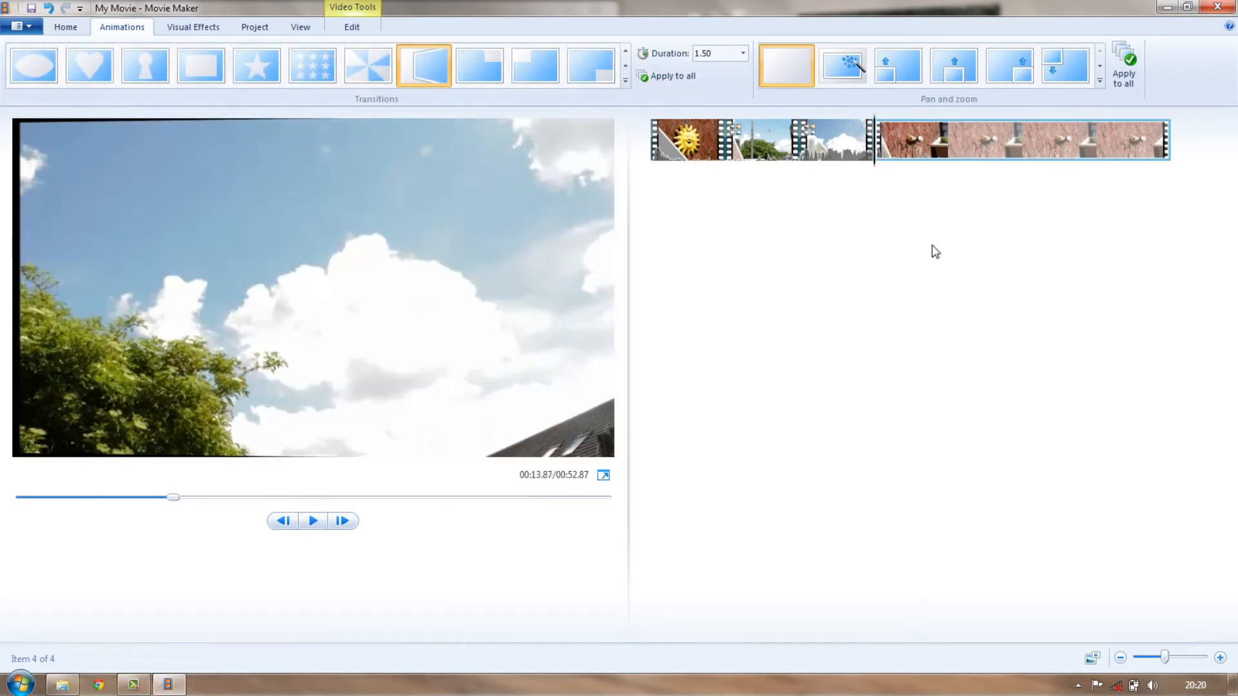
Step: Play through the Flip transition into the ladybird clip and split the clip at 00:22.80
{"action": "left_click", "coordinate": [322, 524]}
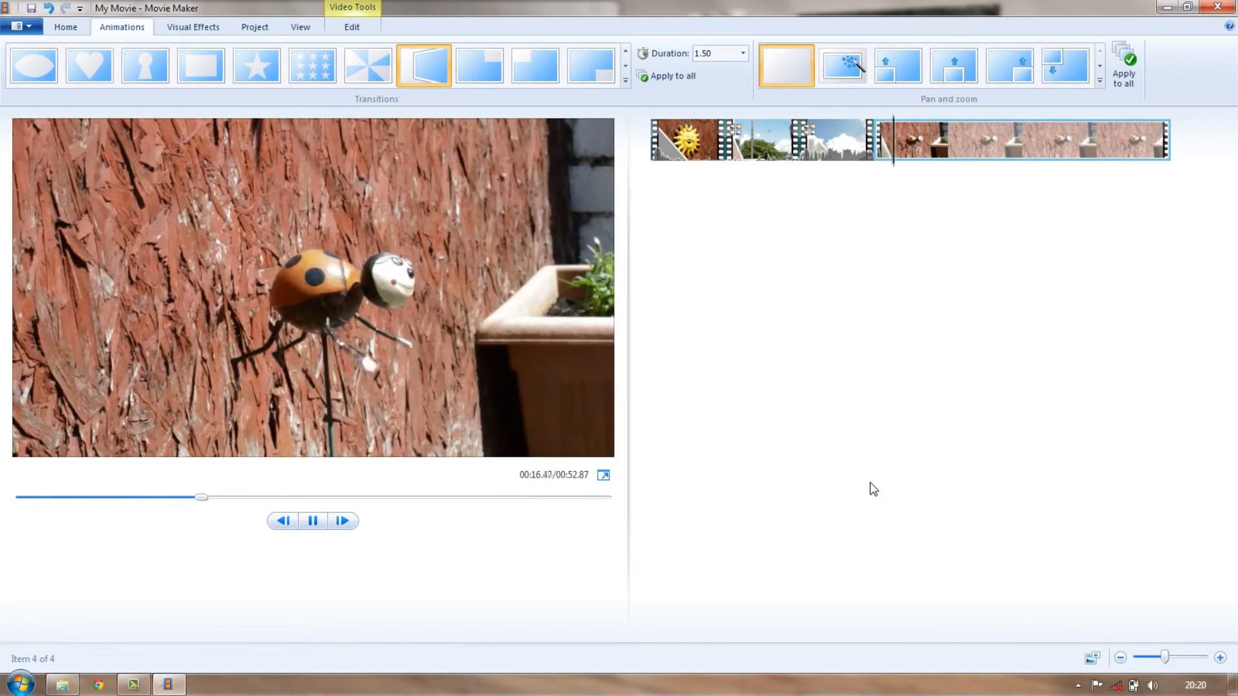
{"action": "left_click", "coordinate": [312, 523]}
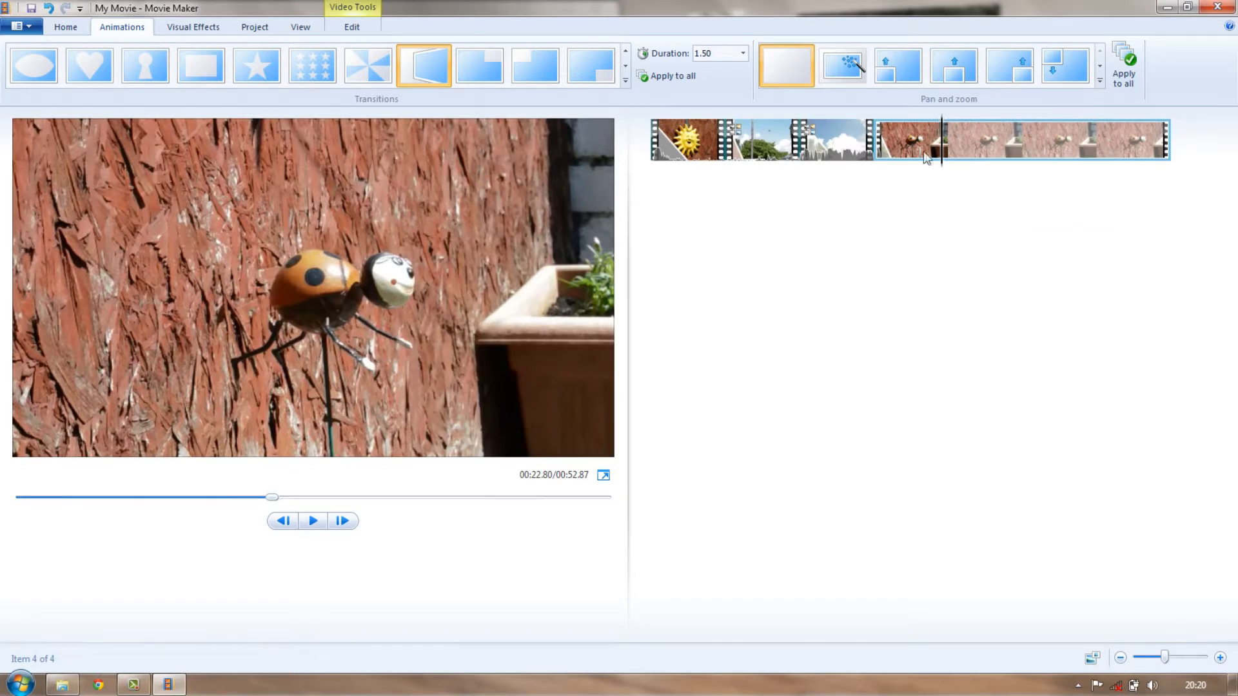
{"action": "left_click", "coordinate": [362, 29]}
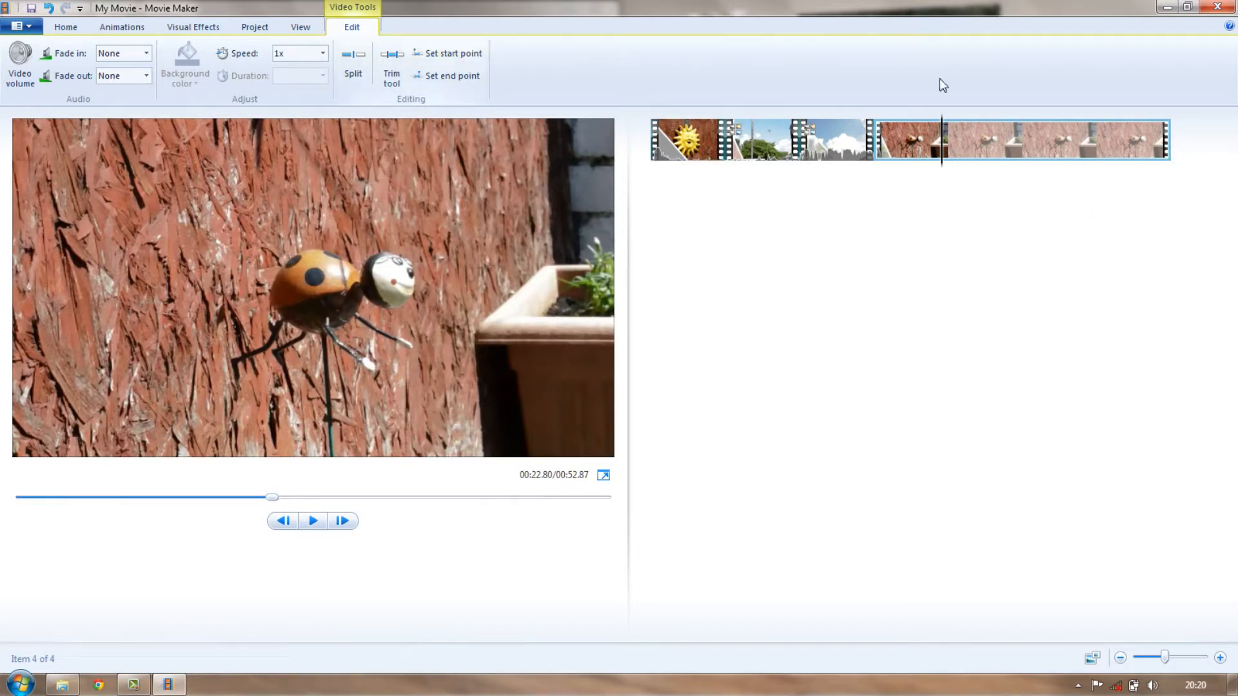
{"action": "left_click", "coordinate": [349, 57]}
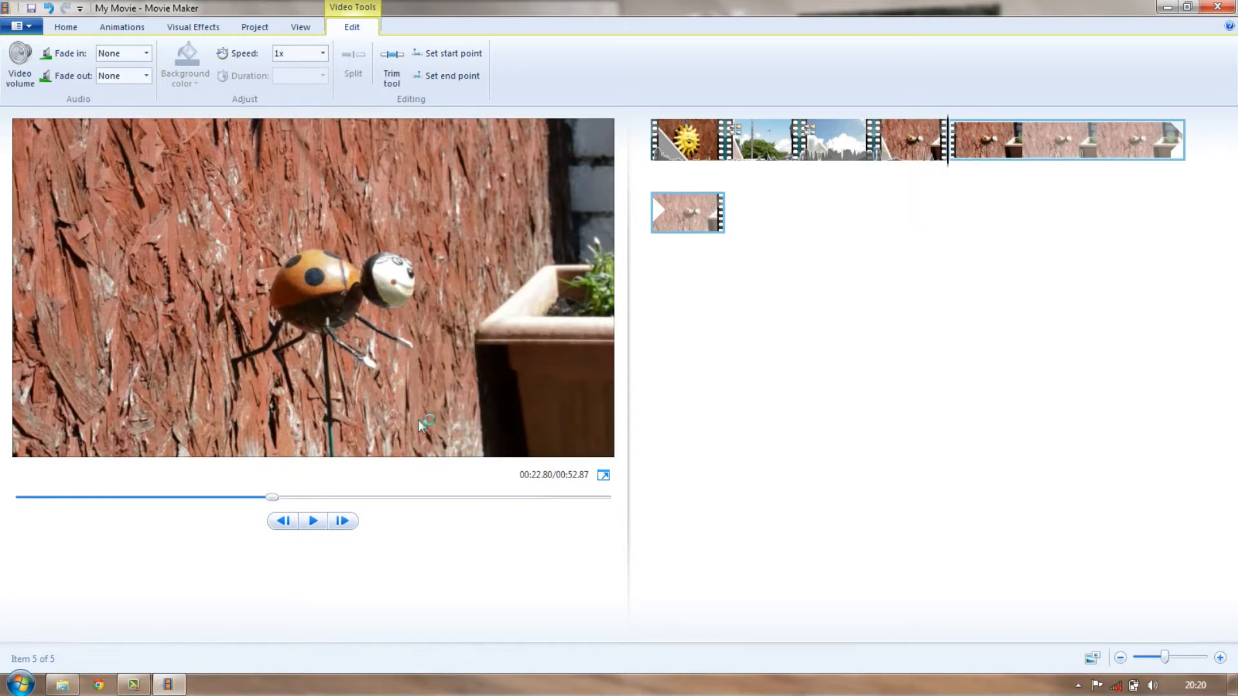
Step: Play the last clip to the red flowers, step back frame by frame to where the shot begins, and trim the clip to start there
{"action": "left_click", "coordinate": [312, 521]}
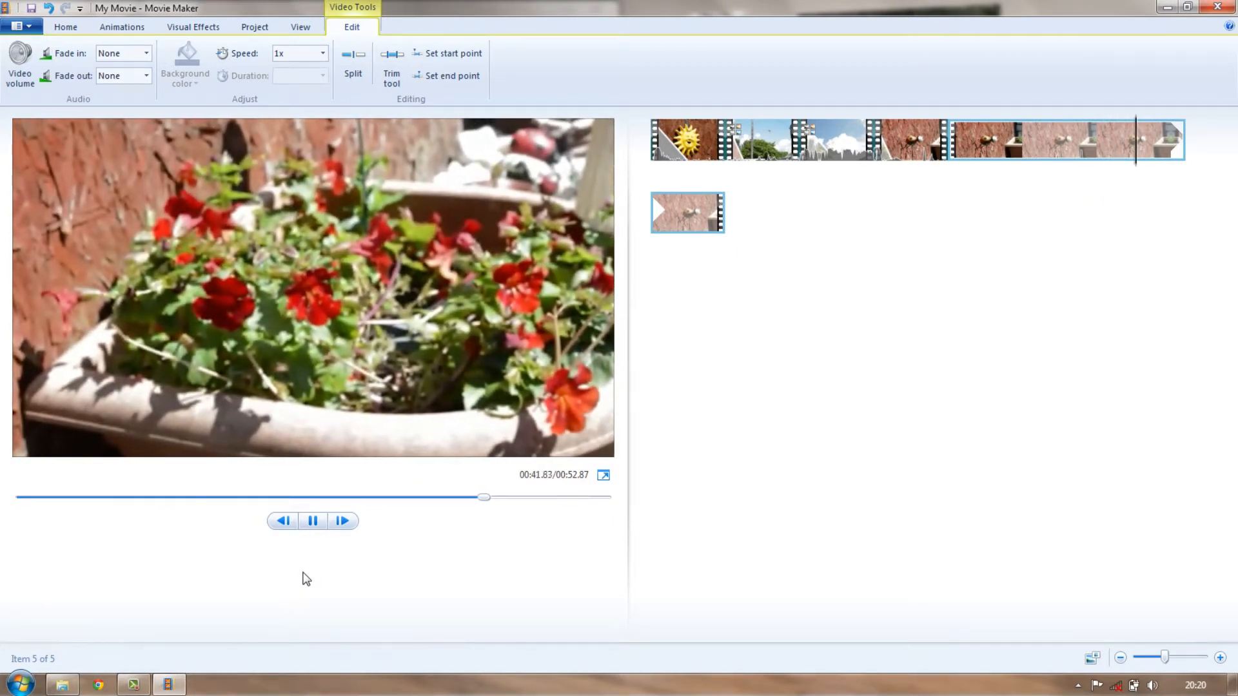
{"action": "left_click", "coordinate": [312, 523]}
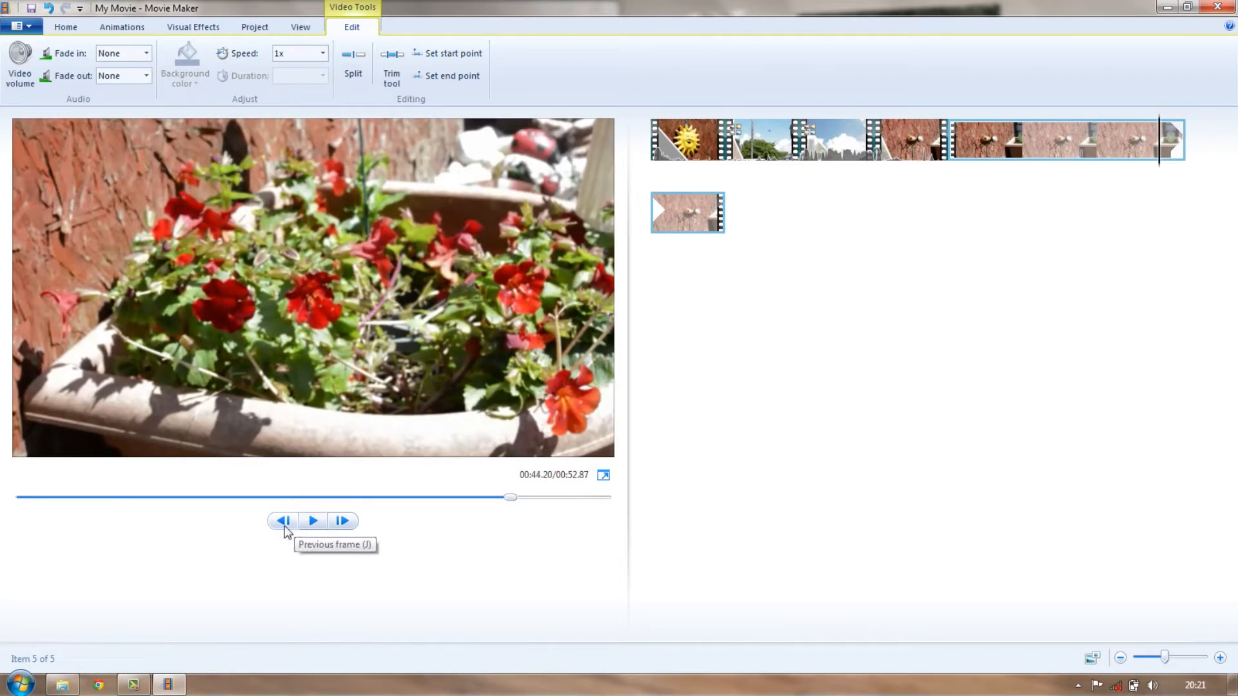
{"action": "left_click", "coordinate": [290, 523]}
{"action": "left_click", "coordinate": [289, 523]}
{"action": "left_click", "coordinate": [290, 524]}
{"action": "left_click", "coordinate": [289, 523]}
{"action": "left_click", "coordinate": [289, 523]}
{"action": "left_click", "coordinate": [289, 524]}
{"action": "left_click", "coordinate": [289, 523]}
{"action": "left_click", "coordinate": [289, 524]}
{"action": "left_click", "coordinate": [290, 524]}
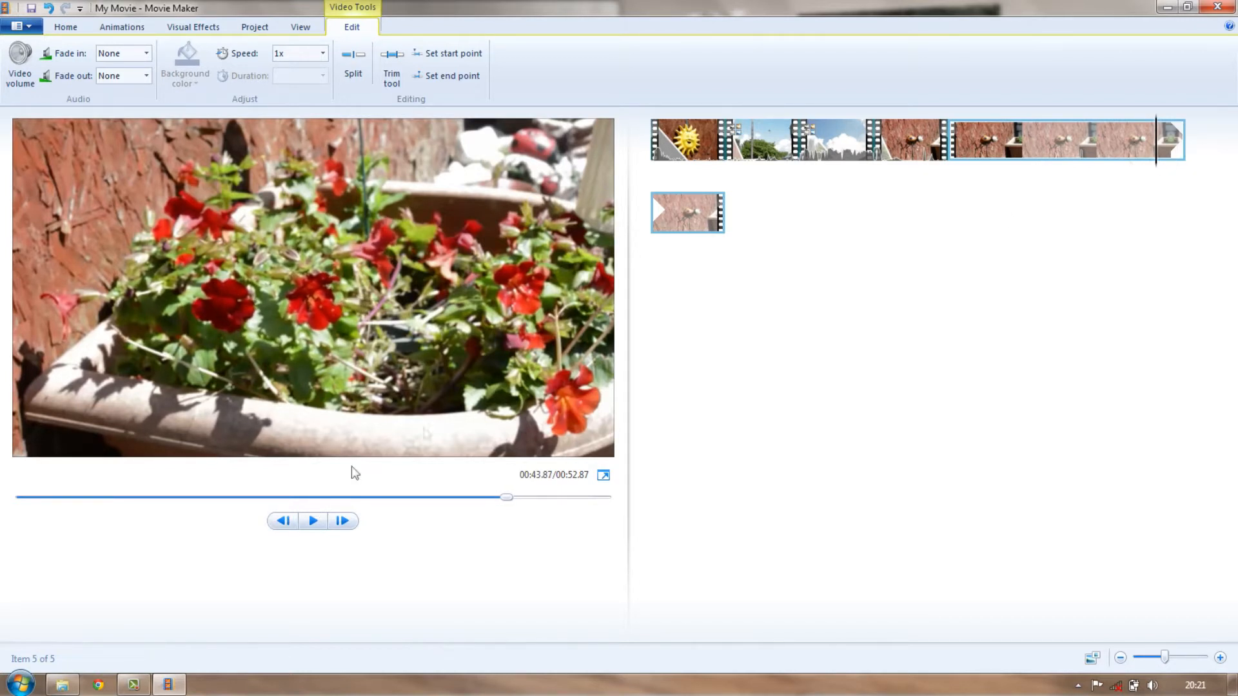
{"action": "left_click", "coordinate": [283, 522]}
{"action": "left_click", "coordinate": [282, 522]}
{"action": "left_click", "coordinate": [282, 522]}
{"action": "left_click", "coordinate": [282, 522]}
{"action": "left_click", "coordinate": [283, 522]}
{"action": "left_click", "coordinate": [283, 522]}
{"action": "left_click", "coordinate": [284, 522]}
{"action": "left_click", "coordinate": [284, 522]}
{"action": "left_click", "coordinate": [282, 522]}
{"action": "left_click", "coordinate": [282, 522]}
{"action": "left_click", "coordinate": [283, 523]}
{"action": "left_click", "coordinate": [283, 523]}
{"action": "left_click", "coordinate": [284, 522]}
{"action": "left_click", "coordinate": [284, 524]}
{"action": "left_click", "coordinate": [285, 523]}
{"action": "left_click", "coordinate": [284, 524]}
{"action": "left_click", "coordinate": [285, 524]}
{"action": "left_click", "coordinate": [285, 524]}
{"action": "left_click", "coordinate": [286, 524]}
{"action": "left_click", "coordinate": [286, 524]}
{"action": "left_click", "coordinate": [286, 524]}
{"action": "left_click", "coordinate": [286, 524]}
{"action": "left_click", "coordinate": [287, 525]}
{"action": "left_click", "coordinate": [287, 525]}
{"action": "left_click", "coordinate": [287, 524]}
{"action": "left_click", "coordinate": [288, 525]}
{"action": "left_click", "coordinate": [288, 524]}
{"action": "left_click", "coordinate": [287, 523]}
{"action": "left_click", "coordinate": [287, 523]}
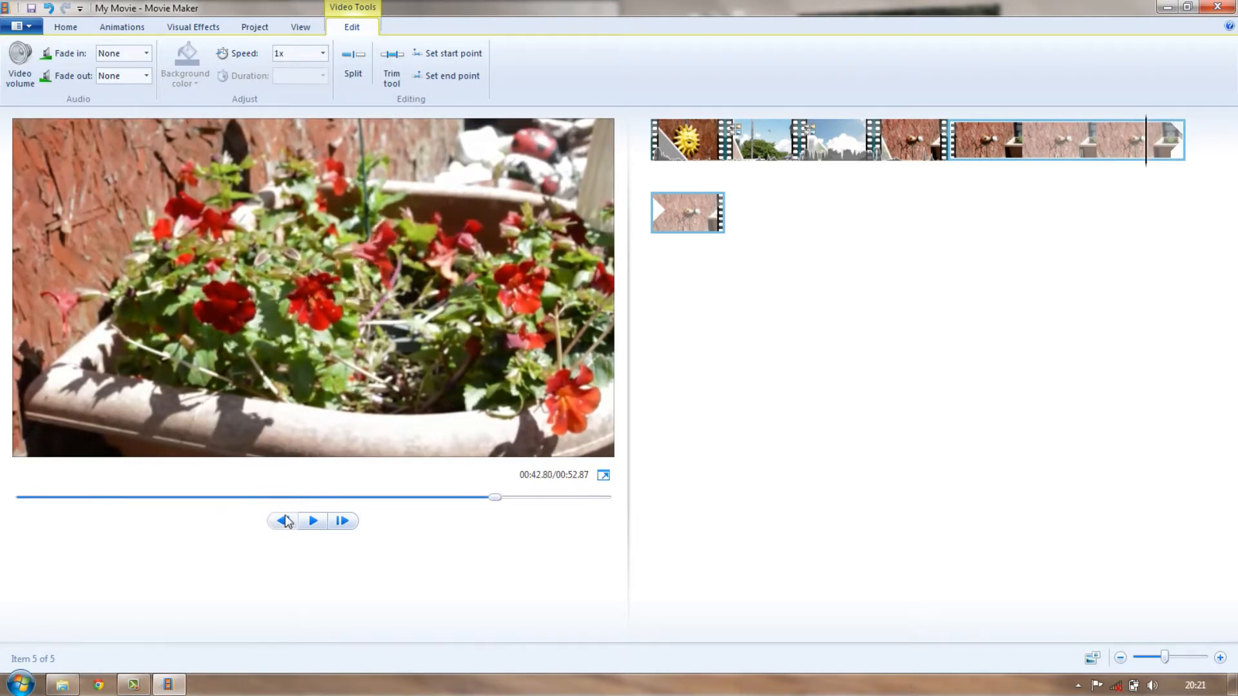
{"action": "left_click", "coordinate": [288, 524]}
{"action": "left_click", "coordinate": [287, 523]}
{"action": "left_click", "coordinate": [288, 524]}
{"action": "left_click", "coordinate": [288, 523]}
{"action": "left_click", "coordinate": [287, 523]}
{"action": "left_click", "coordinate": [288, 524]}
{"action": "left_click", "coordinate": [287, 523]}
{"action": "left_click", "coordinate": [288, 524]}
{"action": "left_click", "coordinate": [288, 523]}
{"action": "left_click", "coordinate": [287, 523]}
{"action": "left_click", "coordinate": [288, 523]}
{"action": "left_click", "coordinate": [287, 524]}
{"action": "left_click", "coordinate": [288, 524]}
{"action": "left_click", "coordinate": [287, 523]}
{"action": "left_click", "coordinate": [288, 523]}
{"action": "left_click", "coordinate": [288, 523]}
{"action": "left_click", "coordinate": [286, 524]}
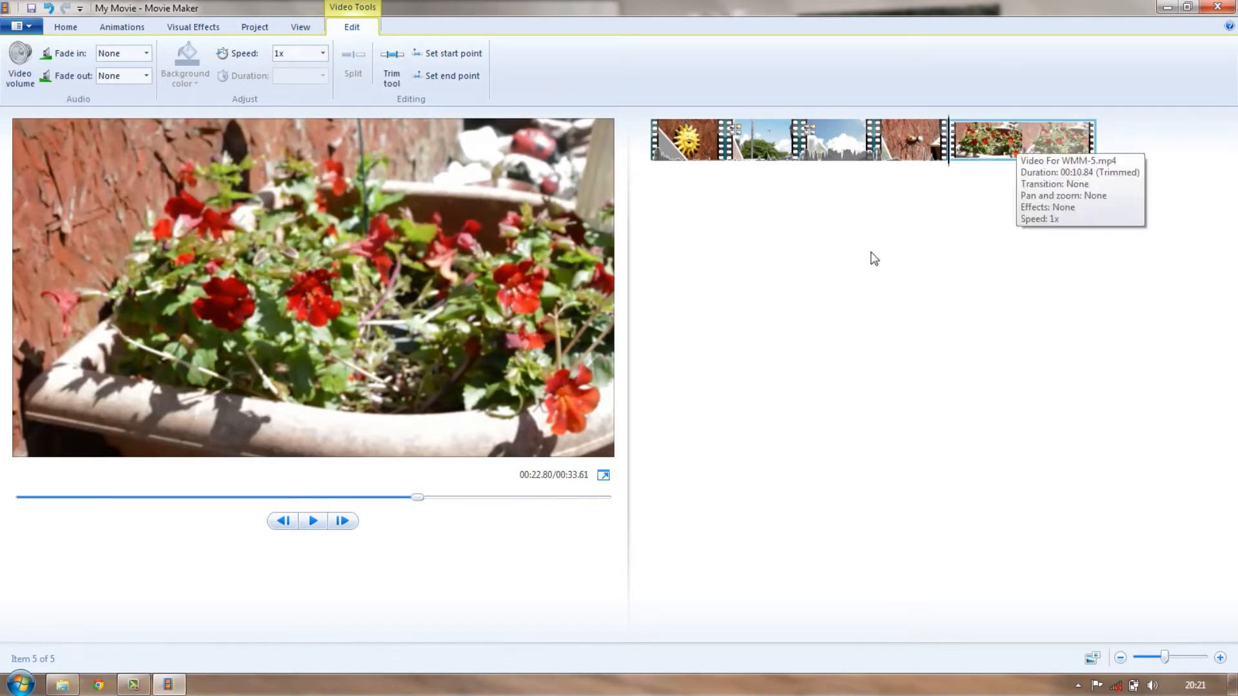
Step: Play the trimmed red flowers clip, return to its start, and apply the Crossfade transition to it
{"action": "left_click", "coordinate": [313, 521]}
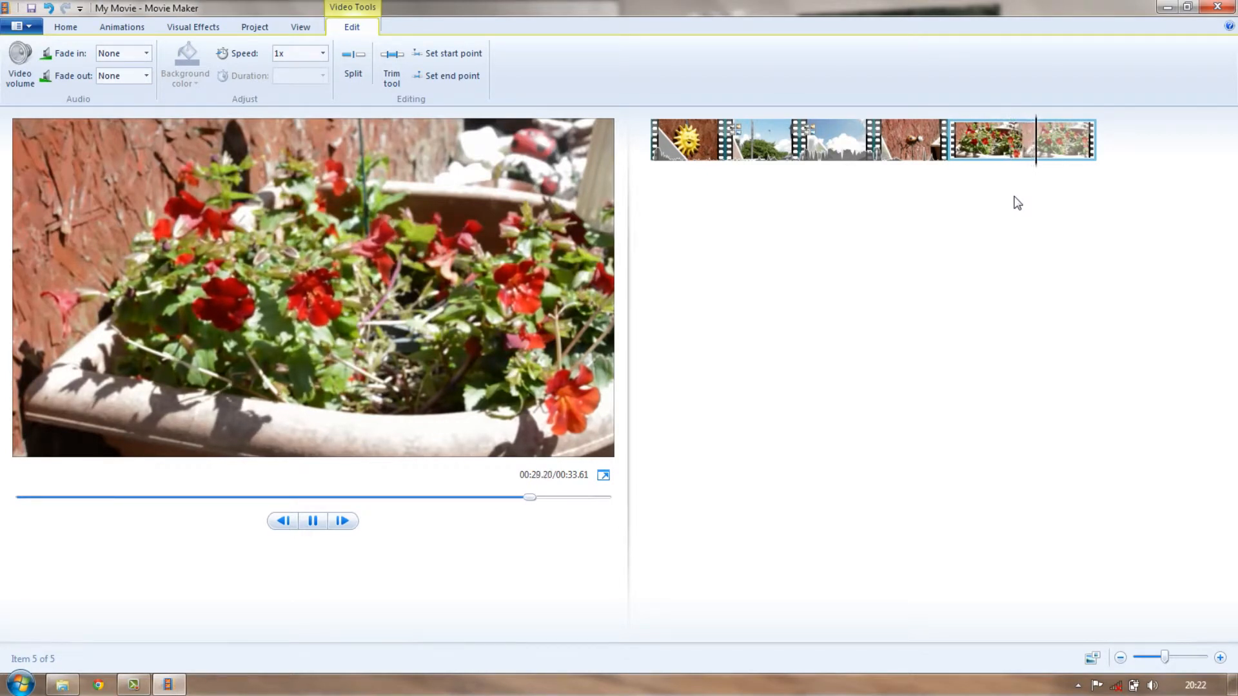
{"action": "left_click", "coordinate": [313, 521]}
{"action": "left_click", "coordinate": [973, 144]}
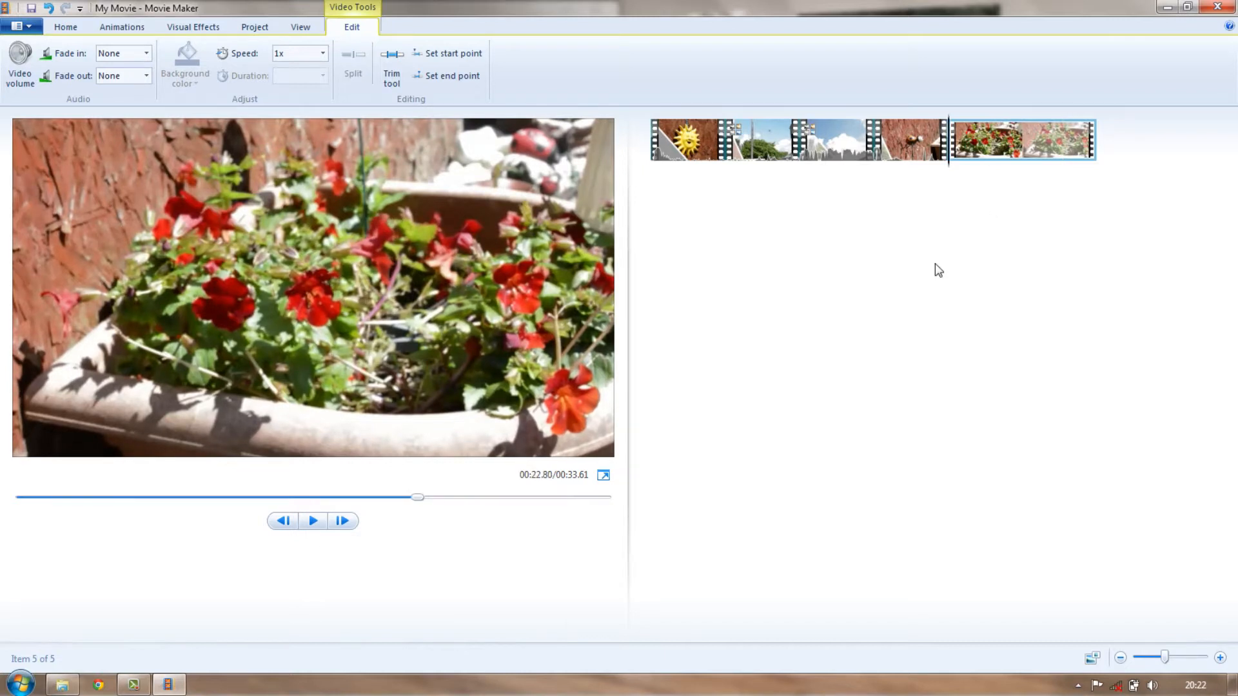
{"action": "left_click", "coordinate": [111, 28]}
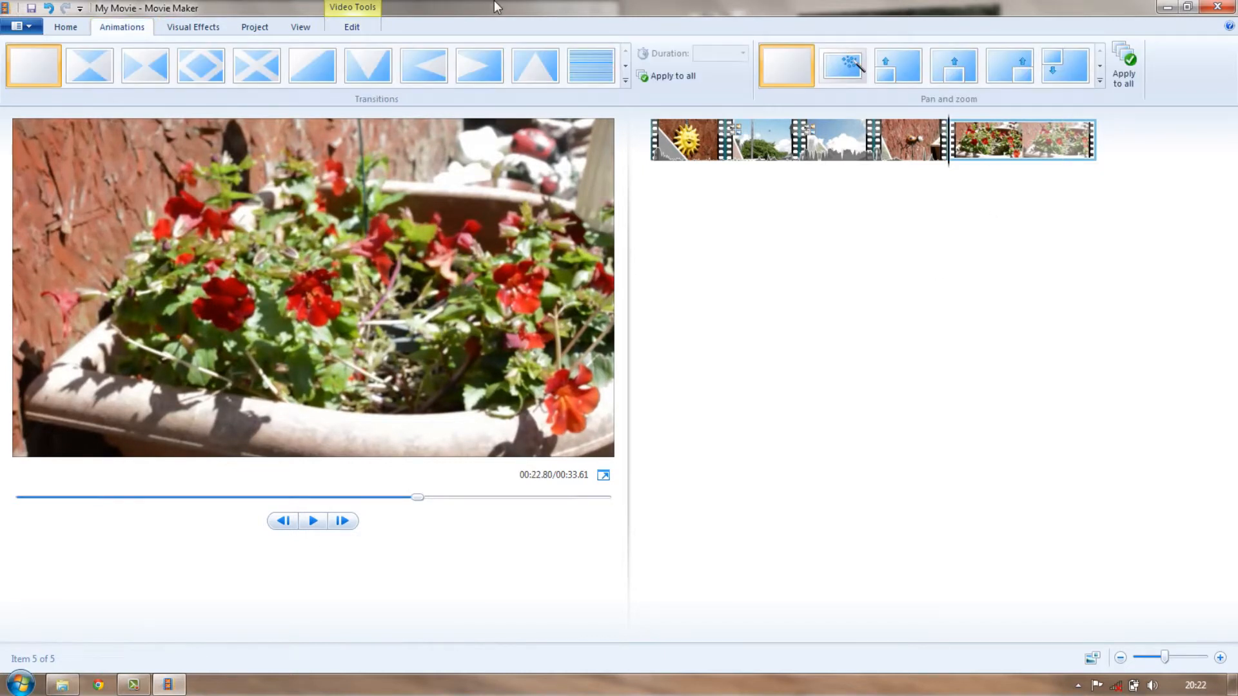
{"action": "left_click", "coordinate": [625, 80]}
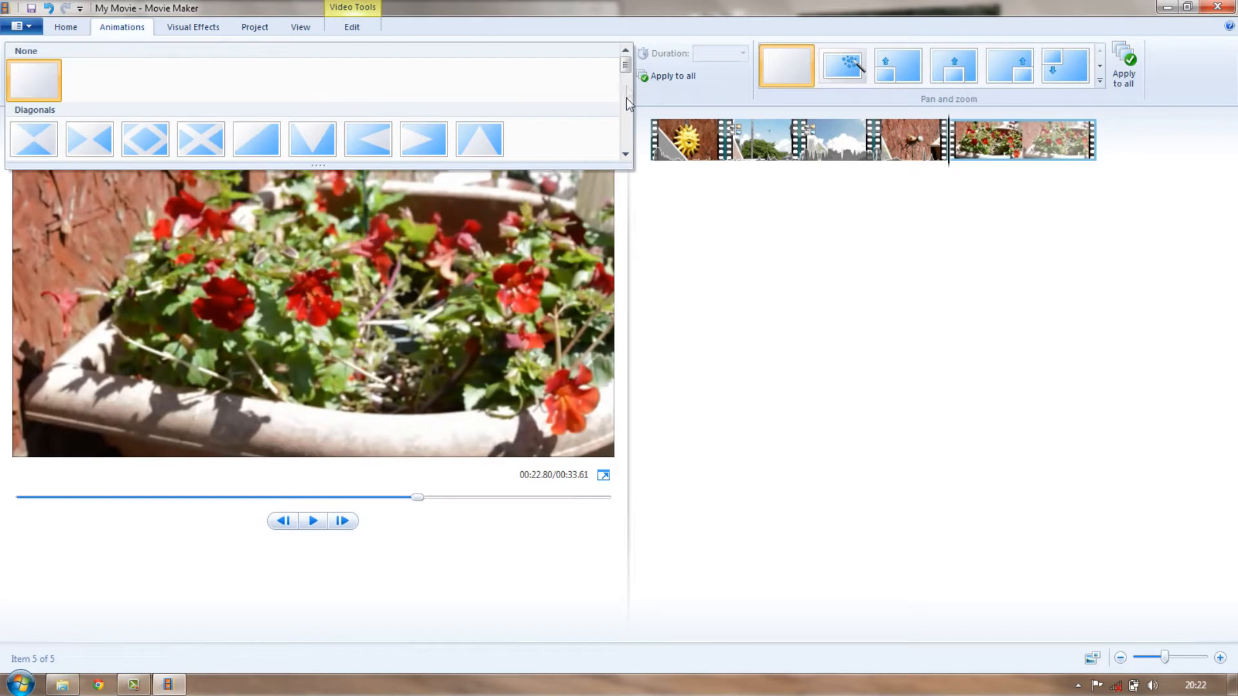
{"action": "left_click", "coordinate": [627, 154]}
{"action": "left_click", "coordinate": [626, 154]}
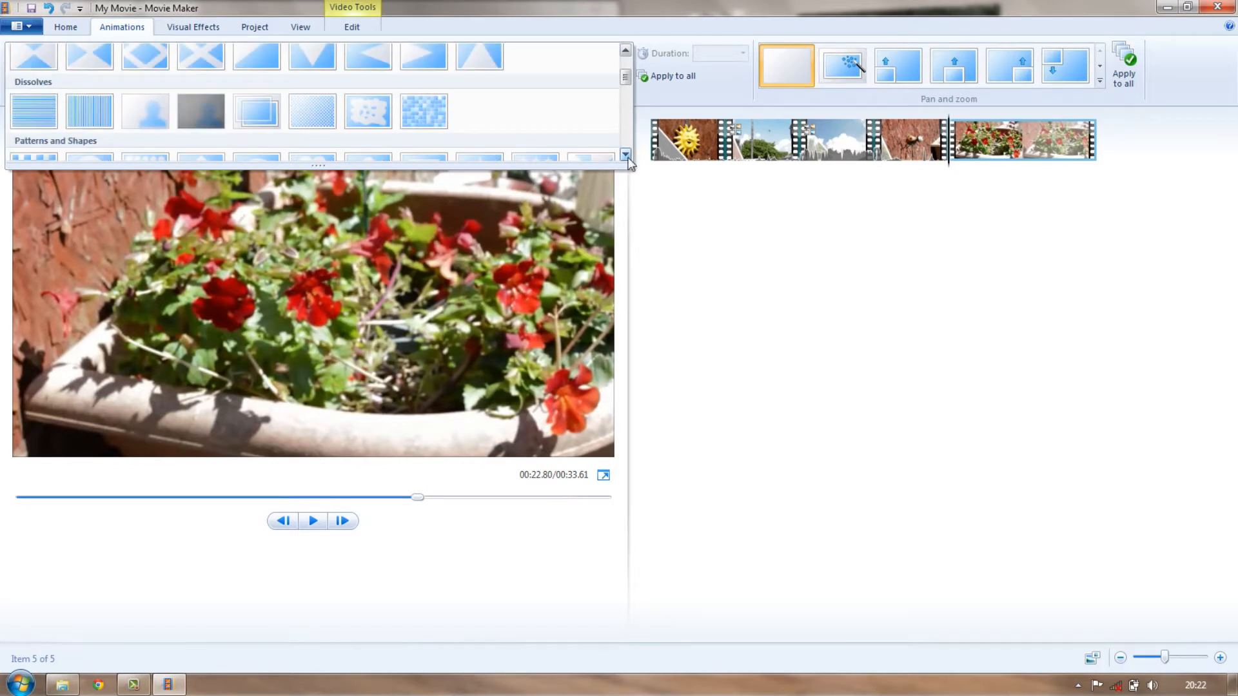
{"action": "left_click", "coordinate": [258, 109]}
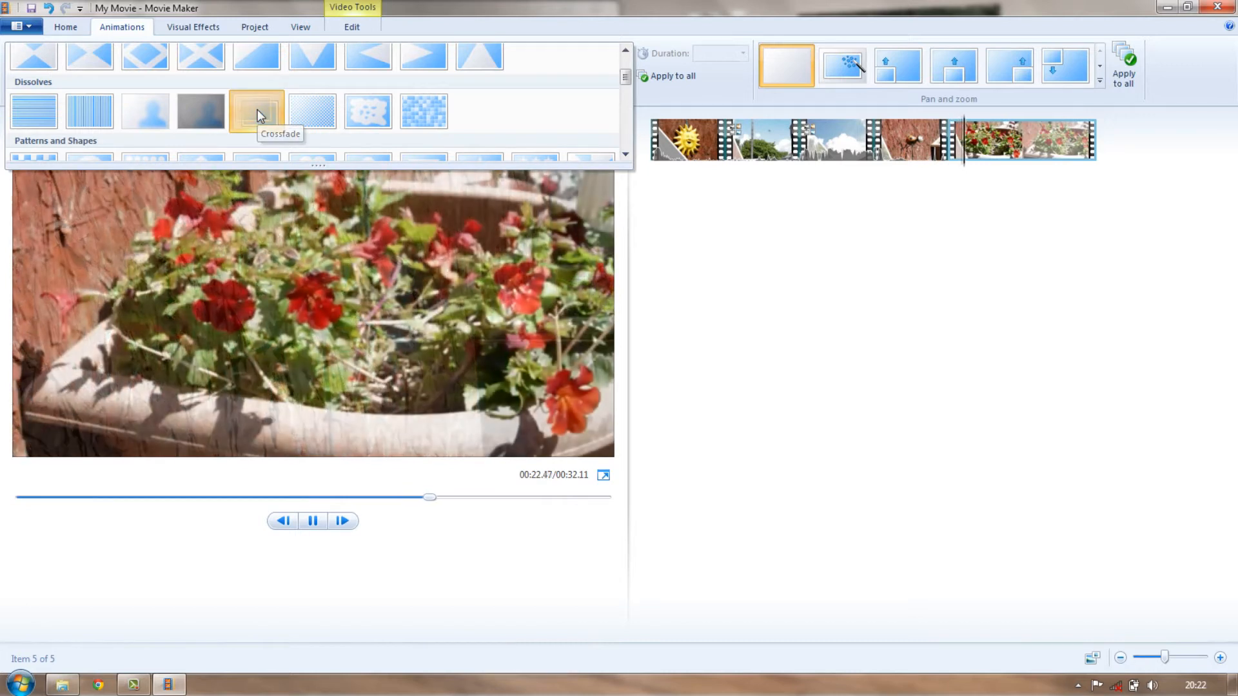
{"action": "left_click", "coordinate": [258, 110]}
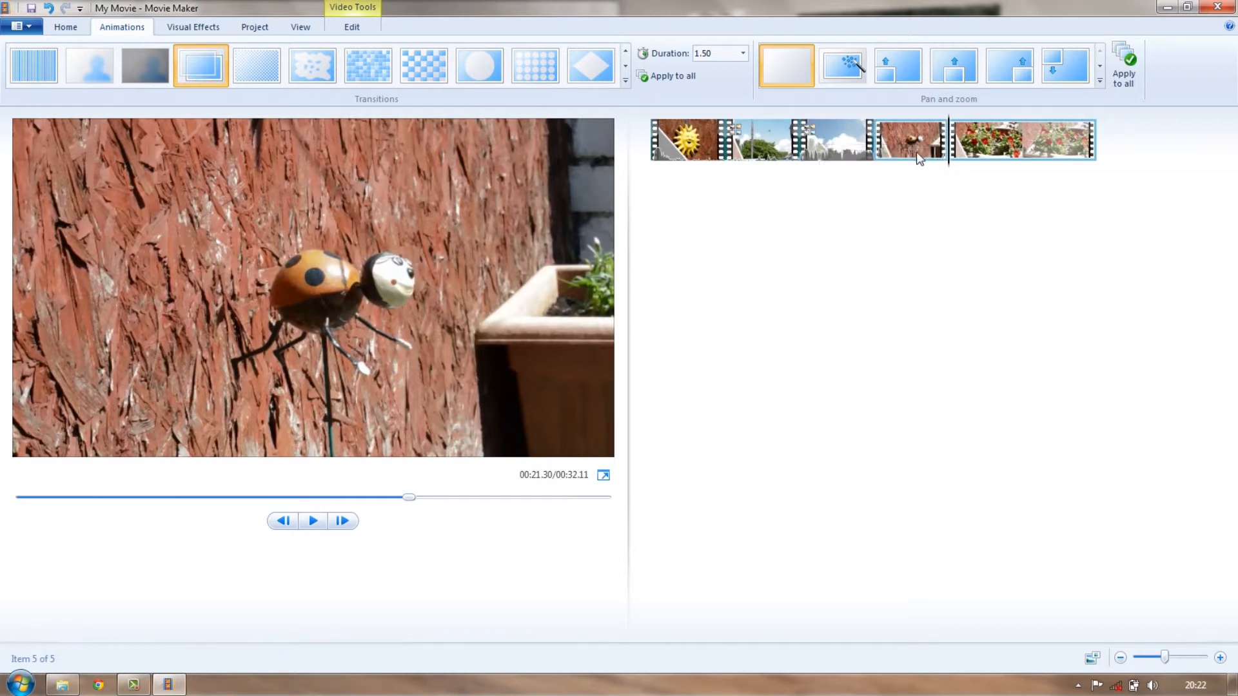
Step: Add the four Outside pictures from the WMM Image folder to the end of the movie and check the last ones
{"action": "left_click", "coordinate": [63, 684]}
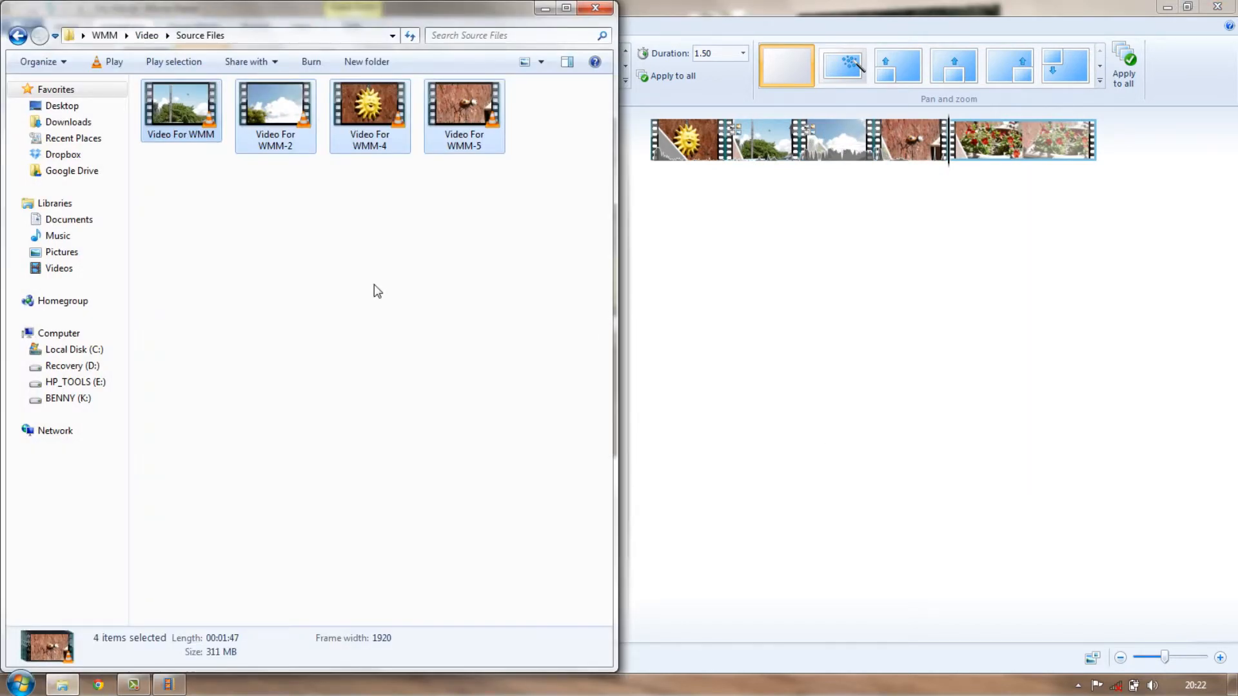
{"action": "left_click", "coordinate": [104, 36]}
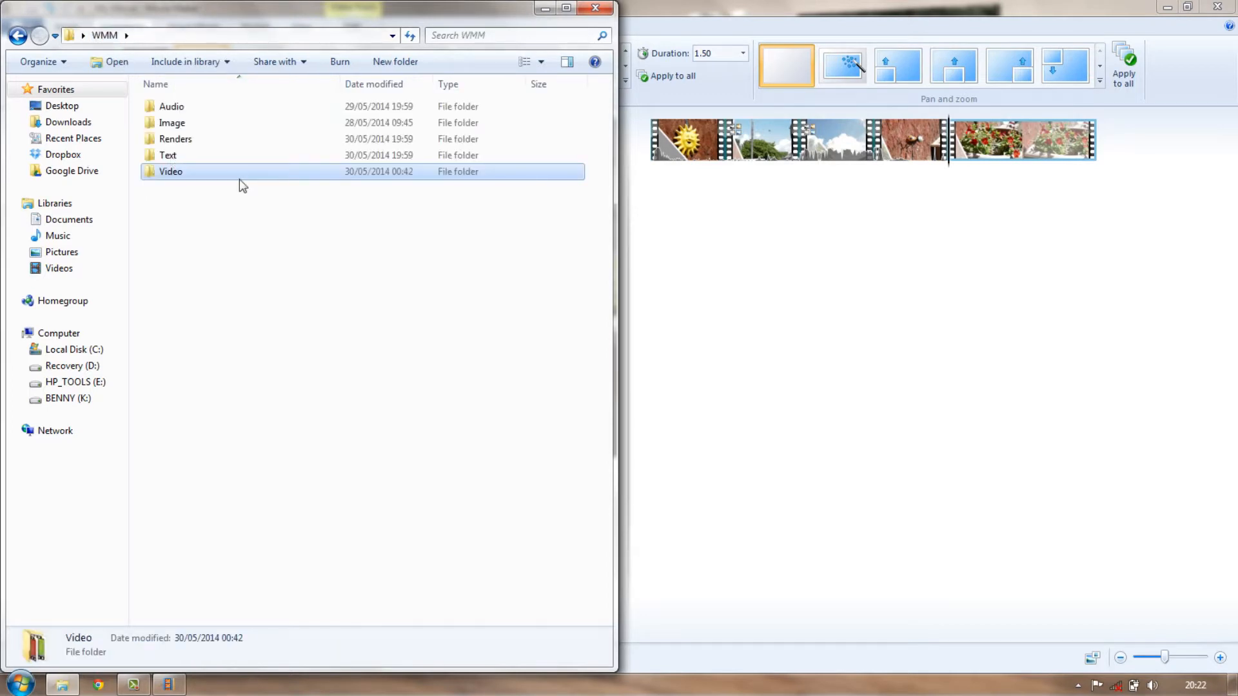
{"action": "double_click", "coordinate": [174, 129]}
{"action": "left_click_drag", "start_coordinate": [152, 183], "coordinate": [587, 102]}
{"action": "left_click_drag", "start_coordinate": [183, 111], "coordinate": [222, 135]}
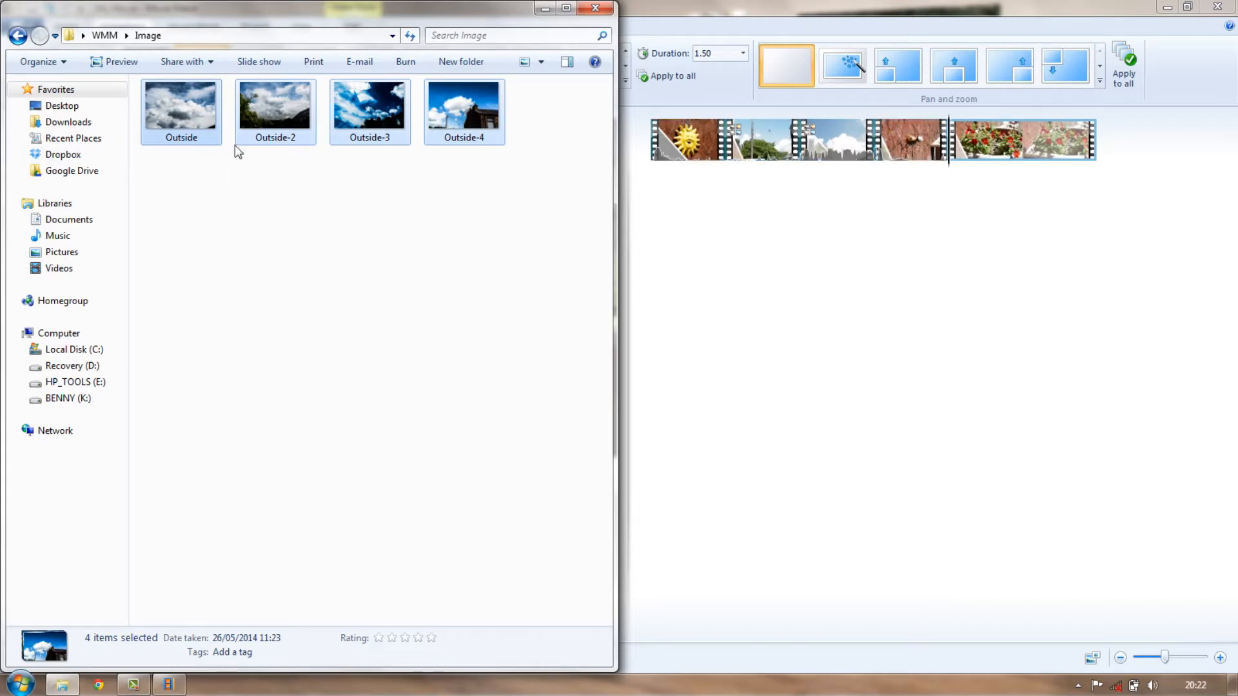
{"action": "left_click_drag", "start_coordinate": [177, 100], "coordinate": [1163, 192]}
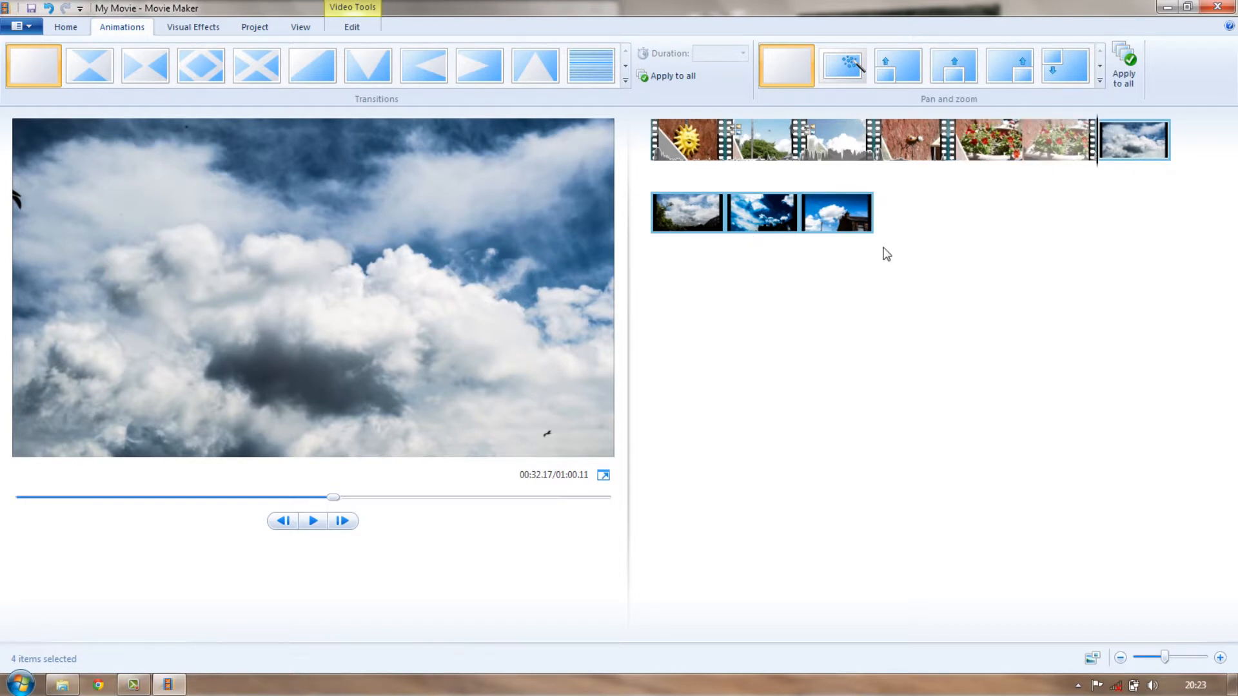
{"action": "left_click", "coordinate": [906, 211]}
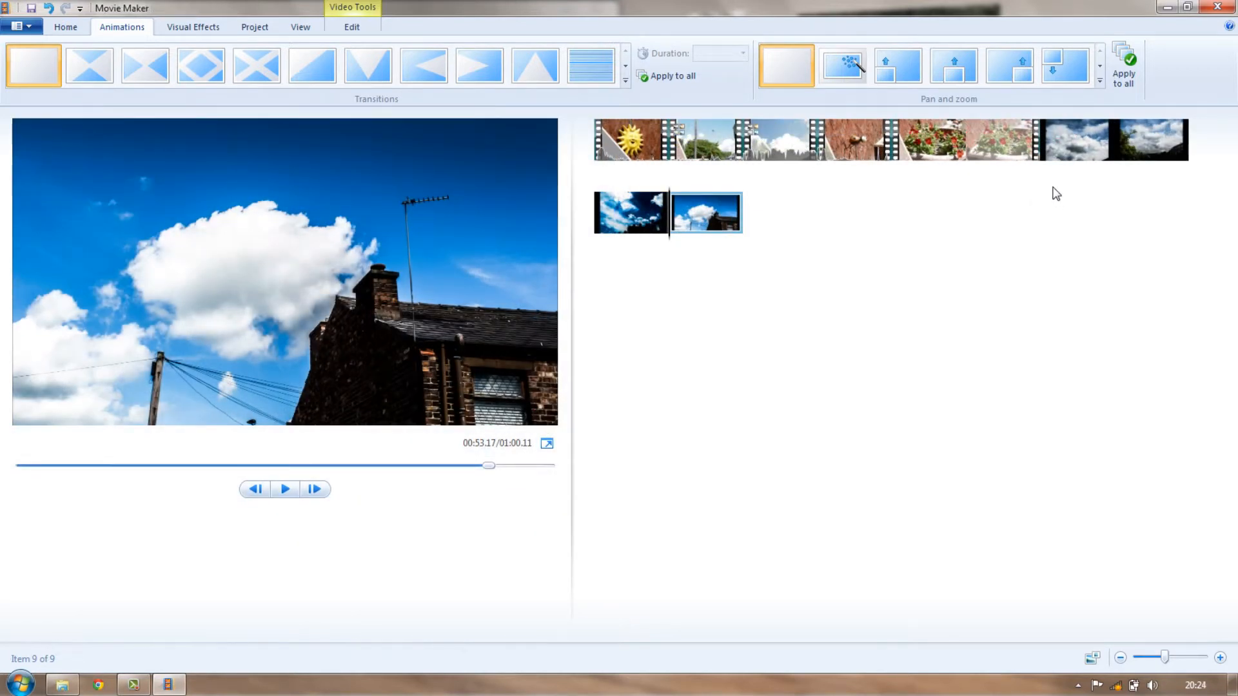
{"action": "left_click", "coordinate": [638, 237]}
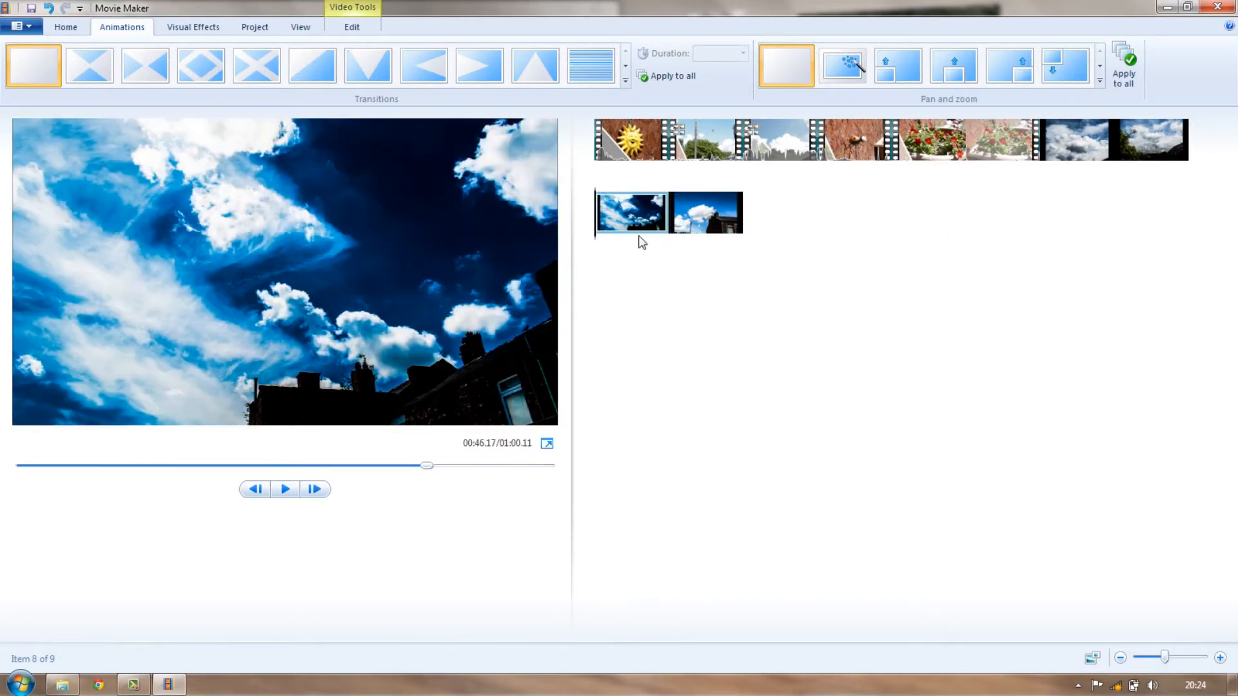
{"action": "left_click", "coordinate": [691, 216]}
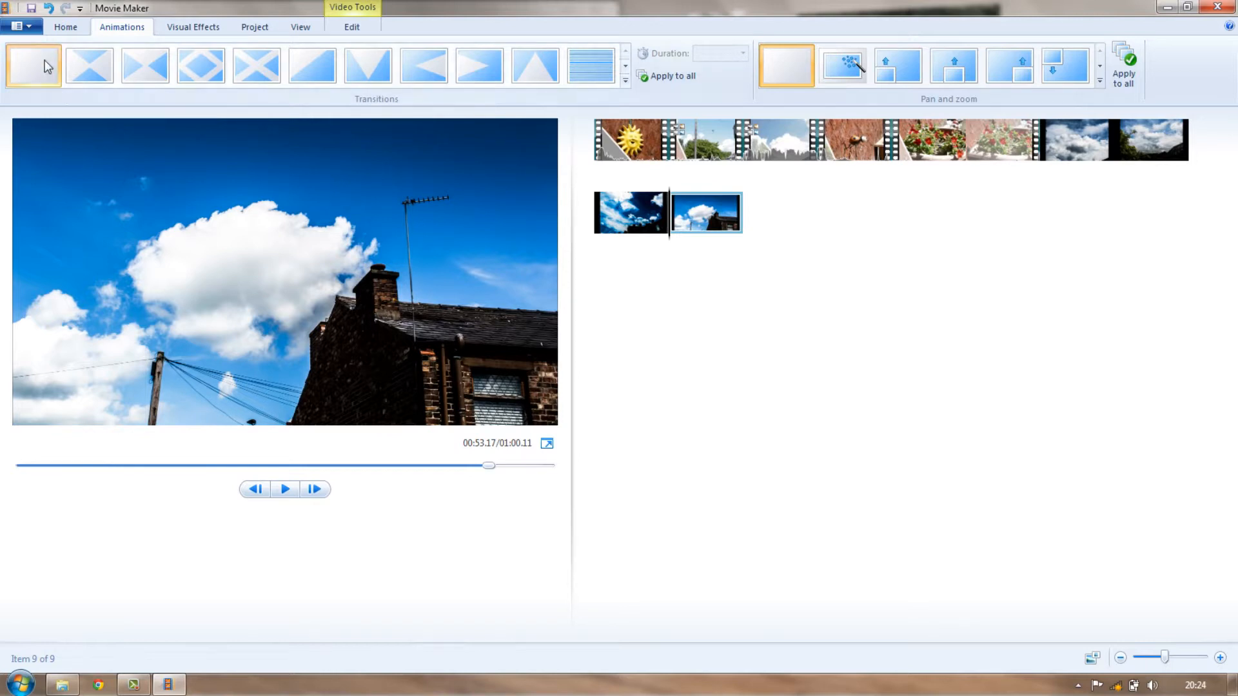
Step: Save the project in the WMM folder under the name Sunny Day
{"action": "left_click", "coordinate": [31, 10]}
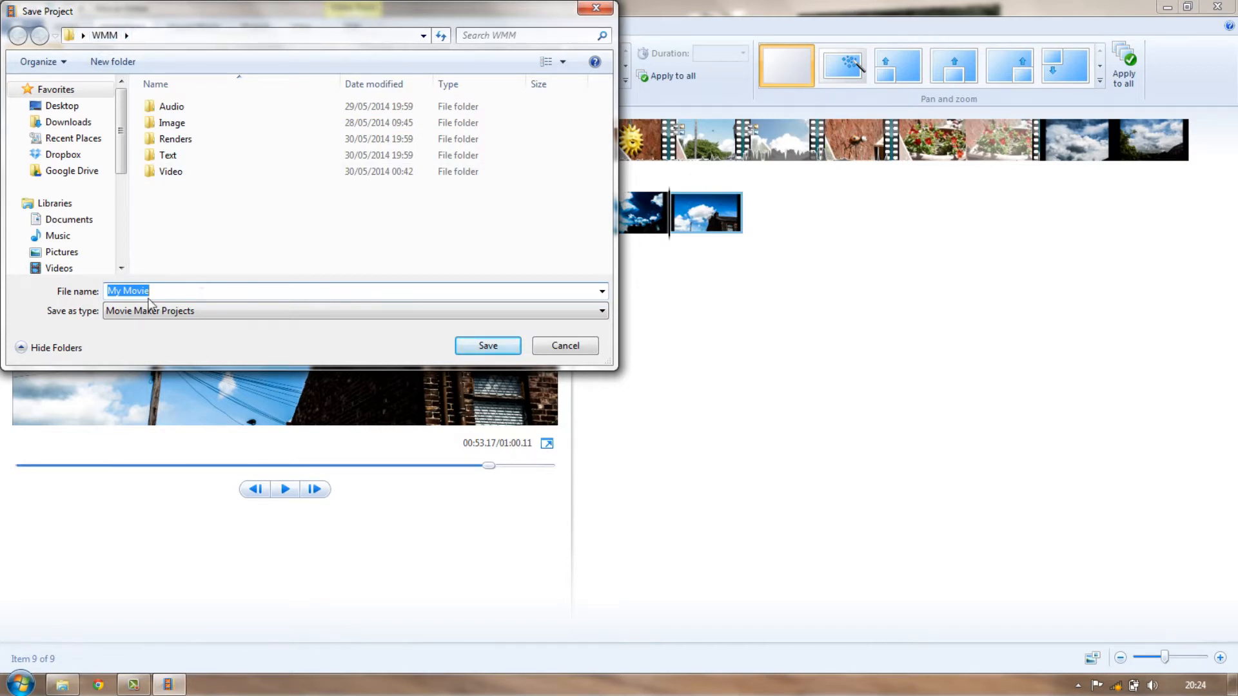
{"action": "type", "text": "A"}
{"action": "key", "text": "BackSpace"}
{"action": "key", "text": "BackSpace"}
{"action": "key", "text": "BackSpace"}
{"action": "key", "text": "Return"}
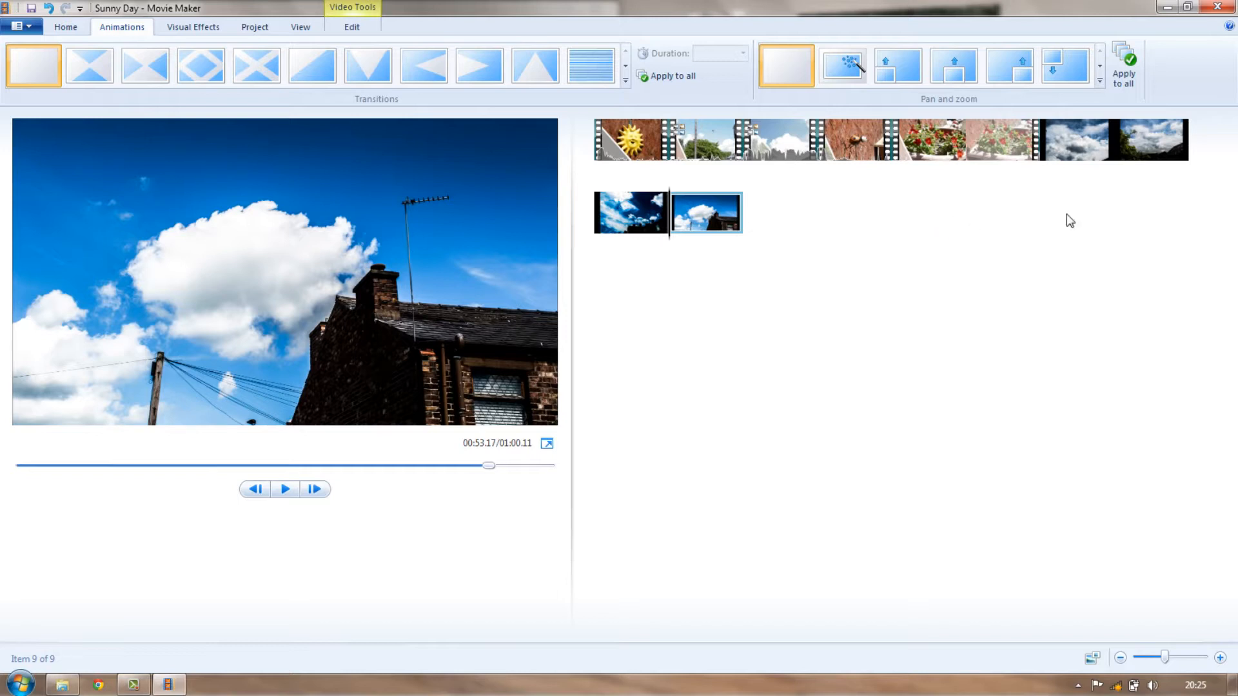
Step: Look over the added pictures and move the chimney rooftop picture to directly after the sun clip
{"action": "left_click", "coordinate": [1066, 126]}
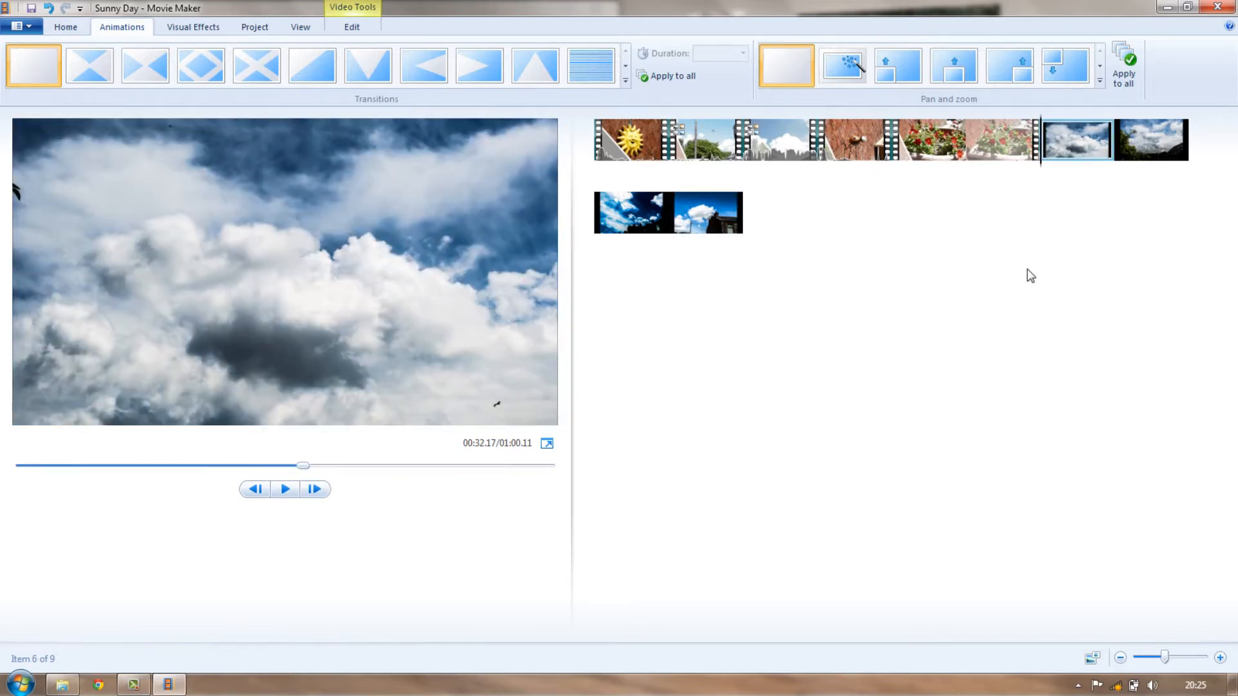
{"action": "left_click", "coordinate": [1134, 158]}
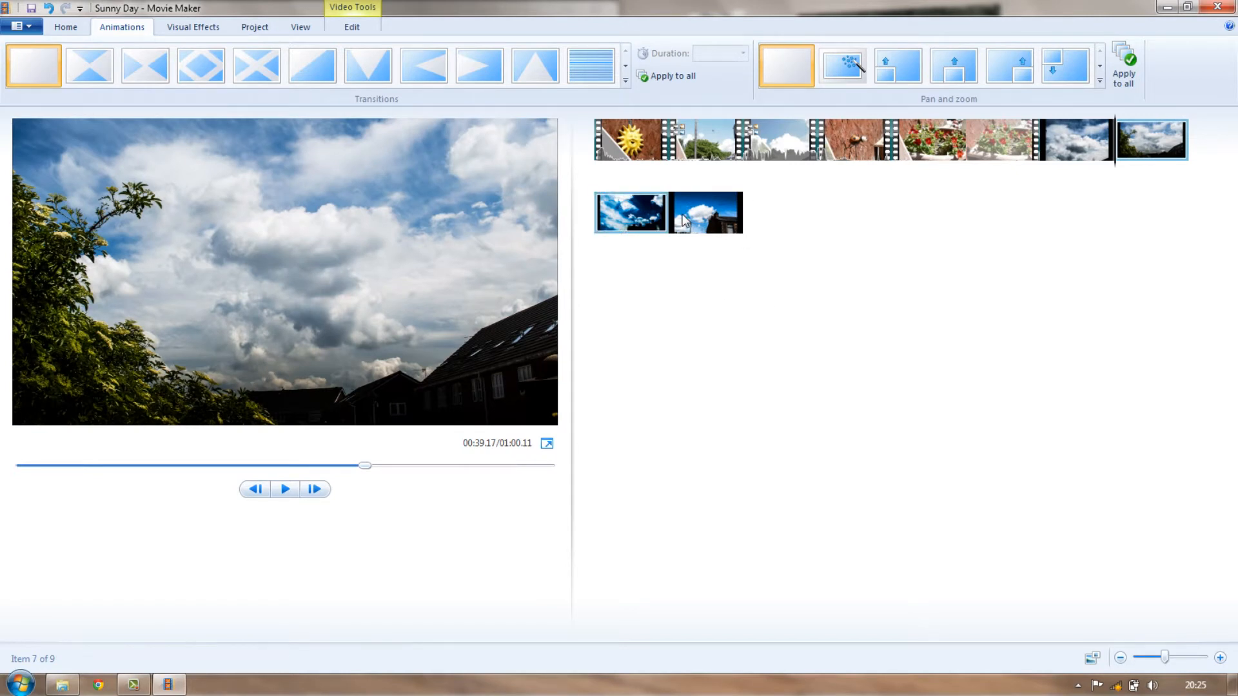
{"action": "left_click", "coordinate": [697, 222]}
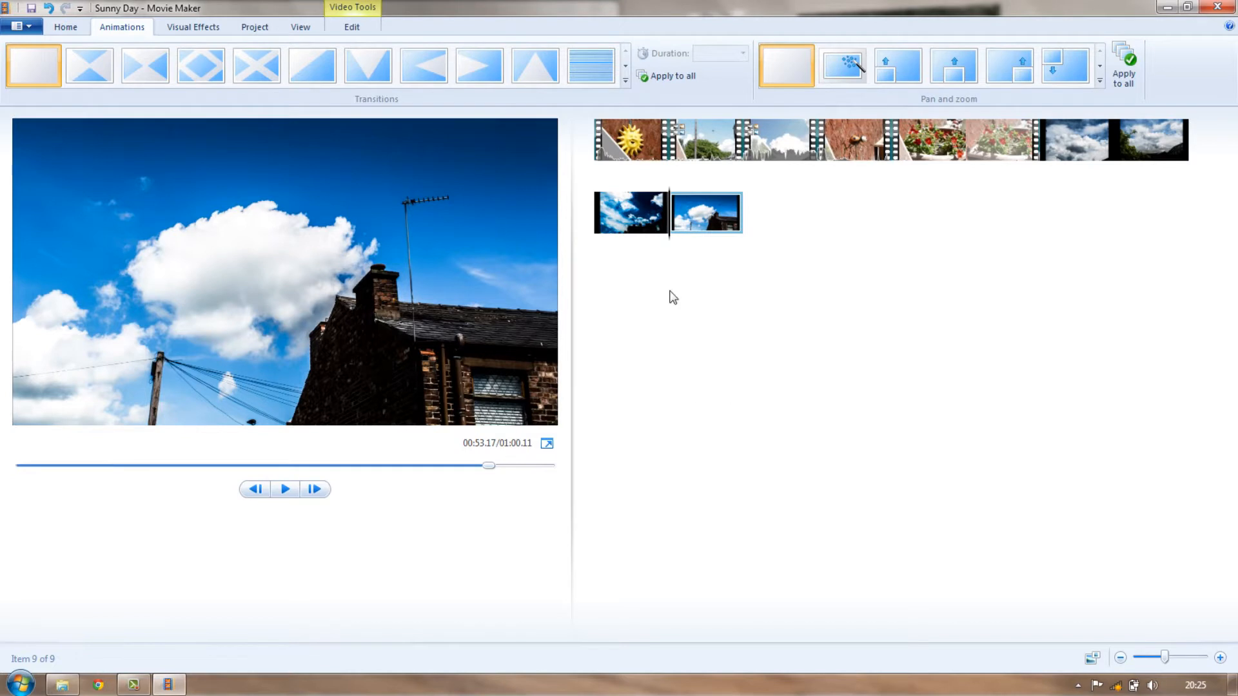
{"action": "left_click_drag", "start_coordinate": [702, 215], "coordinate": [707, 158]}
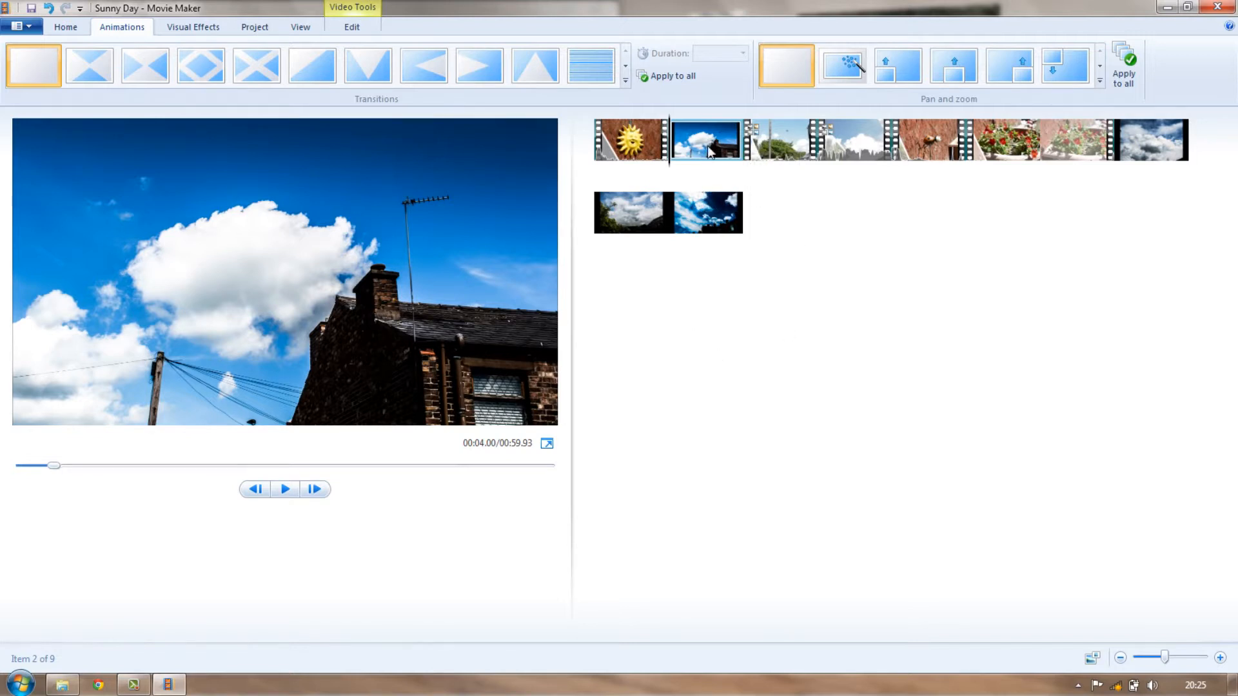
Step: Apply the Crossfade transition to the chimney rooftop picture and play a moment of it
{"action": "left_click", "coordinate": [625, 81]}
{"action": "left_click", "coordinate": [626, 154]}
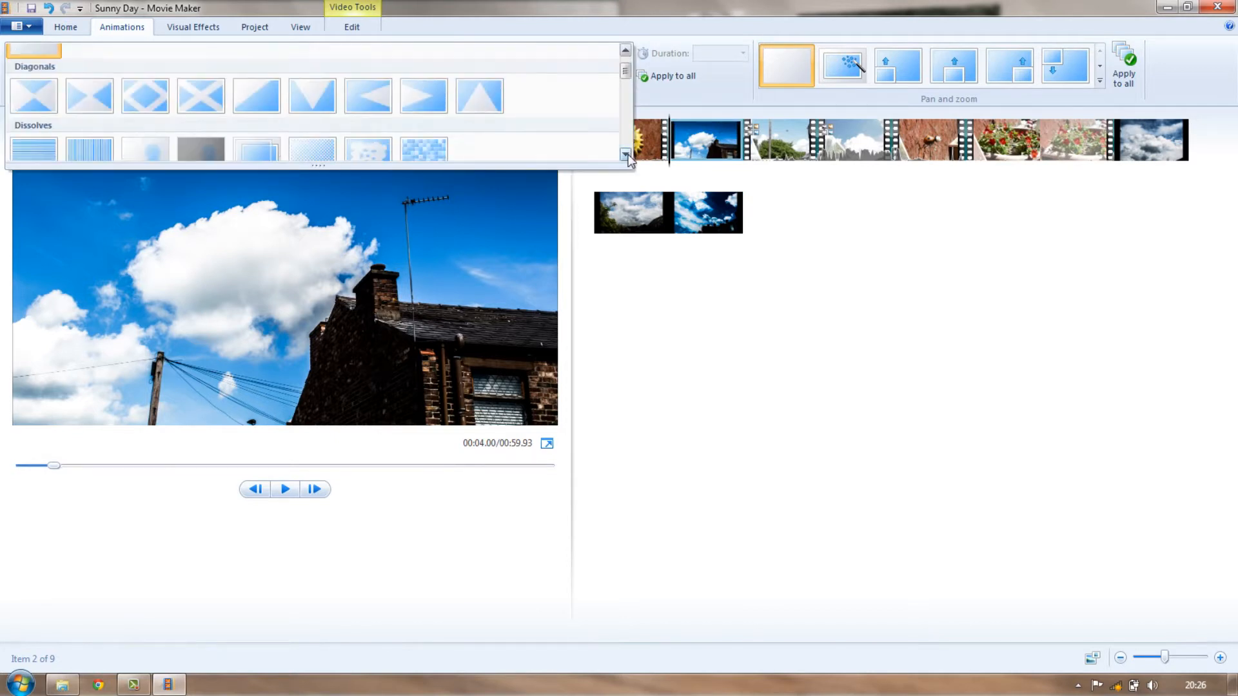
{"action": "left_click", "coordinate": [625, 154]}
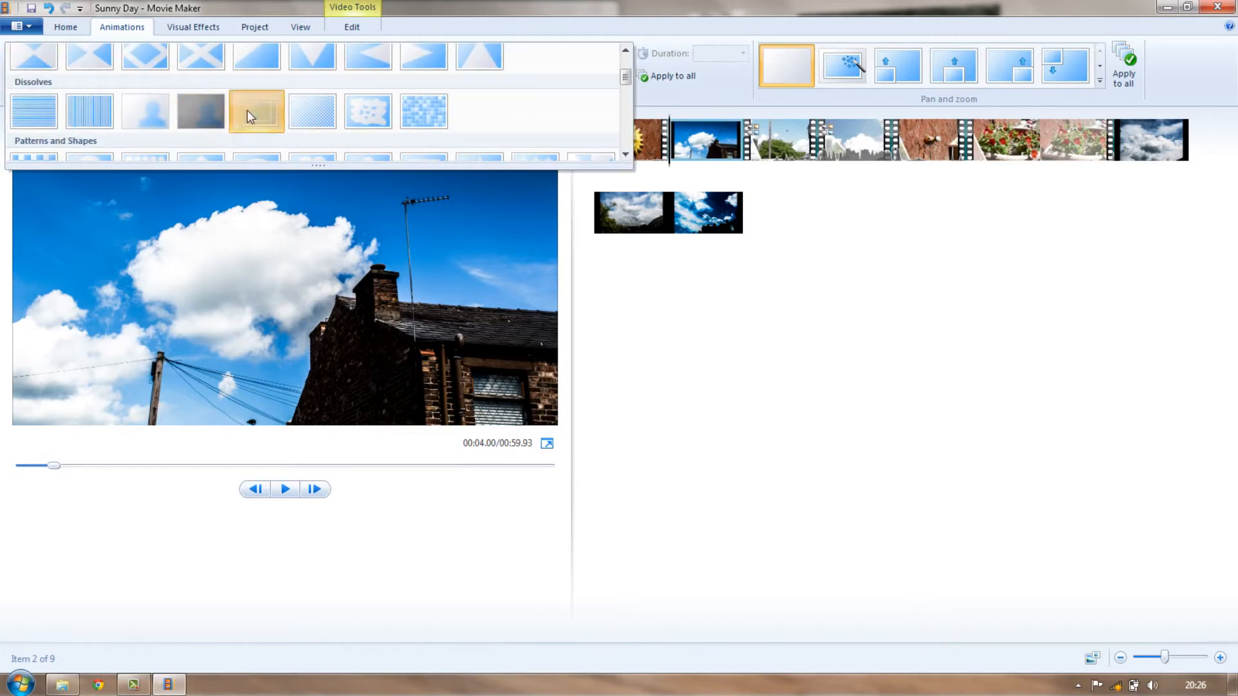
{"action": "left_click", "coordinate": [247, 111]}
{"action": "left_click", "coordinate": [284, 489]}
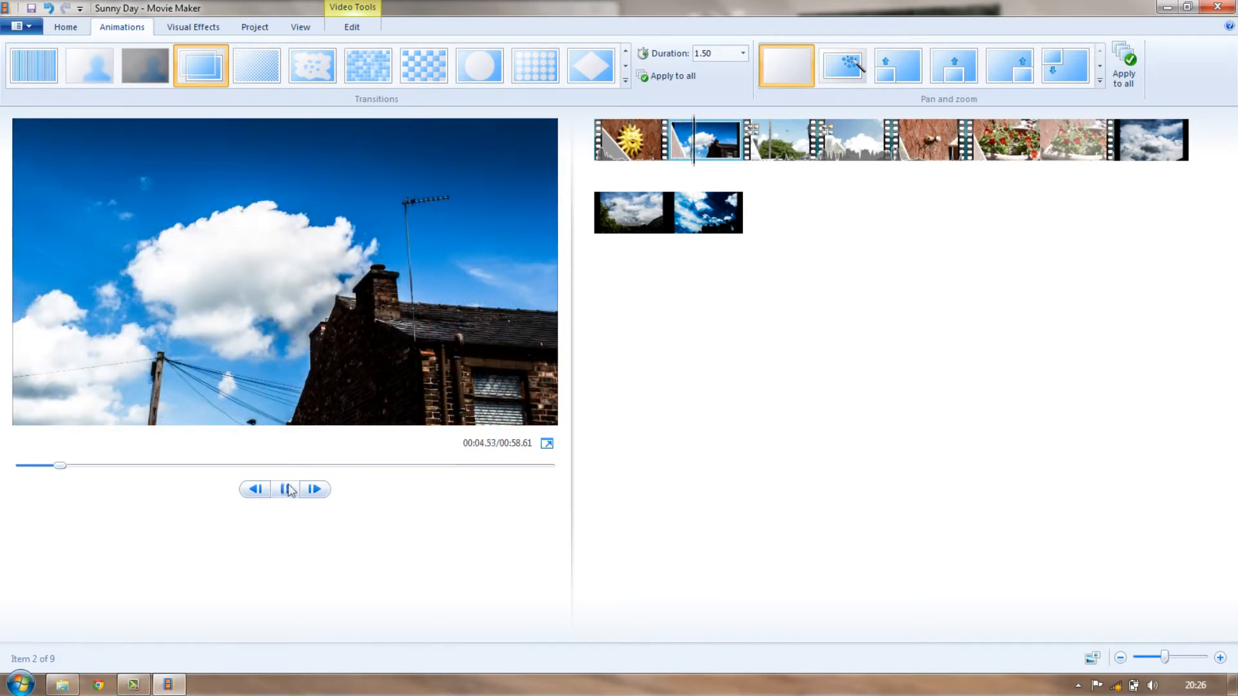
{"action": "left_click", "coordinate": [285, 489]}
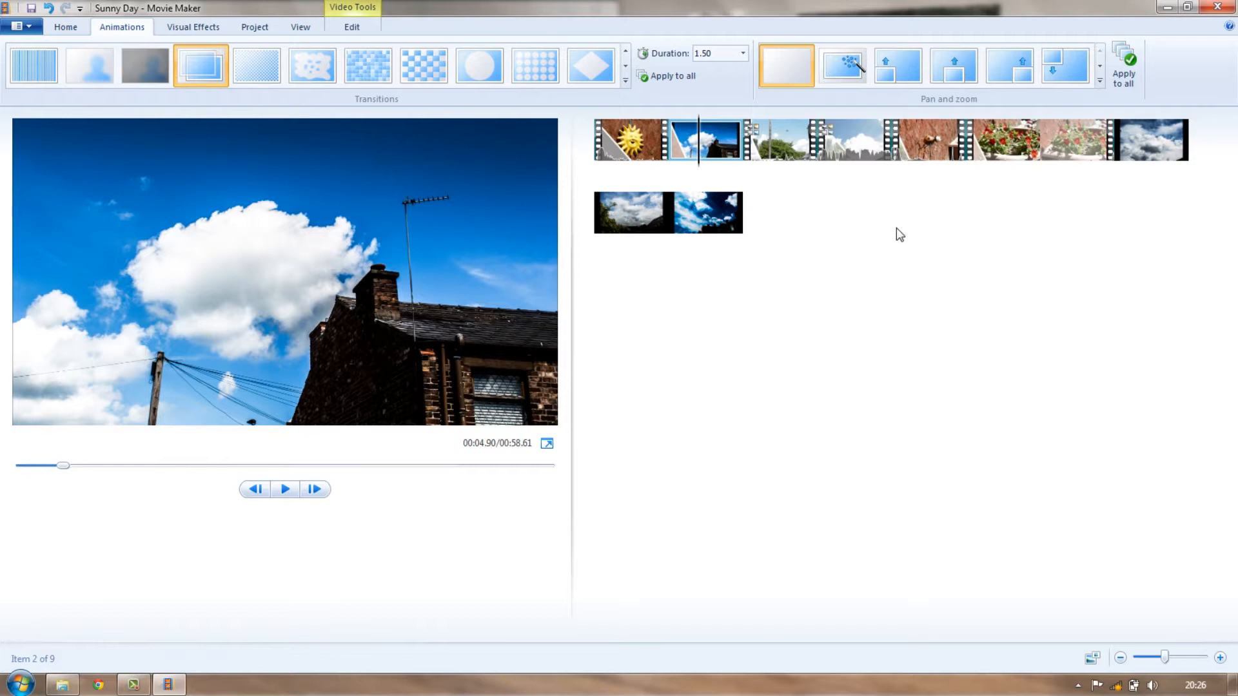
Step: Apply the automatic pan and zoom effect to the chimney rooftop picture and play it through into the tree clip
{"action": "left_click", "coordinate": [1100, 82]}
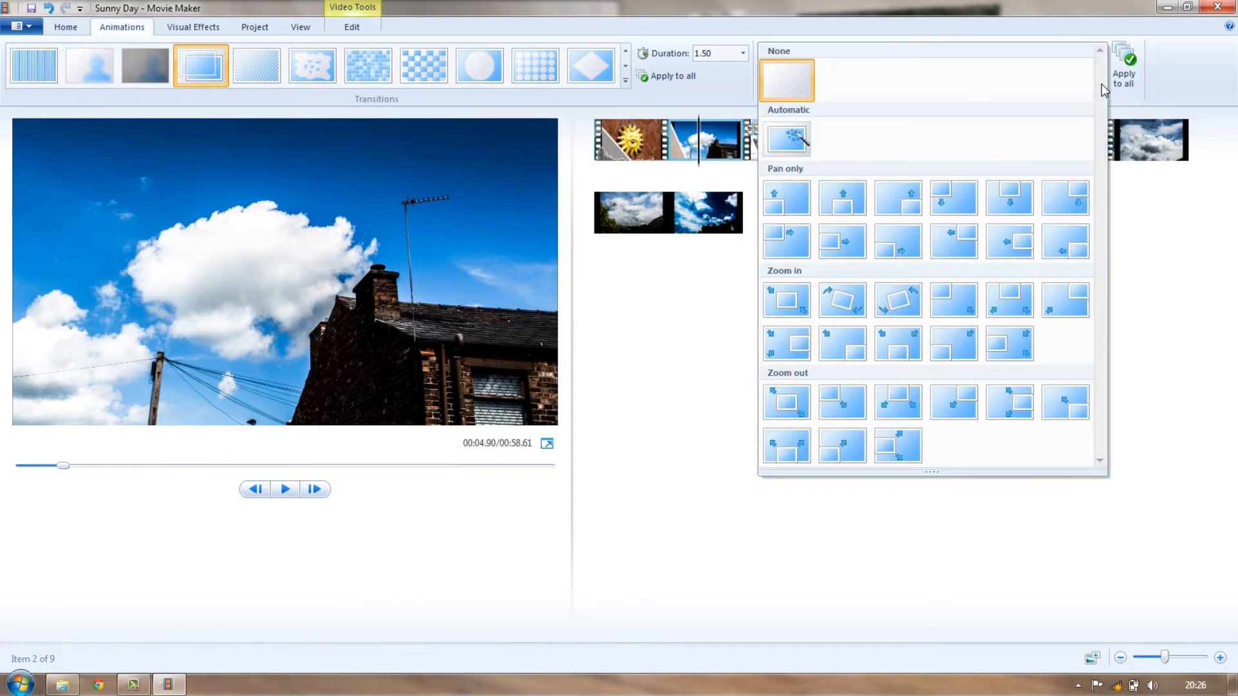
{"action": "left_click", "coordinate": [784, 141]}
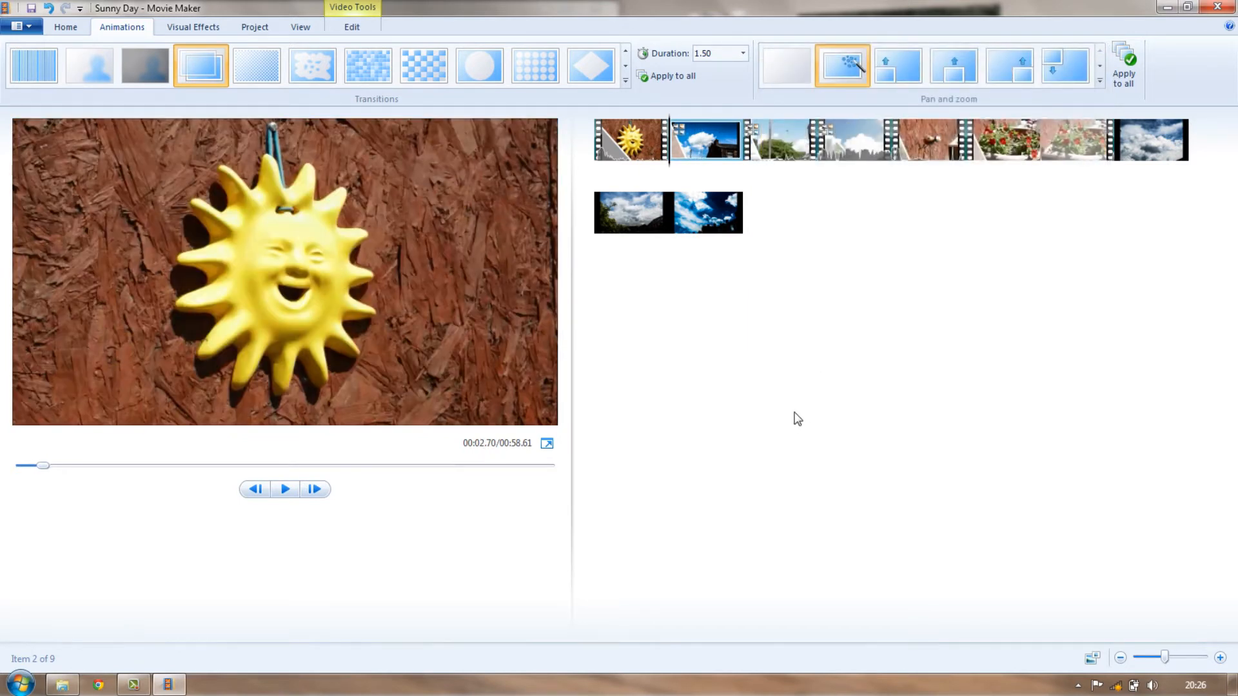
{"action": "left_click", "coordinate": [285, 494]}
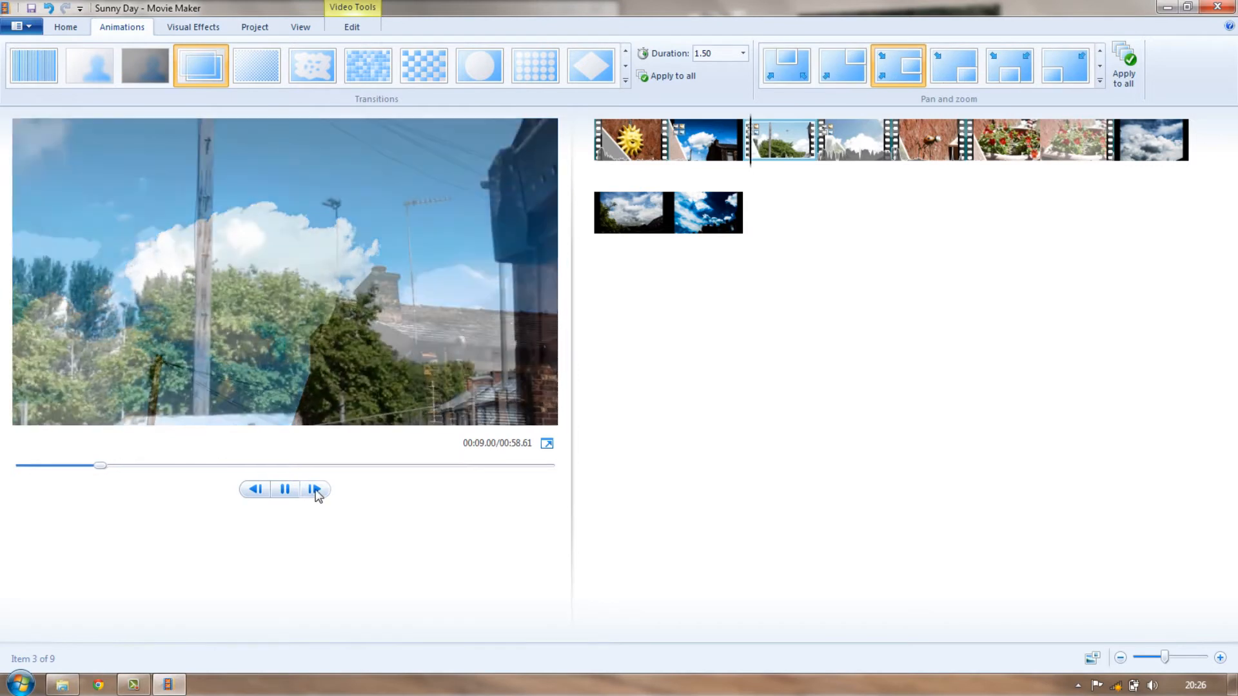
{"action": "left_click", "coordinate": [284, 490]}
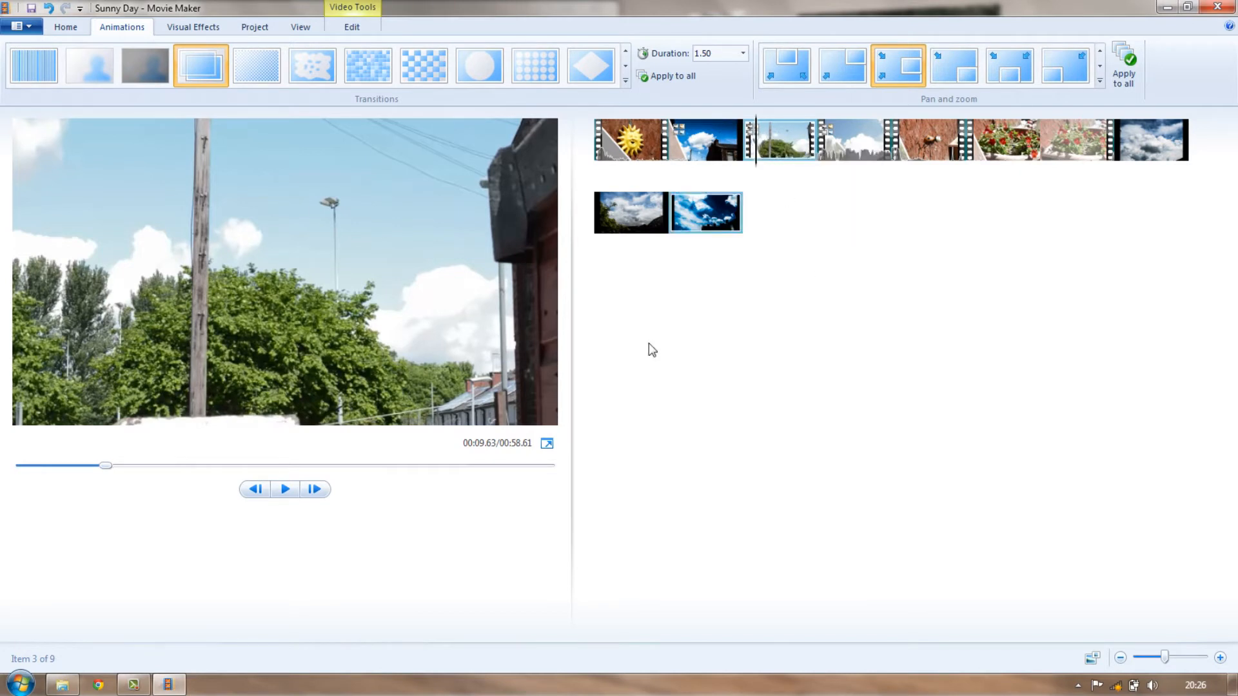
{"action": "left_click", "coordinate": [283, 489]}
{"action": "left_click", "coordinate": [286, 493]}
Step: Preview the transition into the cloud clip, move the picture of clouds over dark rooftops directly before that clip, and play through it
{"action": "left_click", "coordinate": [865, 154]}
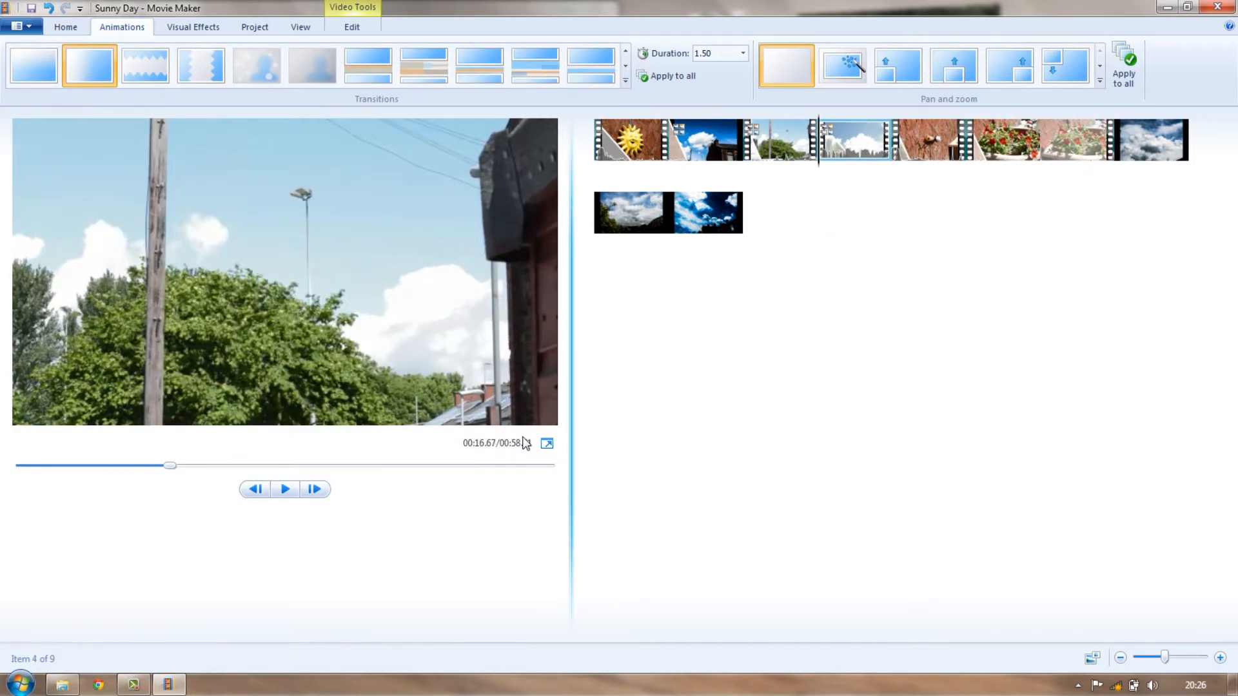
{"action": "left_click", "coordinate": [286, 490]}
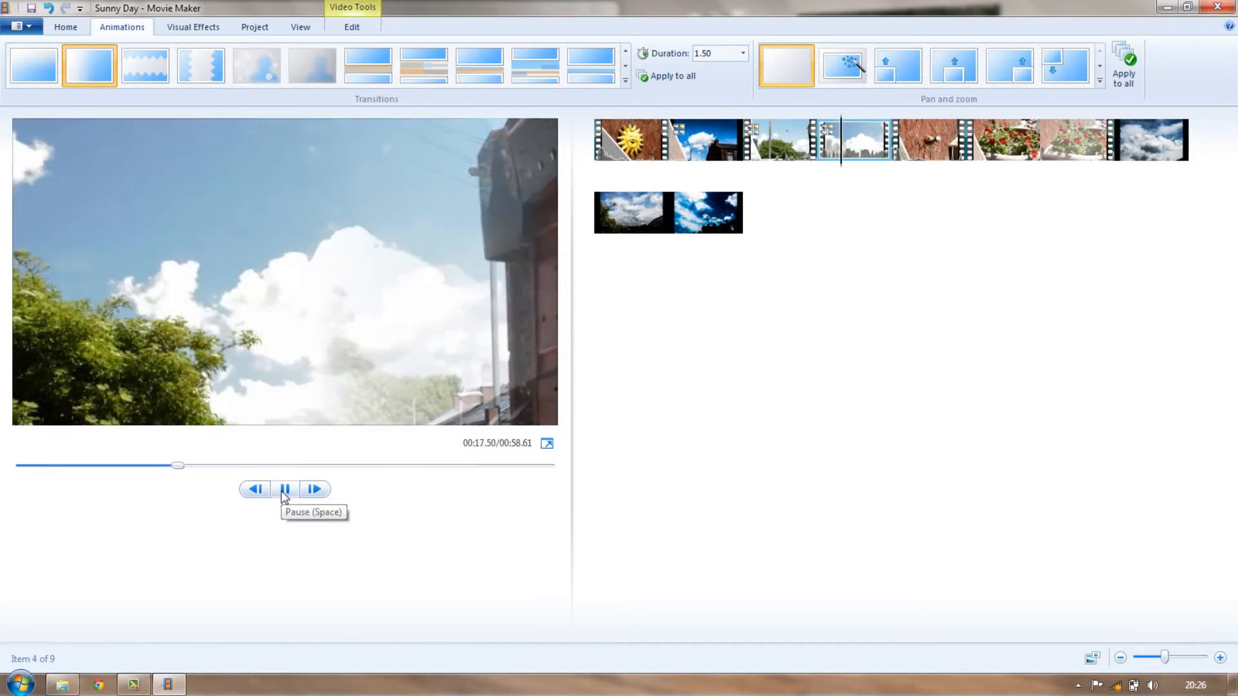
{"action": "left_click", "coordinate": [285, 490]}
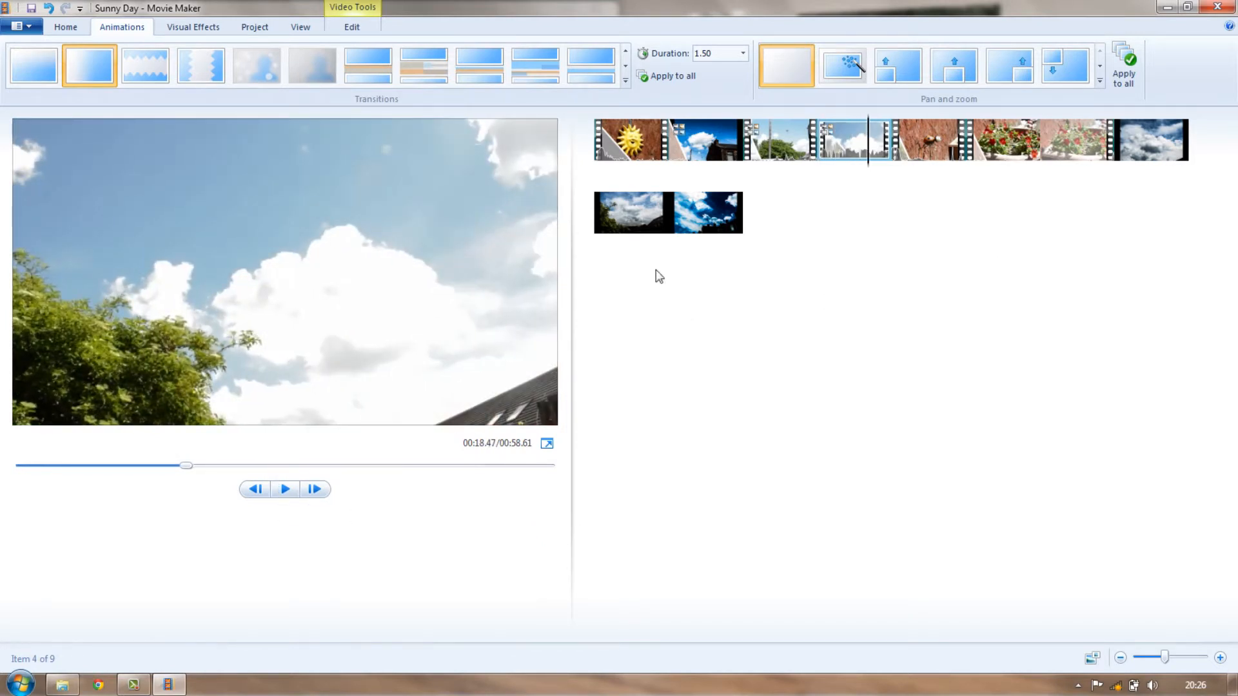
{"action": "left_click", "coordinate": [634, 207]}
{"action": "left_click_drag", "start_coordinate": [636, 205], "coordinate": [820, 162]}
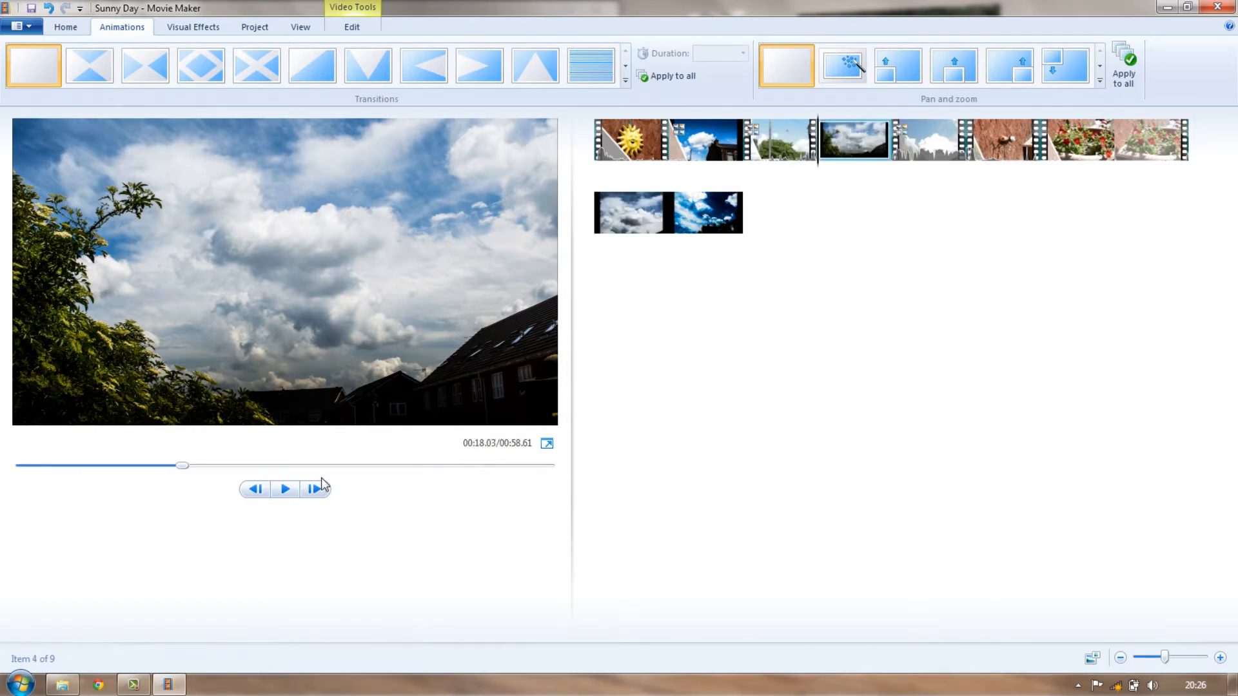
{"action": "left_click", "coordinate": [285, 490]}
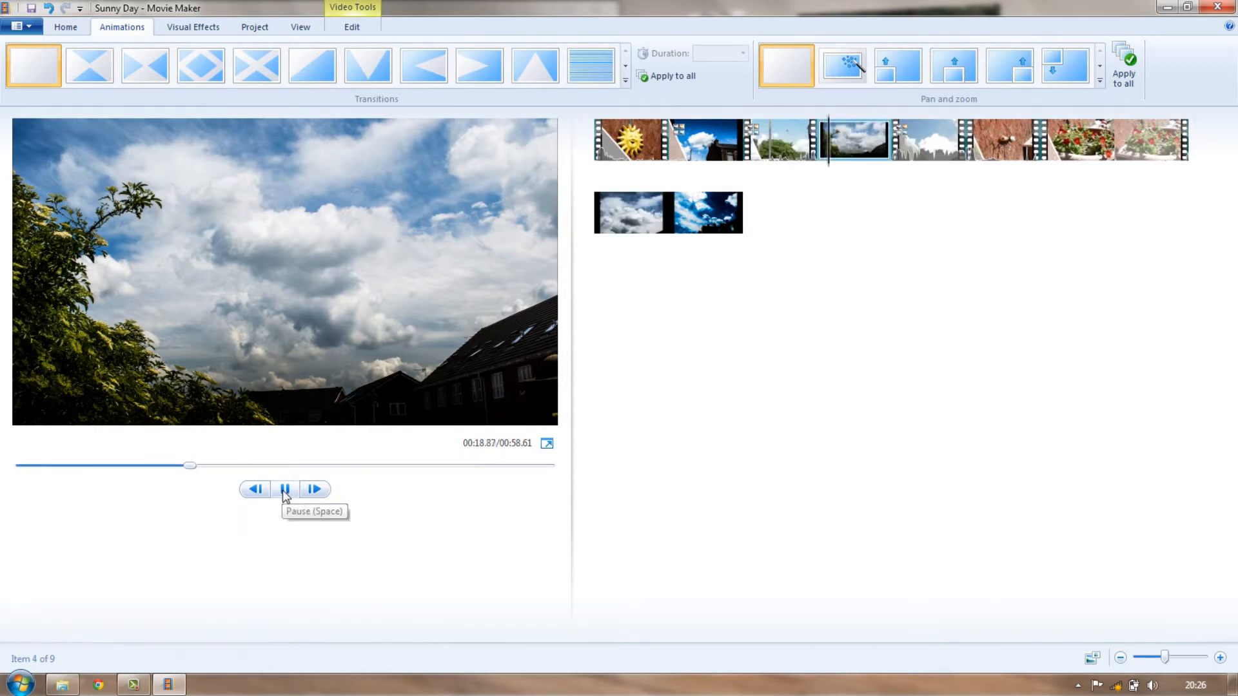
{"action": "left_click", "coordinate": [285, 490]}
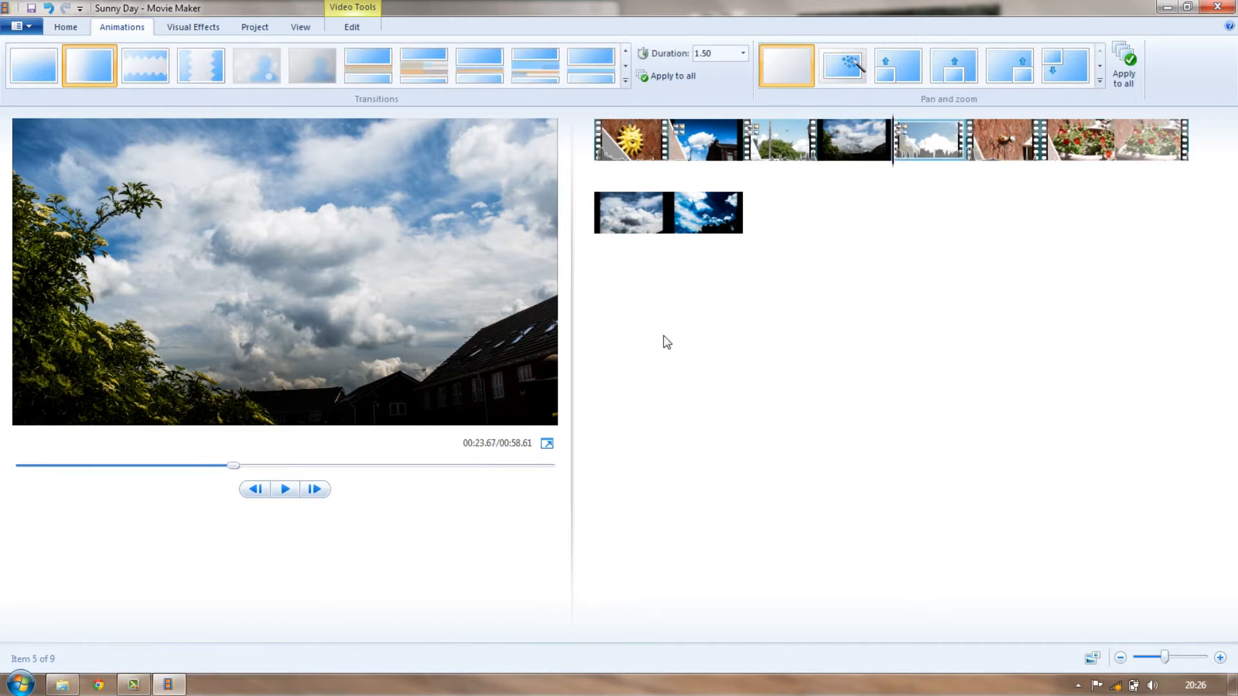
{"action": "left_click", "coordinate": [284, 490]}
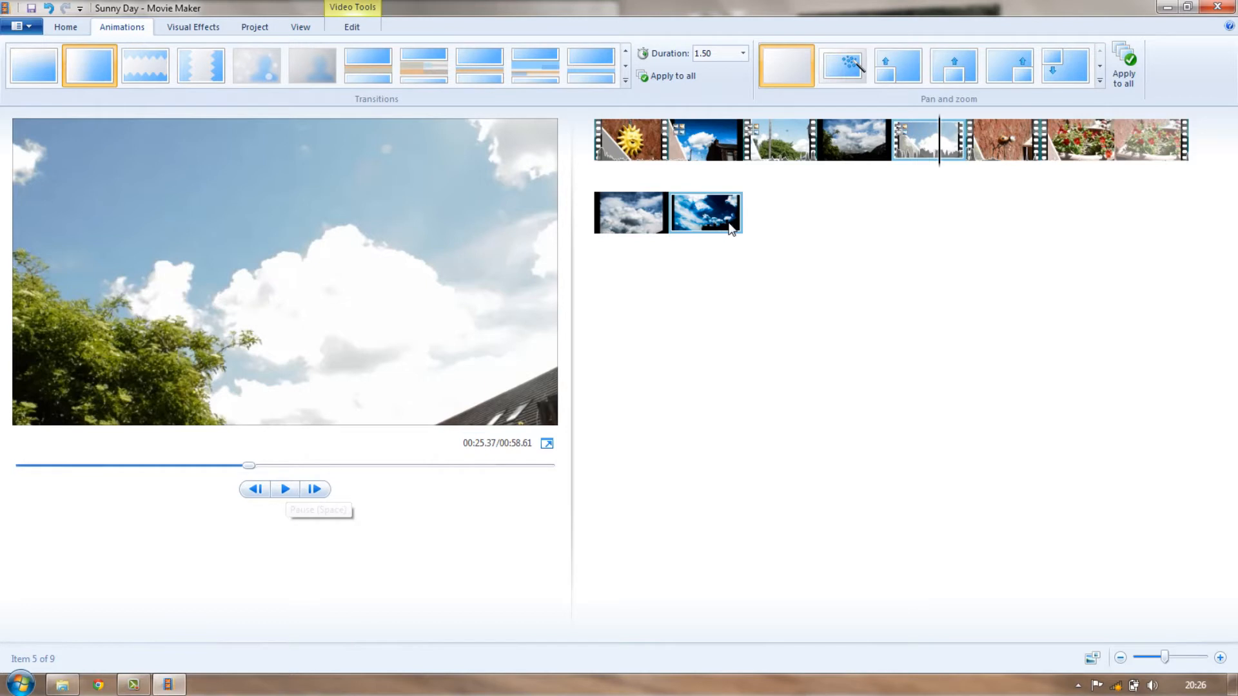
Step: Apply the Pan left effect to the picture of clouds over dark rooftops and play parts of it
{"action": "left_click", "coordinate": [851, 137]}
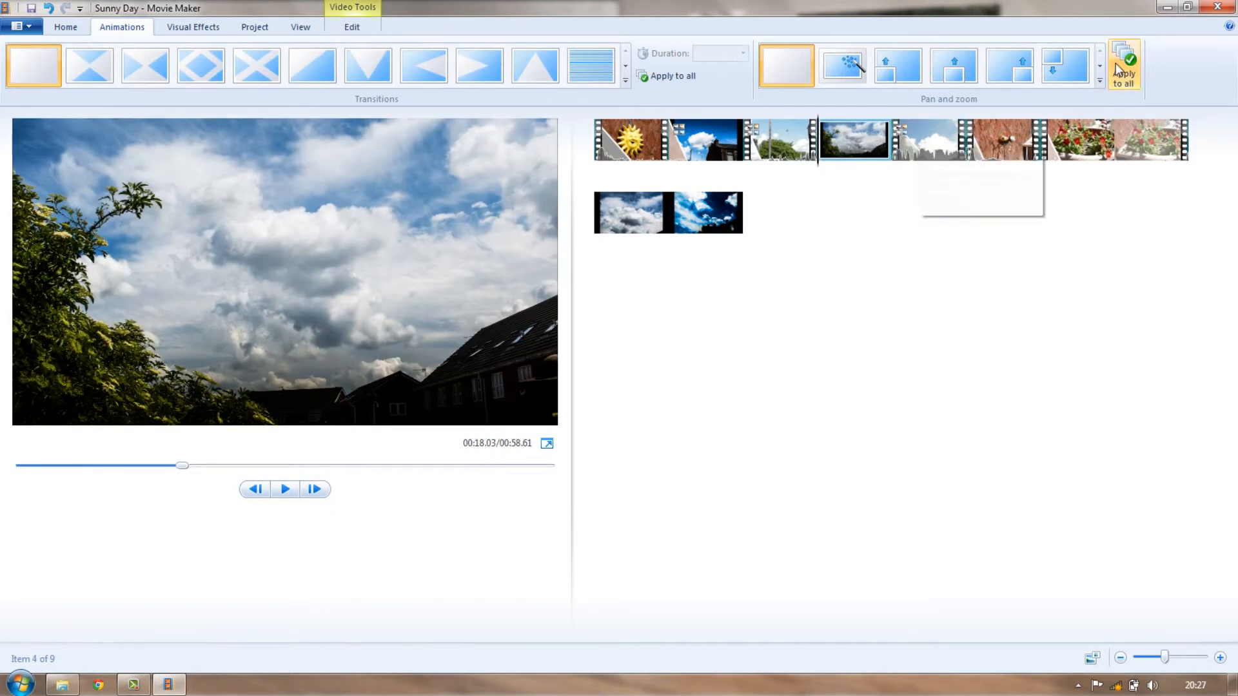
{"action": "left_click", "coordinate": [1100, 82]}
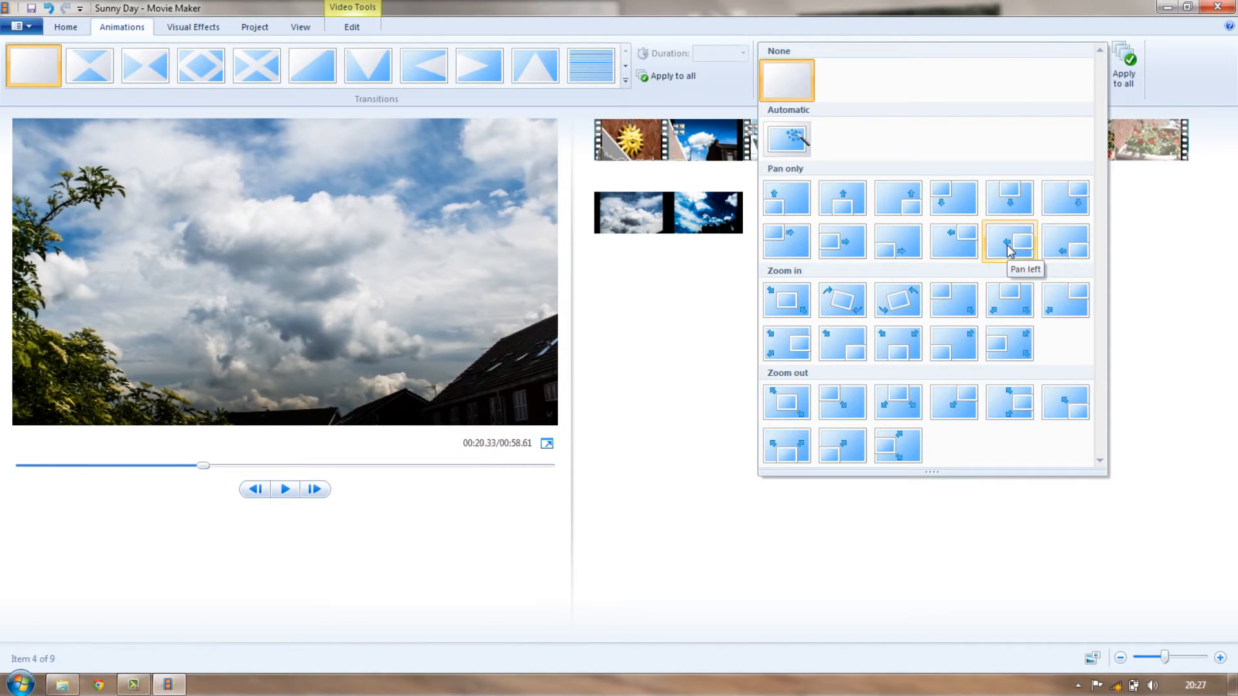
{"action": "left_click", "coordinate": [1007, 245]}
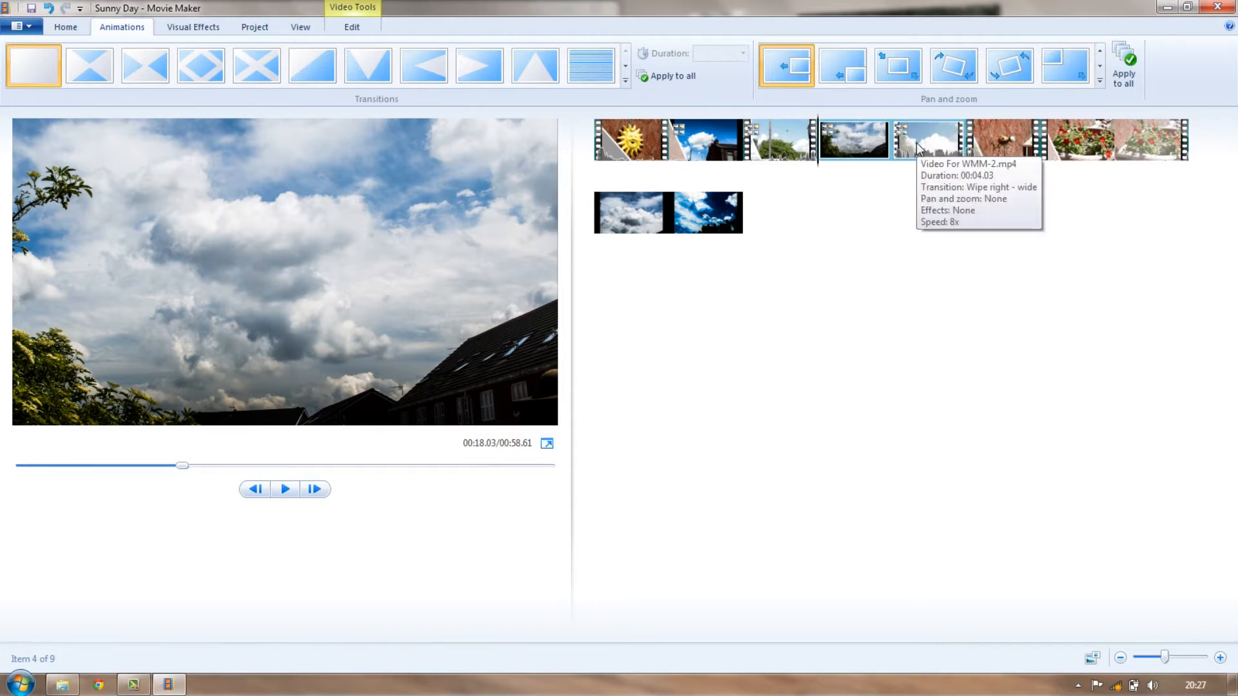
{"action": "left_click", "coordinate": [284, 490]}
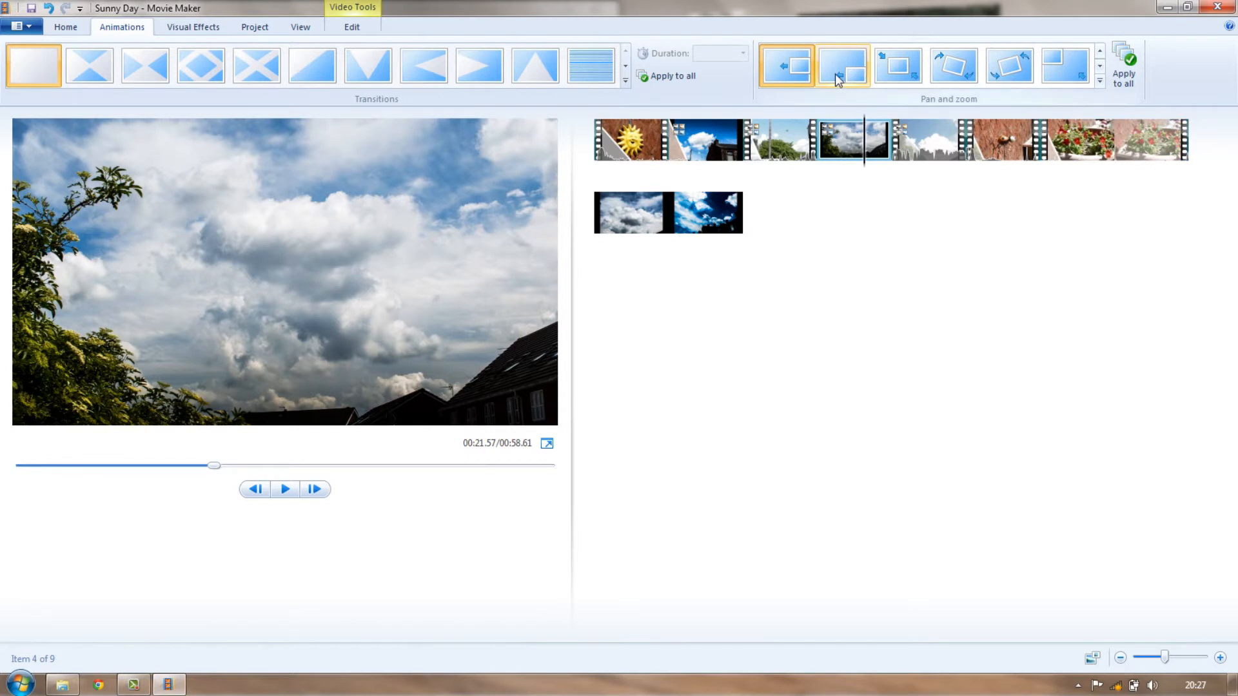
{"action": "left_click", "coordinate": [789, 72]}
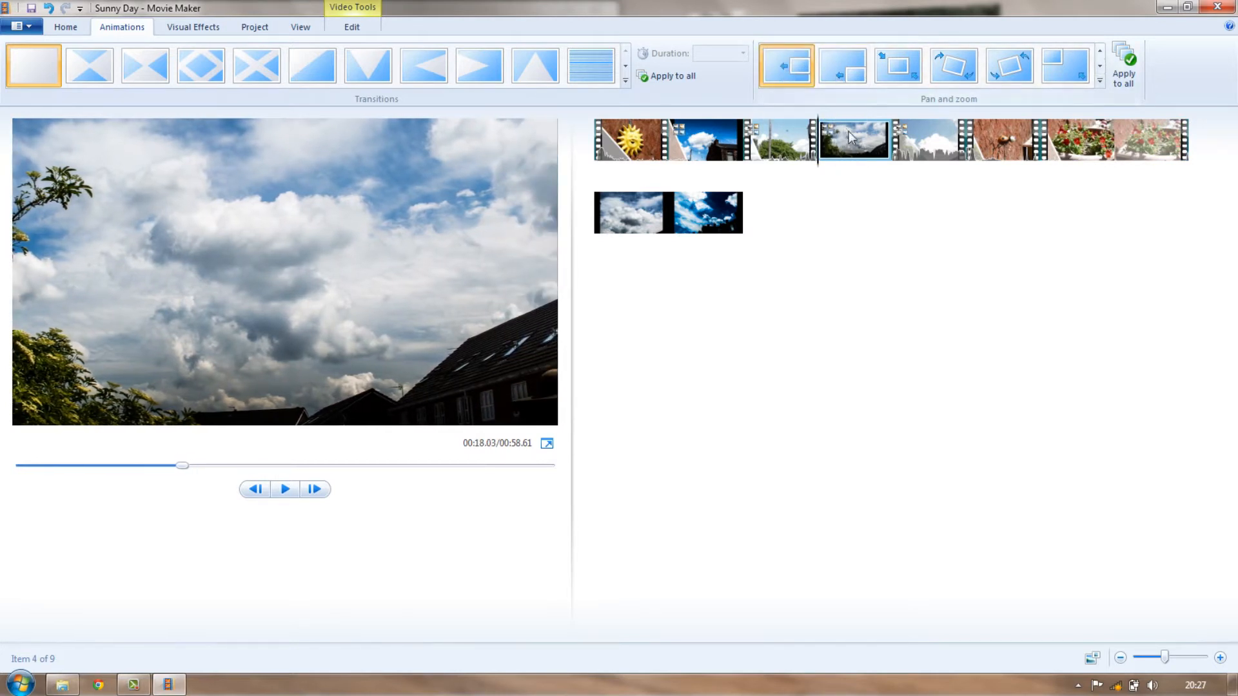
{"action": "left_click", "coordinate": [285, 487]}
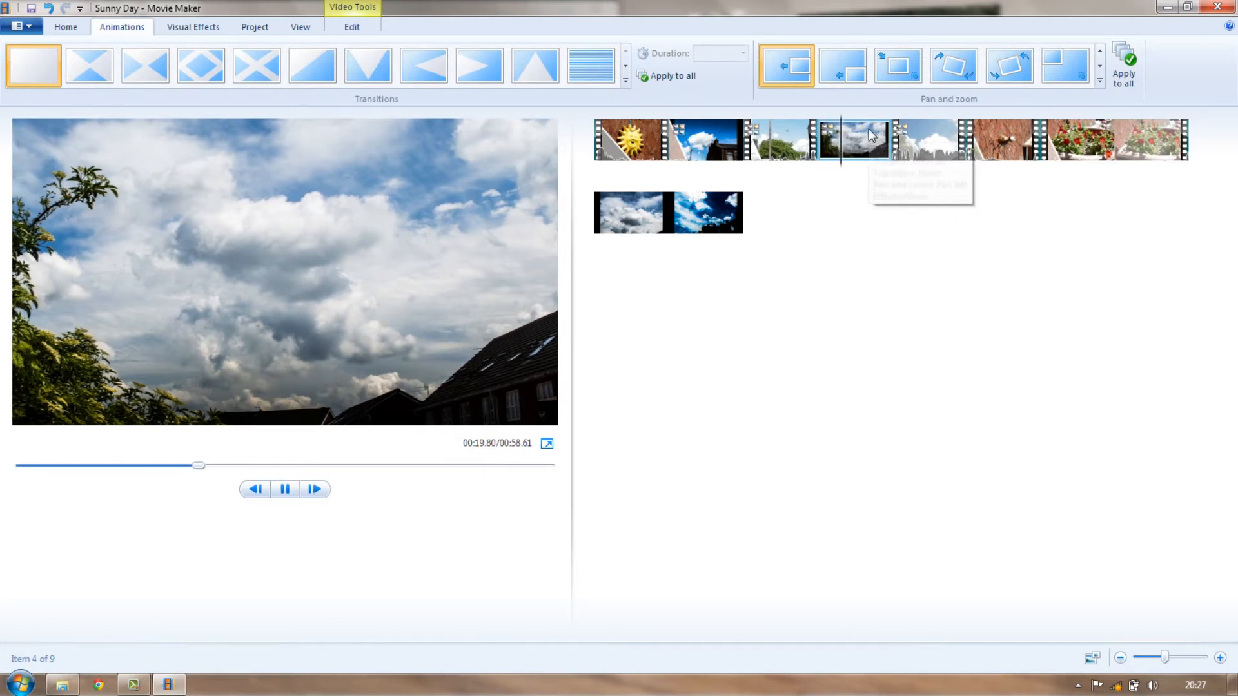
Step: Compare Pan left with the leftward pan along the rooftop cloud picture's lower edge, apply the lower one and play into the cloud clip
{"action": "left_click", "coordinate": [850, 74]}
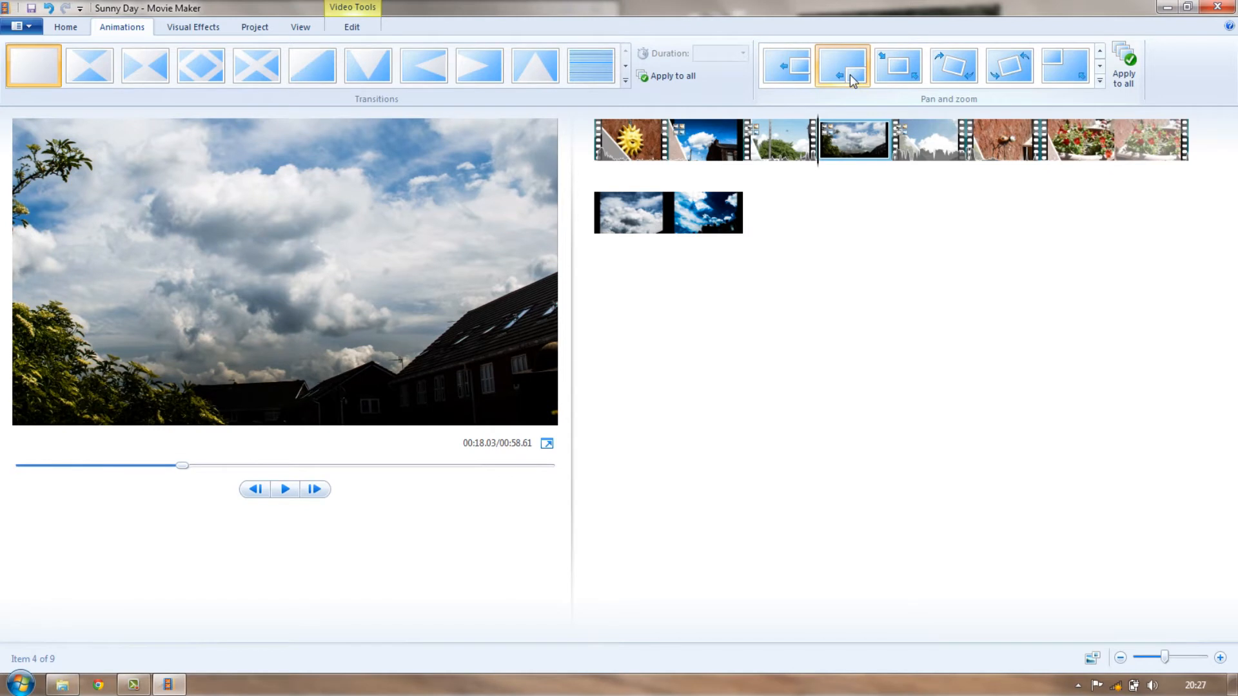
{"action": "left_click", "coordinate": [286, 490]}
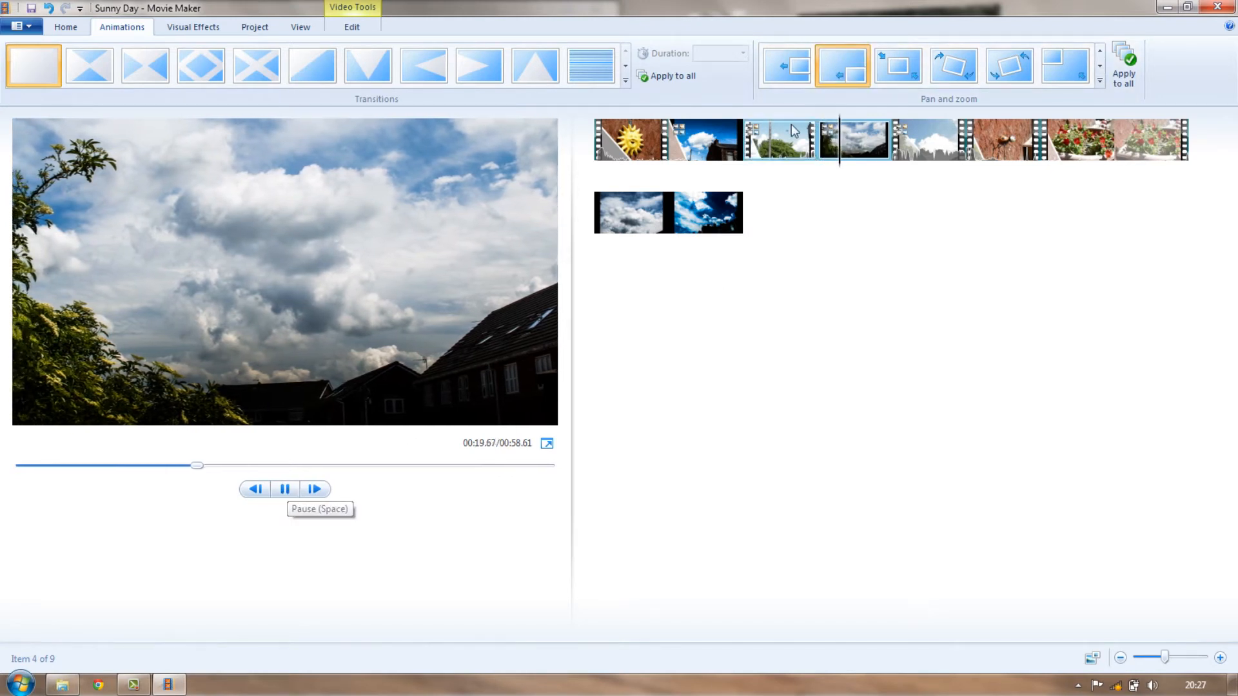
{"action": "left_click", "coordinate": [780, 59]}
{"action": "left_click", "coordinate": [288, 491]}
{"action": "left_click", "coordinate": [288, 491]}
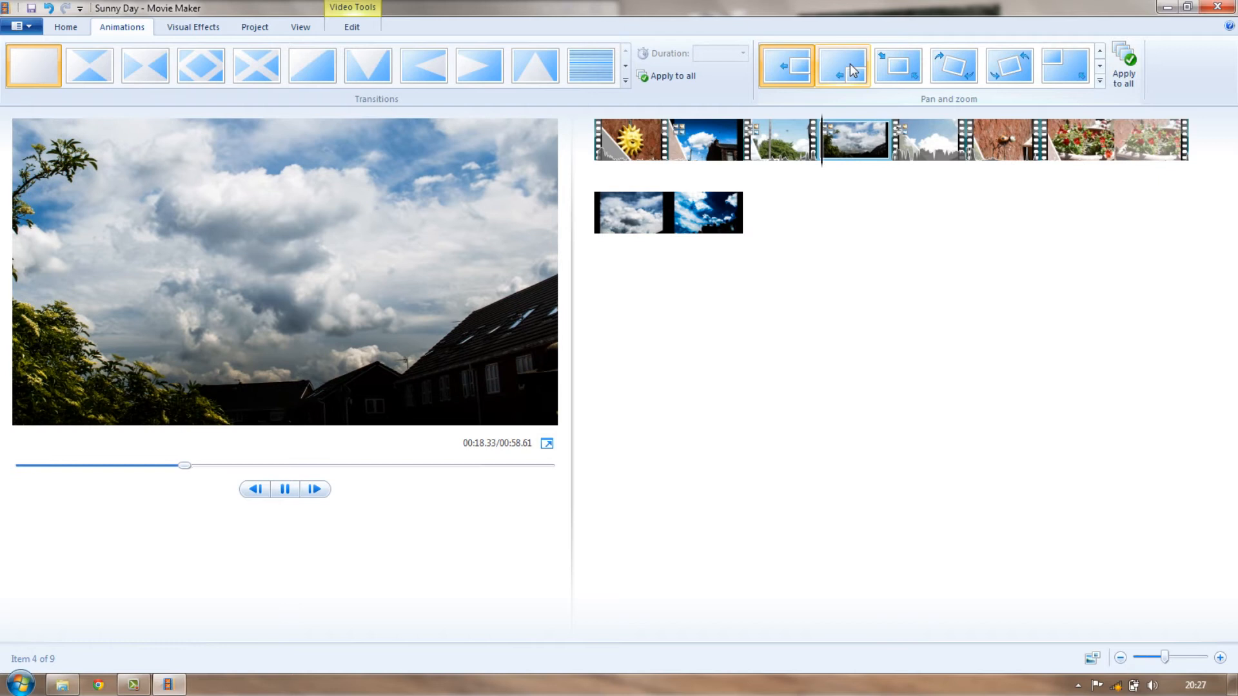
{"action": "left_click", "coordinate": [850, 63]}
{"action": "left_click", "coordinate": [286, 490]}
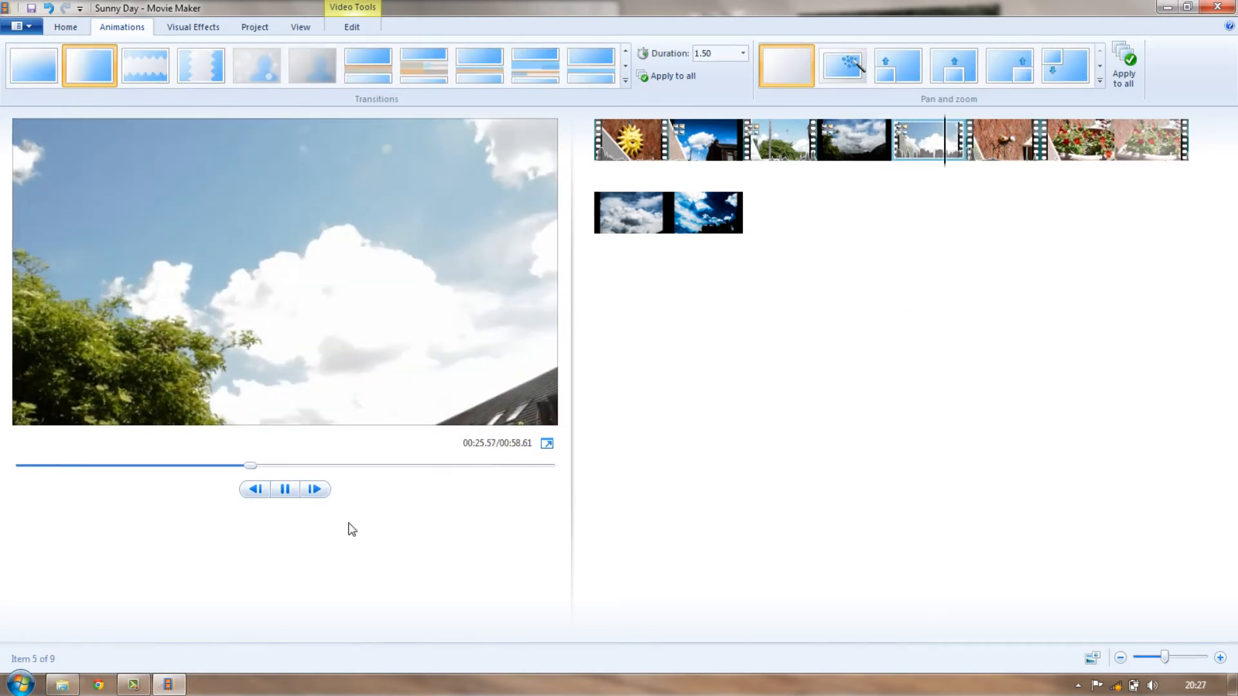
{"action": "left_click", "coordinate": [284, 490]}
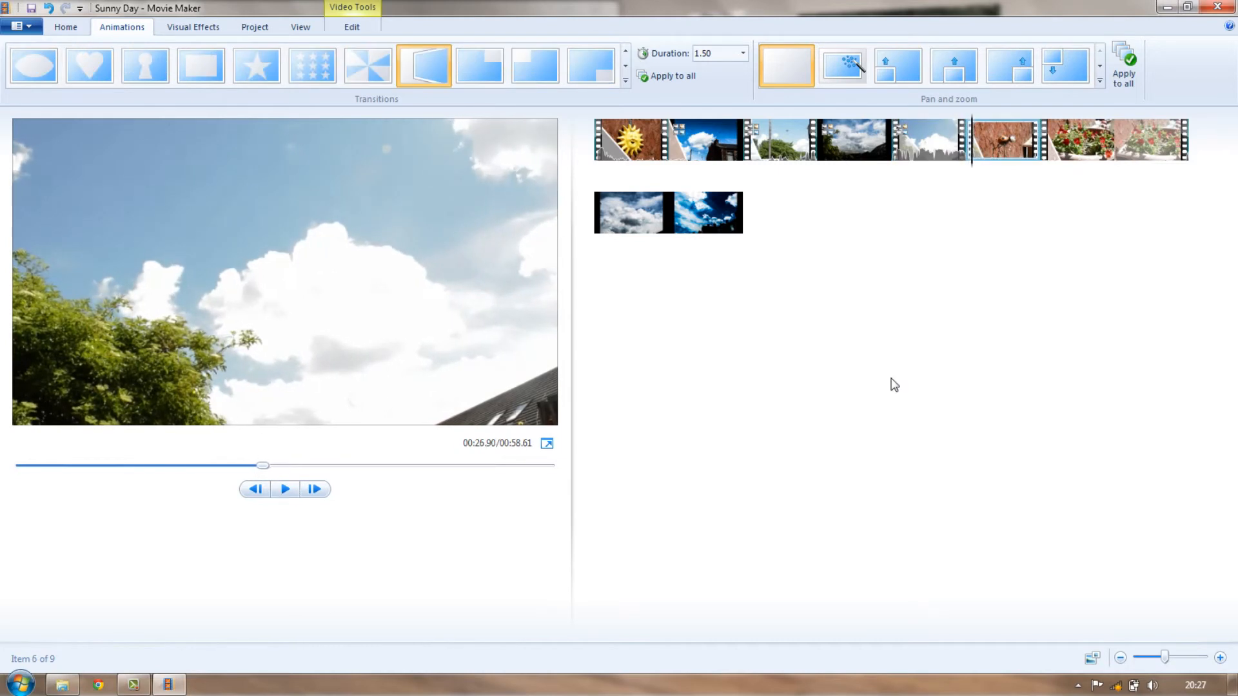
Step: Play the cloud clip from its start to check its transition from the rooftop cloud picture
{"action": "left_click", "coordinate": [928, 154]}
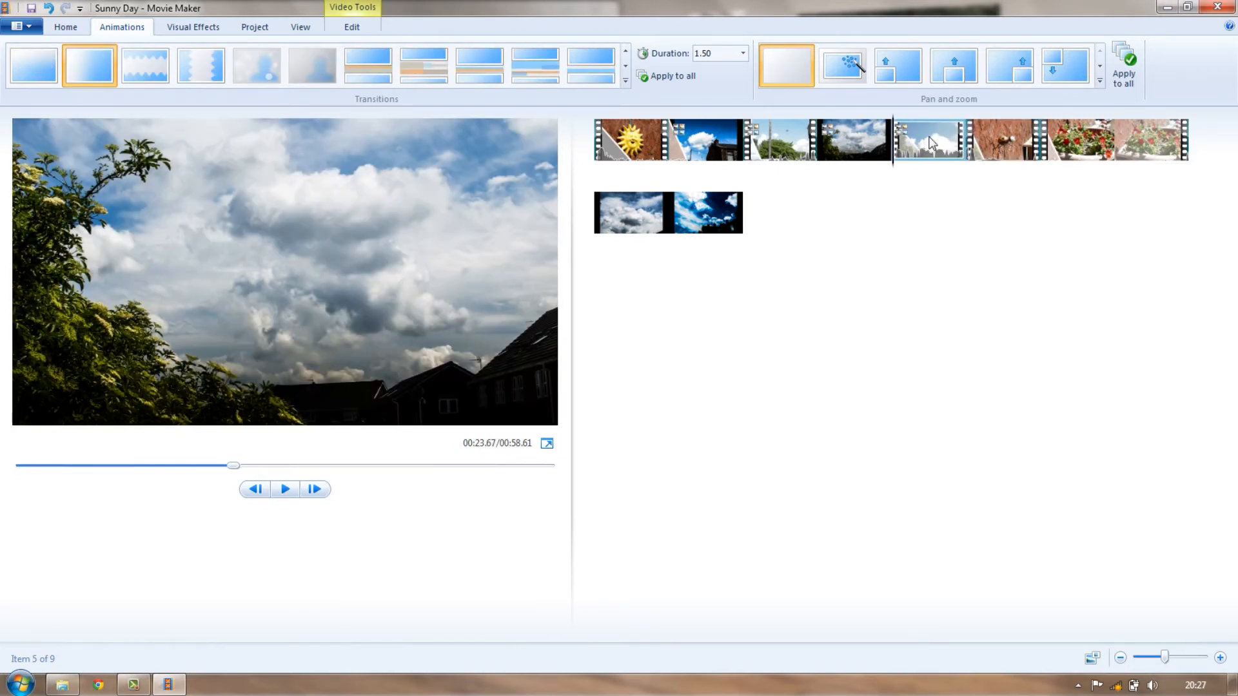
{"action": "left_click", "coordinate": [284, 489]}
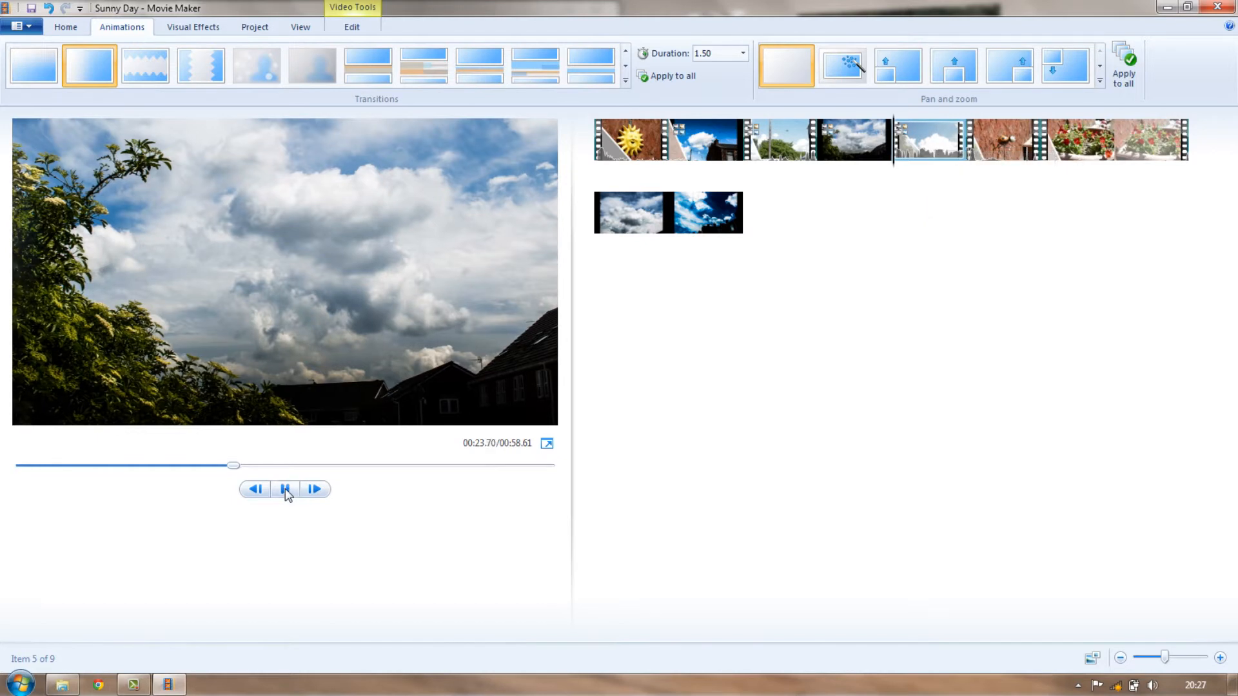
{"action": "left_click", "coordinate": [286, 490]}
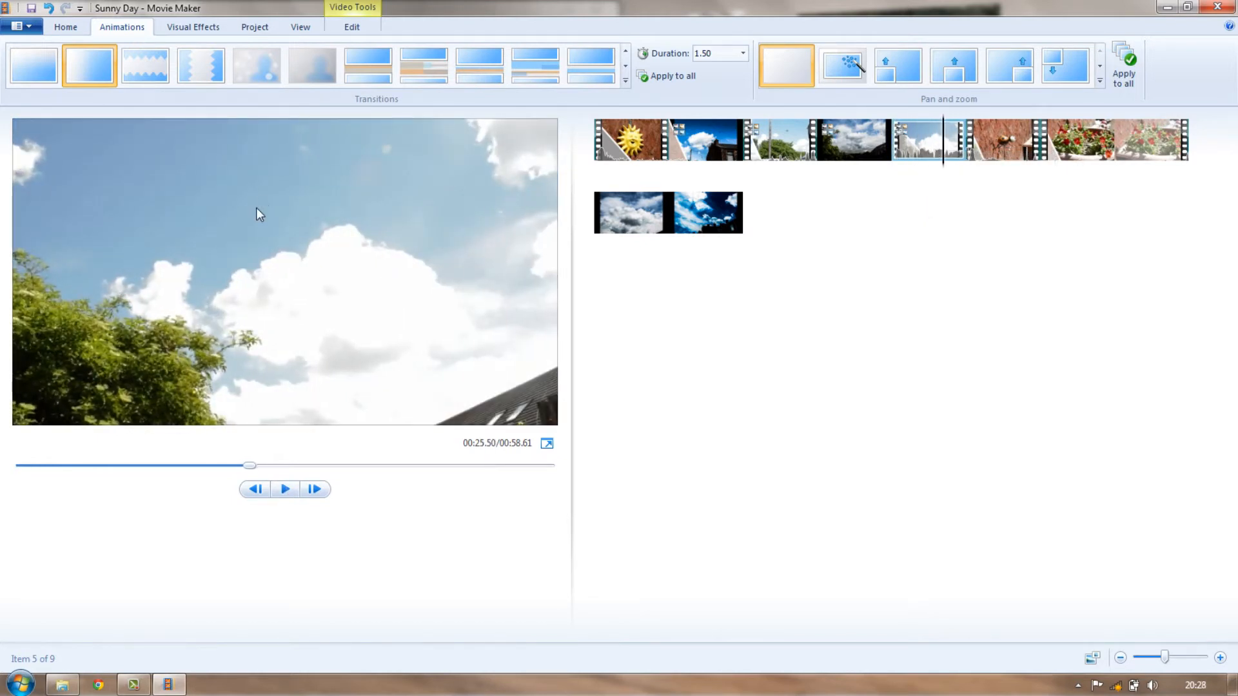
Step: Lower the brightness of the cloud clip and play part of it
{"action": "left_click", "coordinate": [185, 29]}
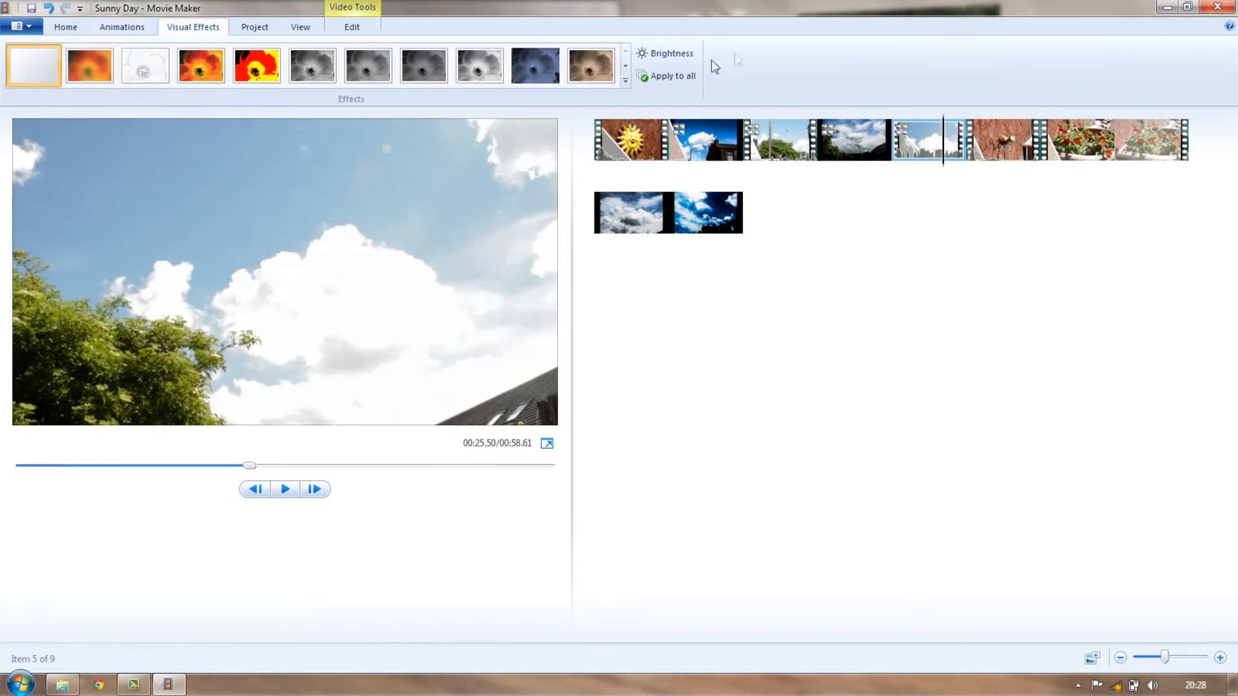
{"action": "left_click", "coordinate": [662, 55]}
{"action": "left_click_drag", "start_coordinate": [664, 78], "coordinate": [651, 79]}
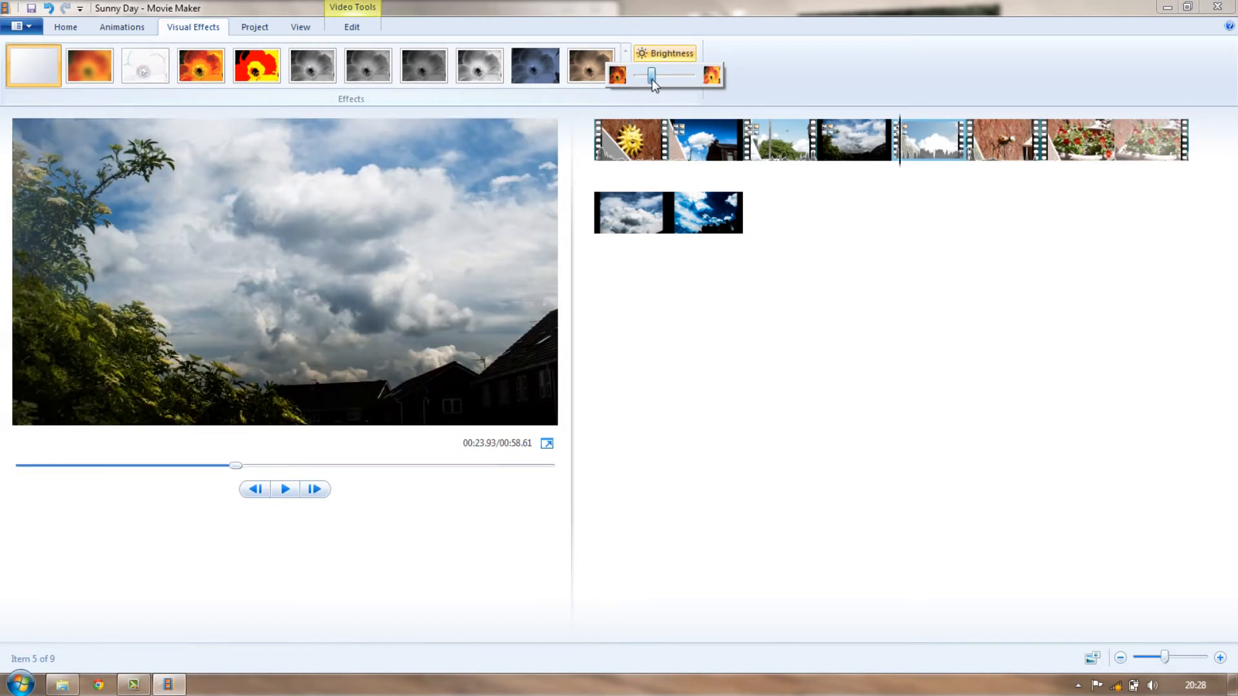
{"action": "left_click", "coordinate": [283, 489]}
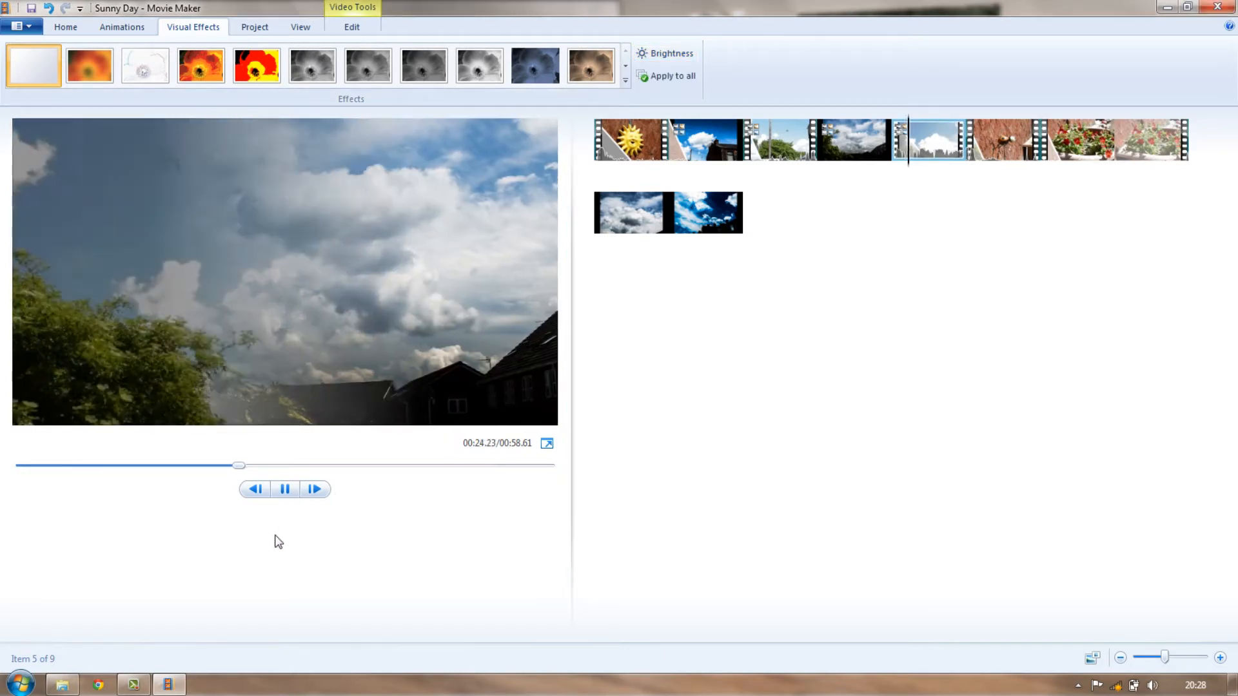
{"action": "left_click", "coordinate": [285, 489]}
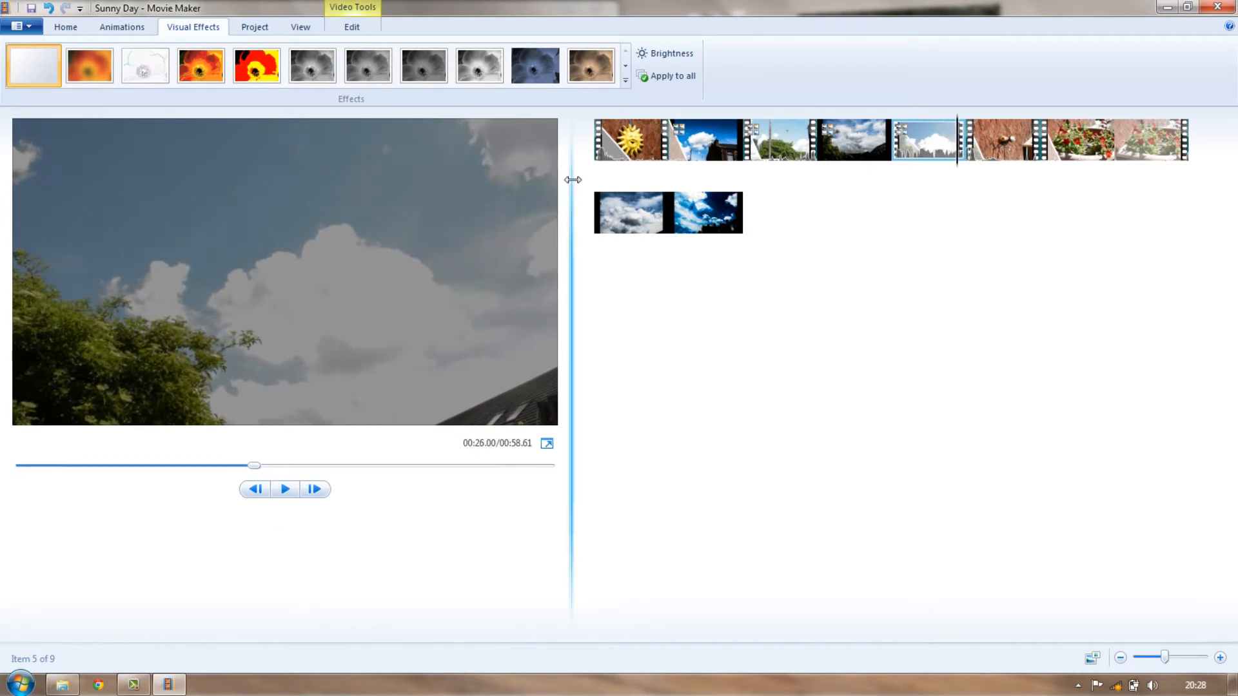
Step: Preview visual effects on the cloud clip, apply the Cinematic effect and play through into the ladybird clip
{"action": "left_click", "coordinate": [625, 80]}
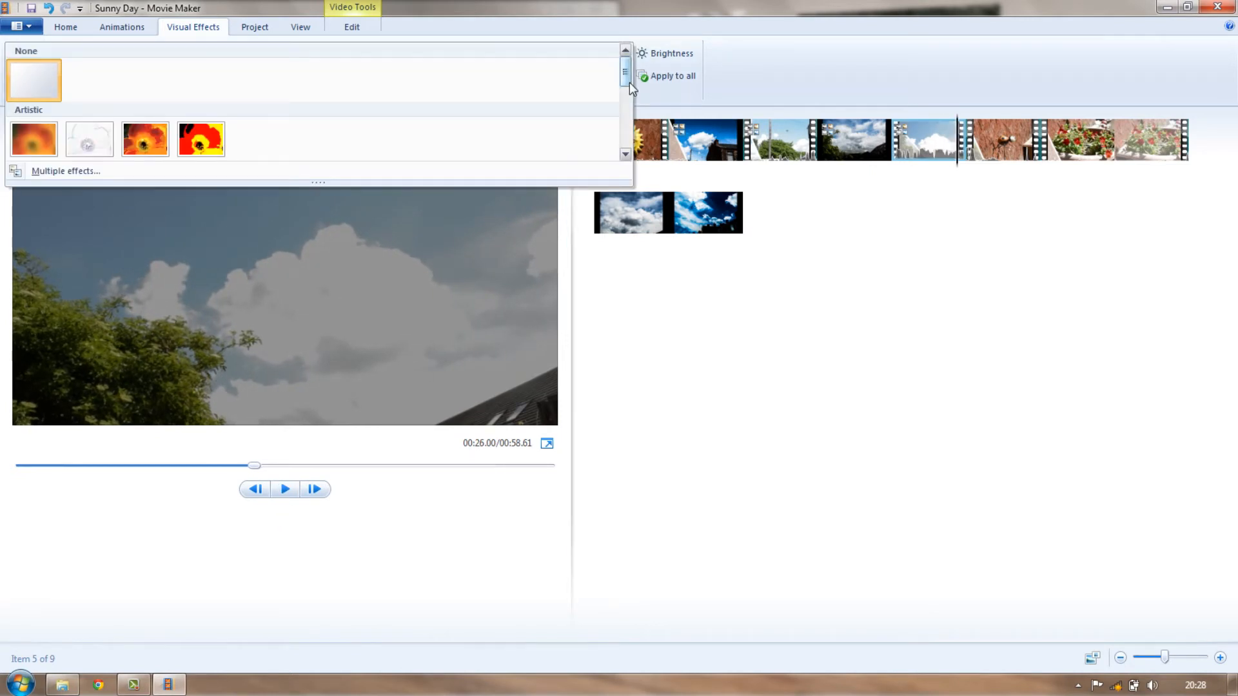
{"action": "scroll", "coordinate": [582, 138], "scroll_direction": "down", "scroll_amount": 5}
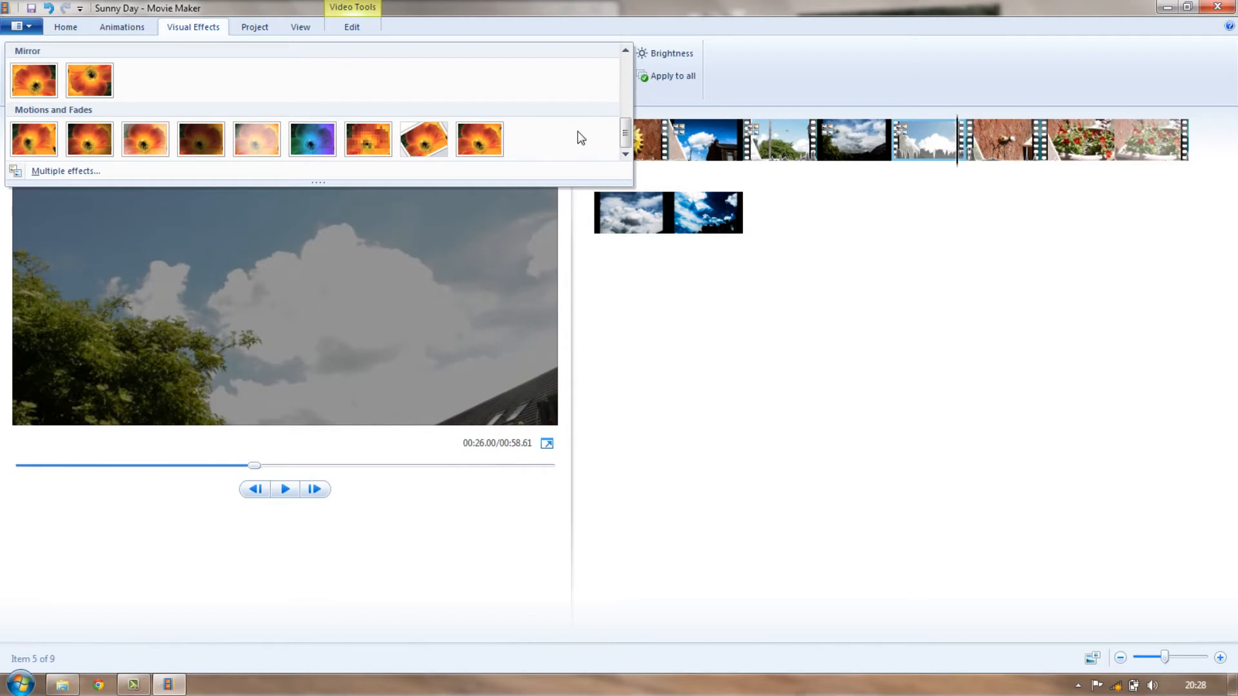
{"action": "scroll", "coordinate": [581, 138], "scroll_direction": "down", "scroll_amount": 3}
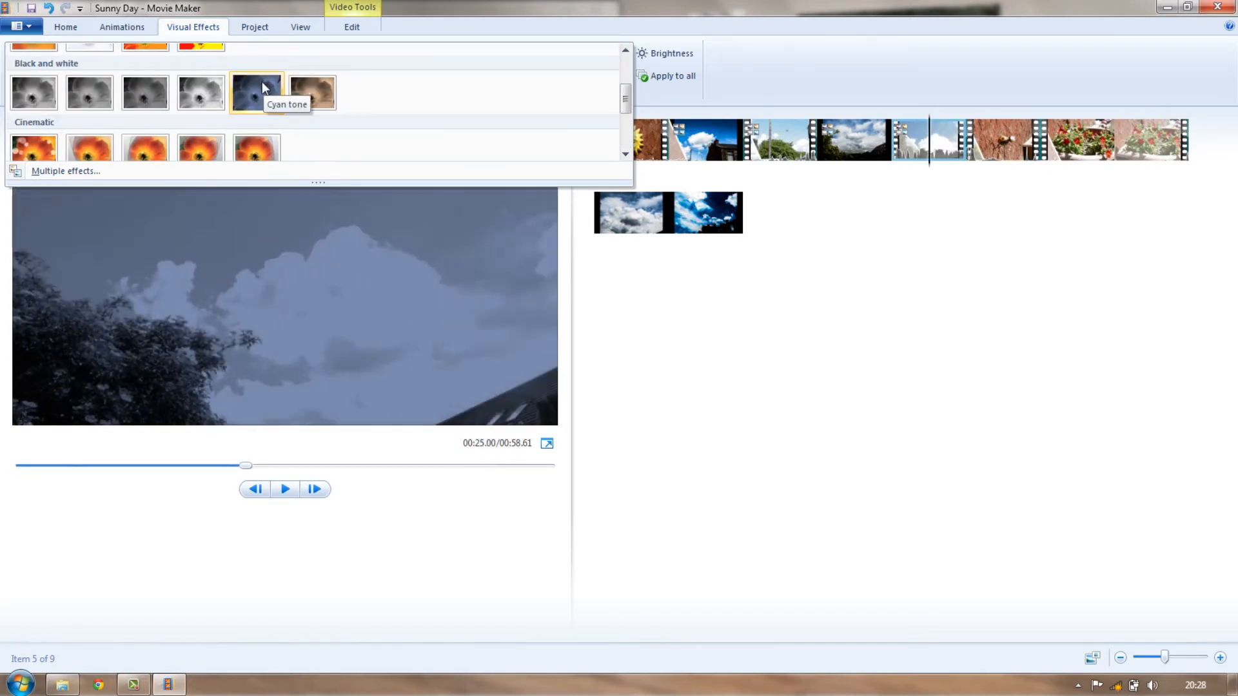
{"action": "scroll", "coordinate": [190, 101], "scroll_direction": "up", "scroll_amount": 3}
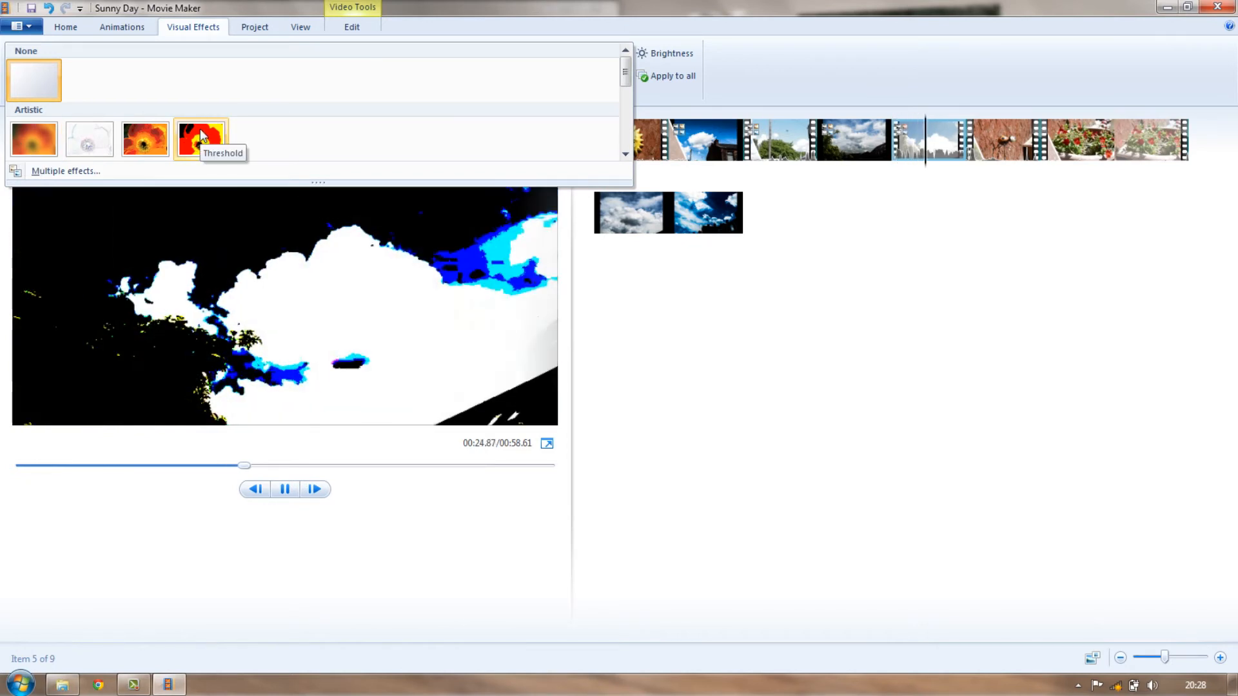
{"action": "scroll", "coordinate": [201, 135], "scroll_direction": "down", "scroll_amount": 3}
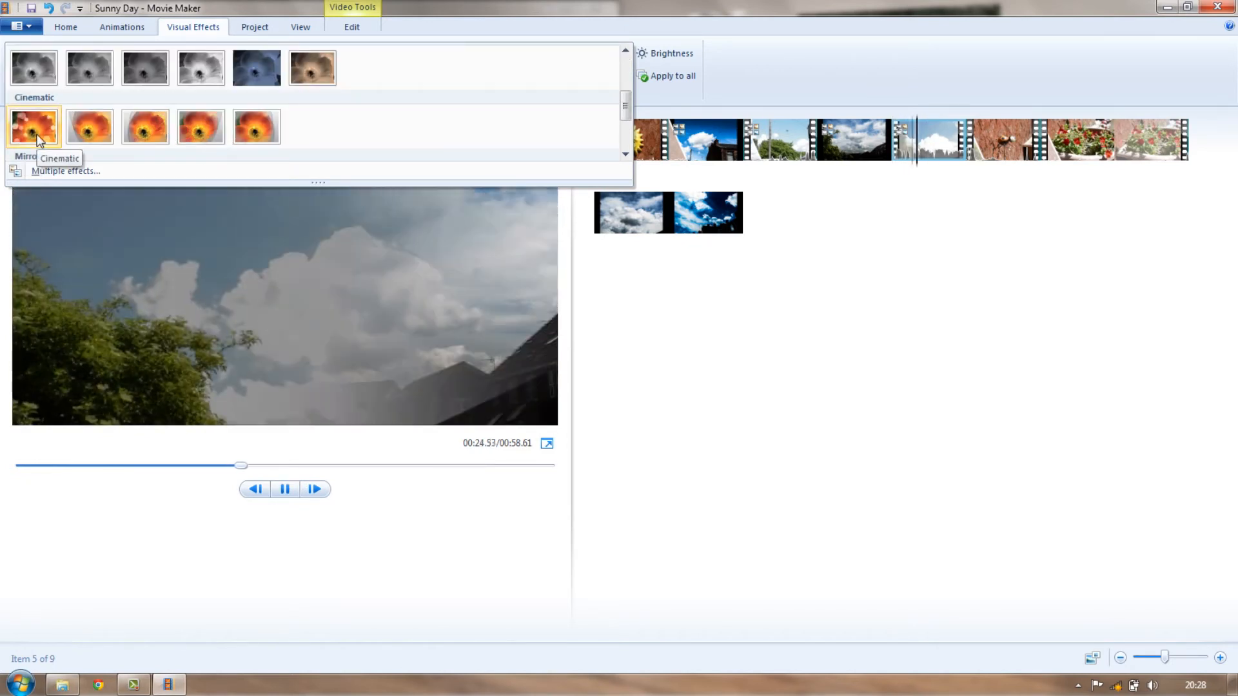
{"action": "left_click", "coordinate": [38, 138]}
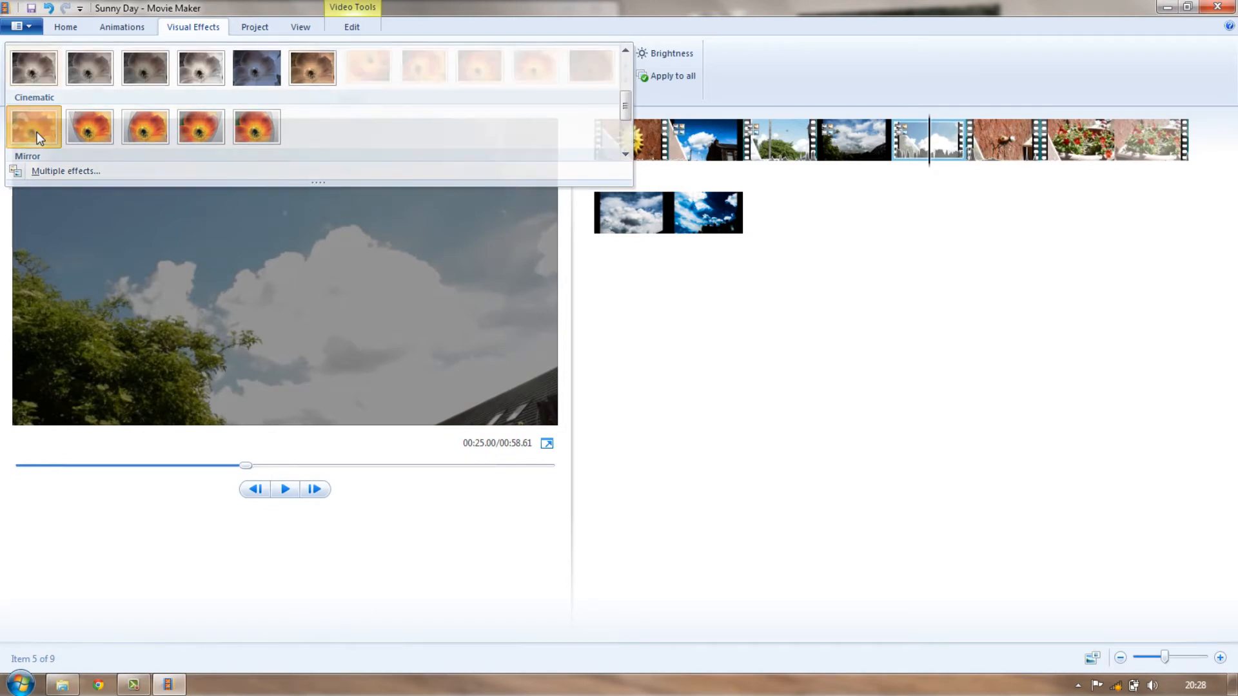
{"action": "left_click", "coordinate": [282, 490]}
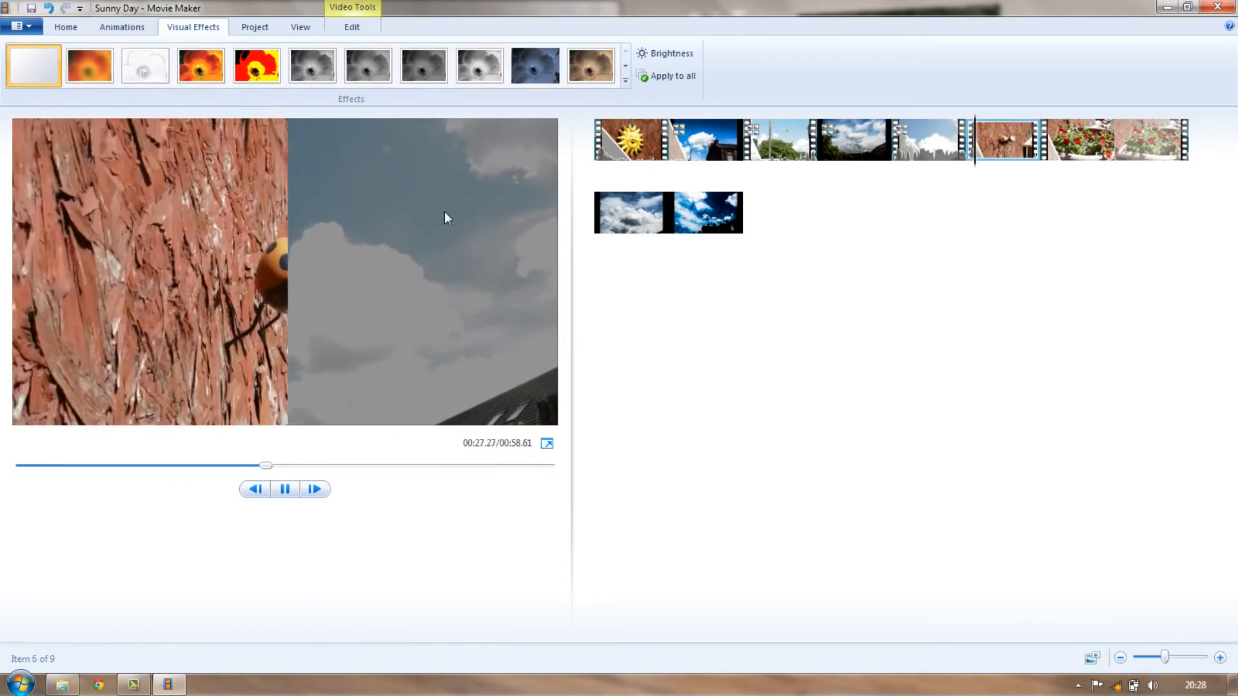
{"action": "left_click", "coordinate": [285, 488]}
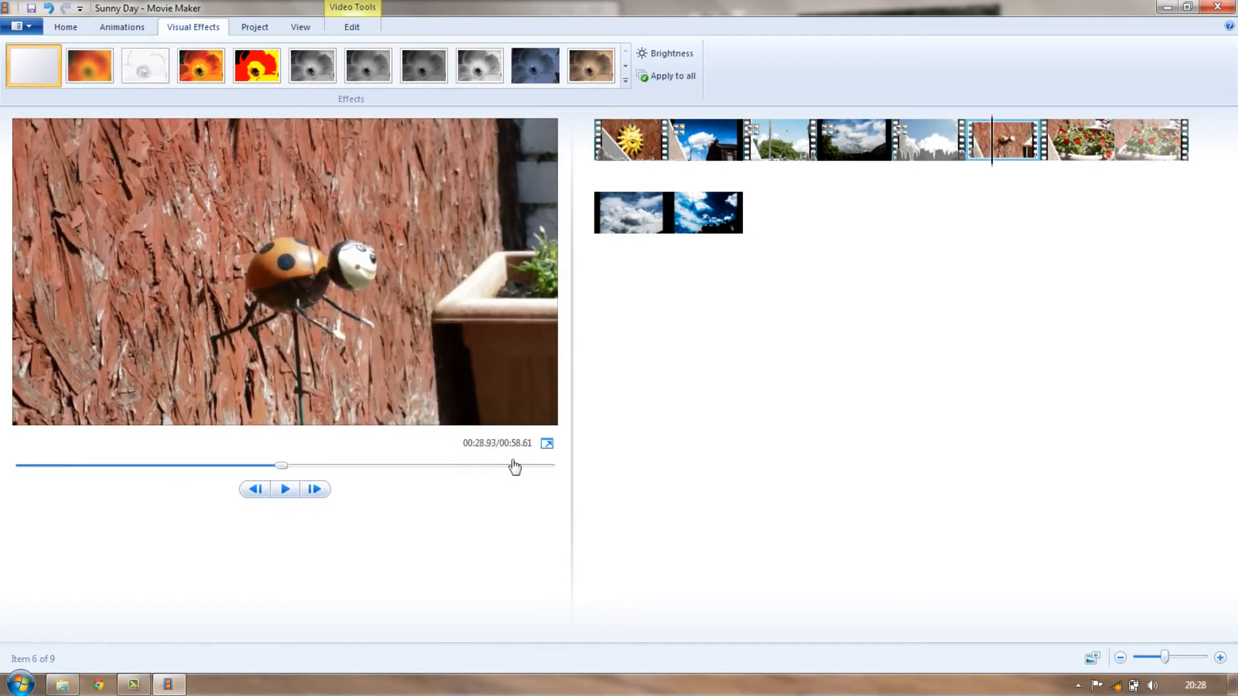
Step: Replace the cloud clip's transition with Crossfade
{"action": "left_click", "coordinate": [926, 143]}
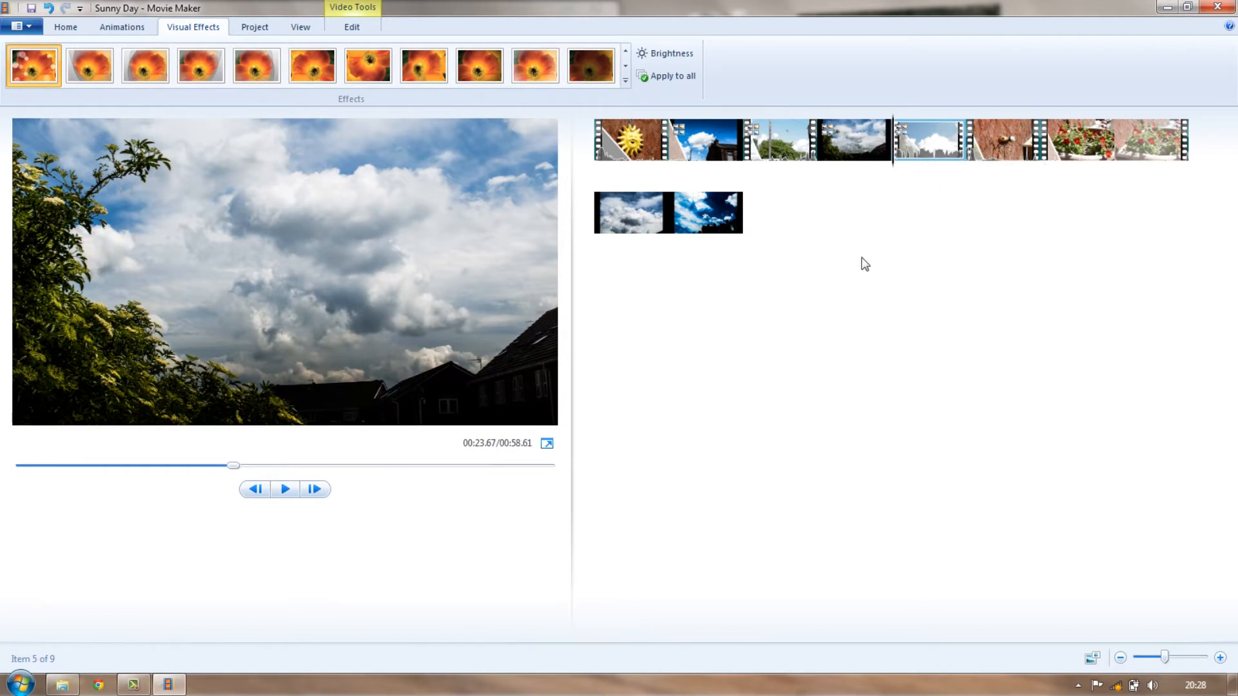
{"action": "left_click", "coordinate": [124, 29]}
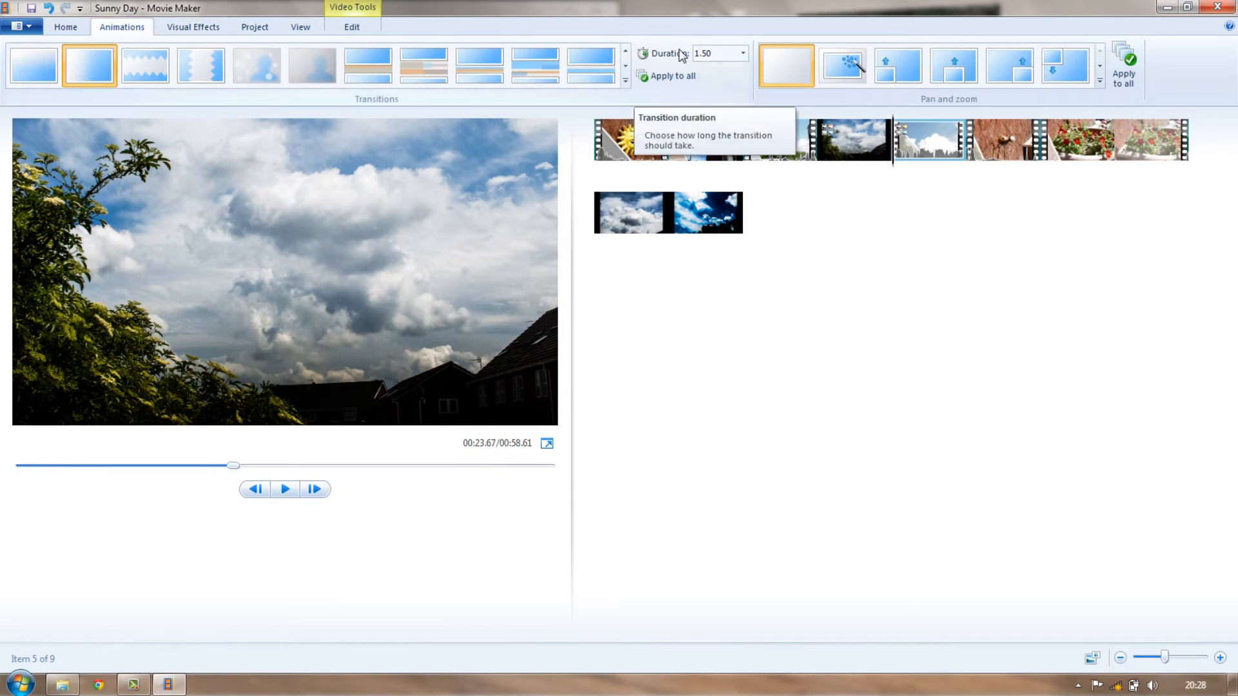
{"action": "left_click", "coordinate": [85, 68]}
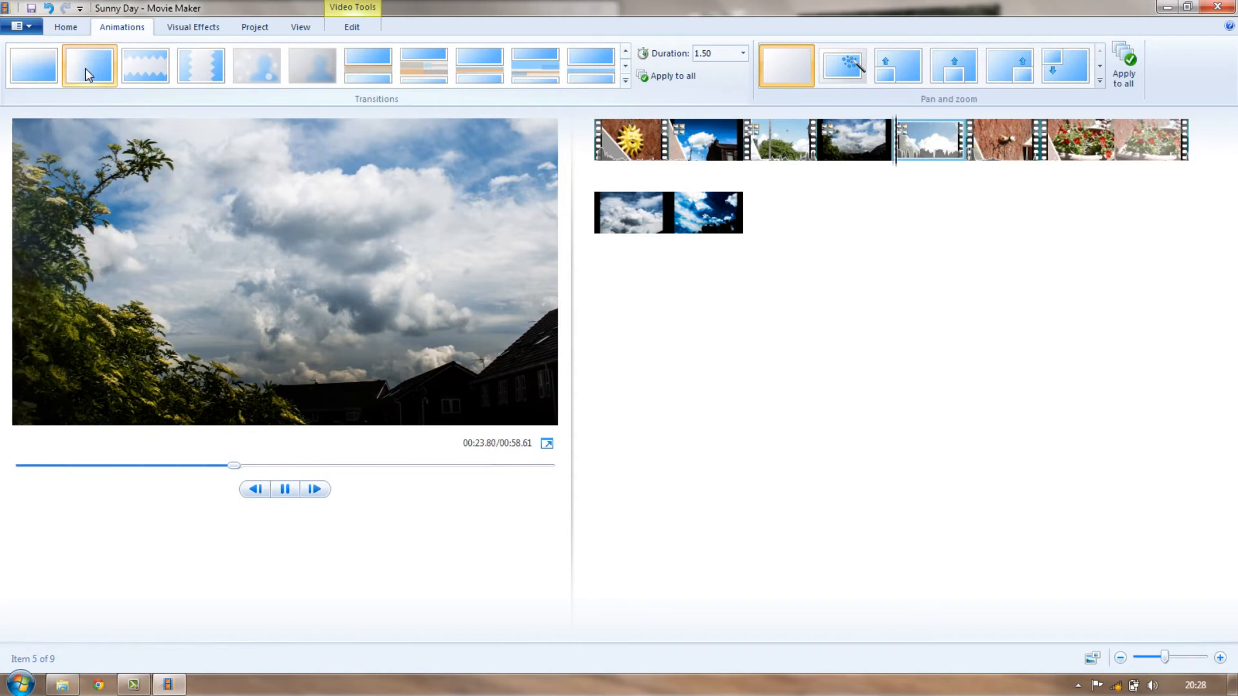
{"action": "left_click", "coordinate": [629, 82]}
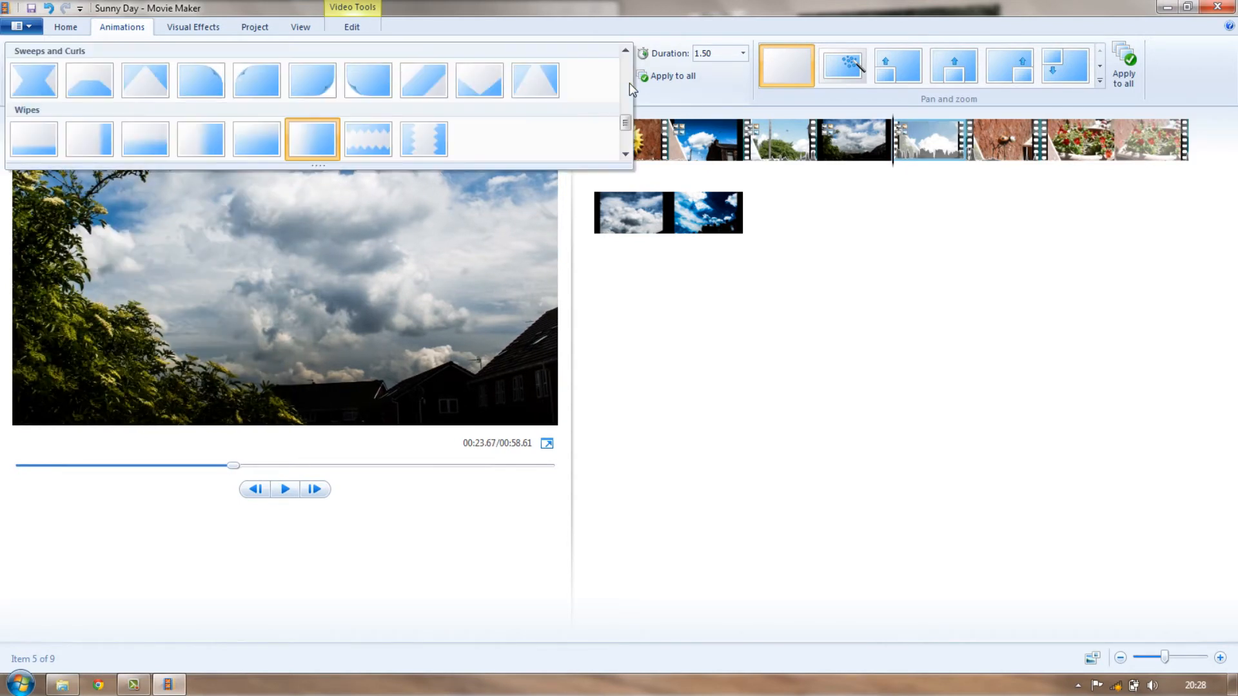
{"action": "scroll", "coordinate": [506, 114], "scroll_direction": "up", "scroll_amount": 5}
{"action": "scroll", "coordinate": [498, 112], "scroll_direction": "down", "scroll_amount": 3}
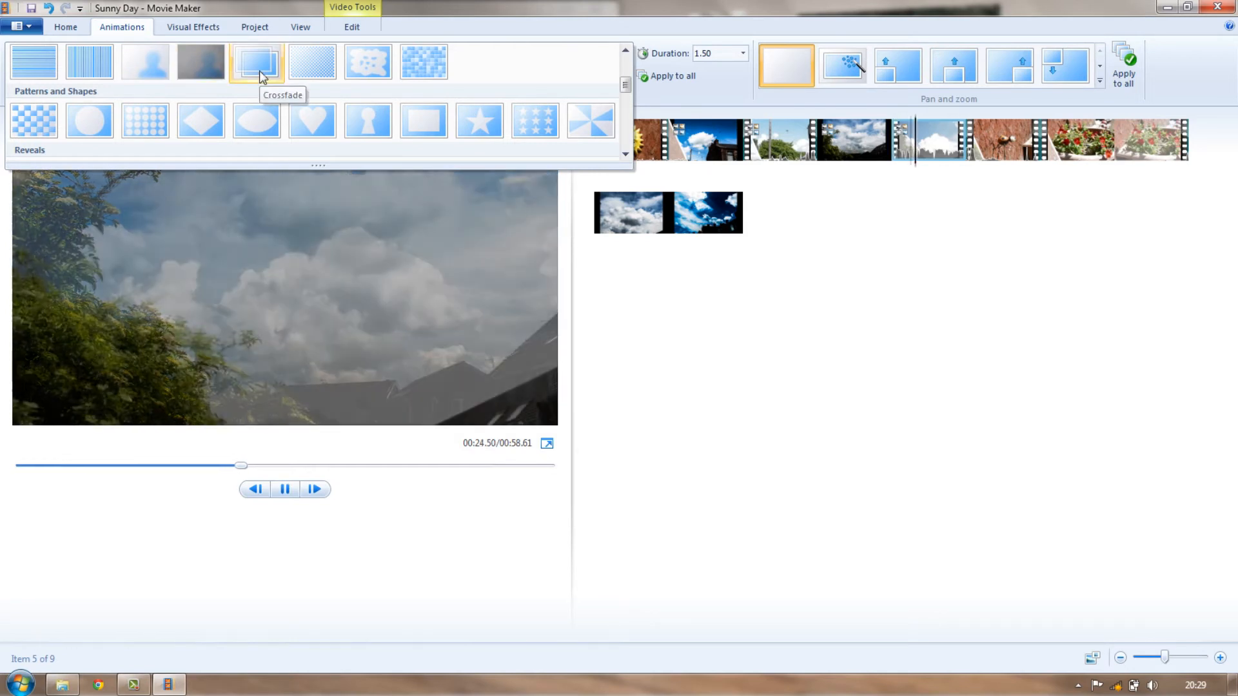
{"action": "left_click", "coordinate": [259, 71]}
Step: Set the cloud clip's transition duration to 0.25 and play a moment of it
{"action": "left_click", "coordinate": [743, 53]}
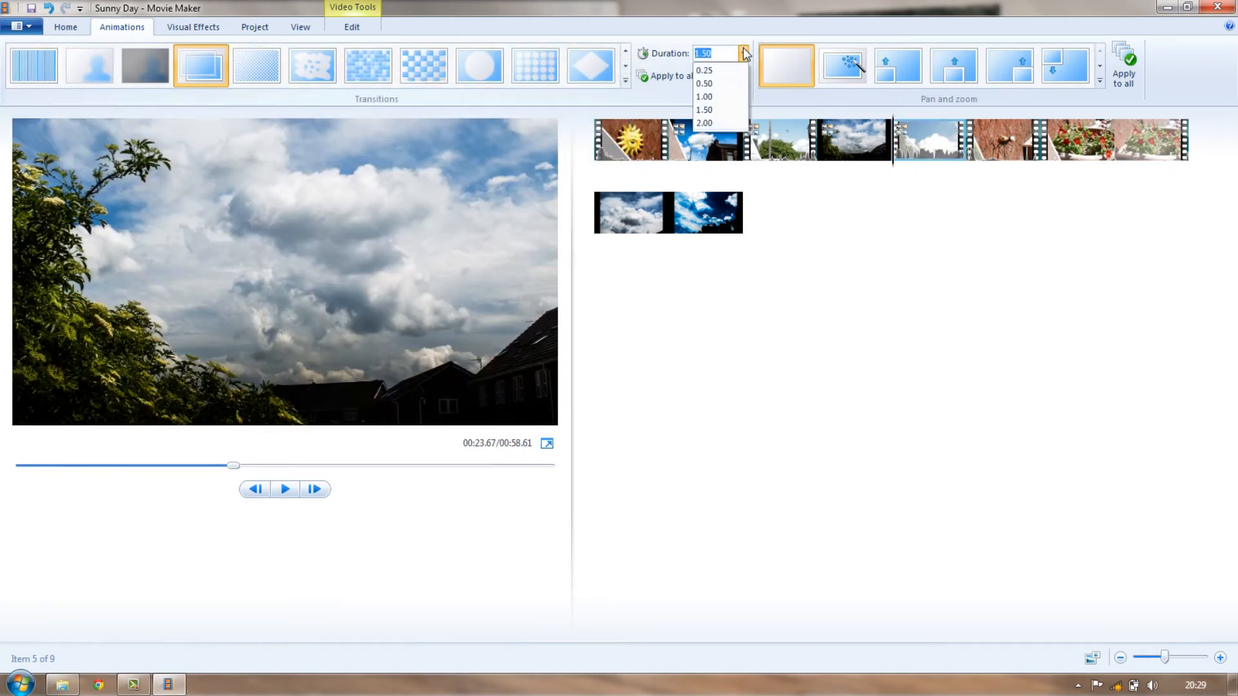
{"action": "left_click", "coordinate": [729, 71]}
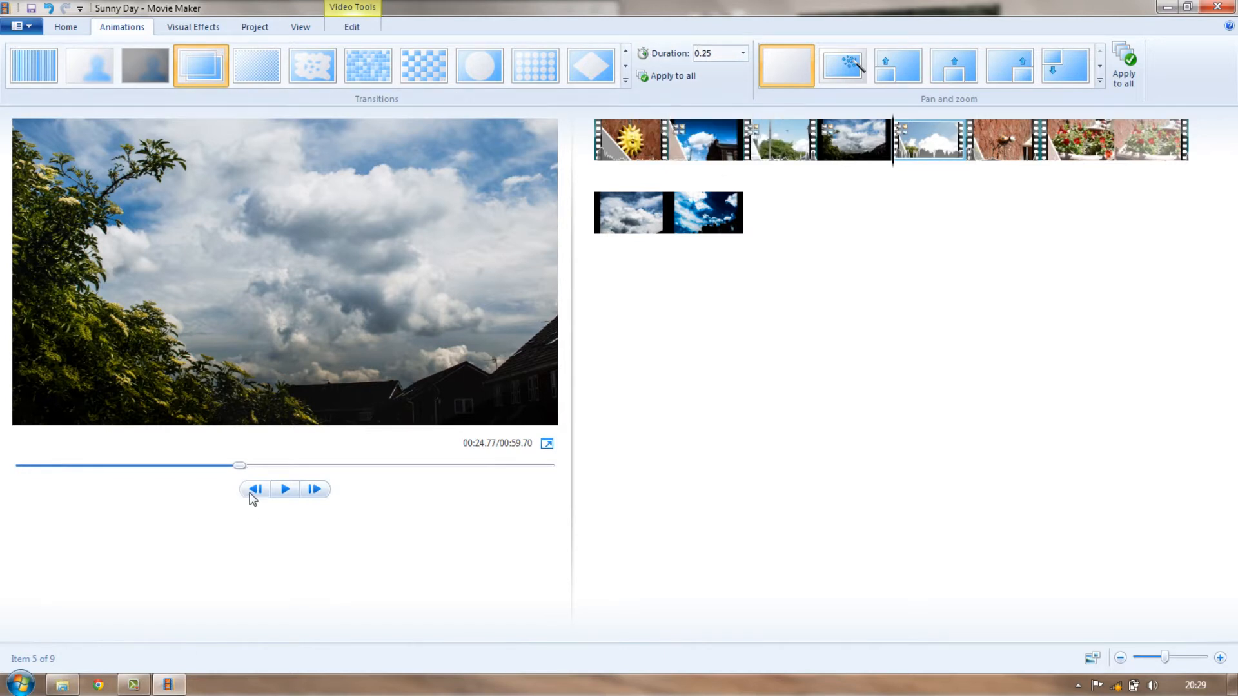
{"action": "left_click", "coordinate": [289, 488]}
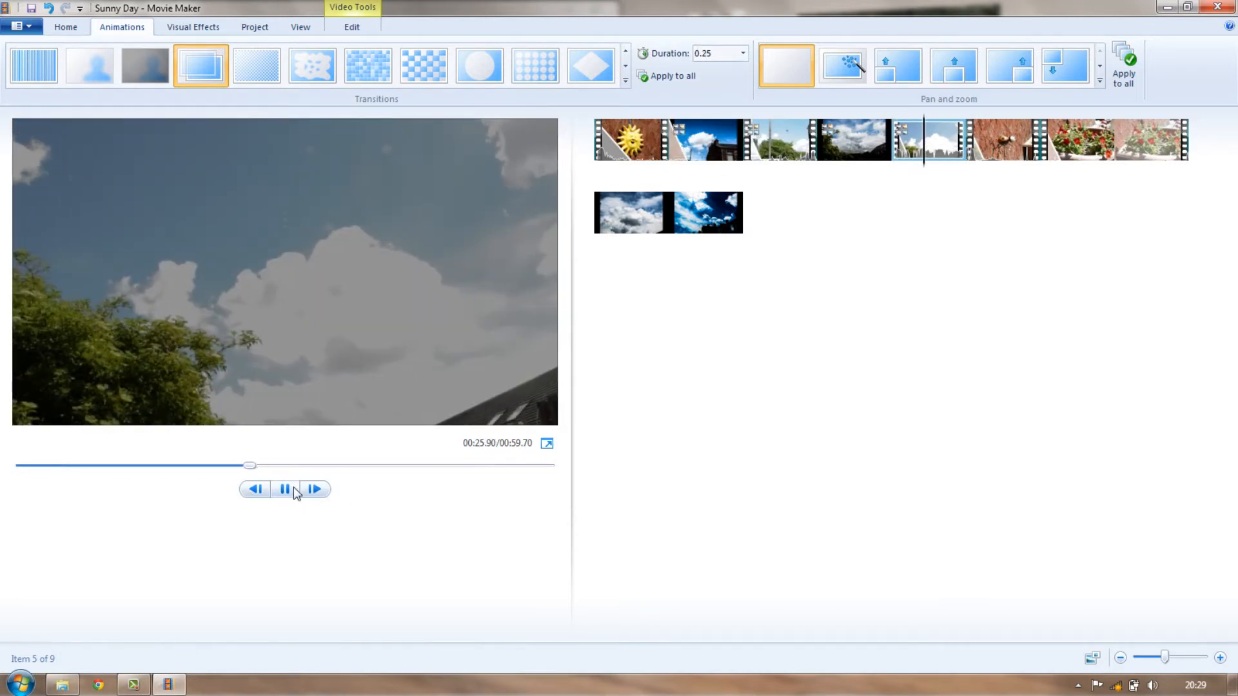
{"action": "left_click", "coordinate": [287, 491]}
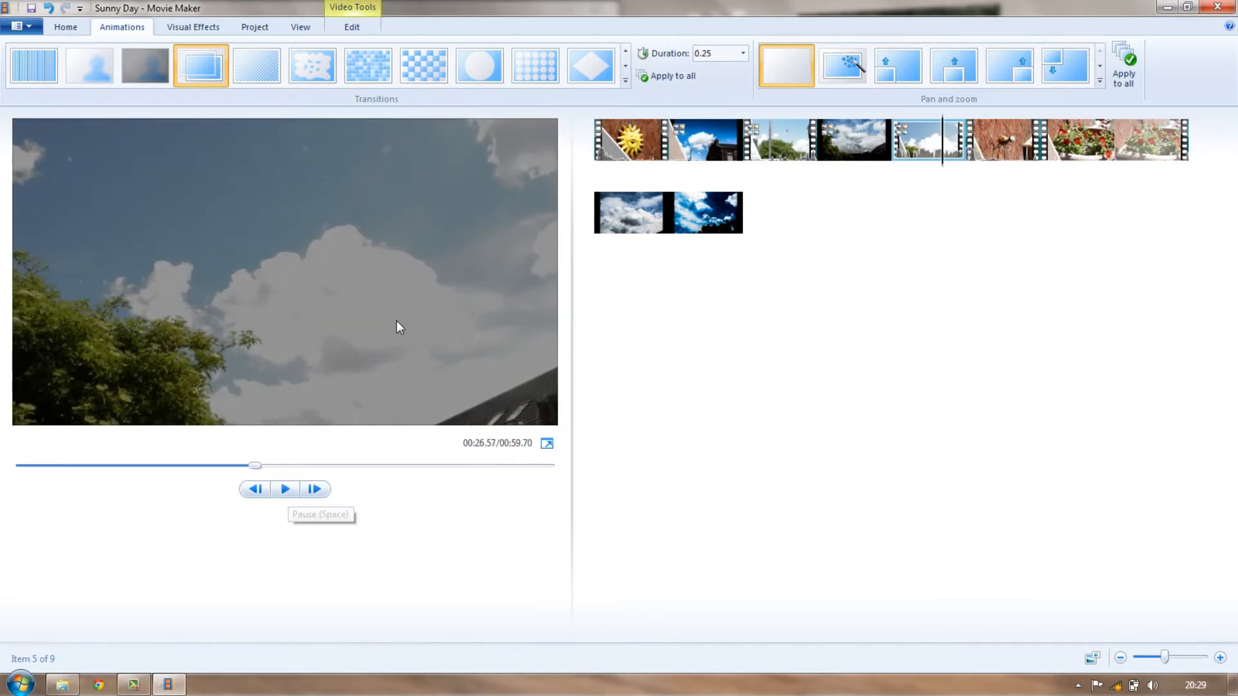
Step: Move the Outside.jpg picture in front of the ladybird clip, give it a zoom-in at the bottom-right corner, and play part of it
{"action": "left_click", "coordinate": [1008, 140]}
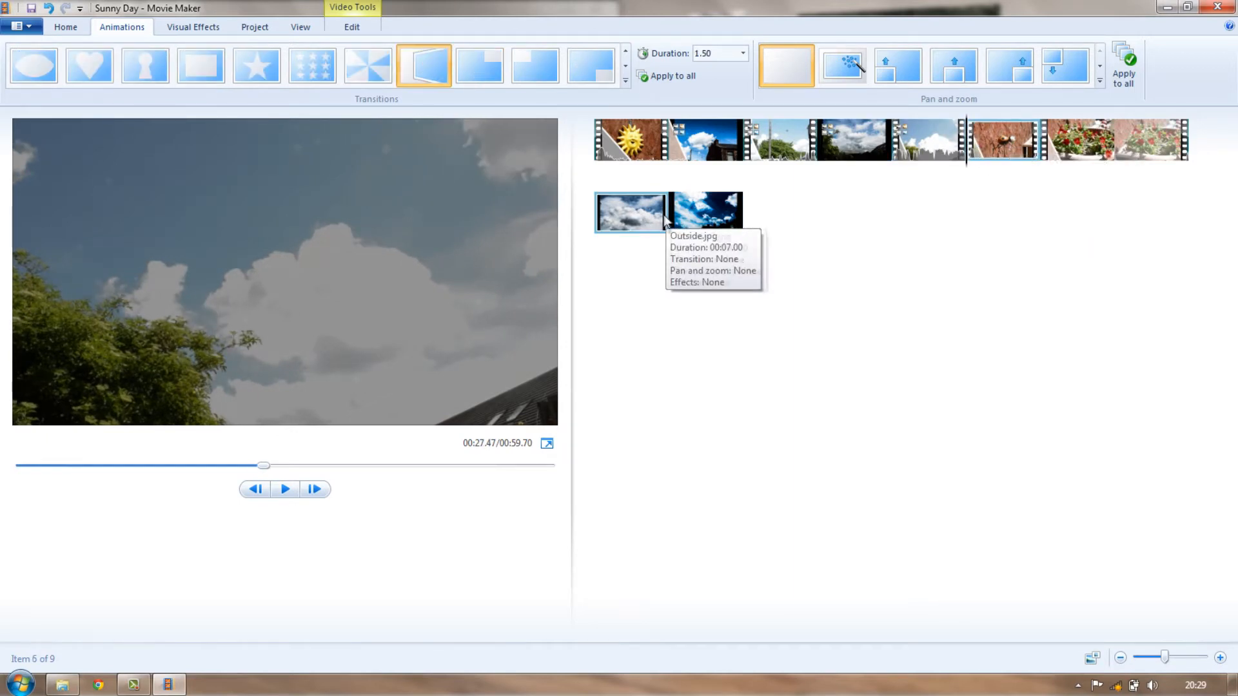
{"action": "left_click_drag", "start_coordinate": [644, 215], "coordinate": [979, 165]}
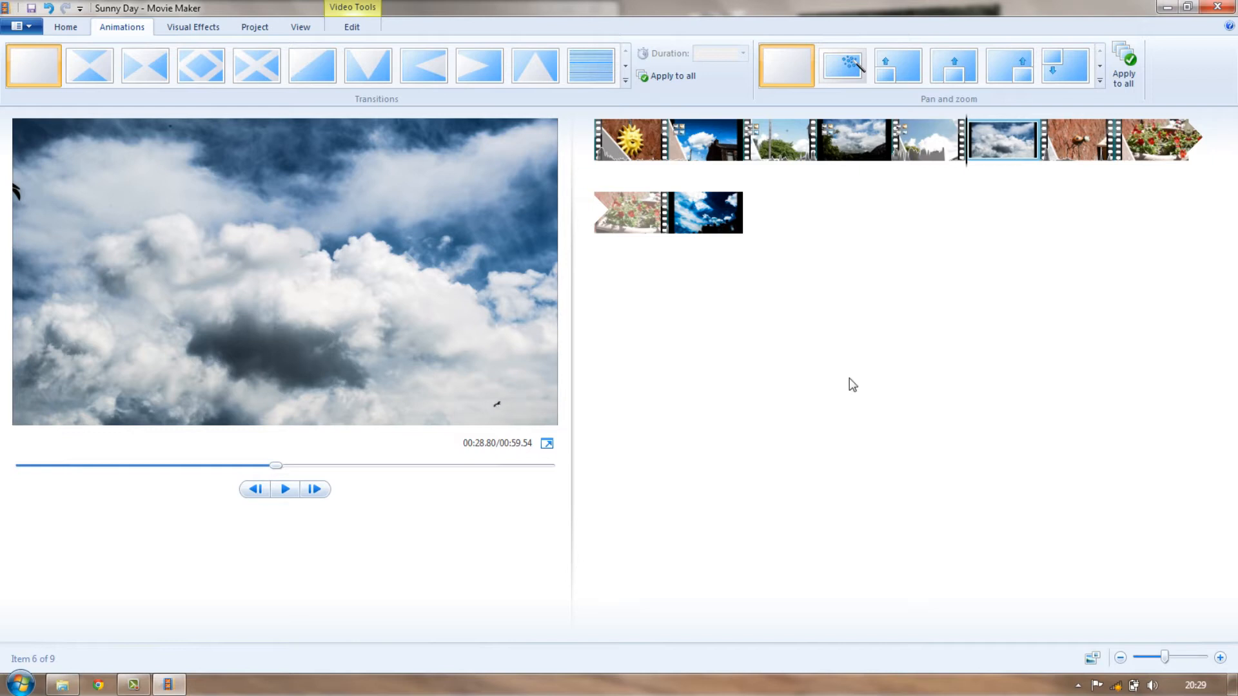
{"action": "left_click", "coordinate": [1100, 80]}
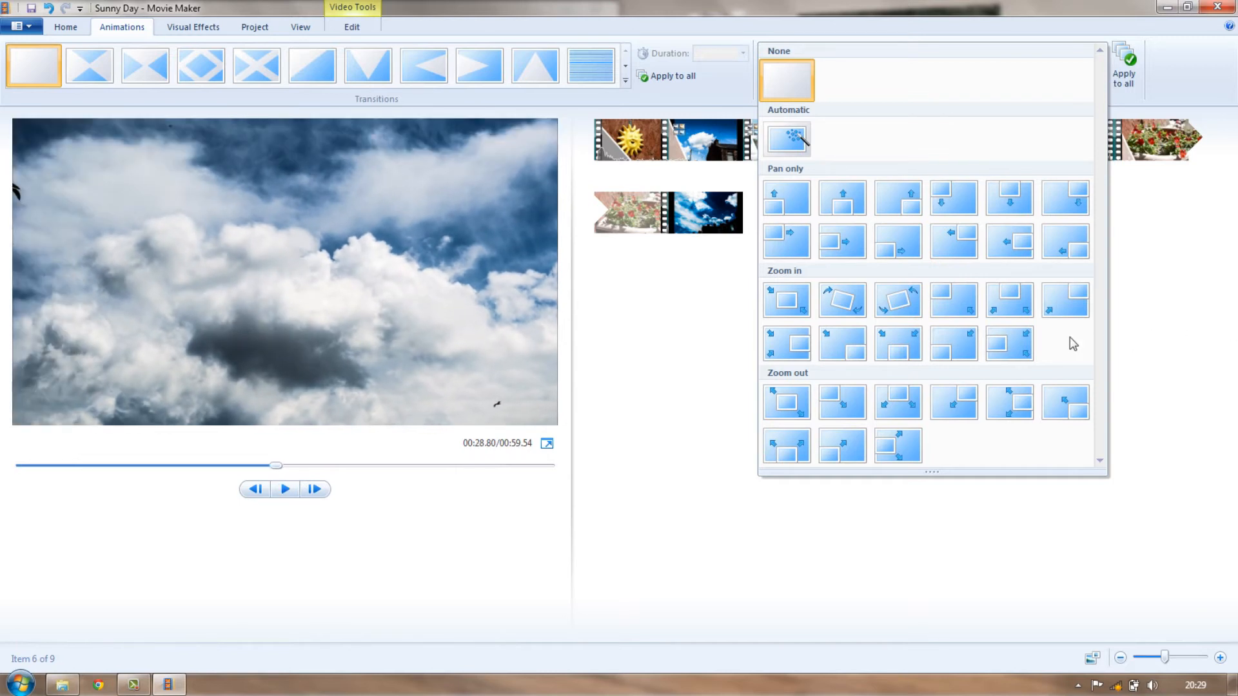
{"action": "left_click", "coordinate": [849, 344]}
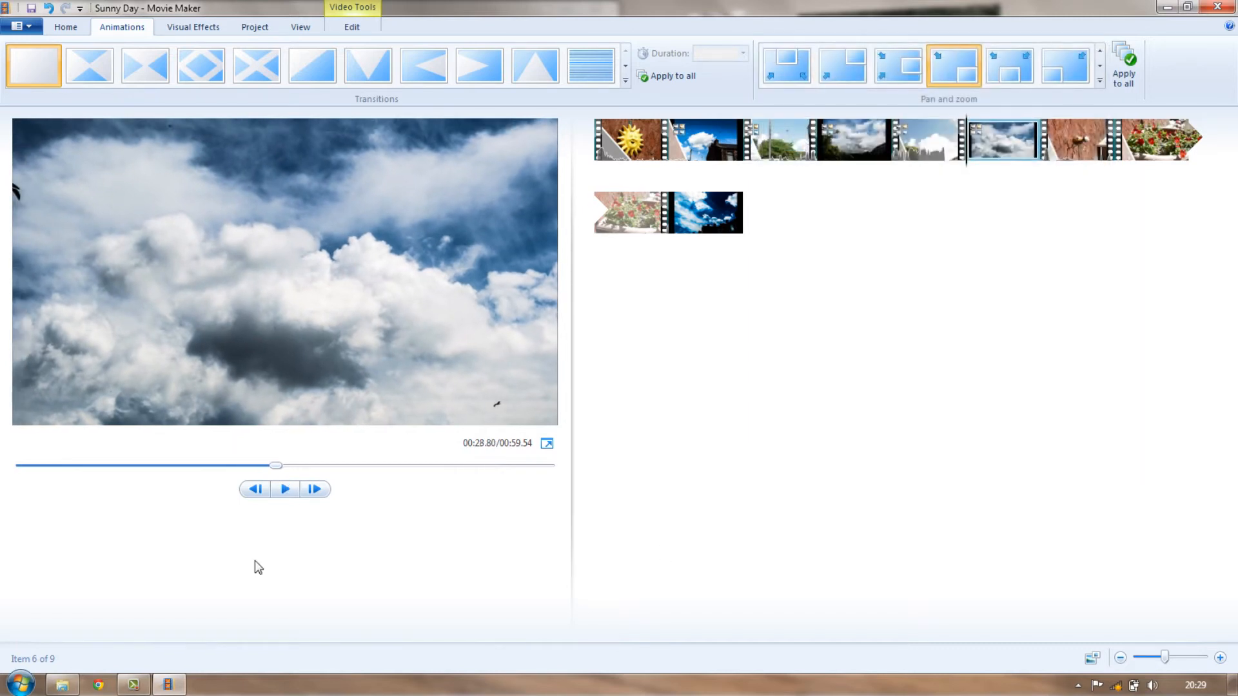
{"action": "left_click", "coordinate": [291, 490]}
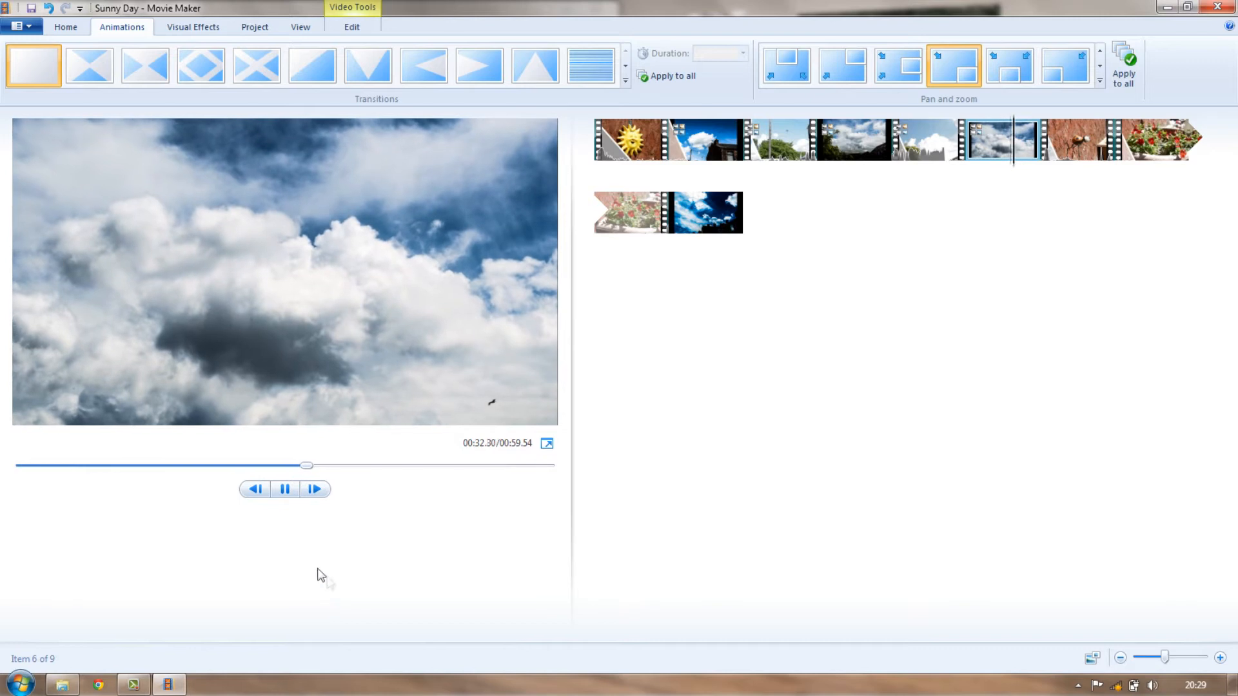
{"action": "left_click", "coordinate": [285, 489]}
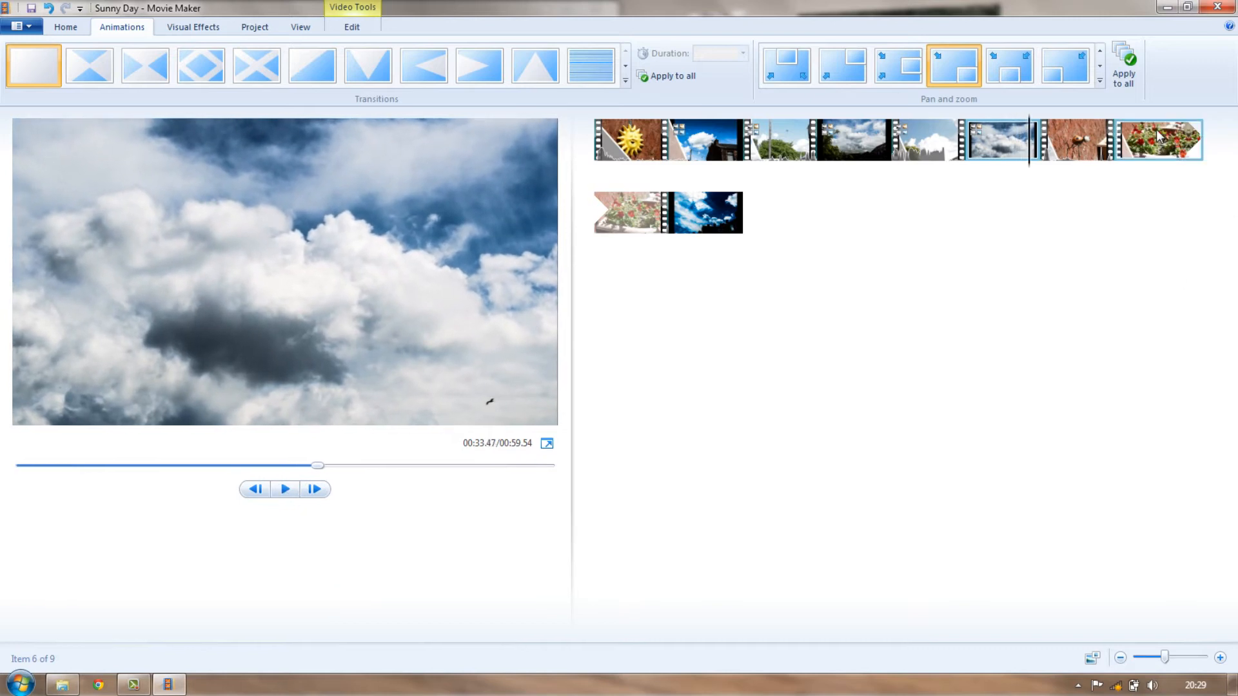
Step: Change the Outside.jpg picture's pan and zoom to Zoom in center and rotate left, and add a Crossfade transition to it
{"action": "left_click", "coordinate": [1100, 80]}
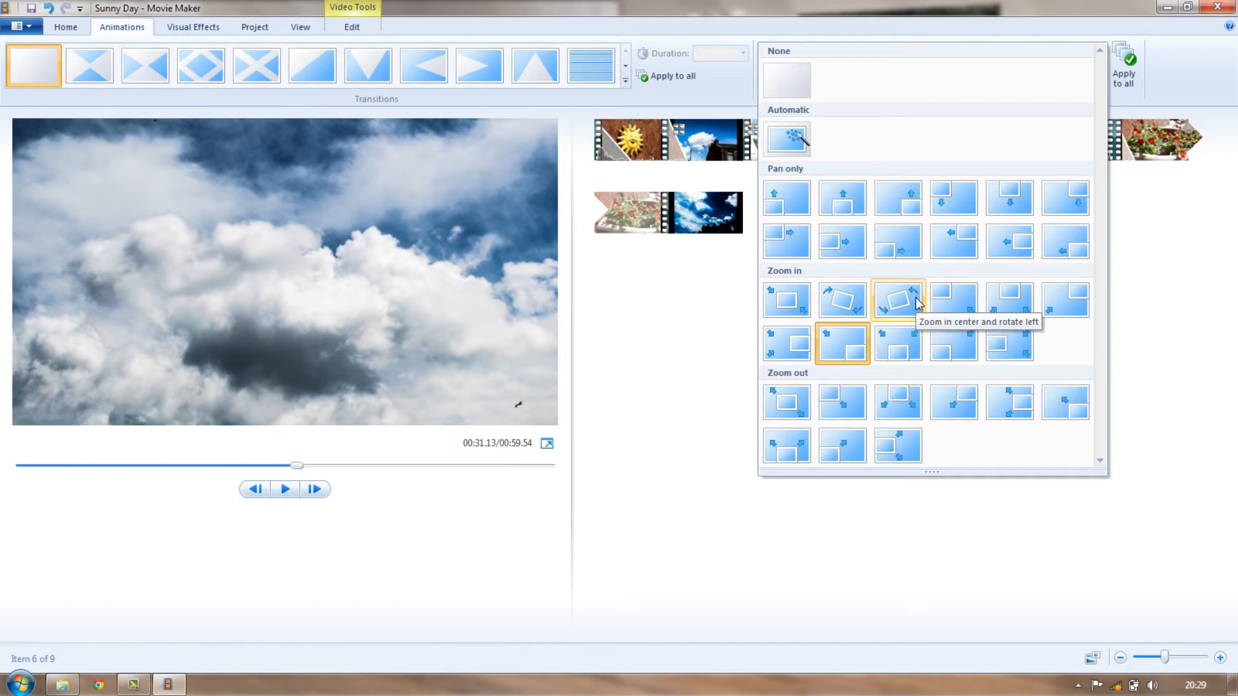
{"action": "left_click", "coordinate": [916, 297]}
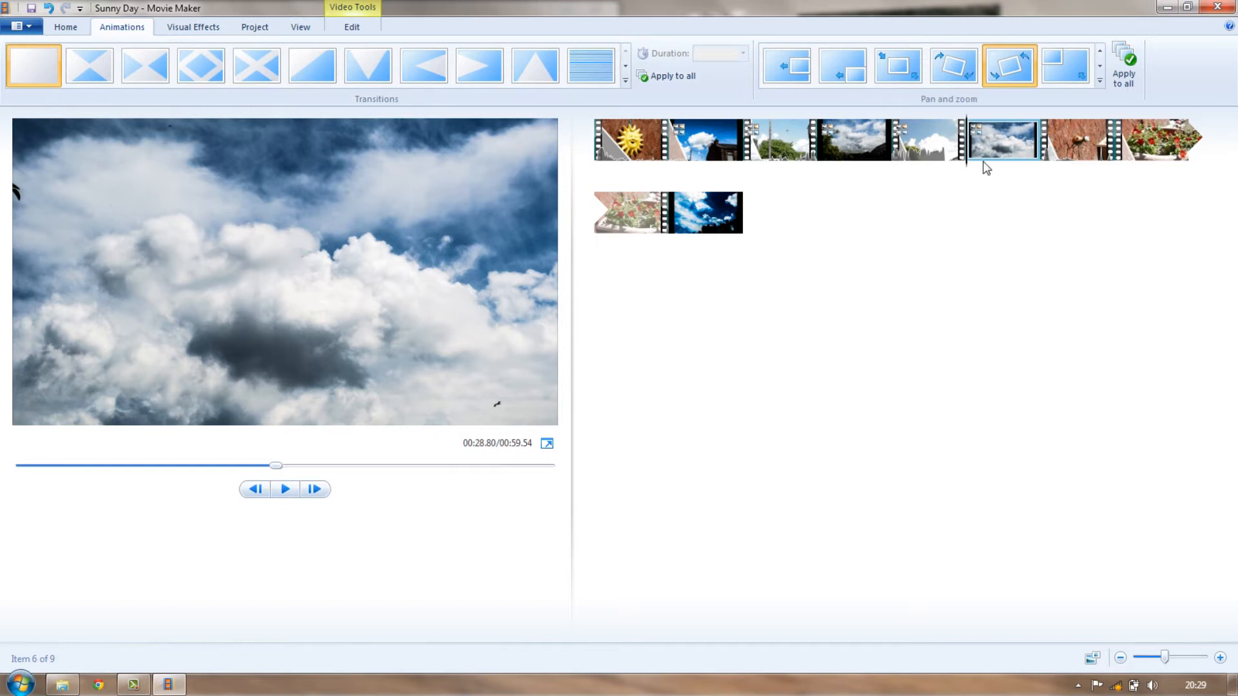
{"action": "left_click", "coordinate": [623, 81]}
{"action": "scroll", "coordinate": [531, 87], "scroll_direction": "down", "scroll_amount": 2}
{"action": "scroll", "coordinate": [528, 87], "scroll_direction": "up", "scroll_amount": 1}
{"action": "scroll", "coordinate": [528, 86], "scroll_direction": "down", "scroll_amount": 1}
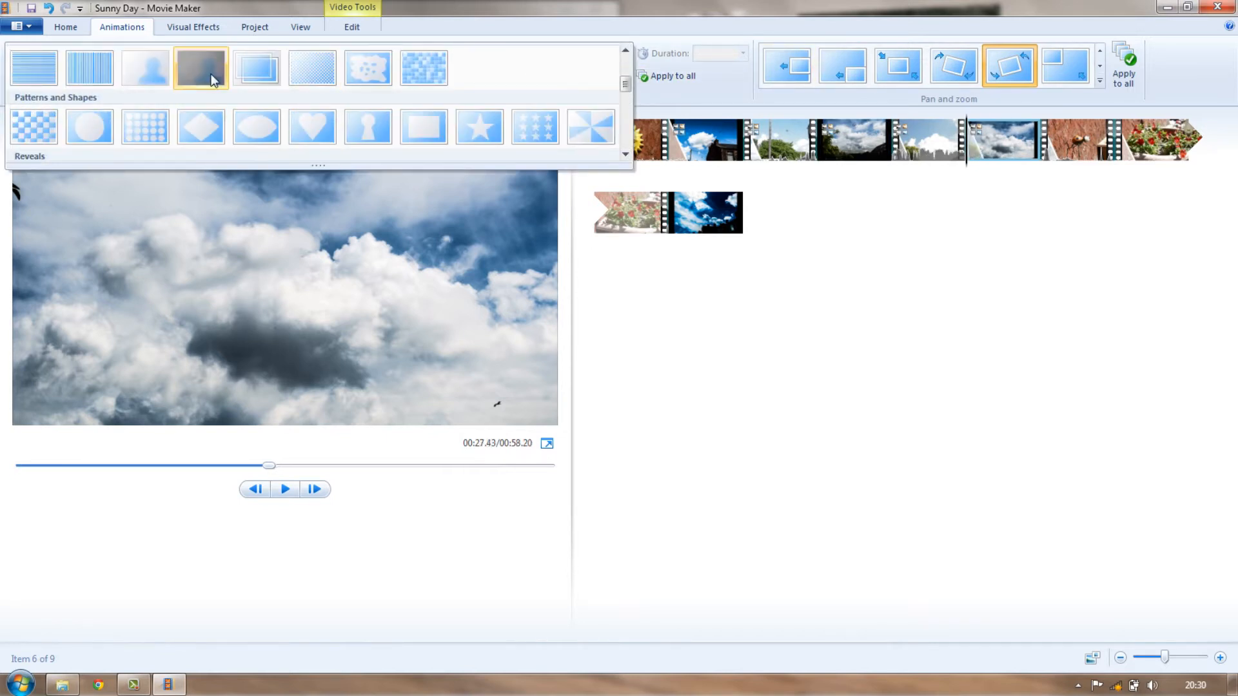
{"action": "left_click", "coordinate": [247, 61]}
{"action": "left_click", "coordinate": [285, 489]}
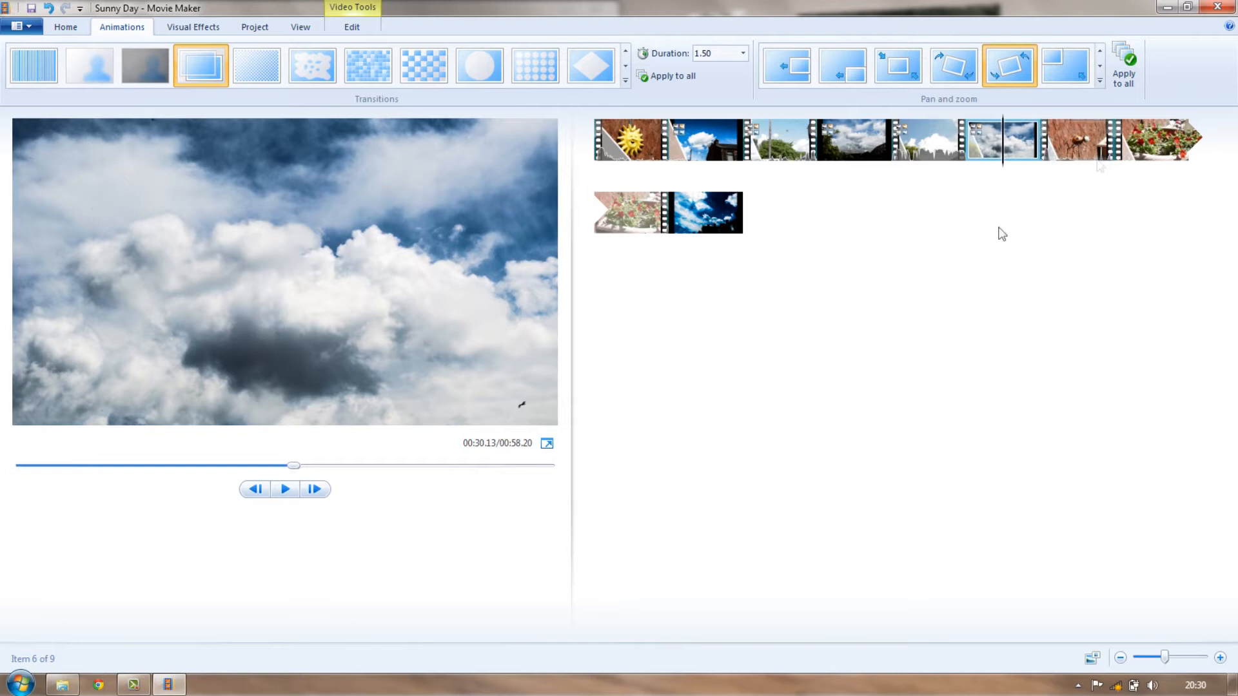
Step: Give the dark blue sky picture at the end of the movie a centred zoom-out and a Crossfade transition
{"action": "left_click", "coordinate": [716, 221]}
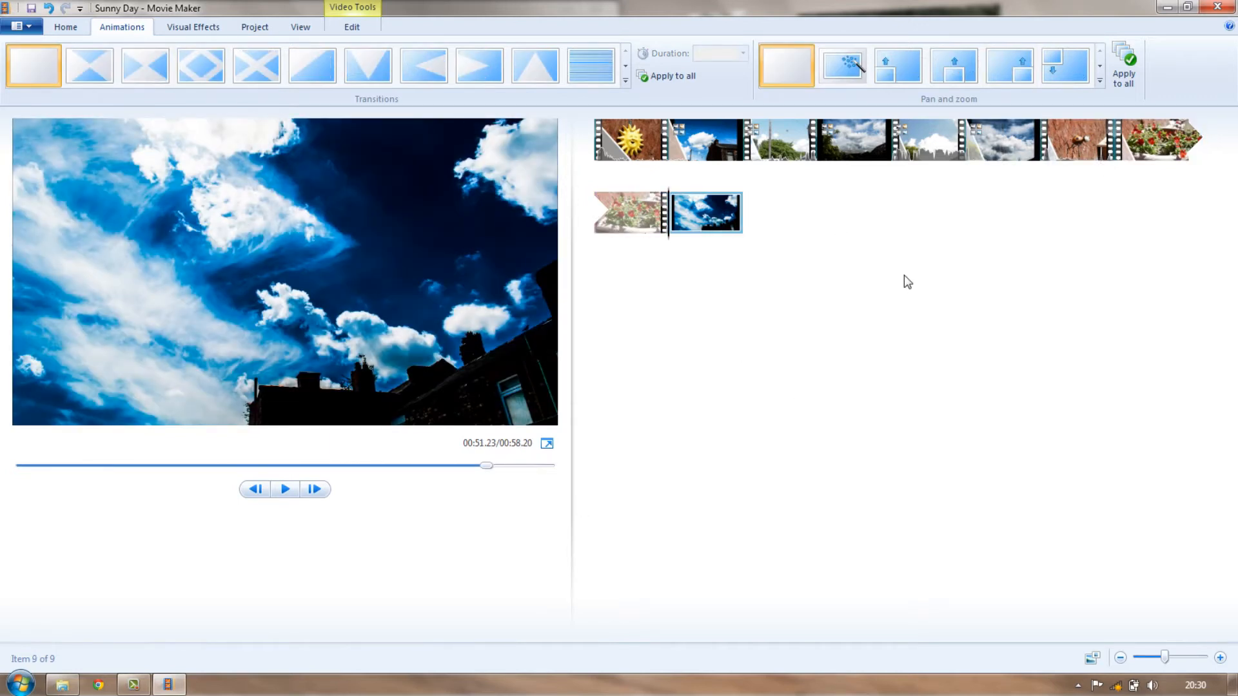
{"action": "left_click", "coordinate": [1102, 82]}
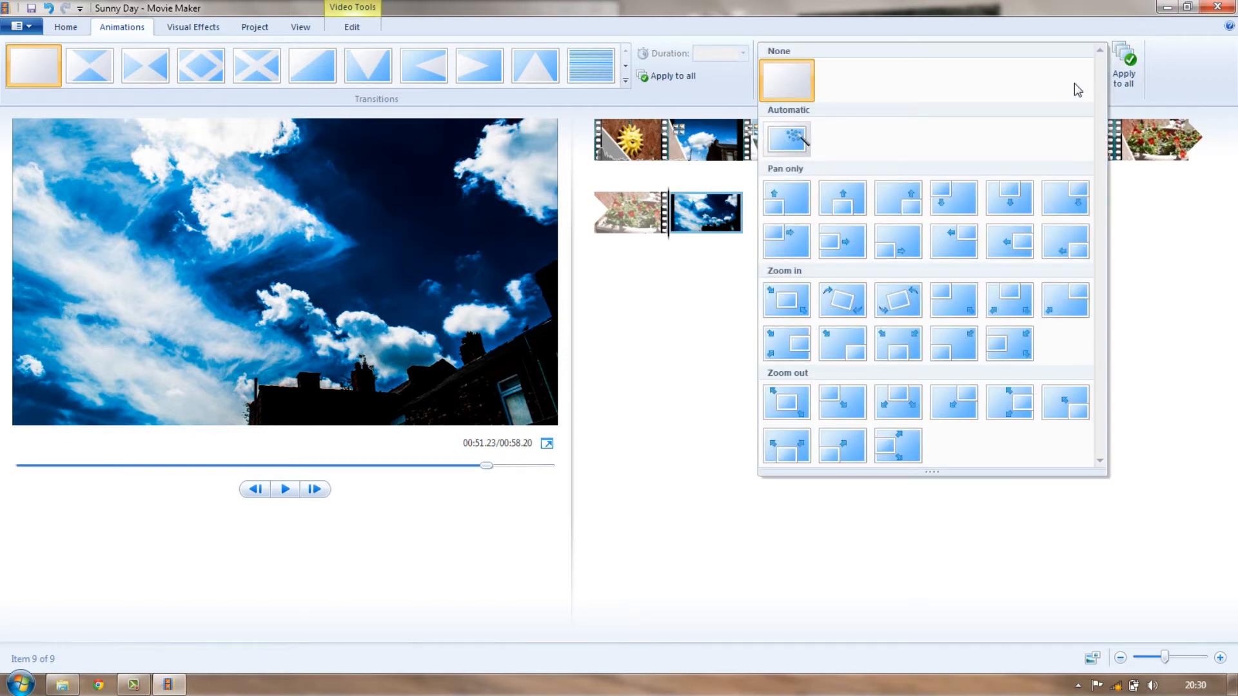
{"action": "left_click", "coordinate": [788, 406]}
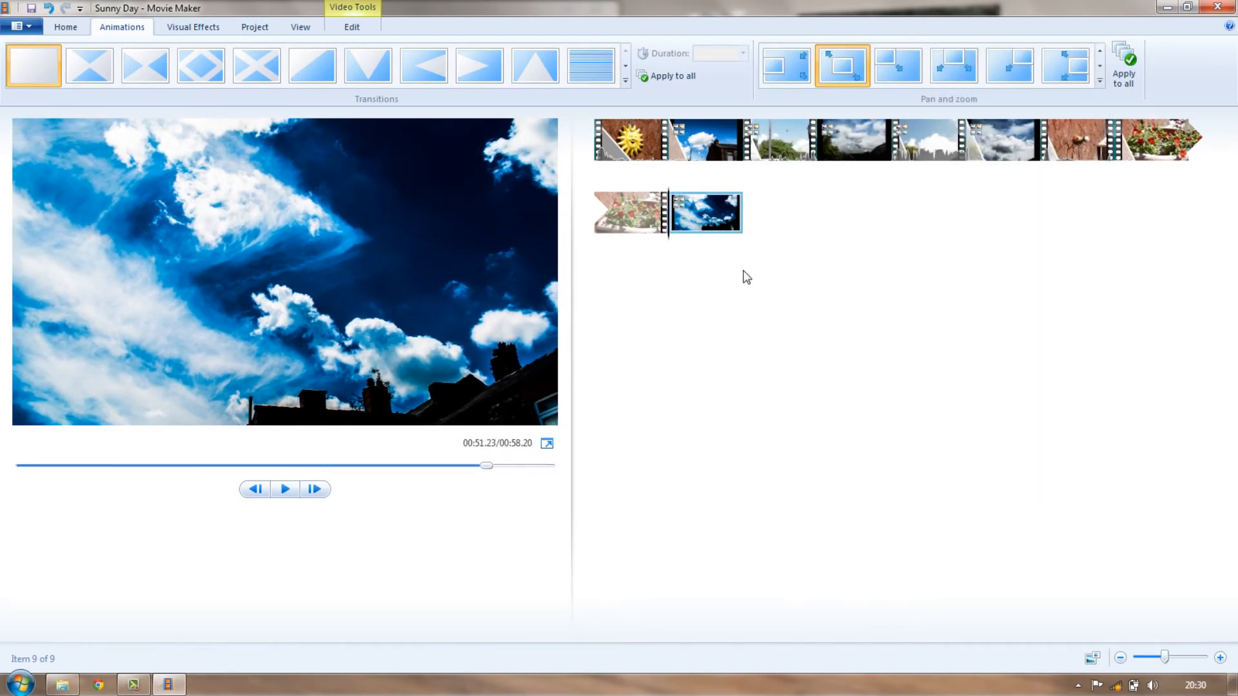
{"action": "left_click", "coordinate": [626, 78]}
{"action": "scroll", "coordinate": [539, 80], "scroll_direction": "down", "scroll_amount": 3}
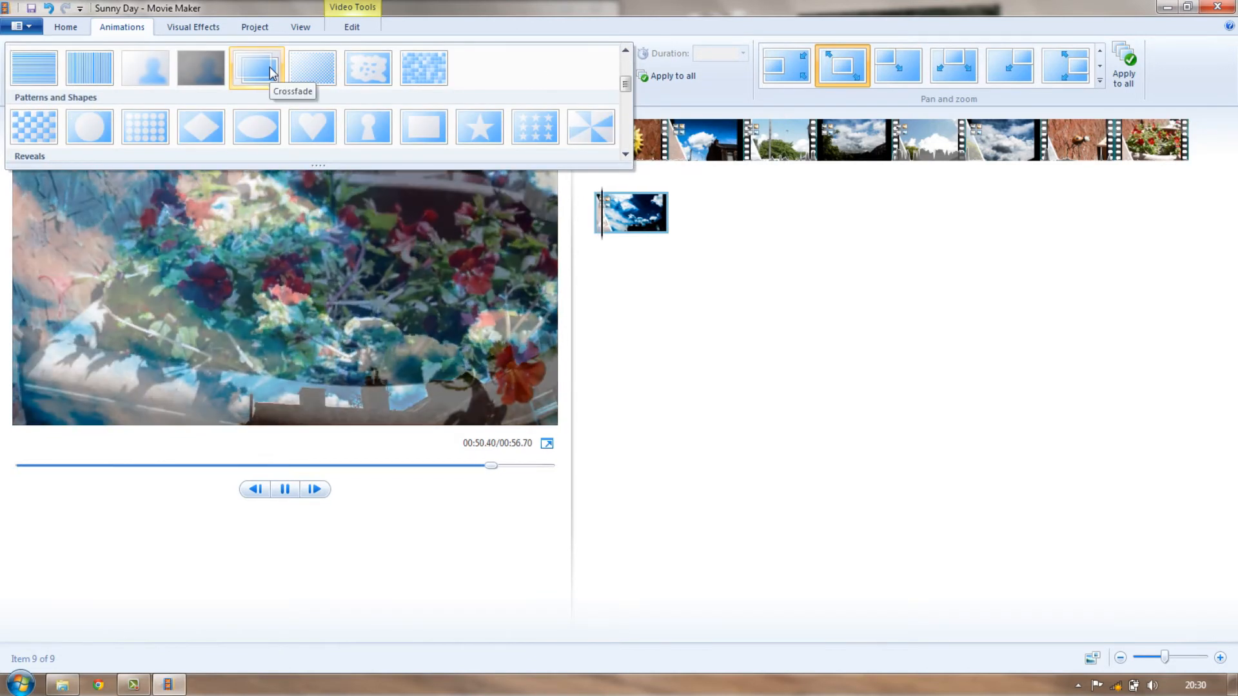
{"action": "left_click", "coordinate": [271, 73]}
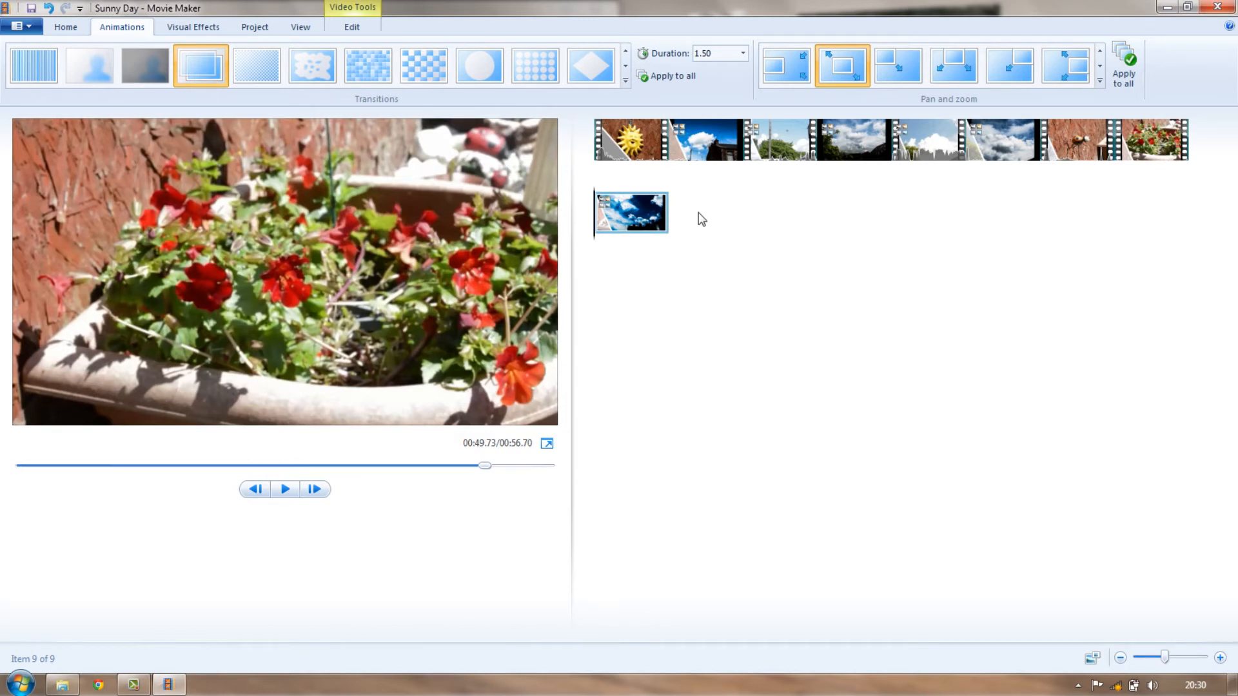
Step: Insert a black title clip before the last sky picture and remove its placeholder text
{"action": "right_click", "coordinate": [650, 222]}
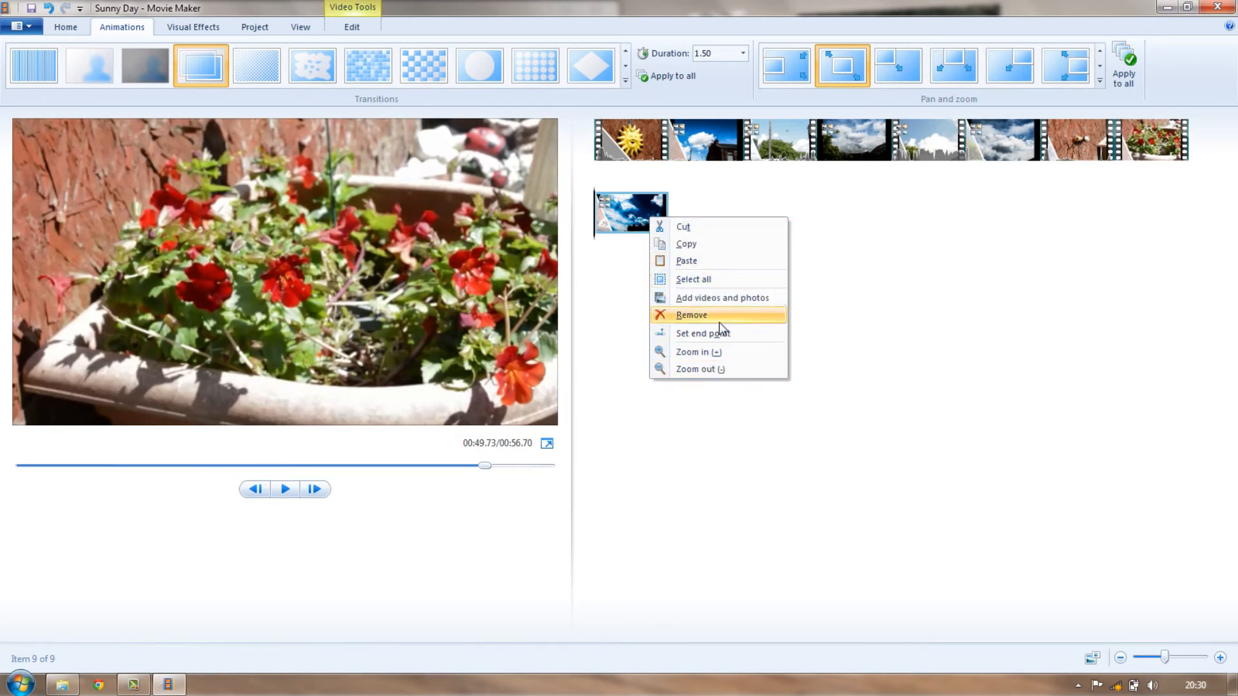
{"action": "left_click", "coordinate": [698, 427]}
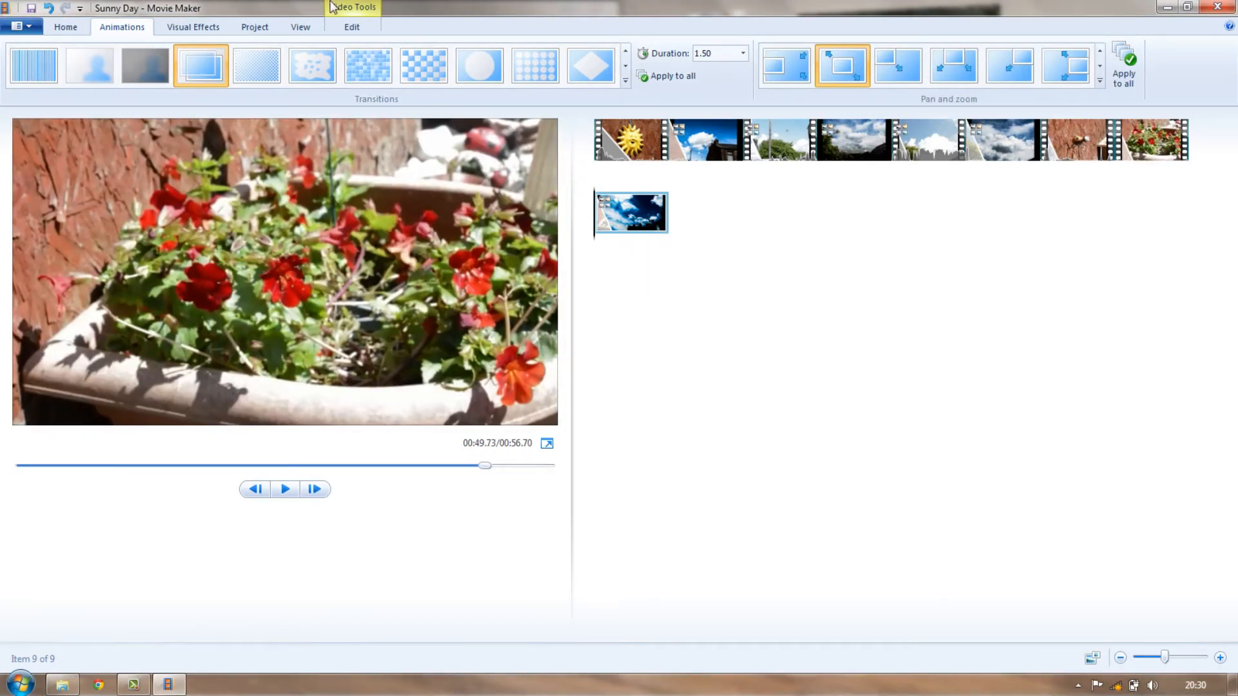
{"action": "left_click", "coordinate": [63, 31]}
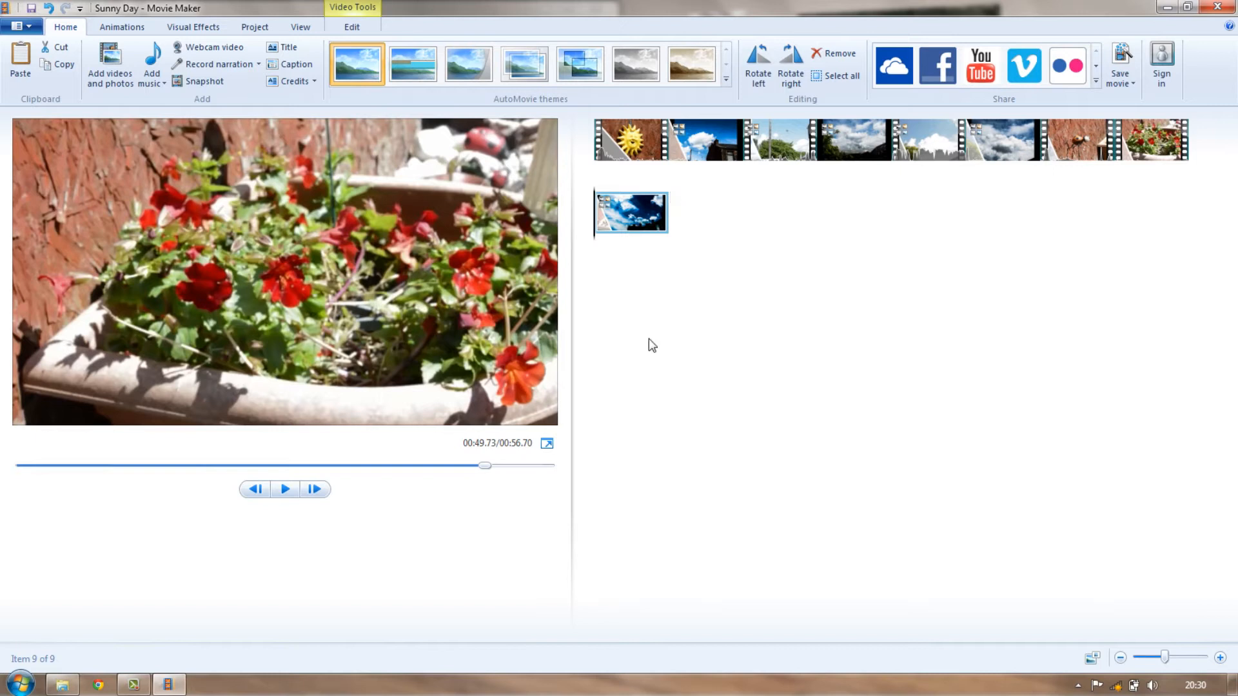
{"action": "left_click", "coordinate": [283, 47]}
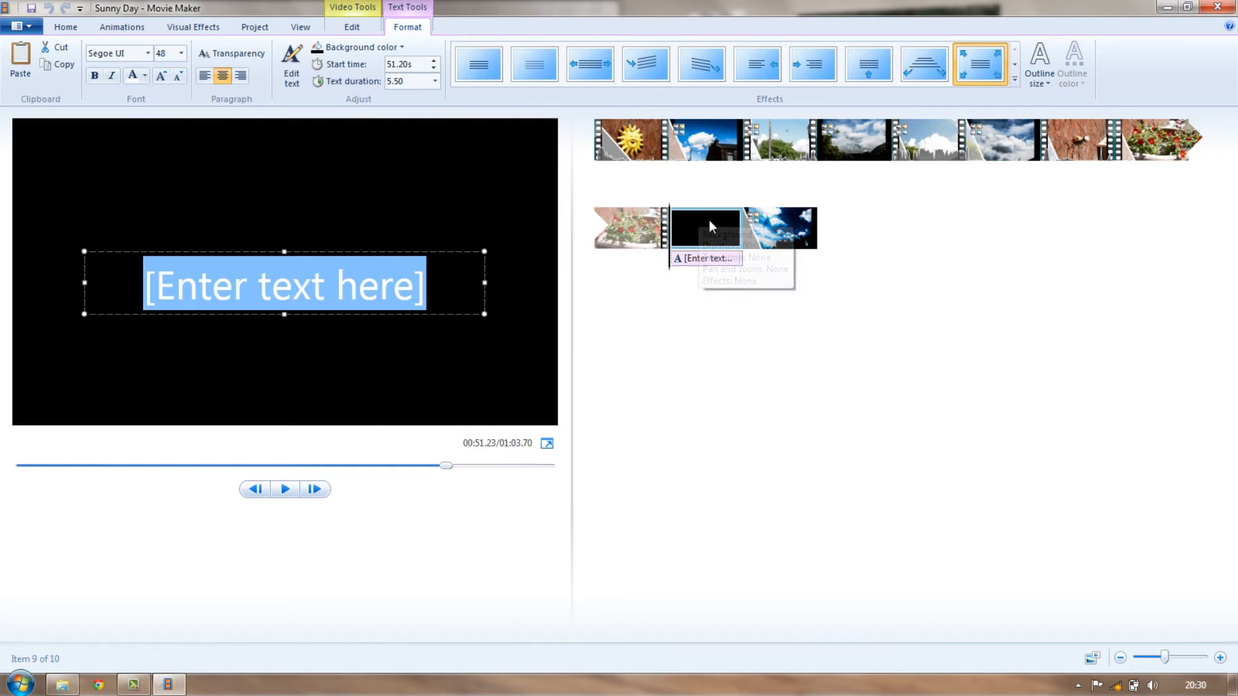
{"action": "left_click", "coordinate": [462, 251]}
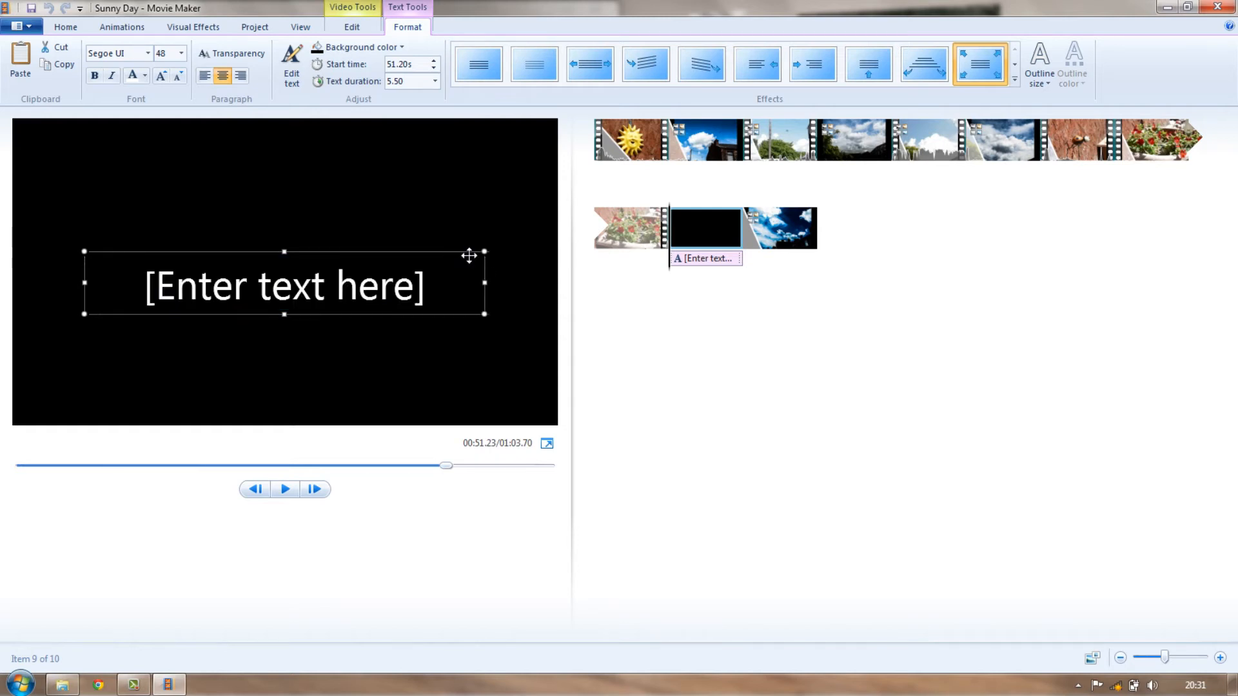
{"action": "mouse_move", "coordinate": [469, 254]}
{"action": "left_mouse_down"}
{"action": "mouse_move", "coordinate": [453, 260]}
{"action": "mouse_move", "coordinate": [460, 232]}
{"action": "left_mouse_up"}
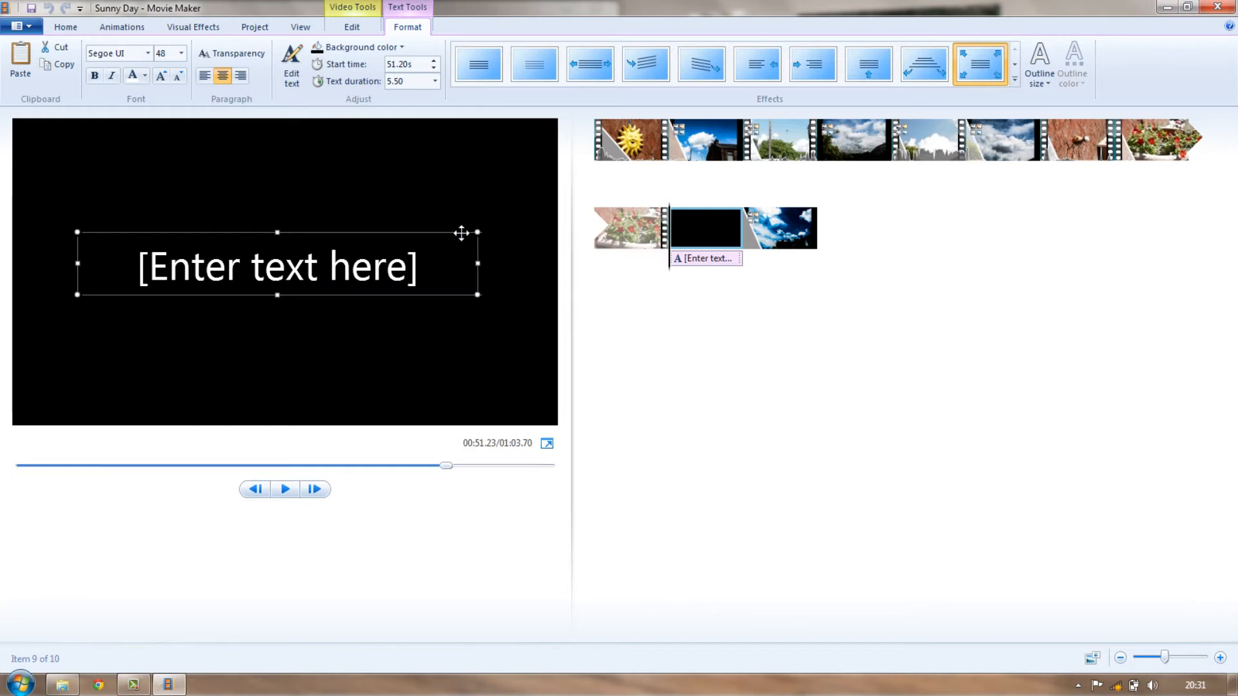
{"action": "left_click", "coordinate": [536, 217]}
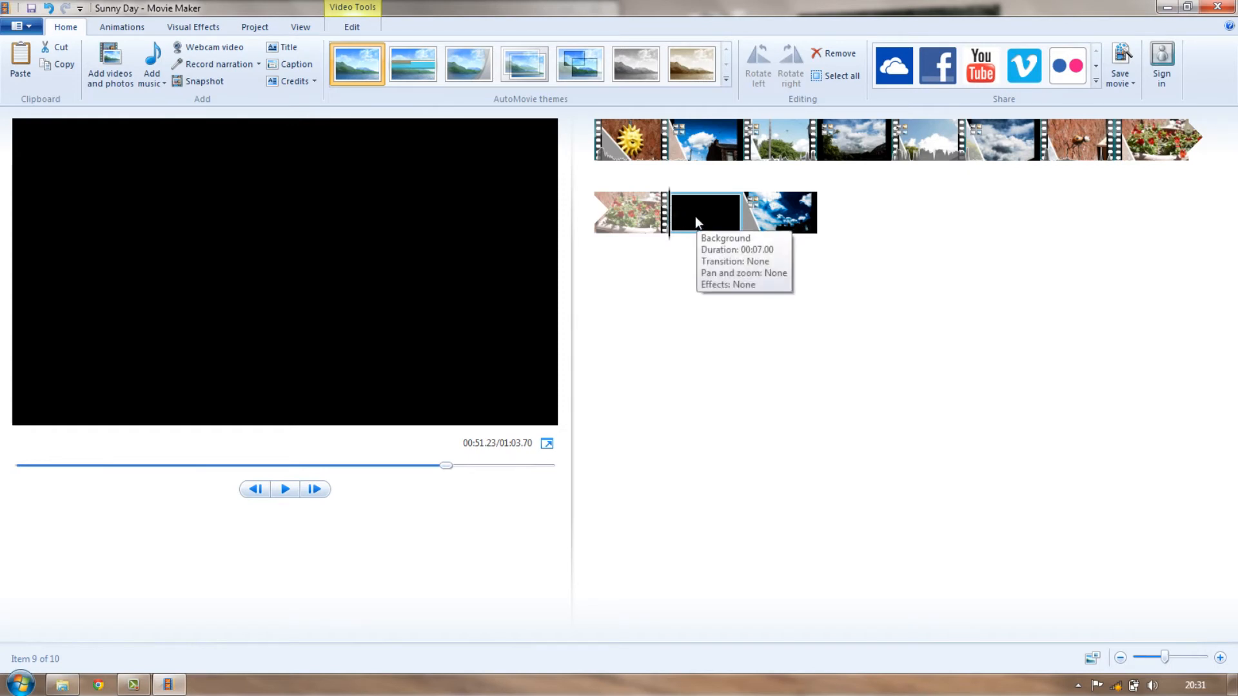
Step: Move the black title clip to the end of the movie and give it a Crossfade transition
{"action": "left_click_drag", "start_coordinate": [716, 204], "coordinate": [844, 216]}
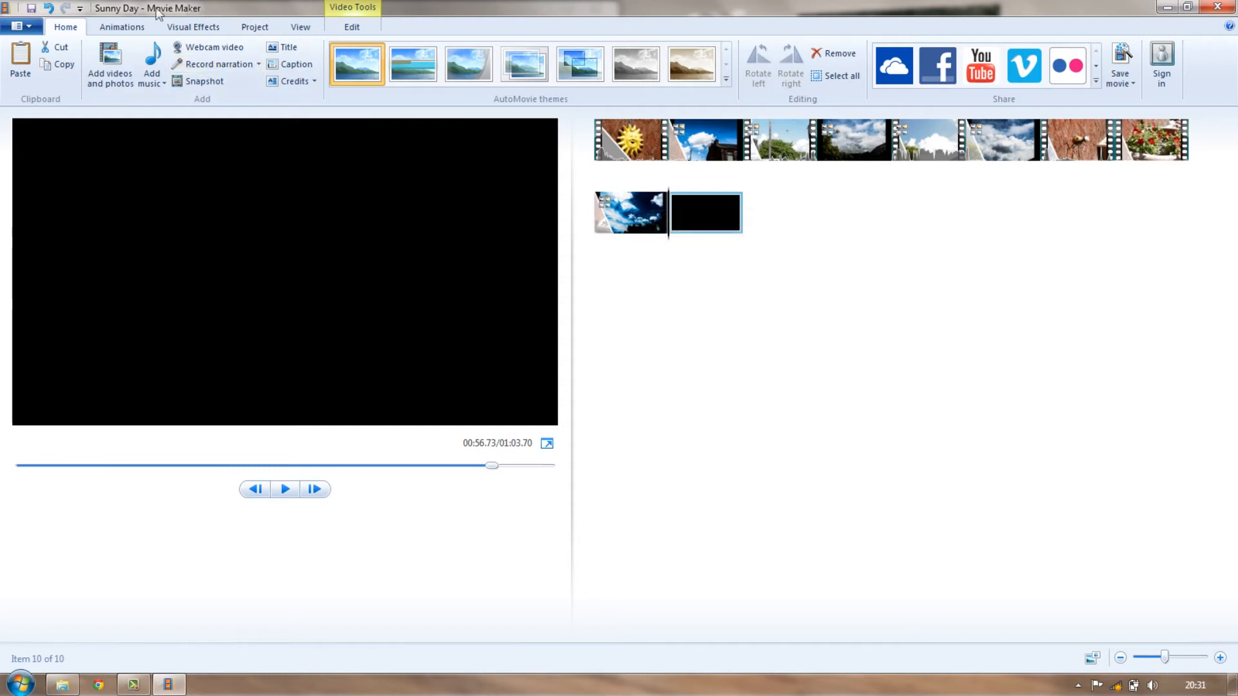
{"action": "left_click", "coordinate": [137, 28]}
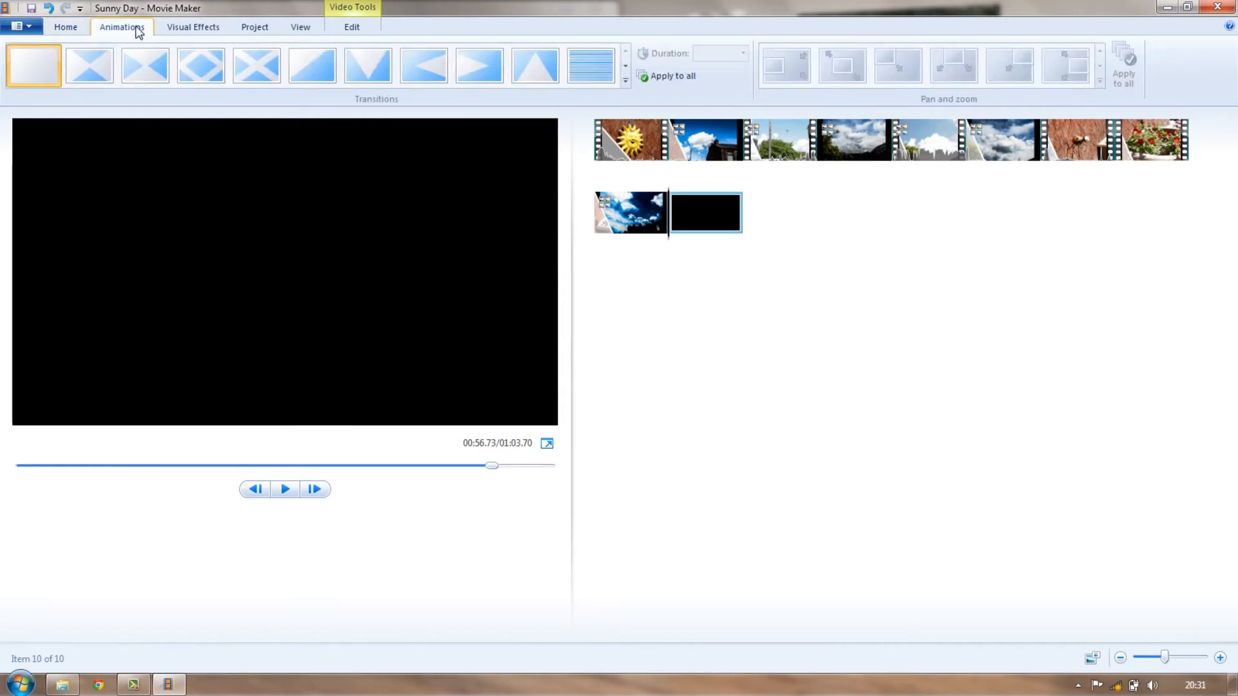
{"action": "left_click", "coordinate": [624, 79]}
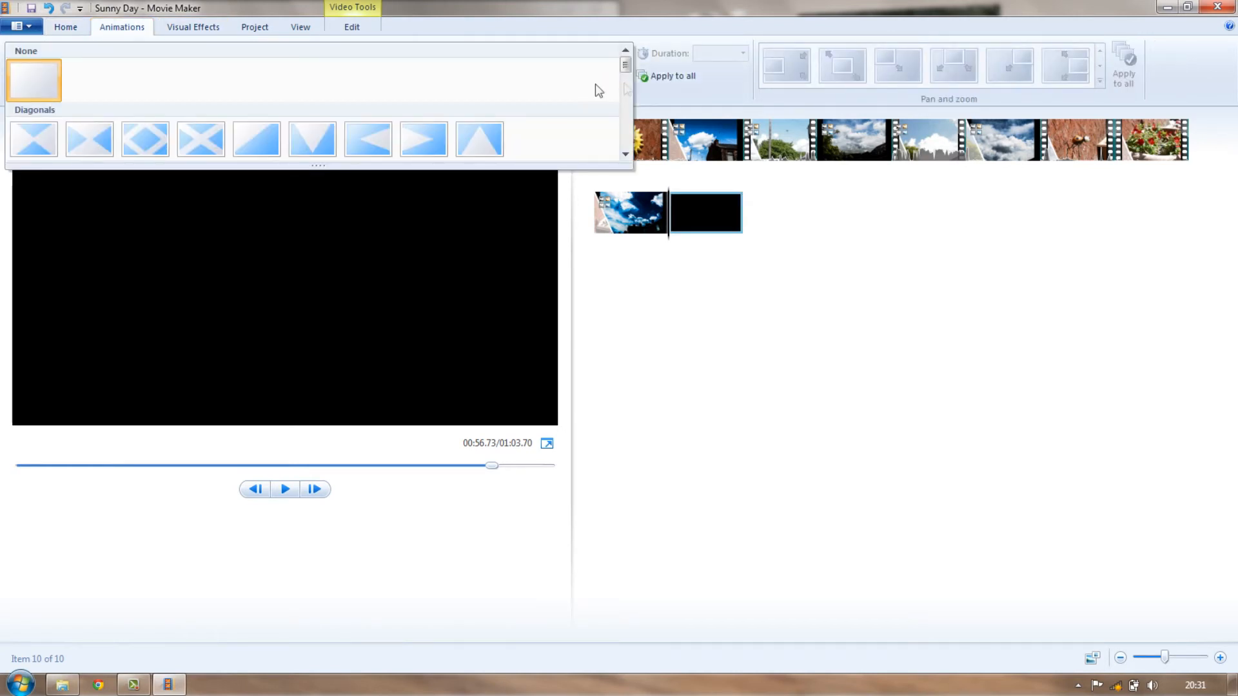
{"action": "scroll", "coordinate": [576, 101], "scroll_direction": "down", "scroll_amount": 2}
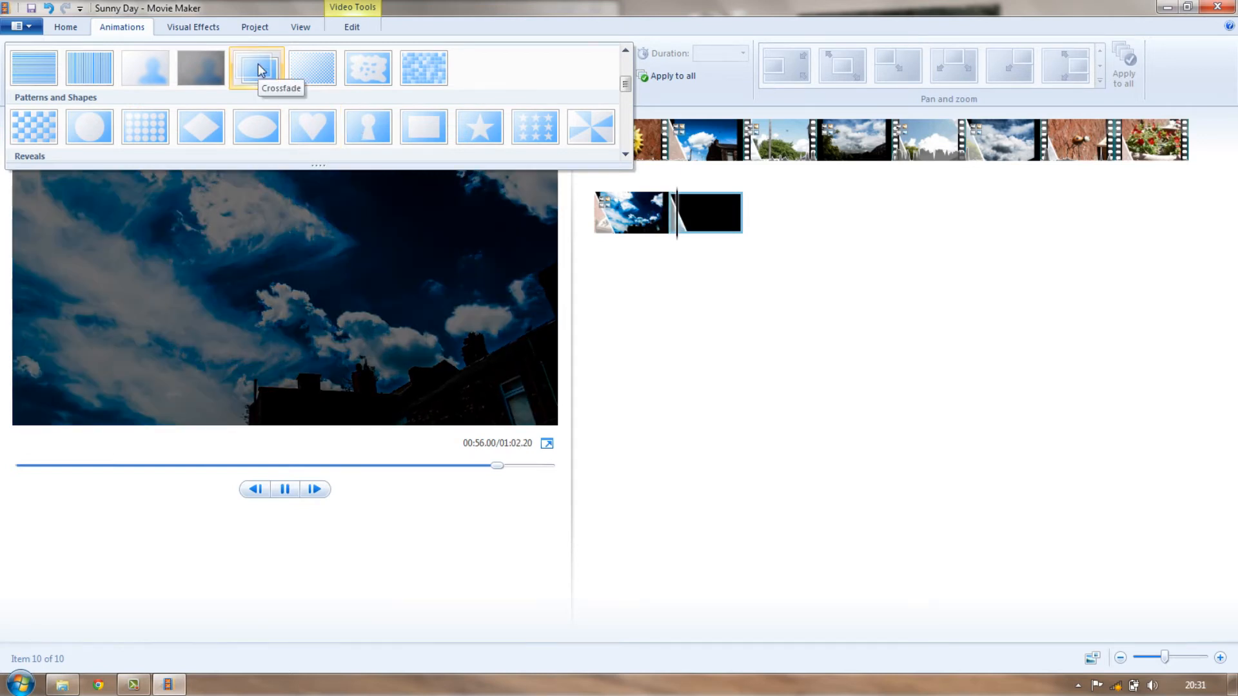
{"action": "left_click", "coordinate": [258, 64]}
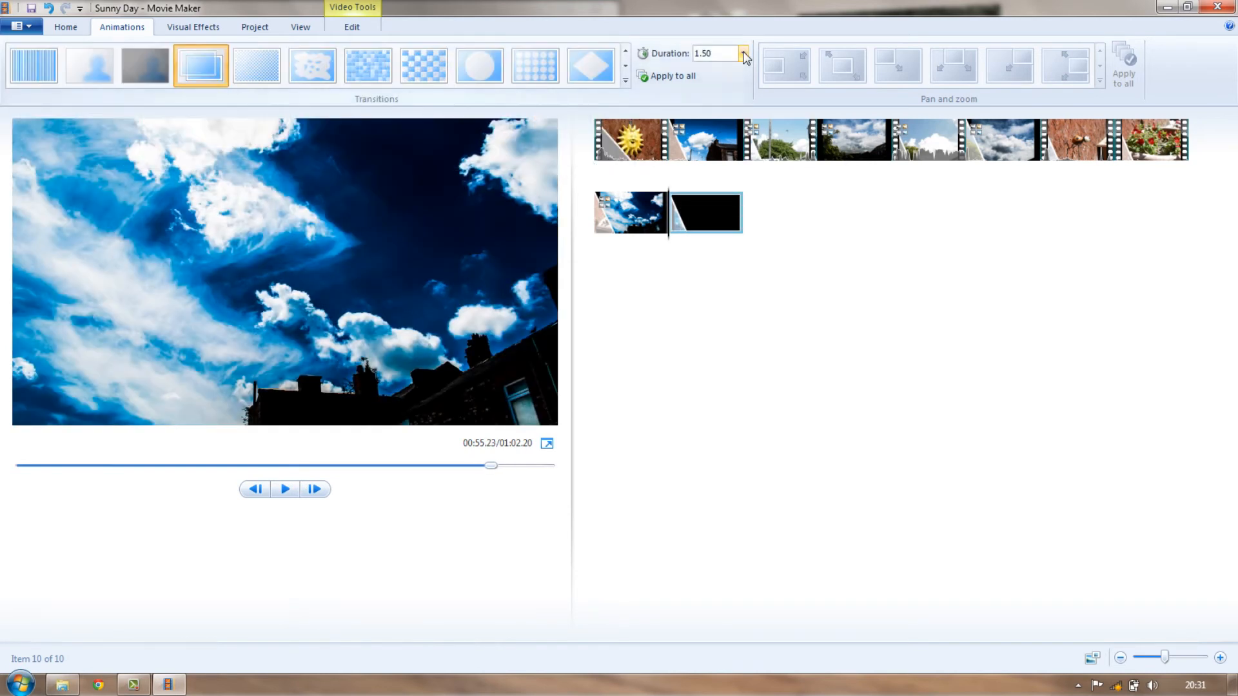
Step: Set the transition duration of the closing black clip to 3.00
{"action": "left_click", "coordinate": [744, 54]}
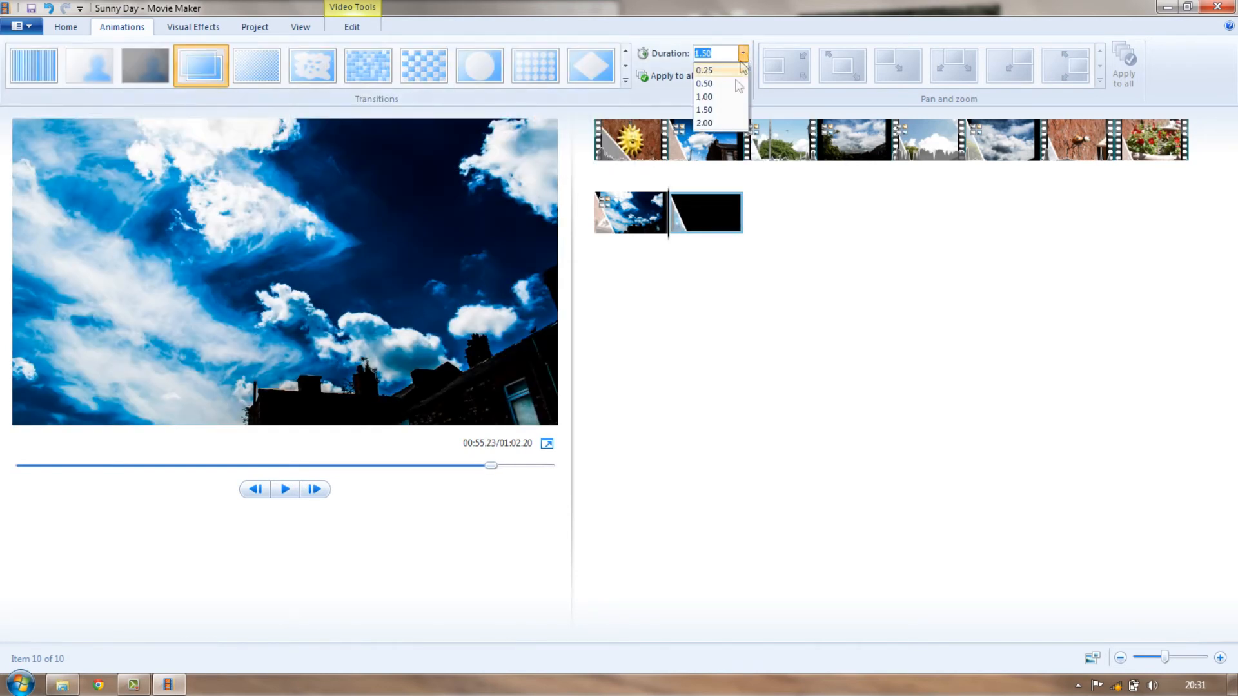
{"action": "left_click", "coordinate": [733, 123]}
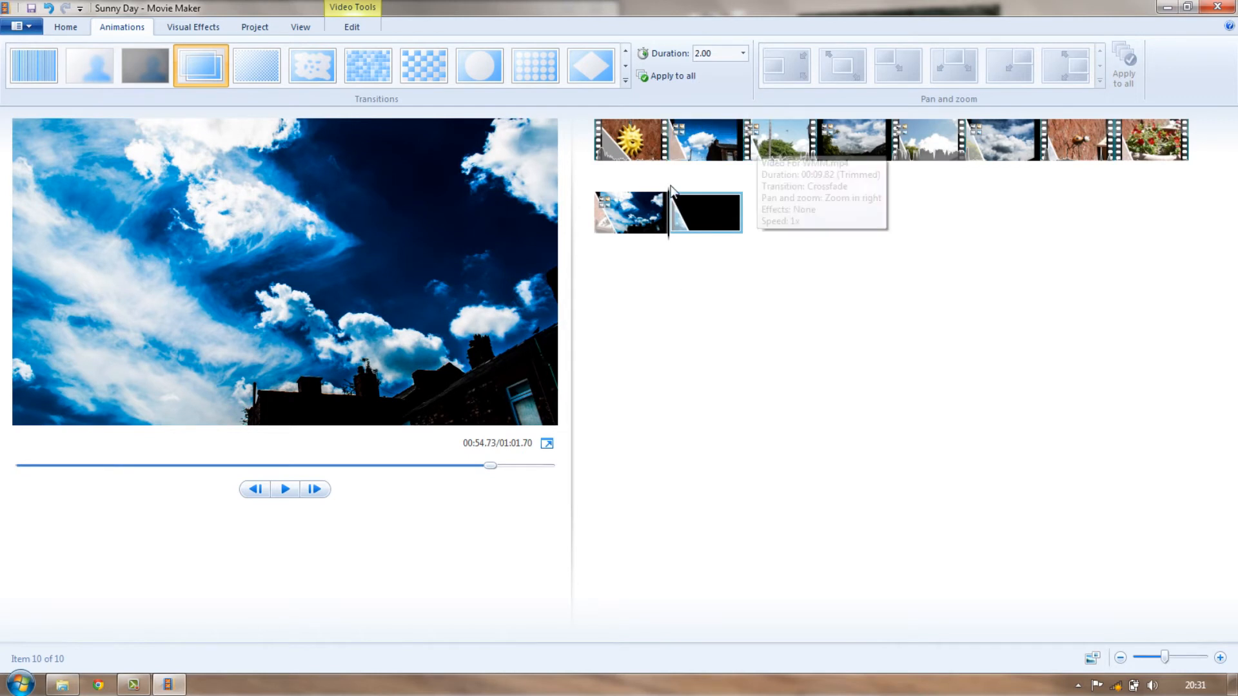
{"action": "left_click", "coordinate": [732, 53]}
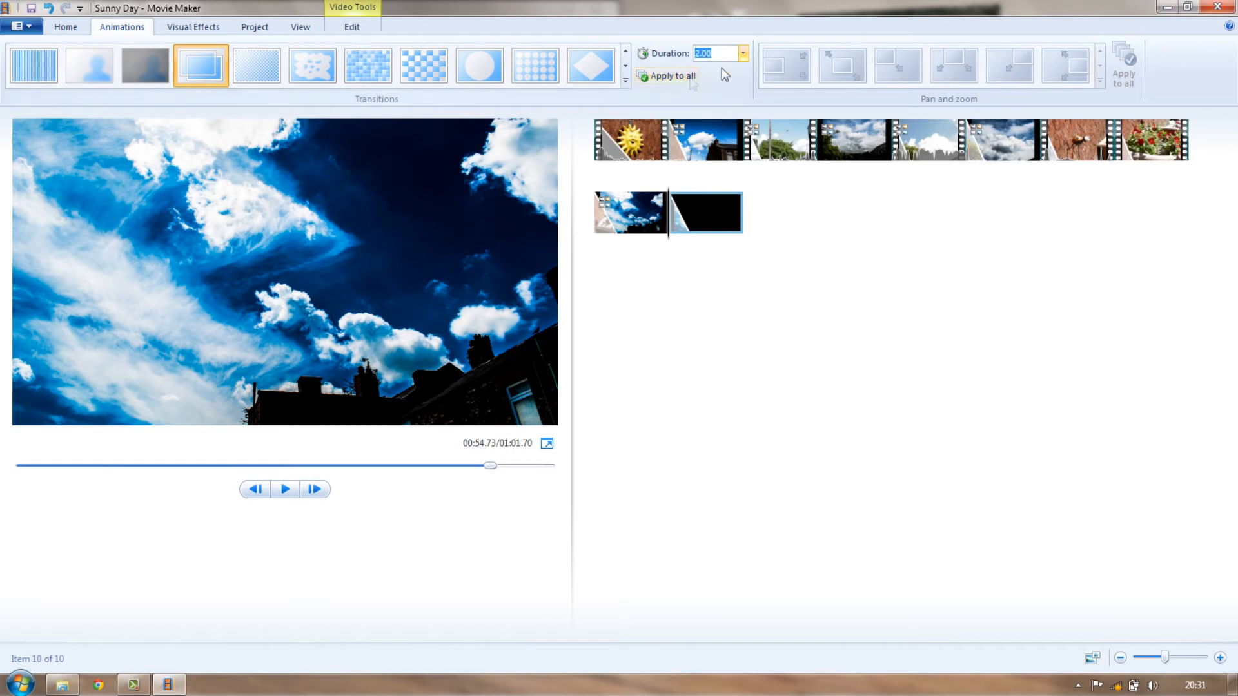
{"action": "left_click", "coordinate": [743, 54]}
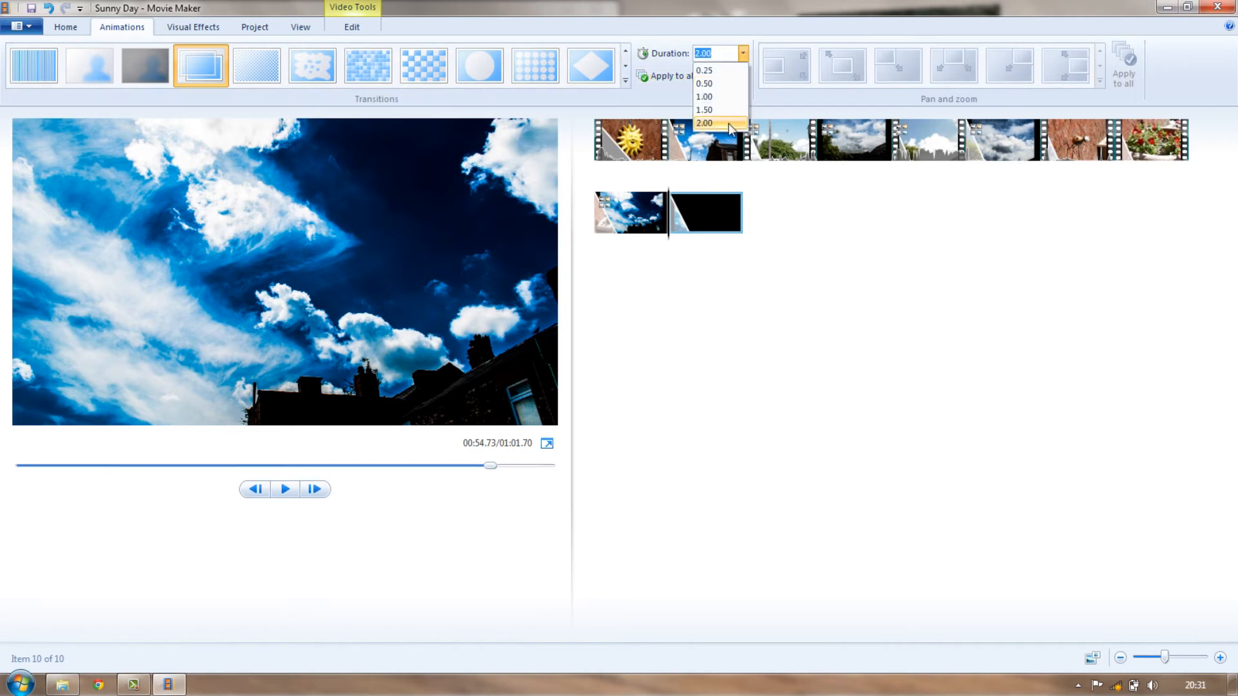
{"action": "left_click", "coordinate": [717, 35]}
{"action": "left_click", "coordinate": [721, 51]}
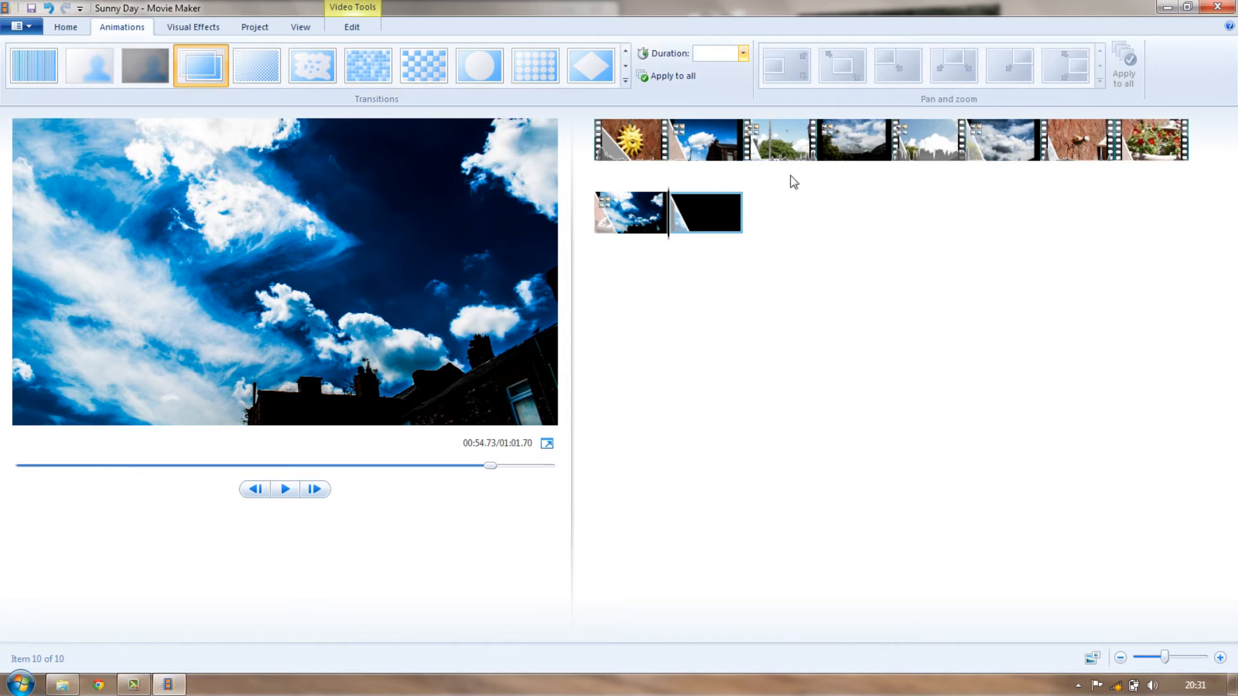
{"action": "key", "text": "Return"}
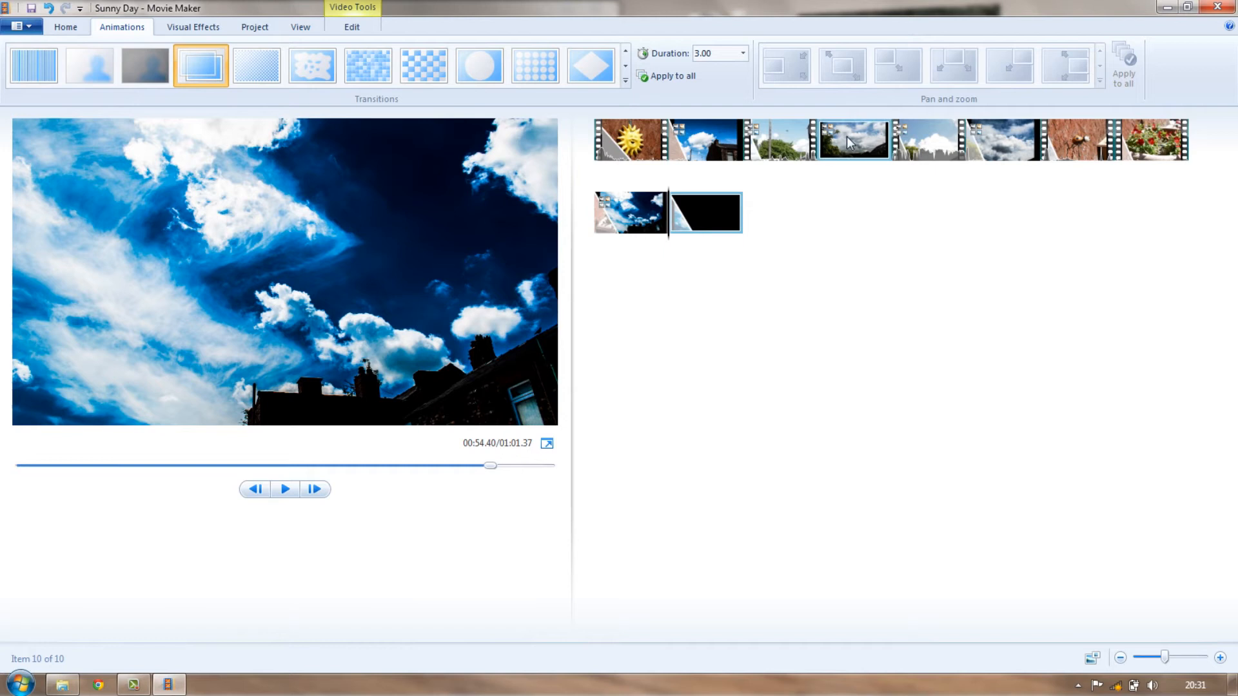
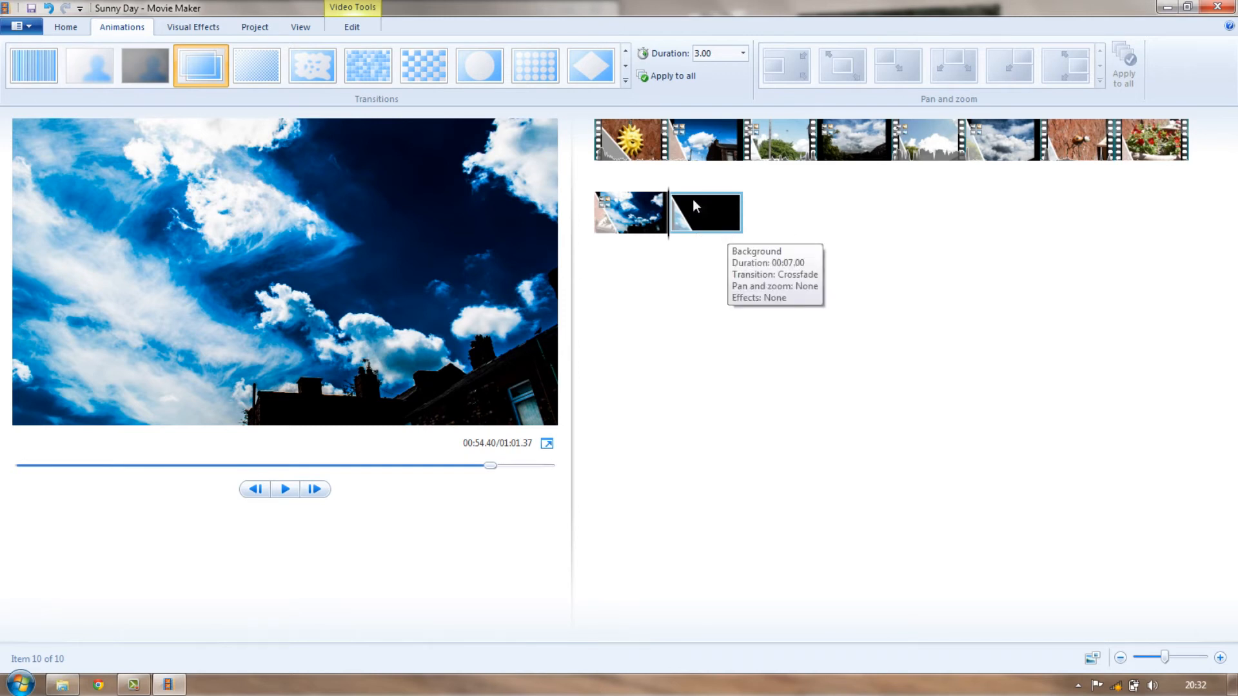
Step: Insert a title clip reading Sunny Day at the very start of the movie
{"action": "left_click", "coordinate": [647, 206], "text": "ctrl"}
{"action": "key", "text": "Home"}
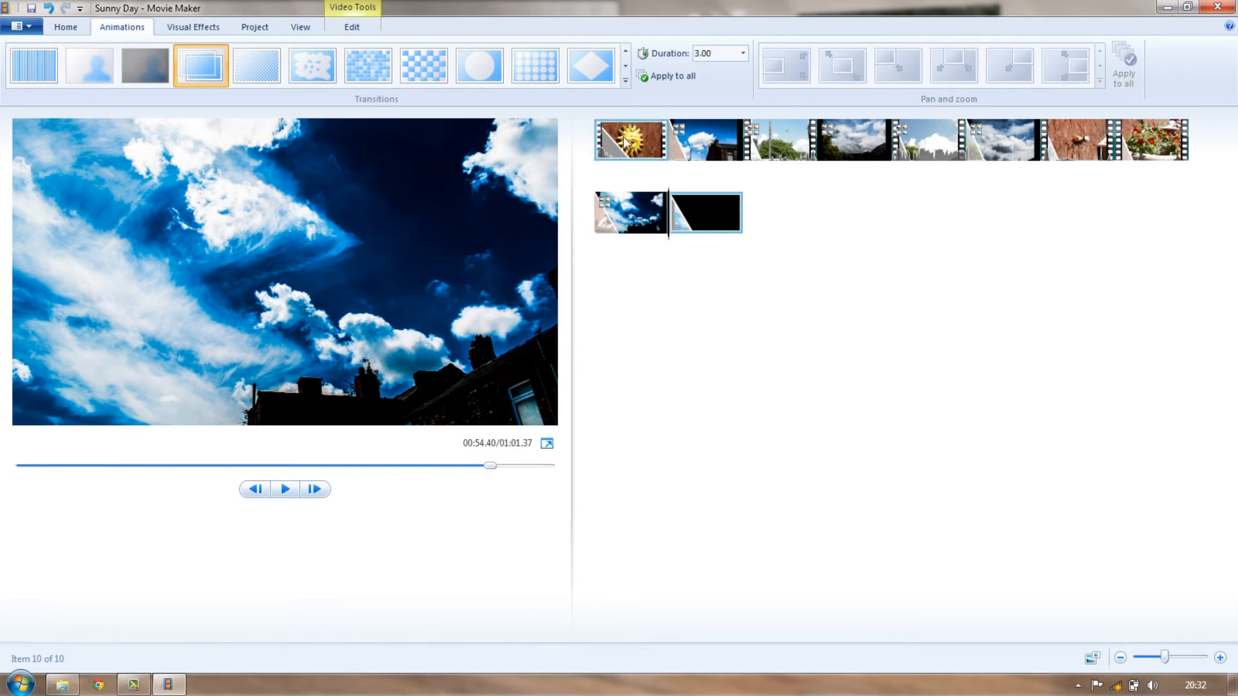
{"action": "key", "text": "space"}
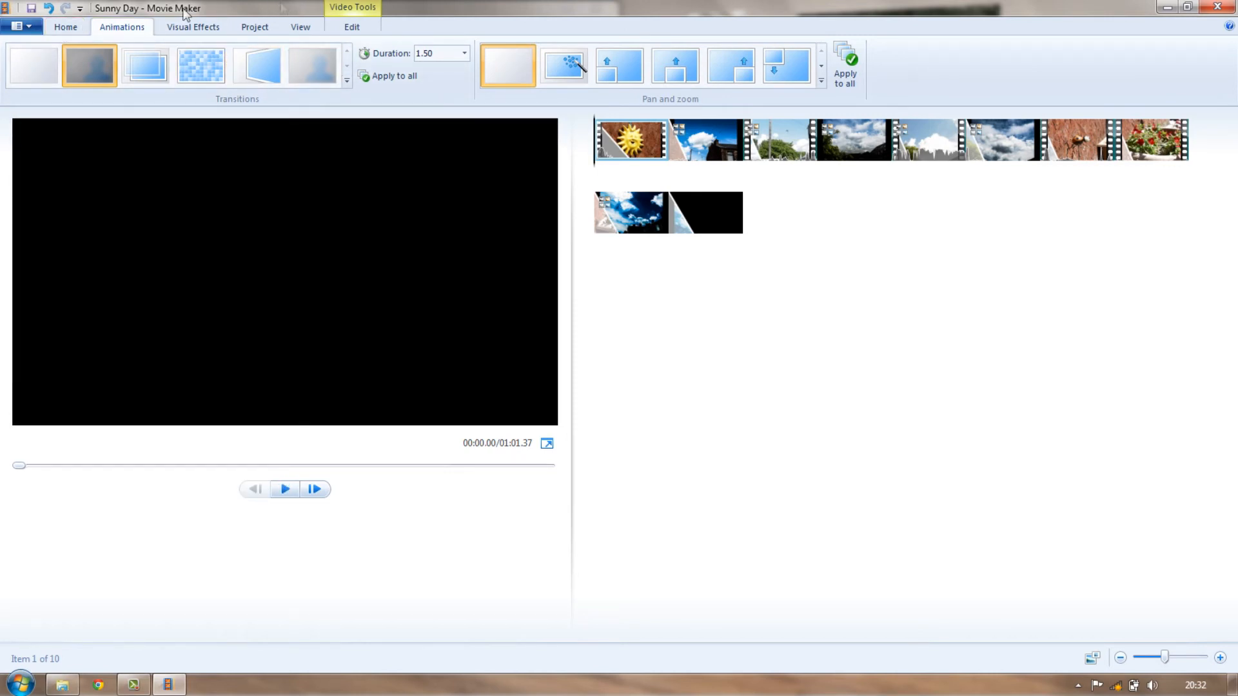
{"action": "left_click", "coordinate": [67, 27]}
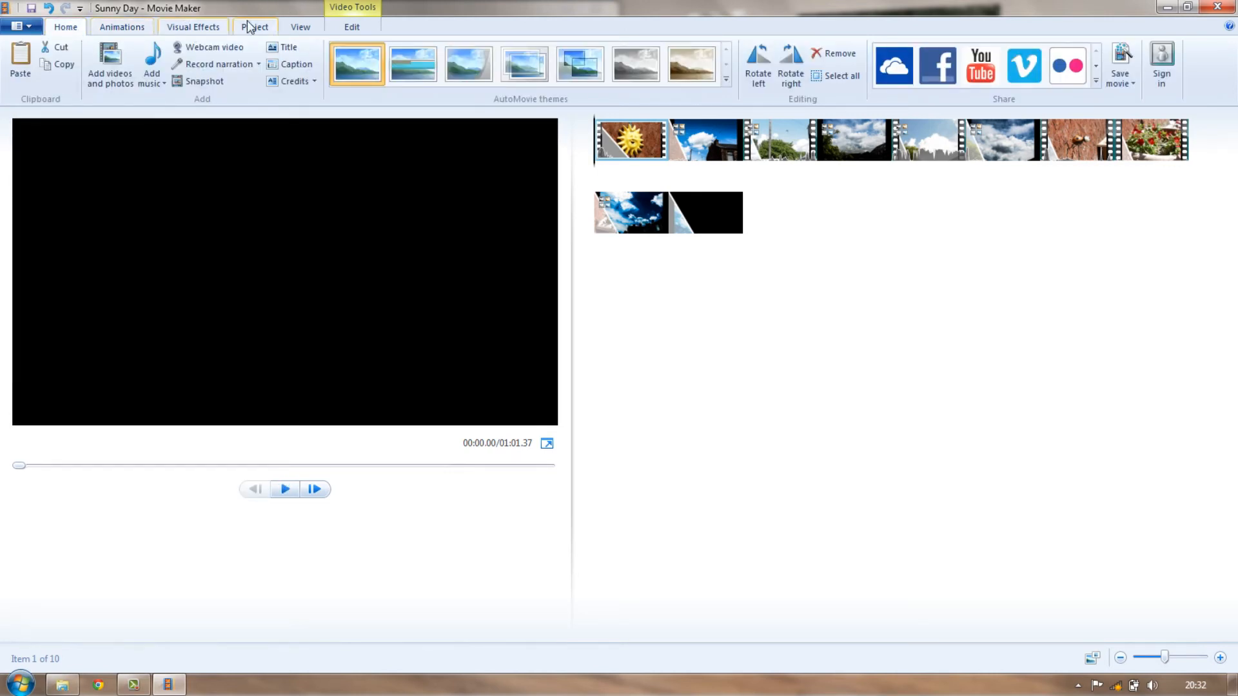
{"action": "left_click", "coordinate": [279, 47]}
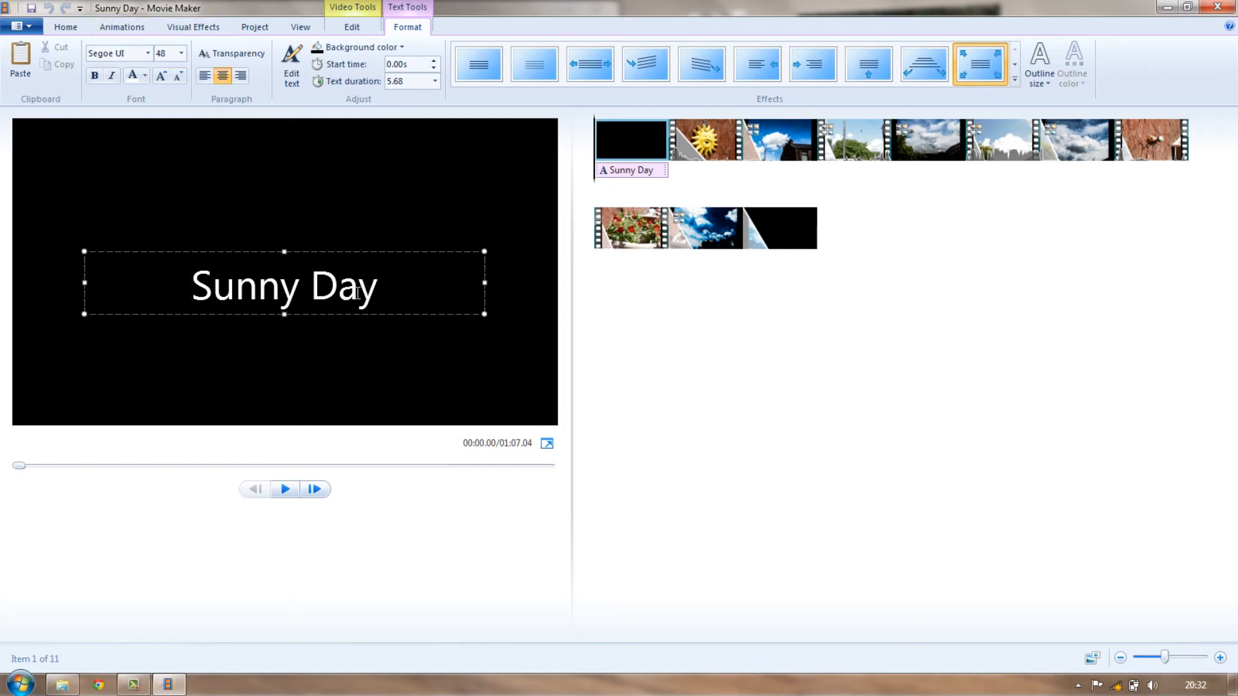
Step: Colour the Sunny Day title text orange and set its font to Realvirtue
{"action": "key", "text": "ctrl+a"}
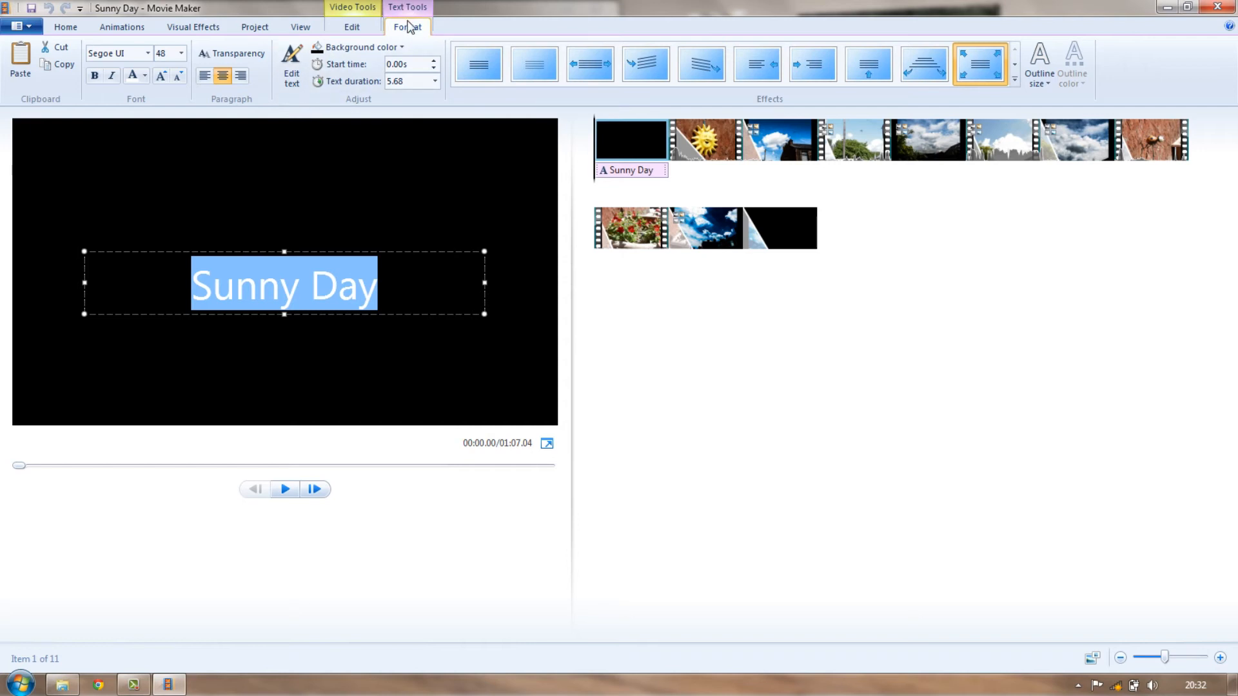
{"action": "left_click", "coordinate": [145, 77]}
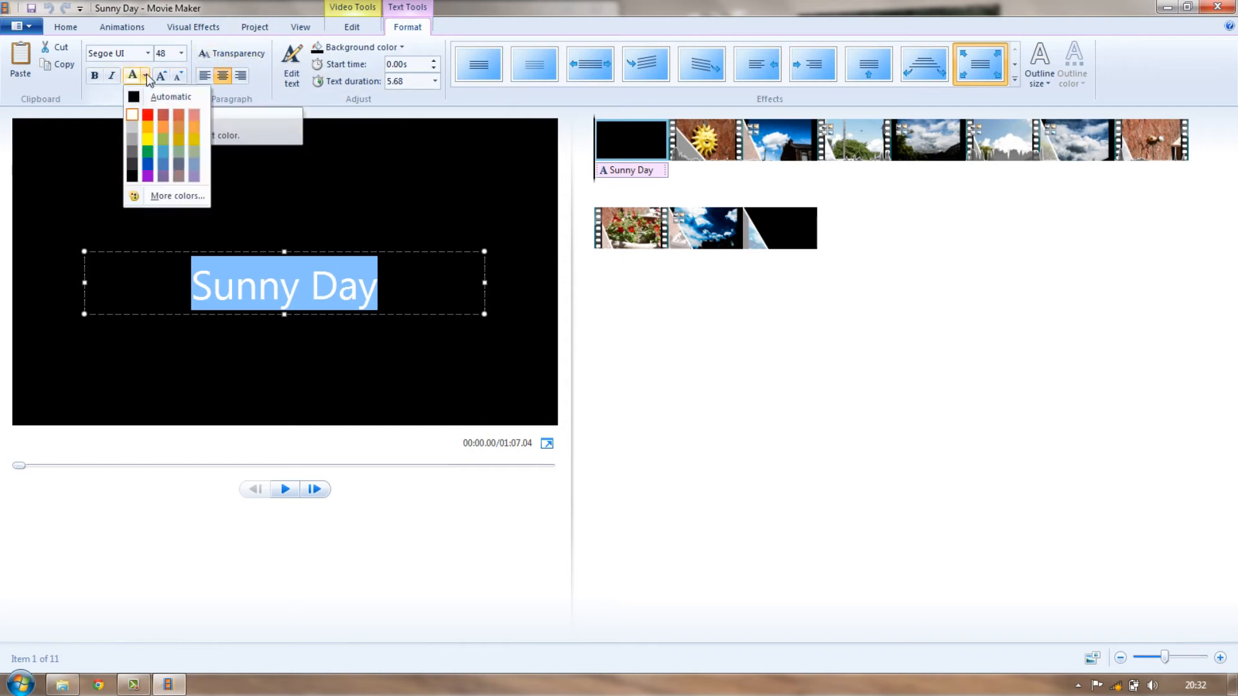
{"action": "left_click", "coordinate": [163, 127]}
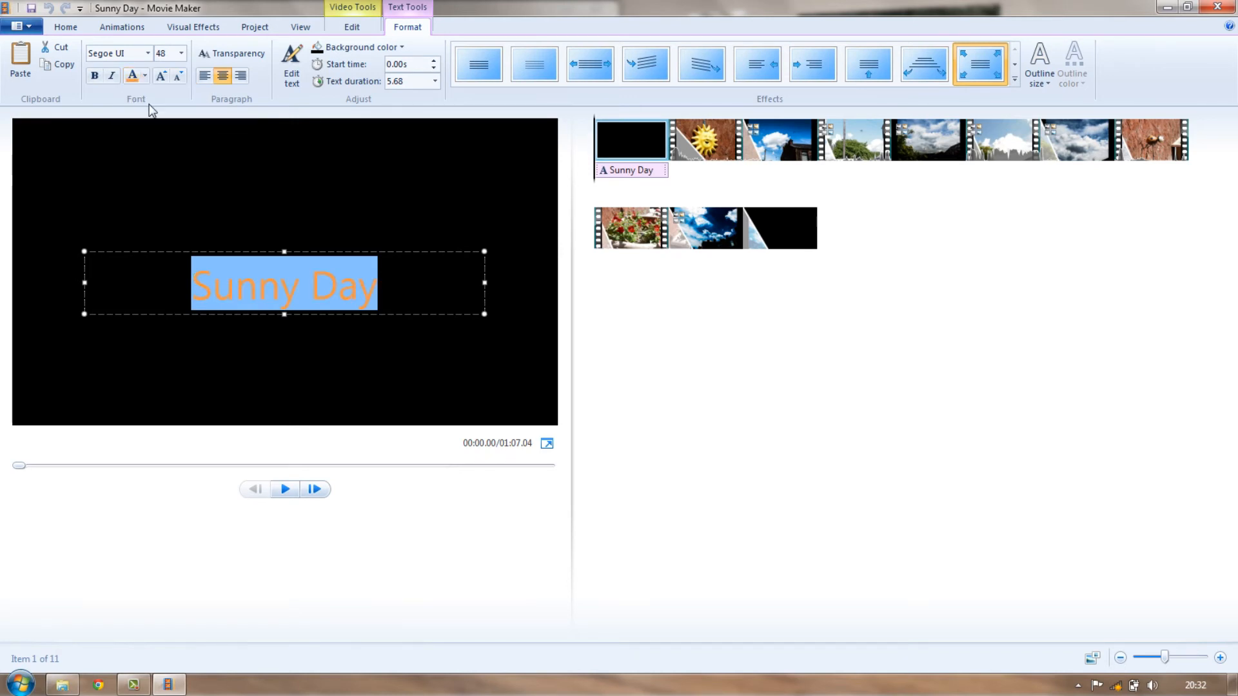
{"action": "left_click", "coordinate": [149, 54]}
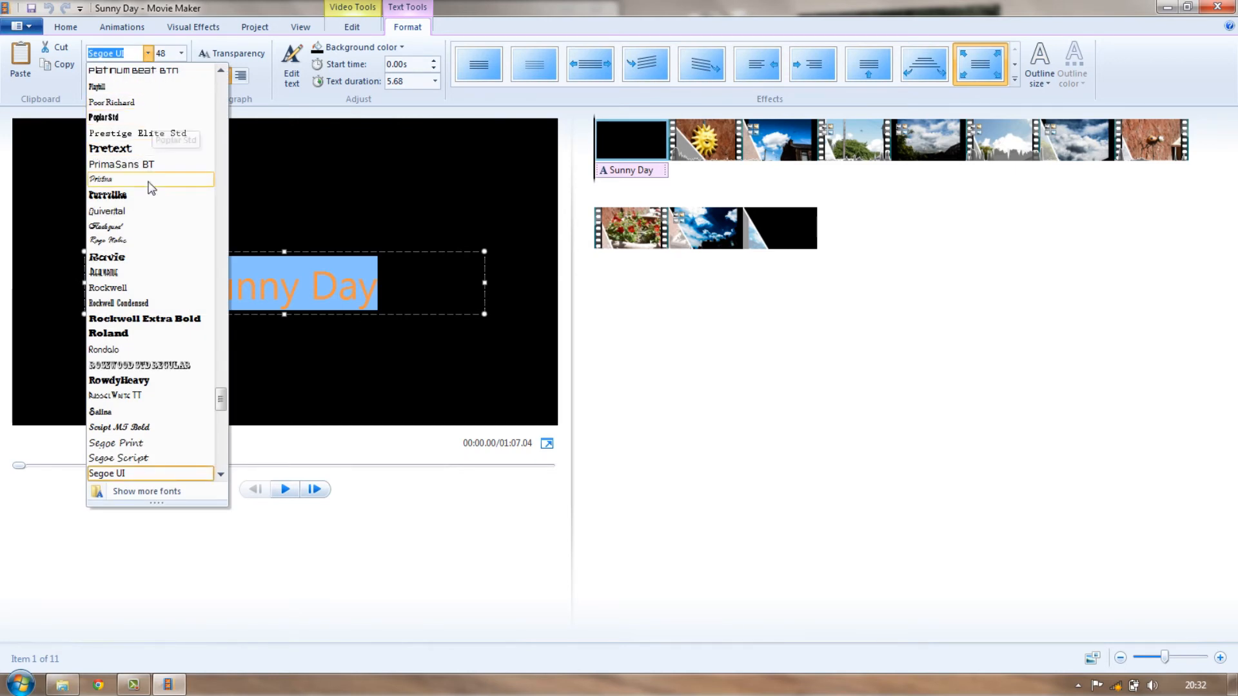
{"action": "left_click", "coordinate": [156, 272]}
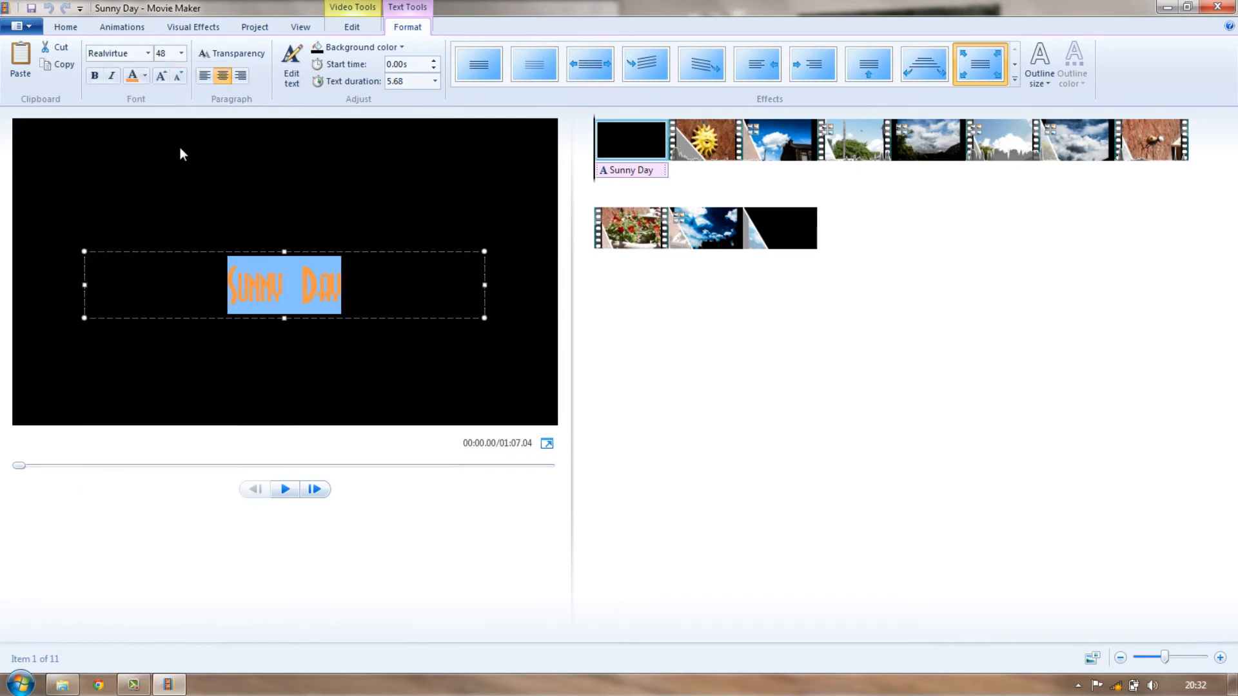
Step: Enlarge the Sunny Day title text to size 130 and move it up to the middle of the frame
{"action": "left_click", "coordinate": [161, 76]}
{"action": "left_click", "coordinate": [162, 76]}
{"action": "left_click", "coordinate": [161, 76]}
{"action": "left_click", "coordinate": [162, 76]}
{"action": "left_click", "coordinate": [161, 76]}
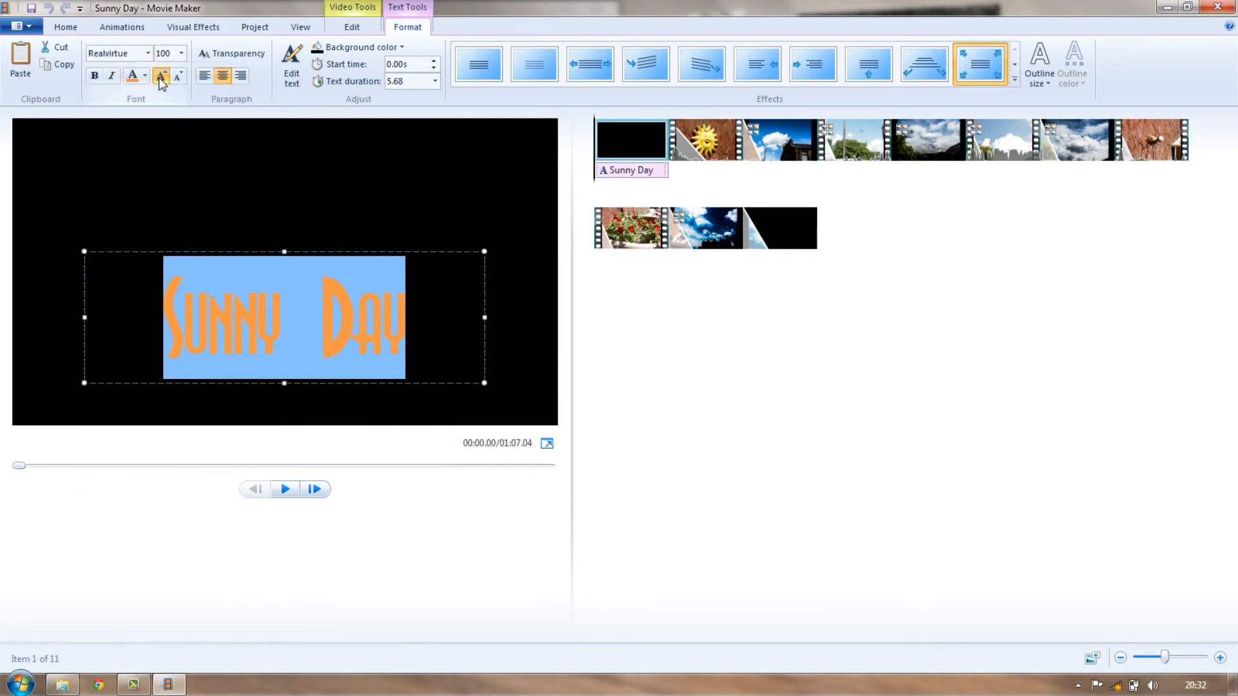
{"action": "left_click", "coordinate": [161, 77]}
{"action": "left_click", "coordinate": [161, 76]}
{"action": "left_click", "coordinate": [161, 76]}
{"action": "left_click_drag", "start_coordinate": [244, 248], "coordinate": [252, 190]}
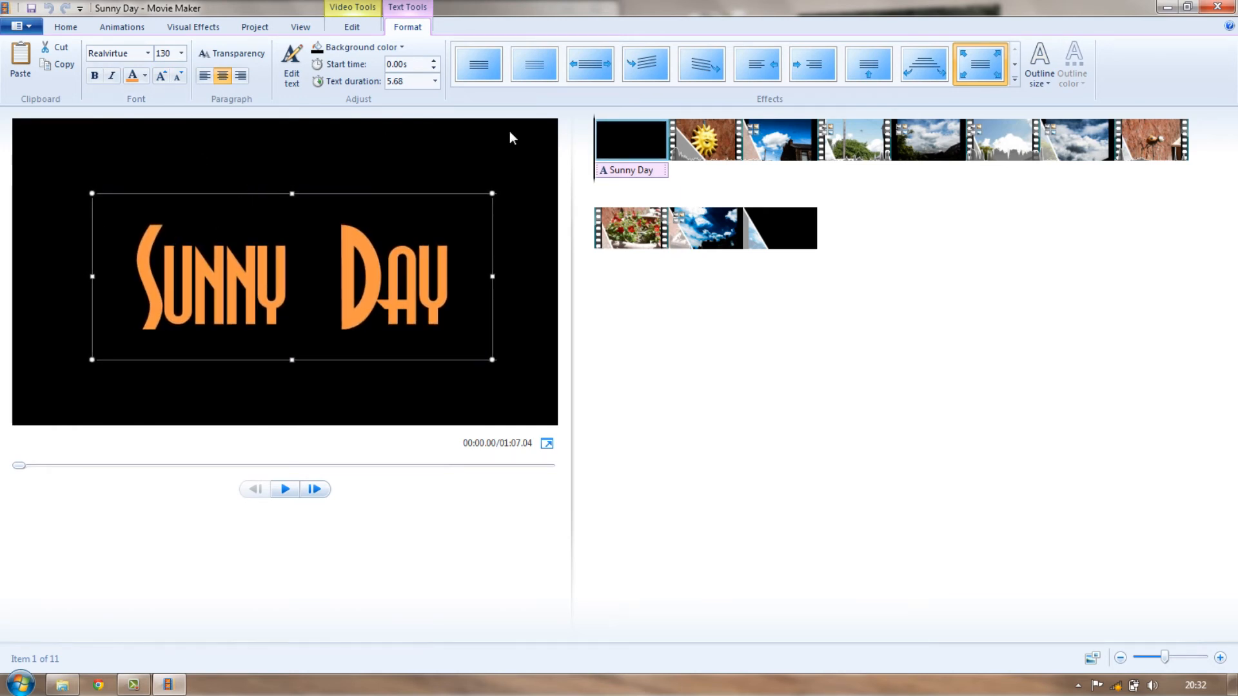
{"action": "left_click", "coordinate": [522, 363]}
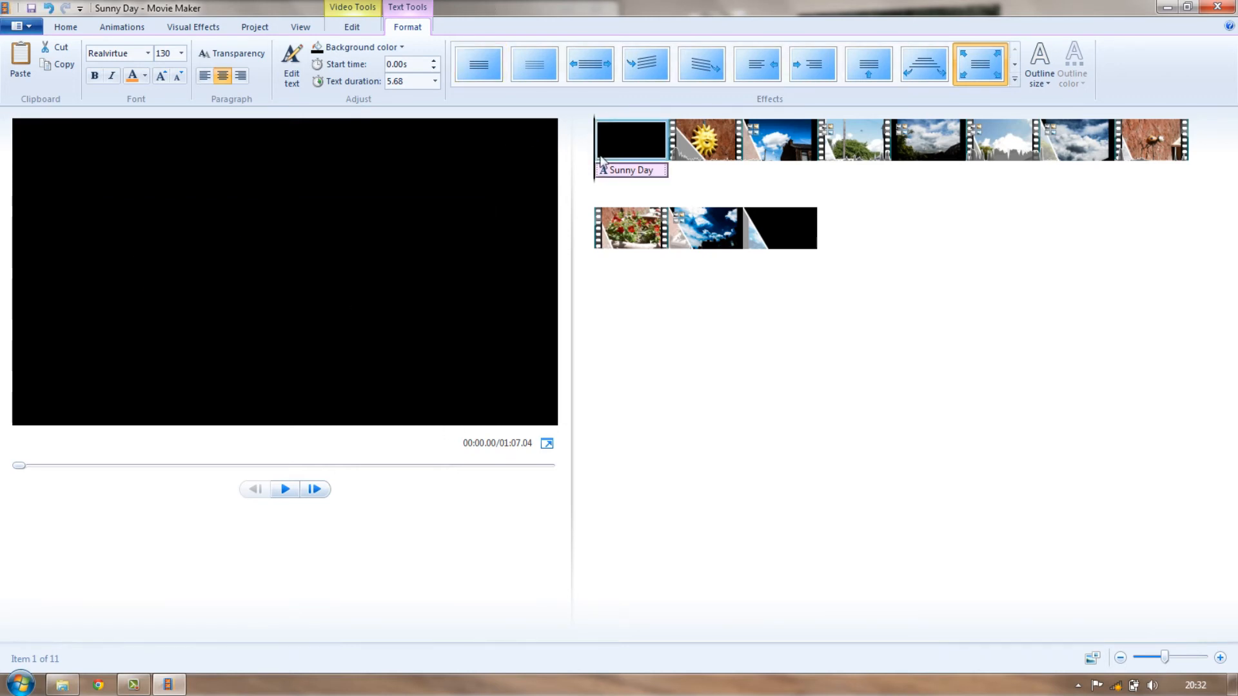
Step: Replace the Sunny Day title's zoom effect with the neighbouring tapered-lines text effect, previewing the title before and after
{"action": "left_click", "coordinate": [286, 490]}
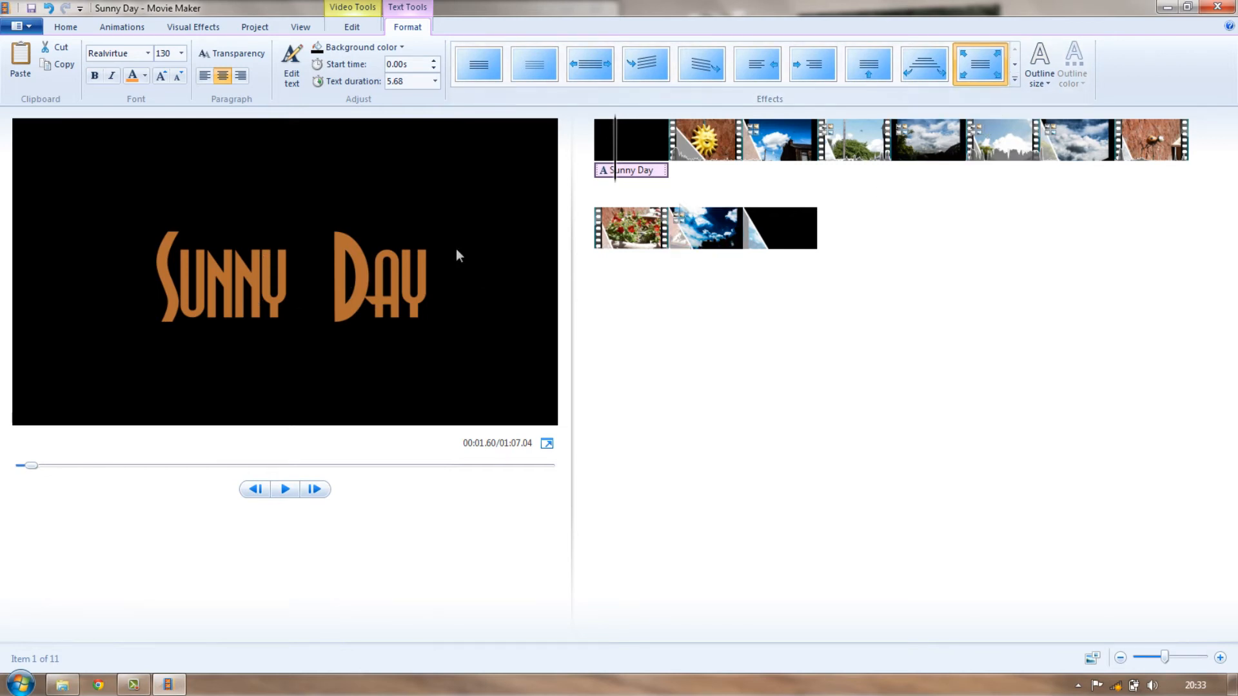
{"action": "left_click", "coordinate": [632, 142]}
{"action": "left_click", "coordinate": [289, 489]}
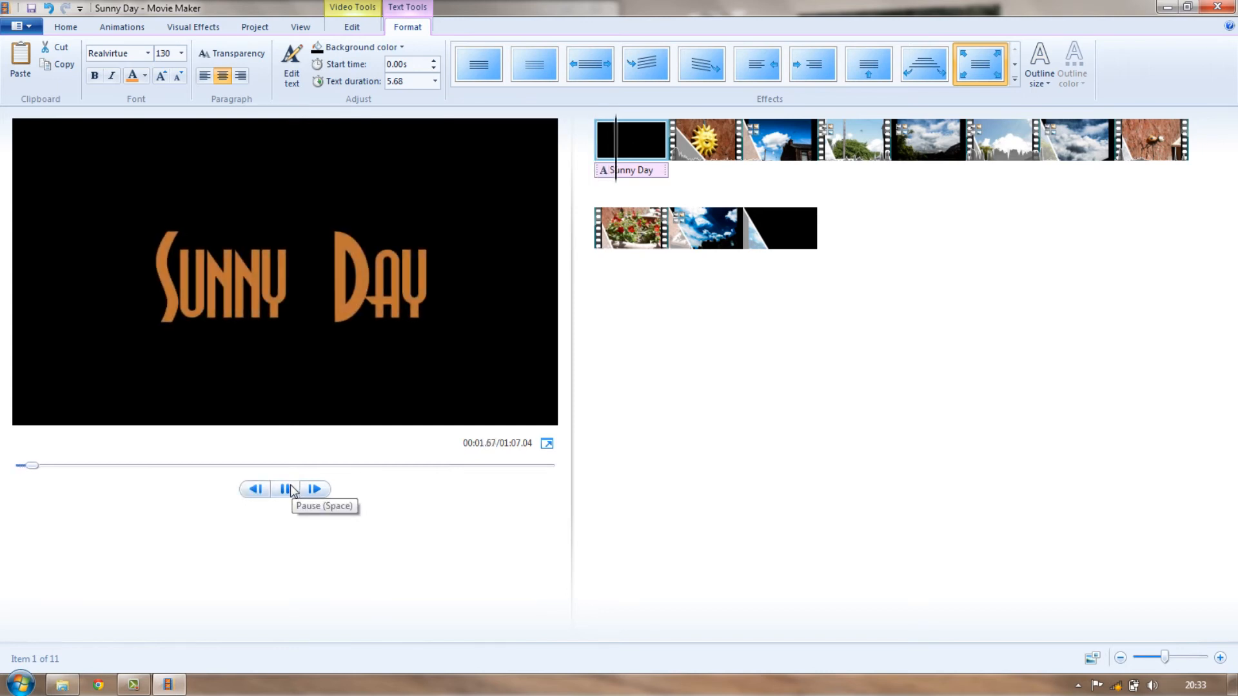
{"action": "left_click", "coordinate": [291, 491]}
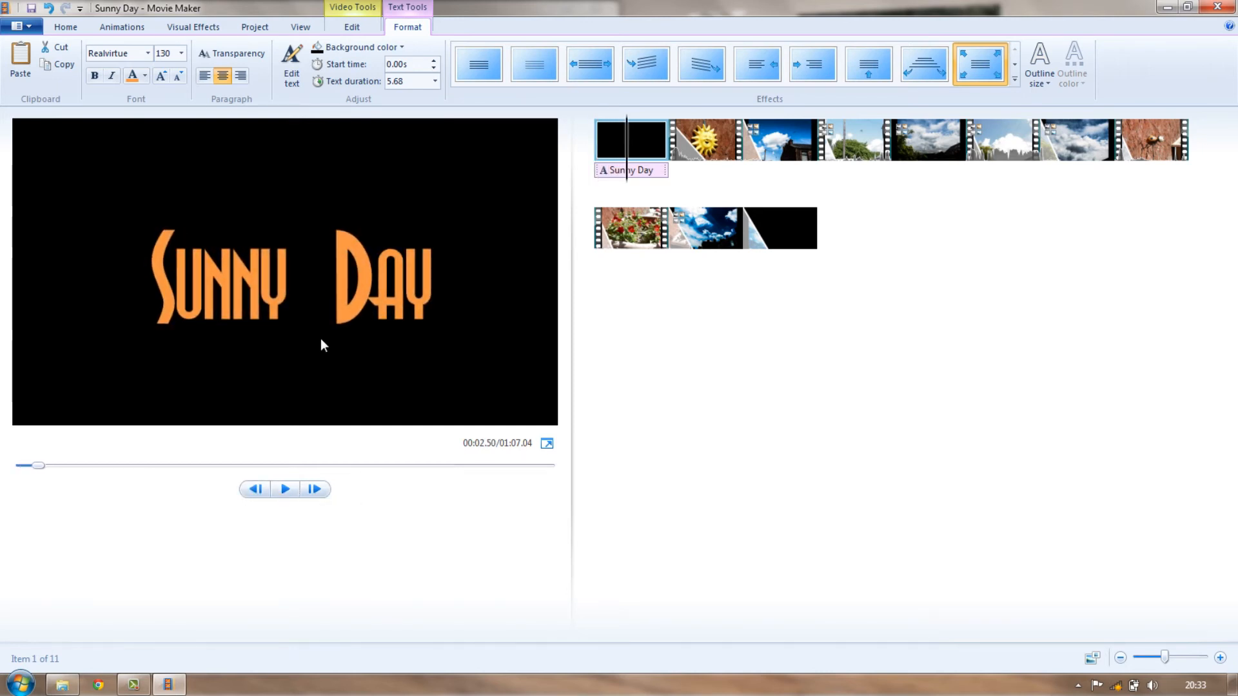
{"action": "left_click", "coordinate": [920, 64]}
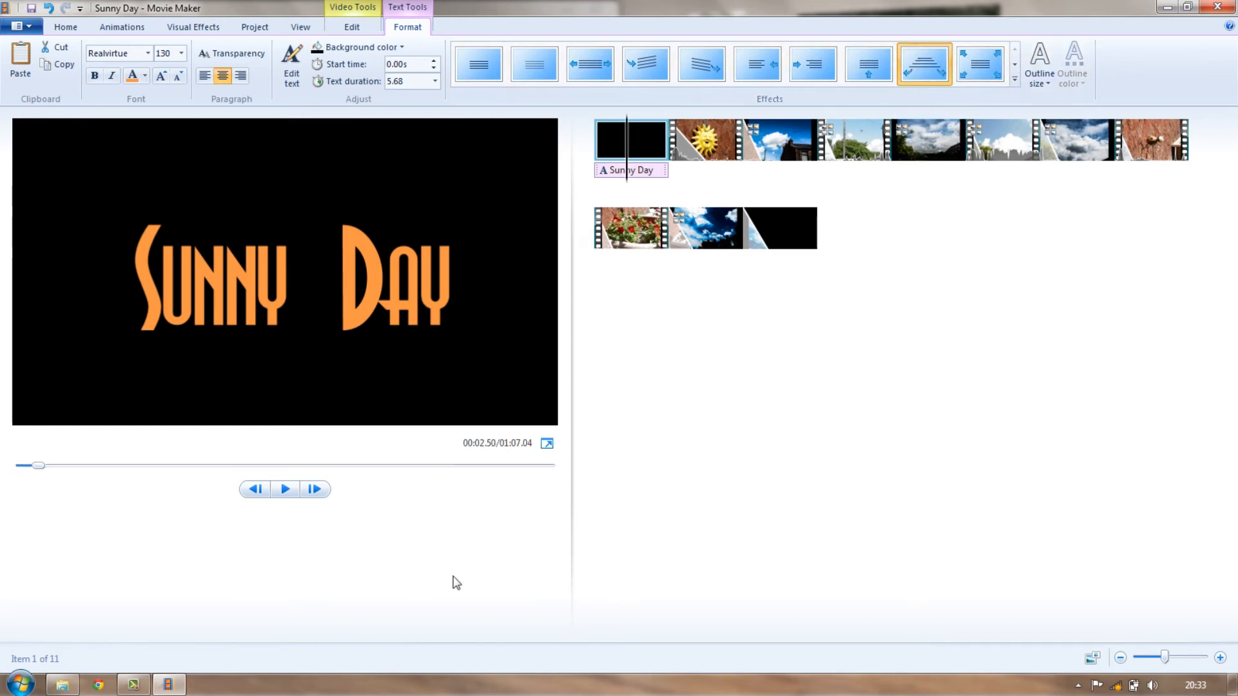
{"action": "left_click", "coordinate": [286, 489]}
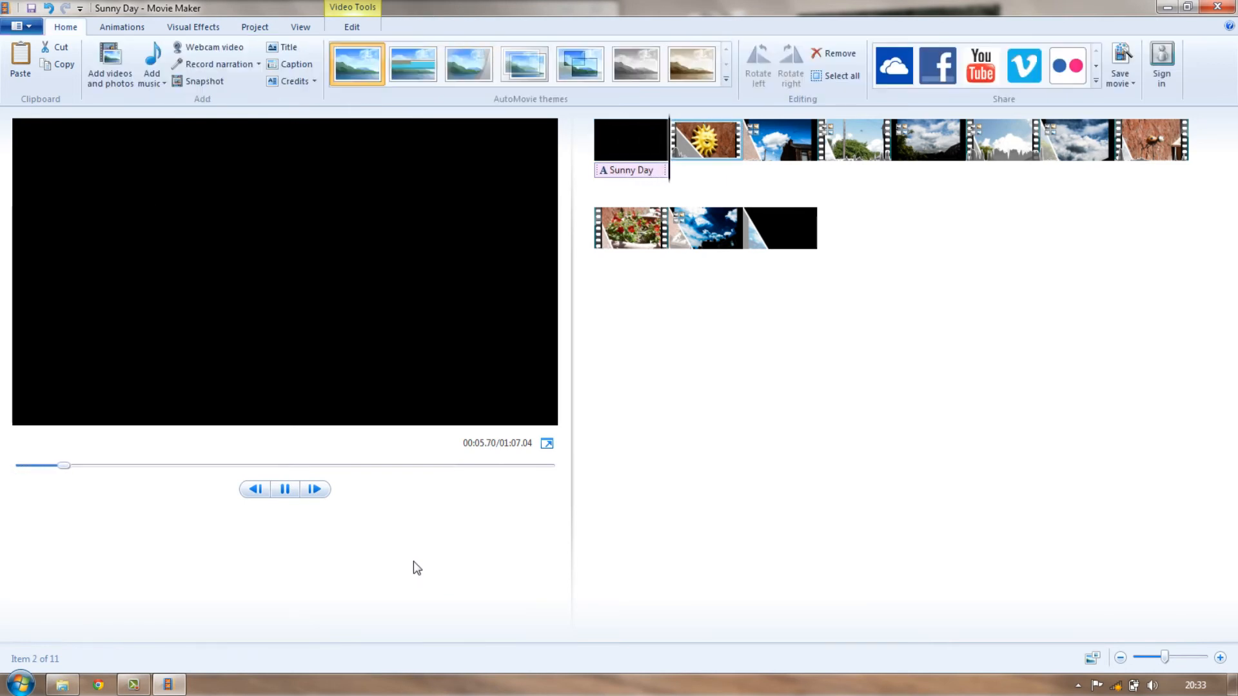
{"action": "left_click", "coordinate": [284, 489]}
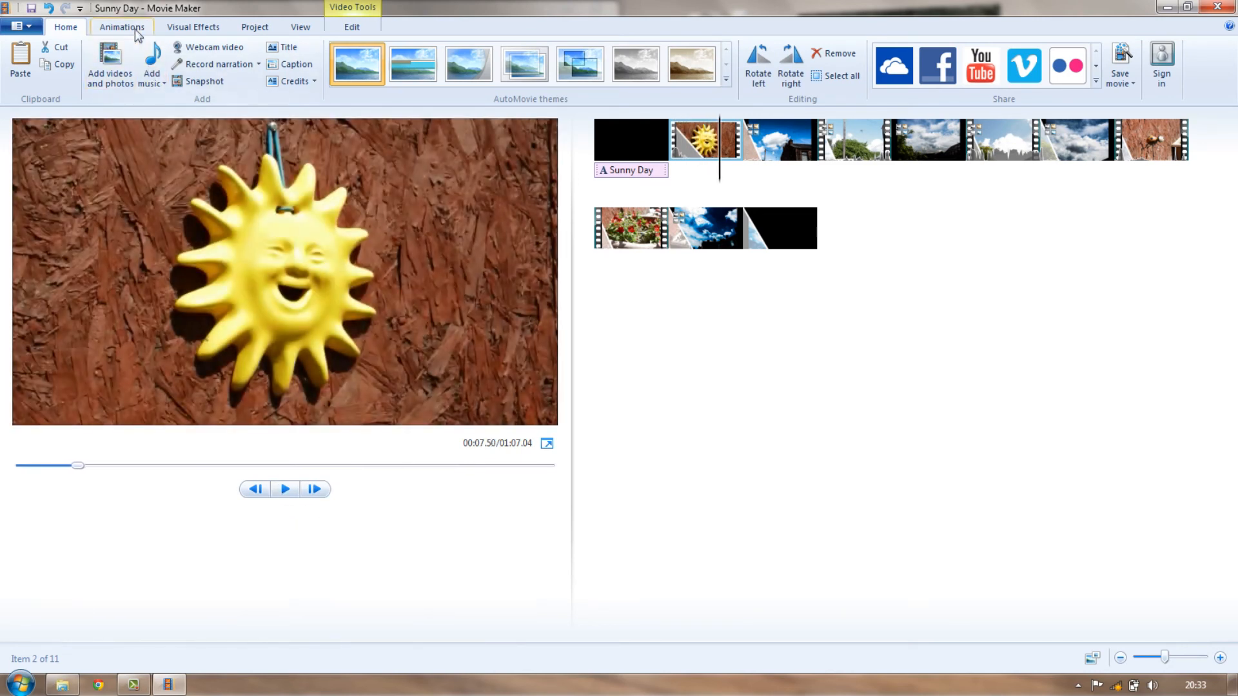
Step: Set the Sunny Day title clip's background to dark blue and preview it
{"action": "left_click", "coordinate": [622, 169]}
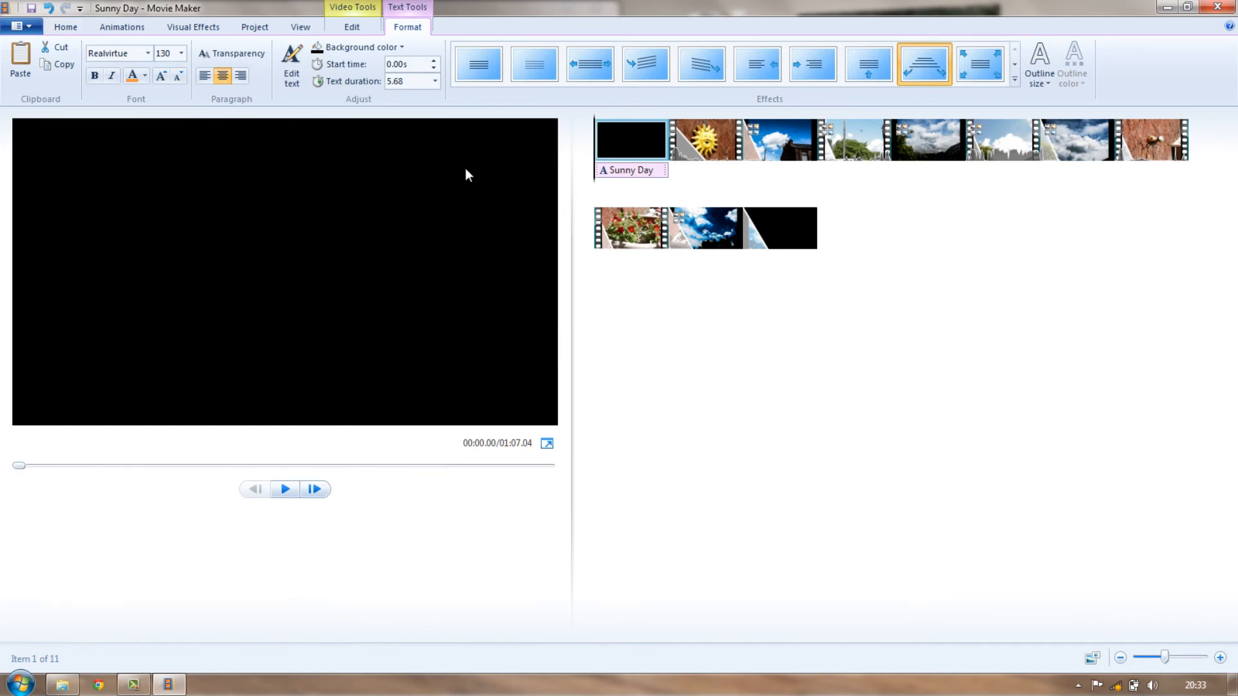
{"action": "left_click", "coordinate": [366, 49]}
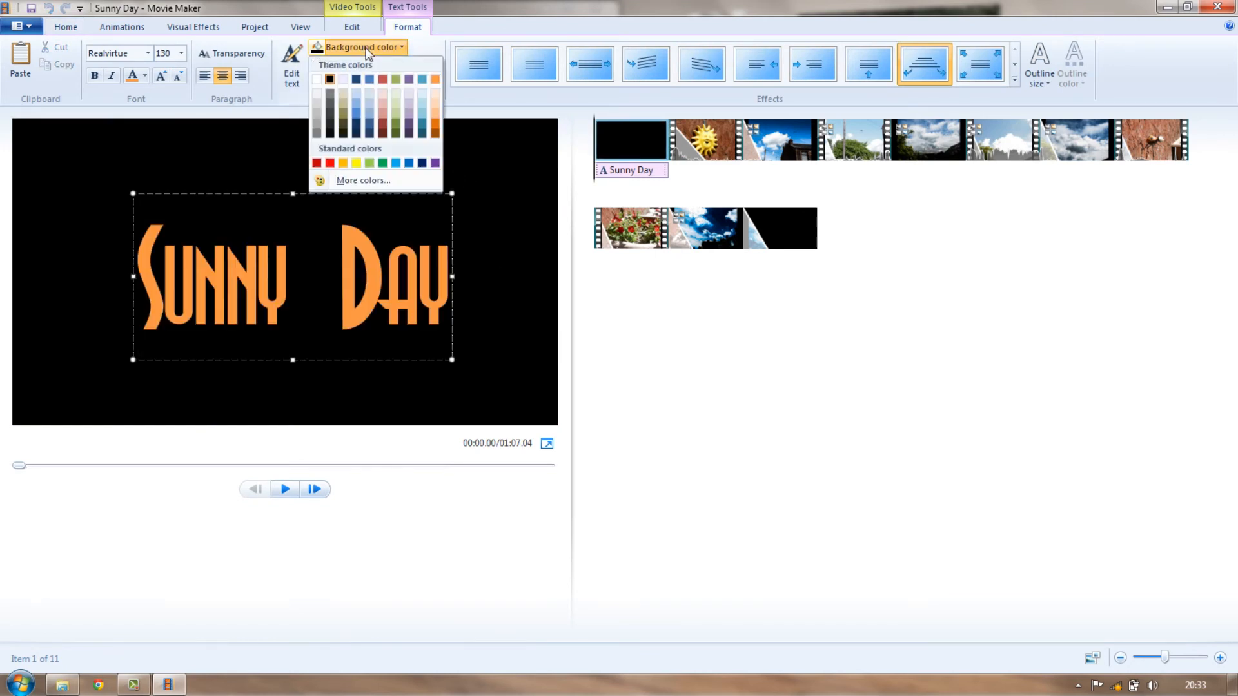
{"action": "left_click", "coordinate": [357, 80]}
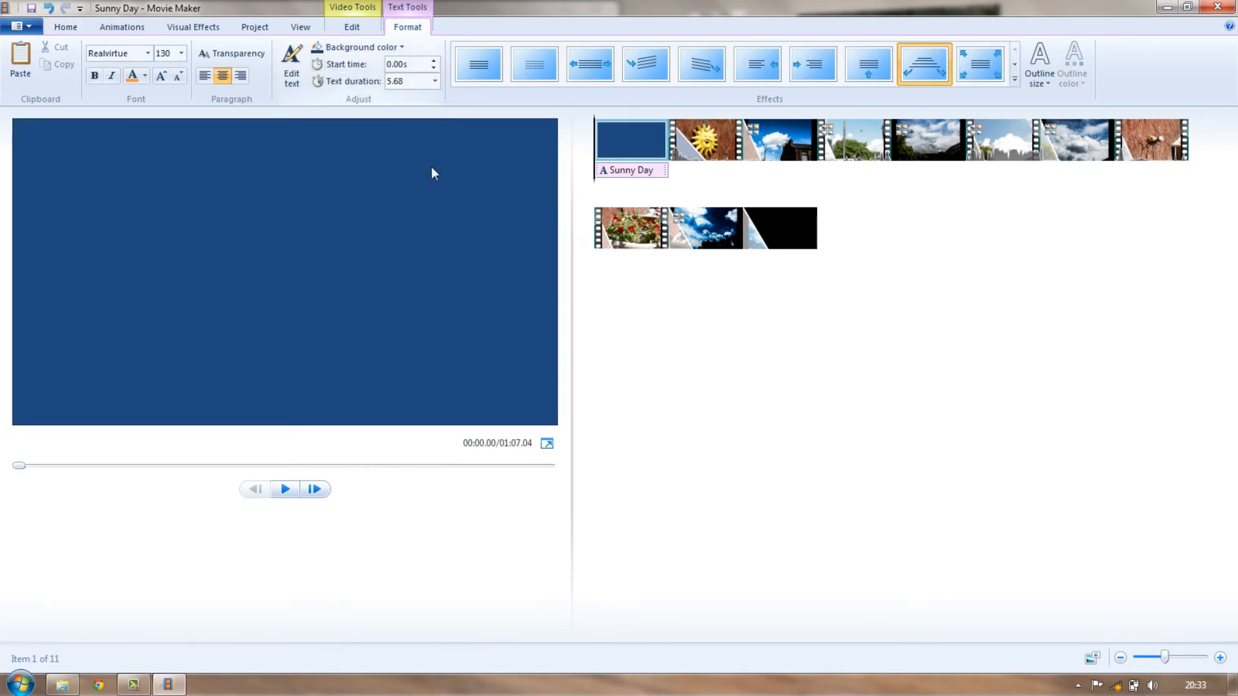
{"action": "left_click", "coordinate": [285, 489]}
{"action": "left_click", "coordinate": [286, 491]}
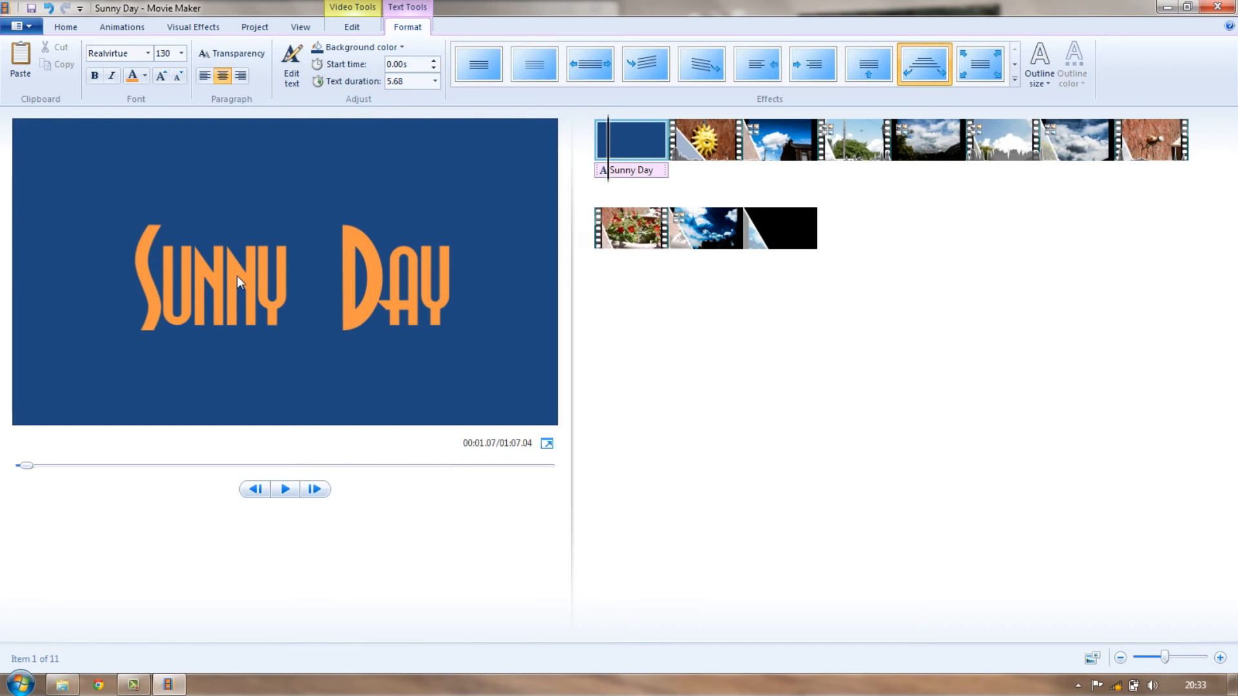
Step: Change the sun clip's transition from blur through black to Crossfade and preview it from the title clip
{"action": "left_click", "coordinate": [691, 136]}
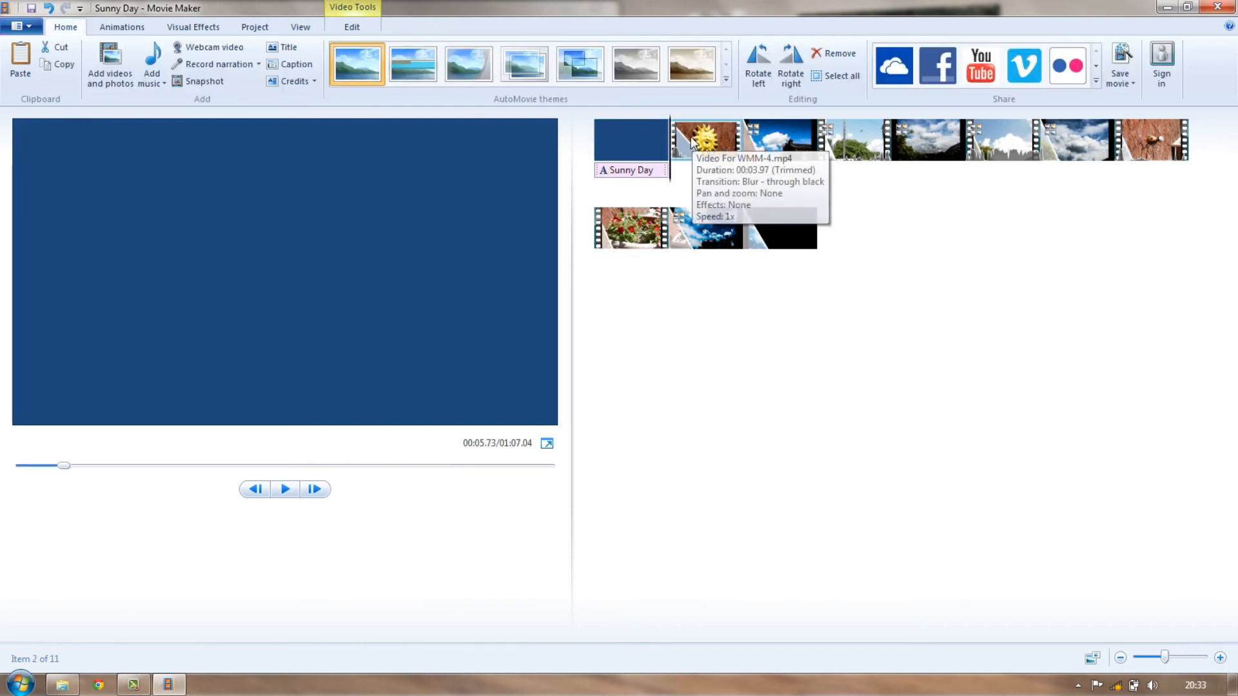
{"action": "left_click", "coordinate": [285, 490]}
{"action": "left_click", "coordinate": [285, 489]}
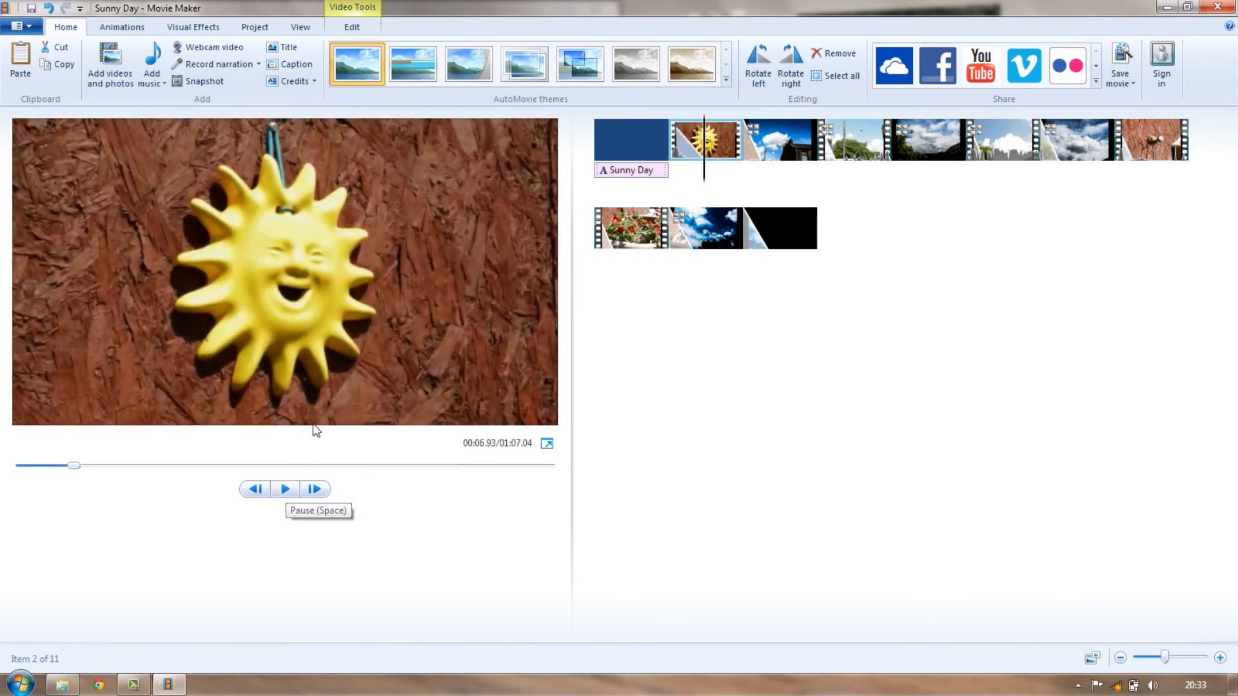
{"action": "left_click", "coordinate": [699, 149]}
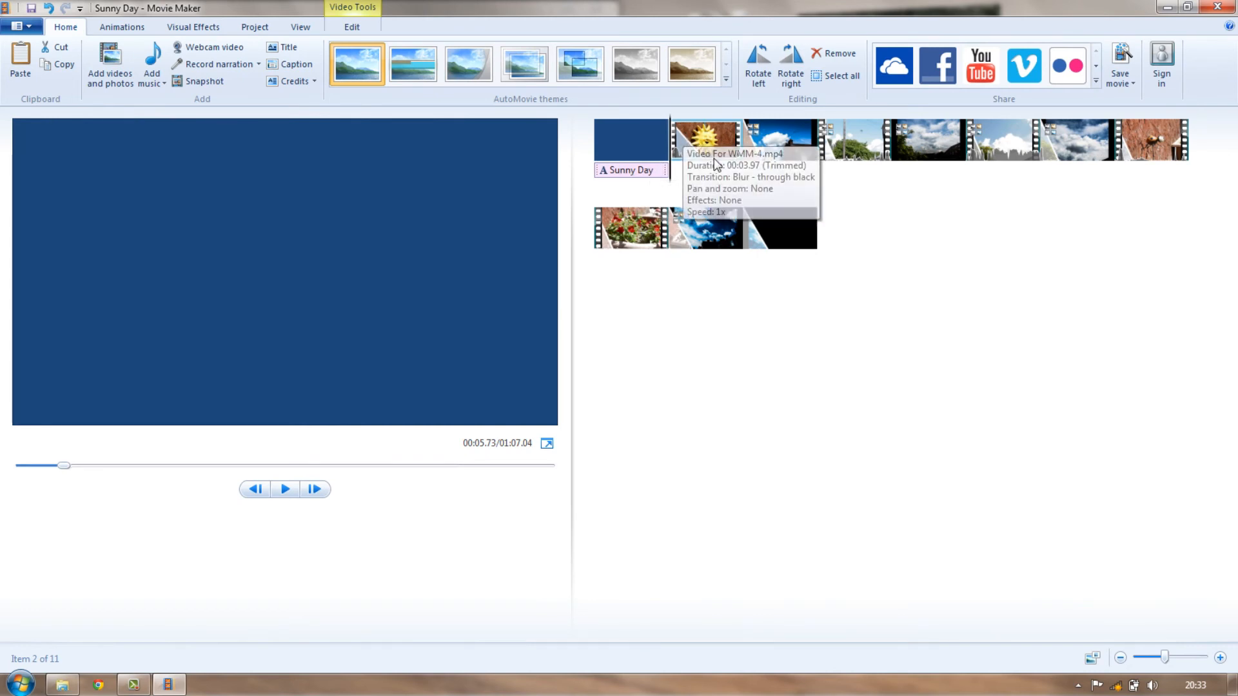
{"action": "left_click", "coordinate": [203, 30]}
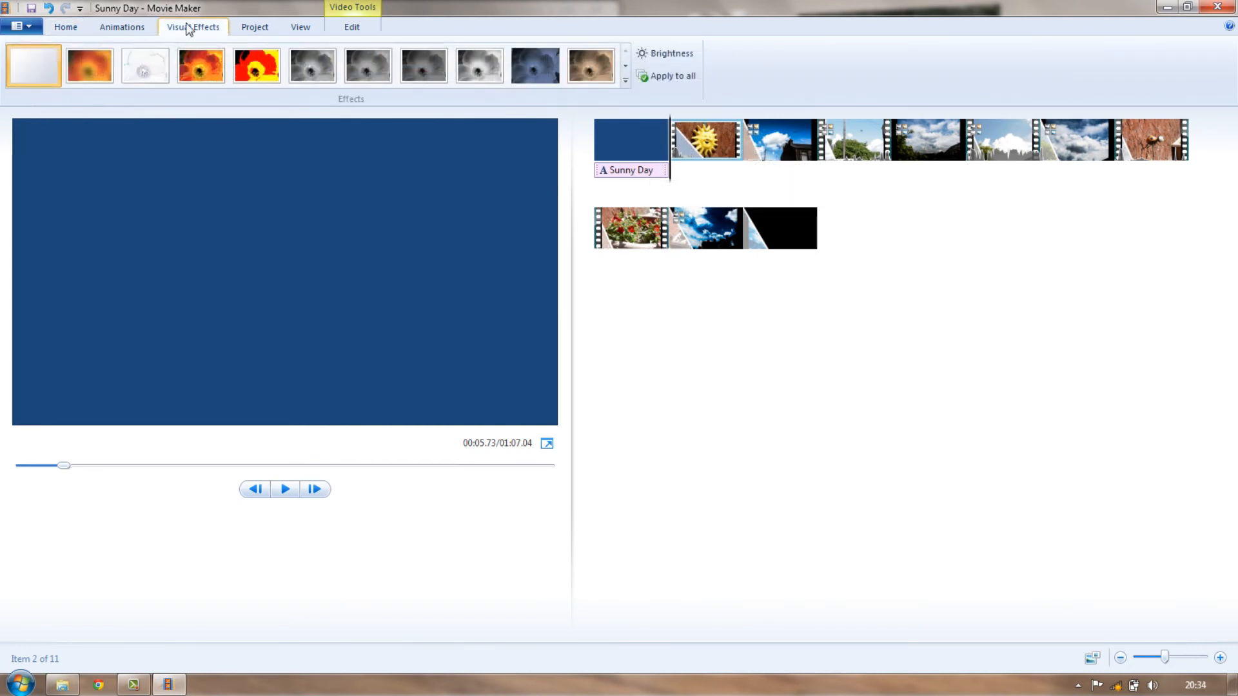
{"action": "left_click", "coordinate": [129, 28]}
{"action": "left_click", "coordinate": [201, 65]}
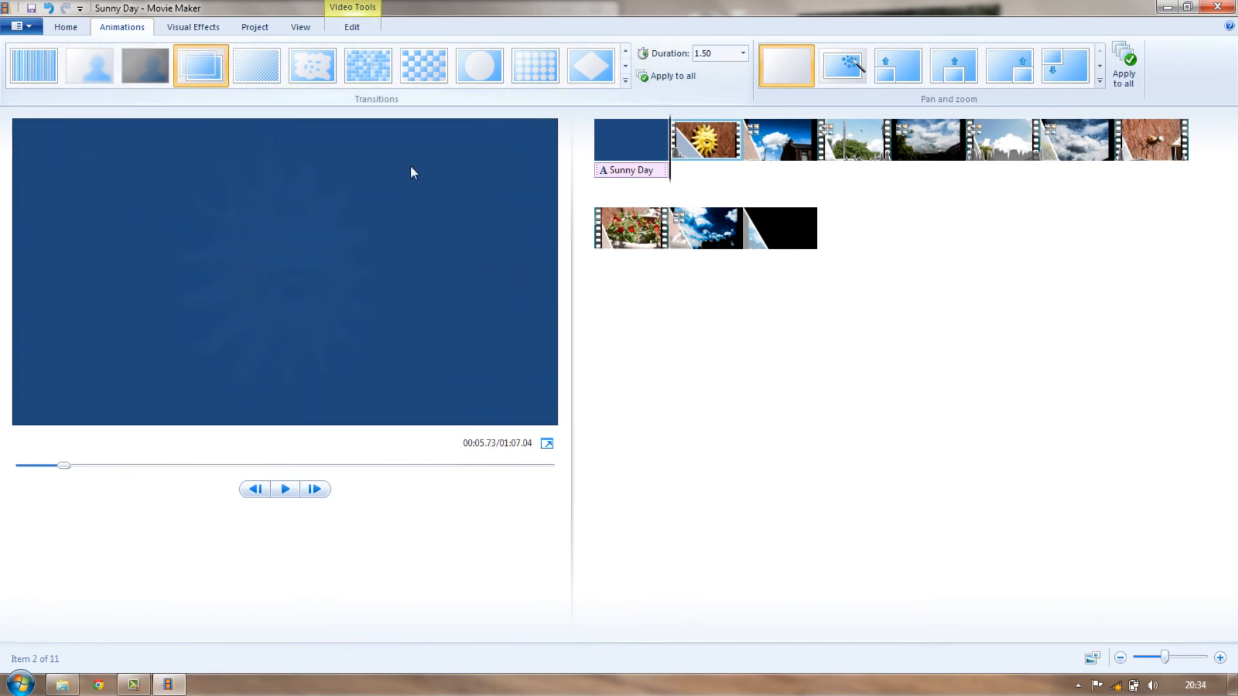
{"action": "left_click", "coordinate": [611, 134]}
{"action": "left_click", "coordinate": [285, 489]}
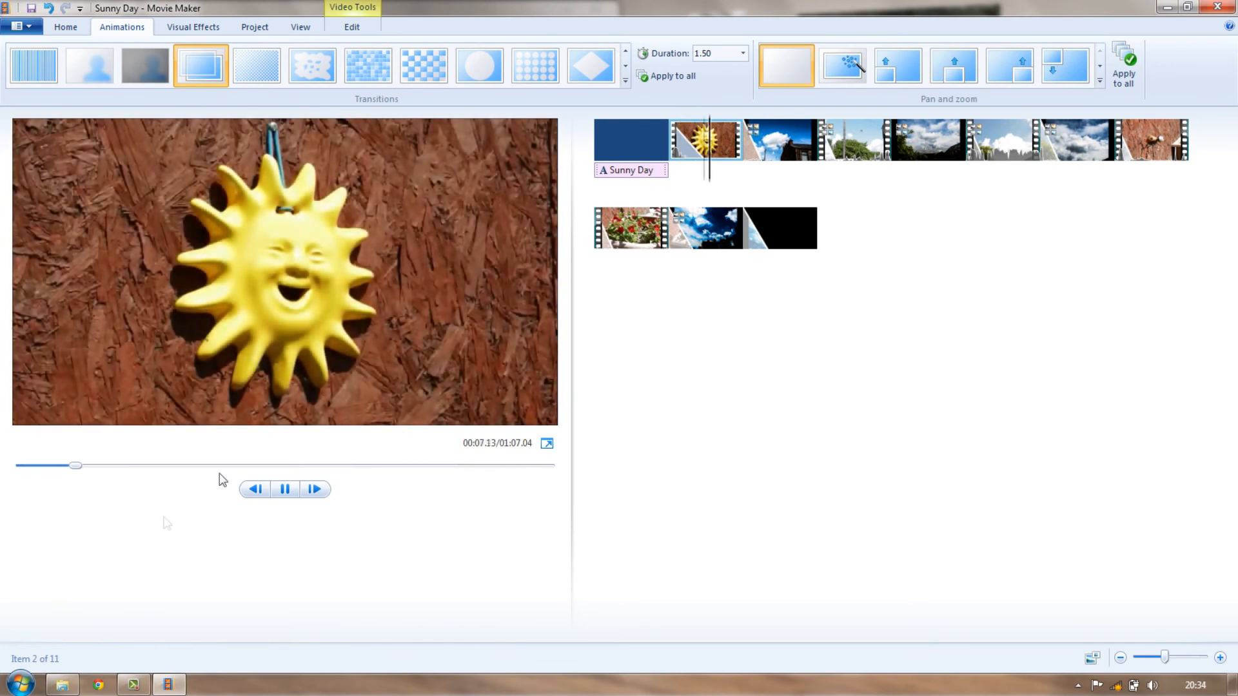
{"action": "left_click", "coordinate": [285, 489]}
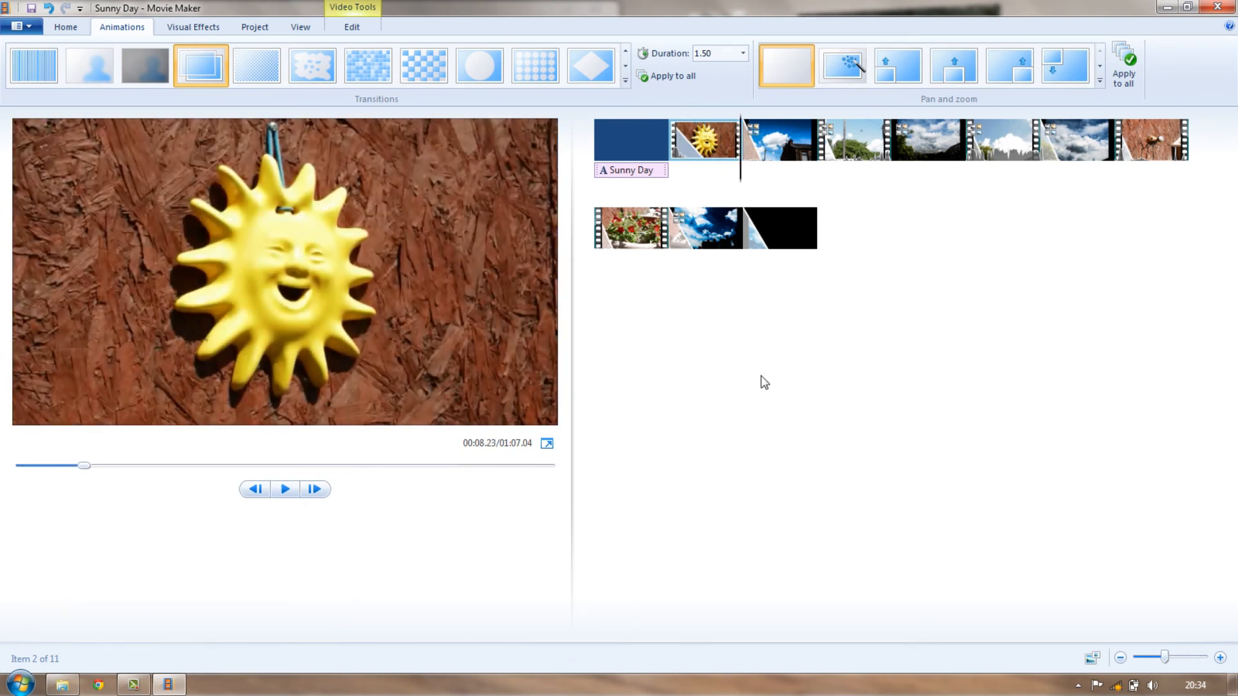
Step: Add the Good to Go (Instrumental) track from the WMM Audio folder as the movie's music and select it on the timeline
{"action": "left_click", "coordinate": [64, 27]}
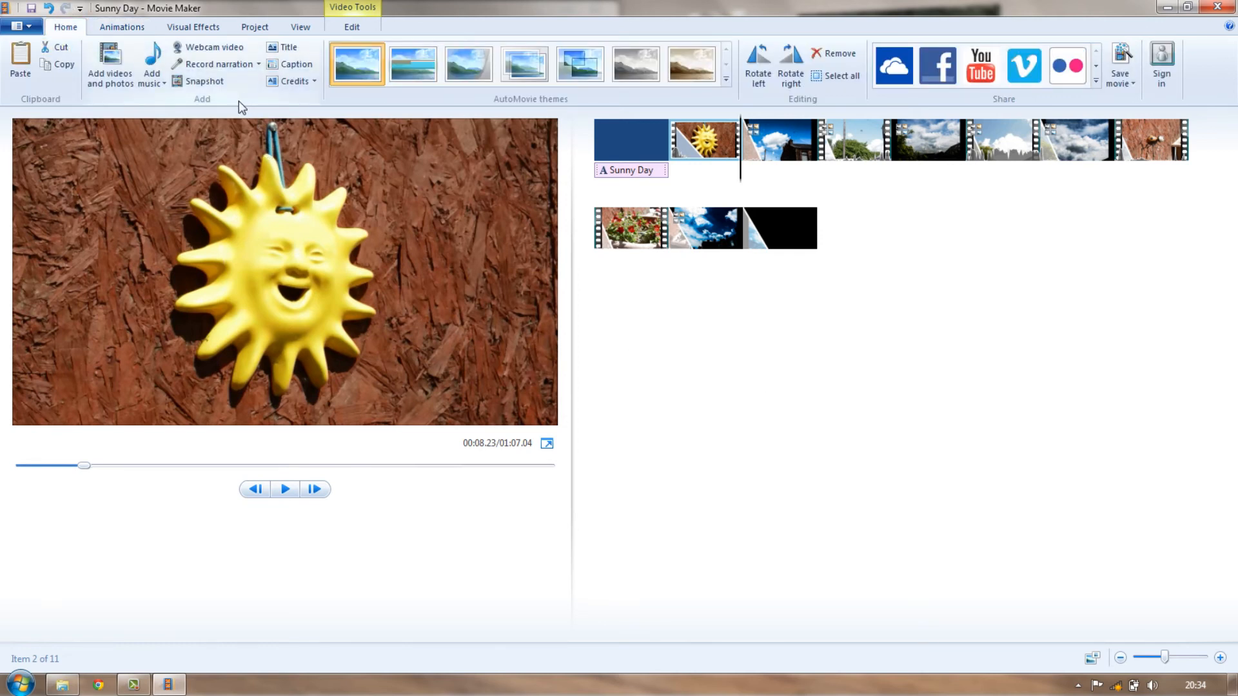
{"action": "left_click", "coordinate": [157, 84]}
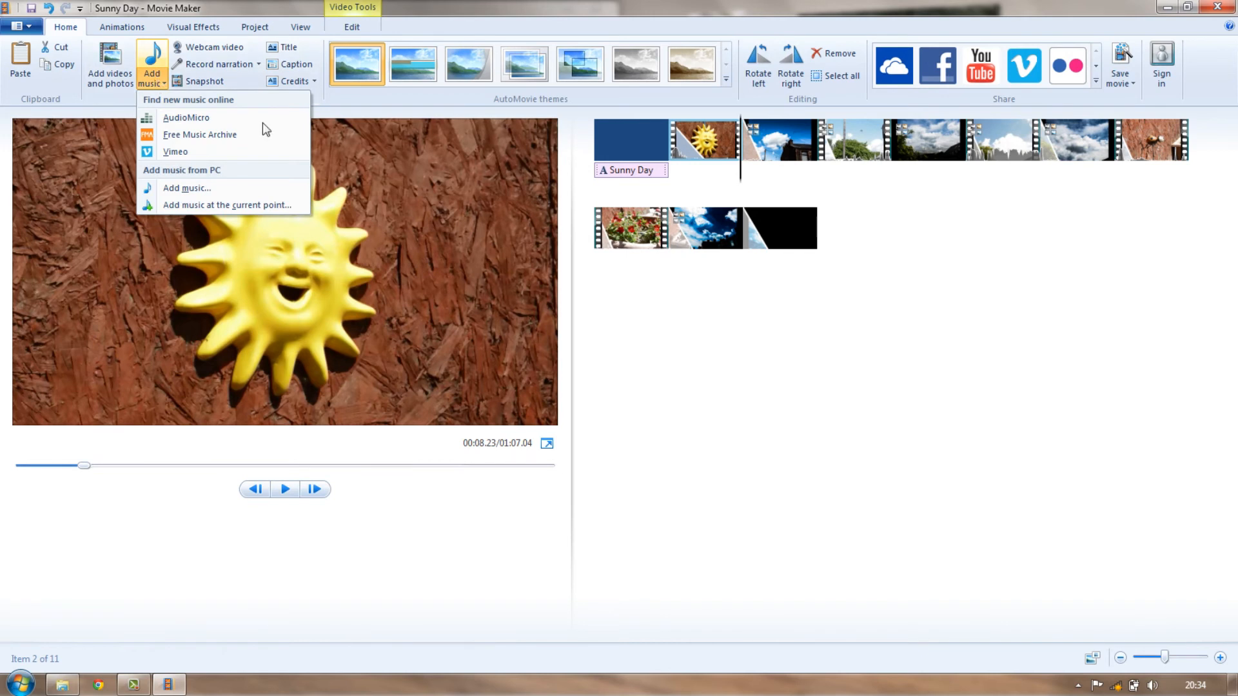
{"action": "left_click", "coordinate": [187, 187]}
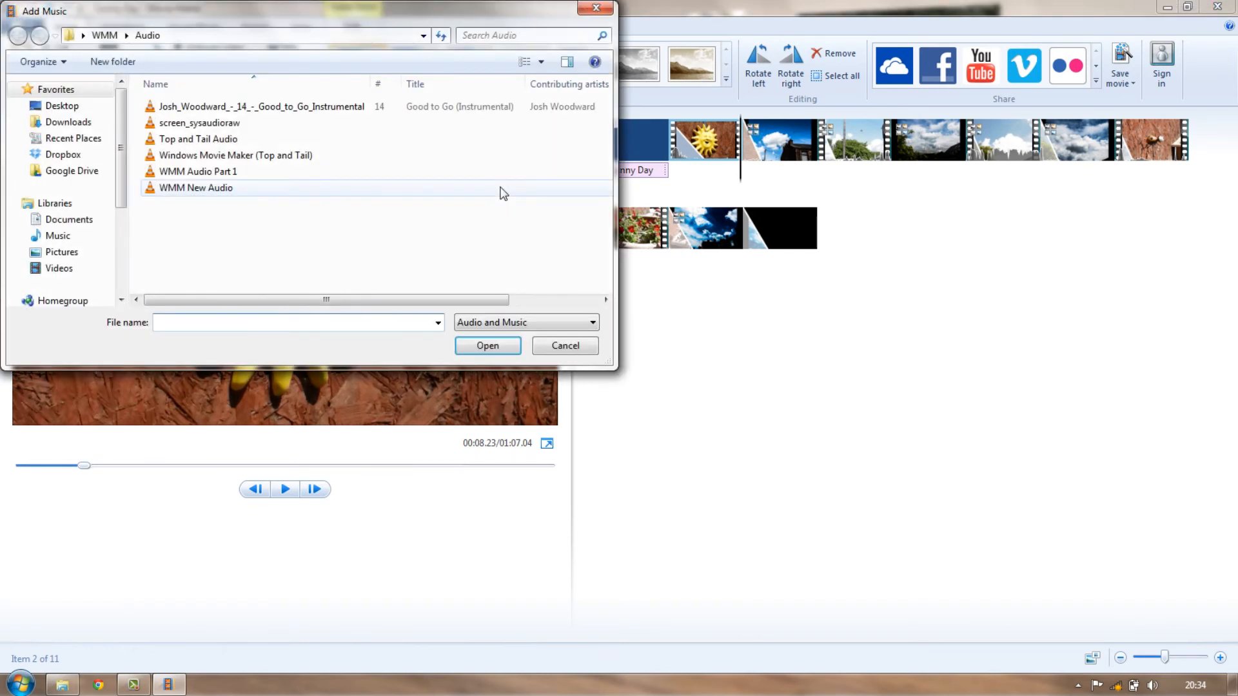
{"action": "left_click", "coordinate": [213, 111]}
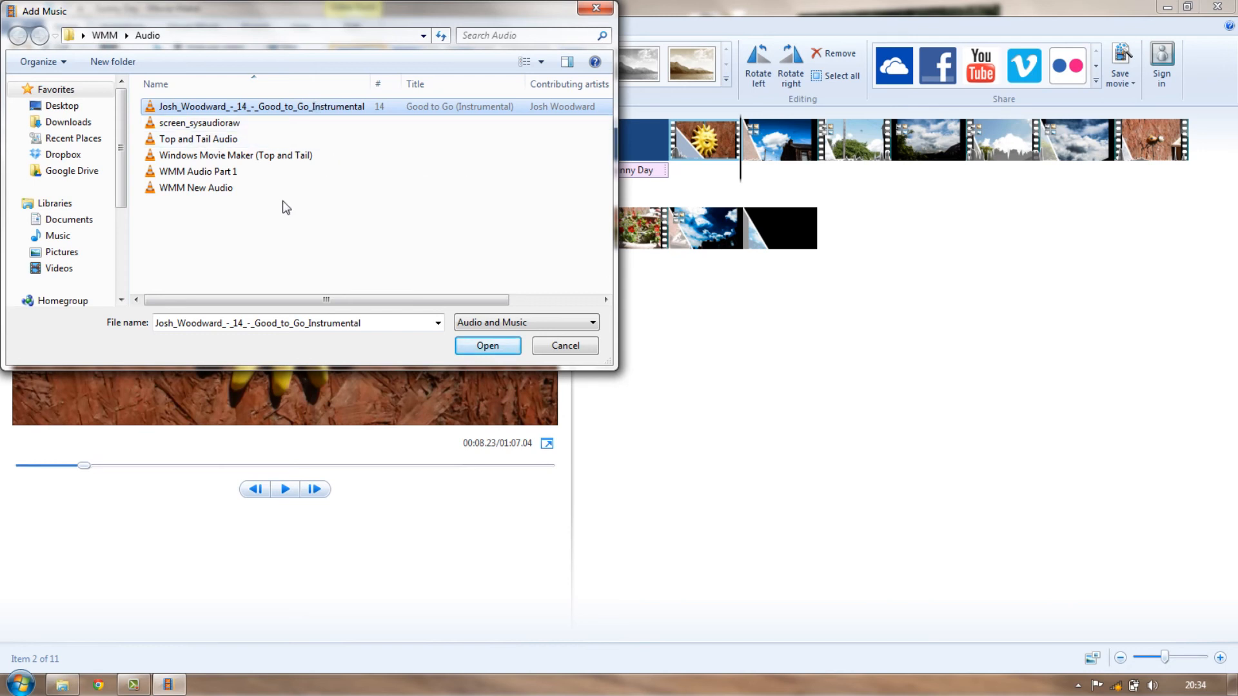
{"action": "left_click", "coordinate": [488, 346]}
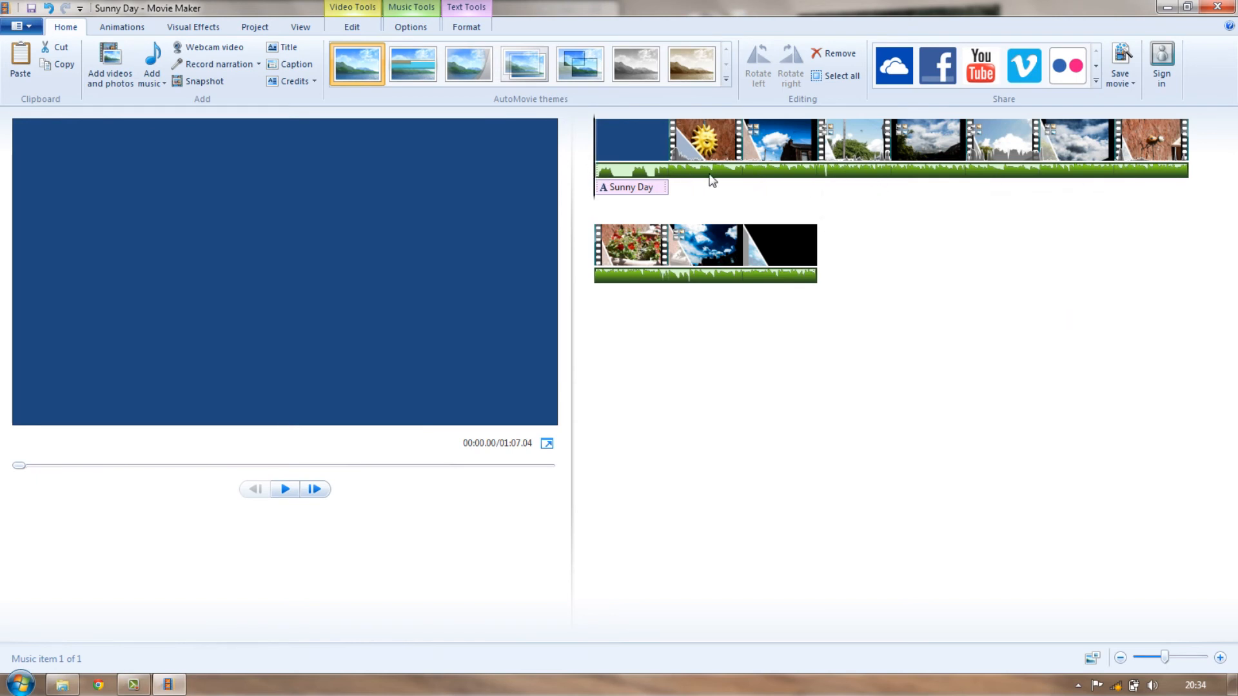
{"action": "left_click", "coordinate": [811, 279]}
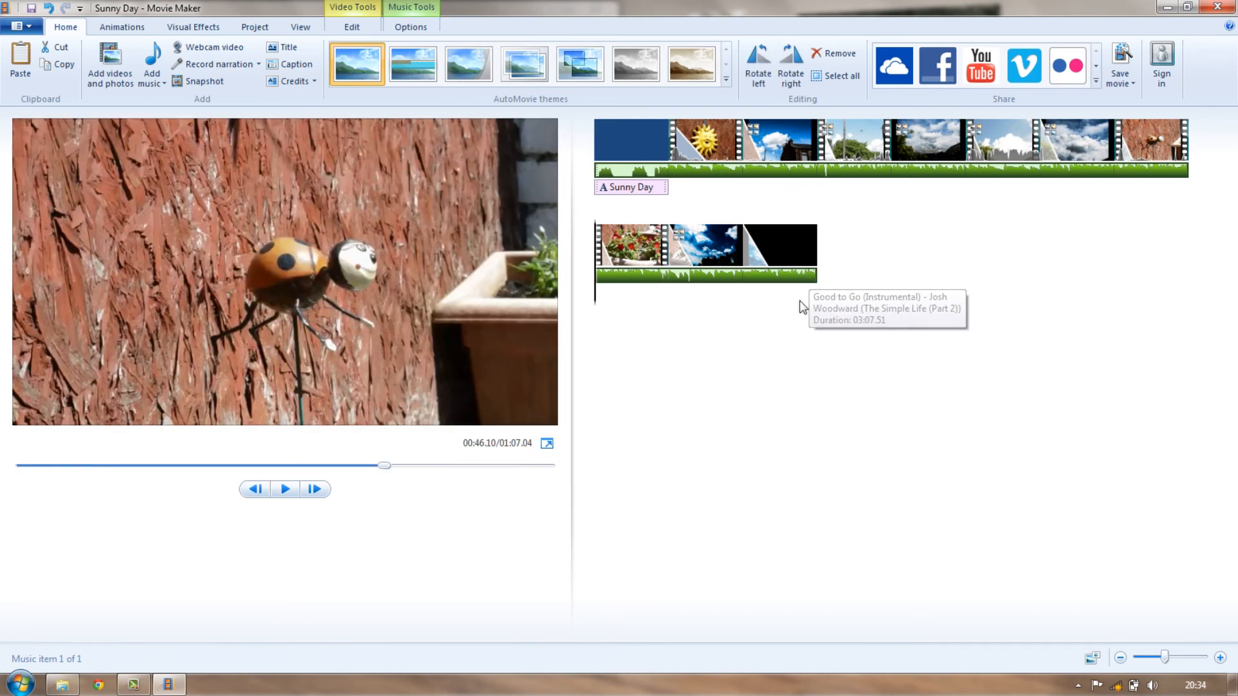
Step: Set the background music's fade out to Slow and preview the movie's ending from the final black clip
{"action": "left_click", "coordinate": [411, 27]}
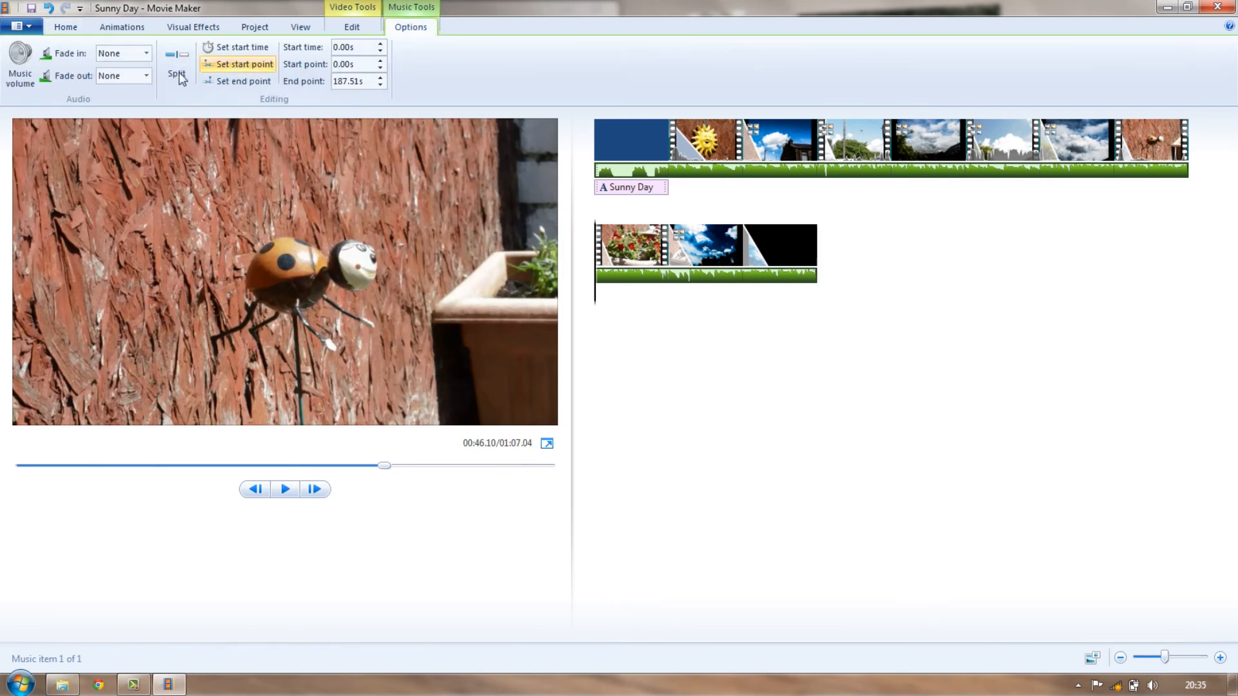
{"action": "left_click", "coordinate": [147, 76]}
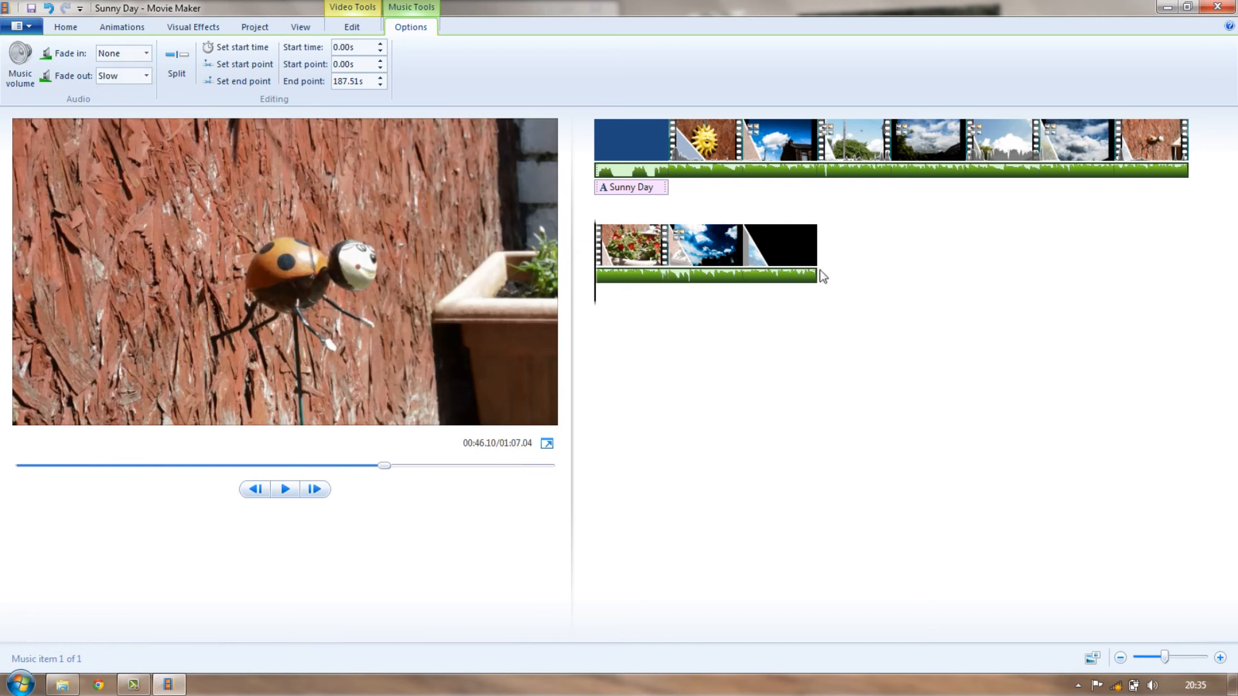
{"action": "left_click", "coordinate": [761, 246]}
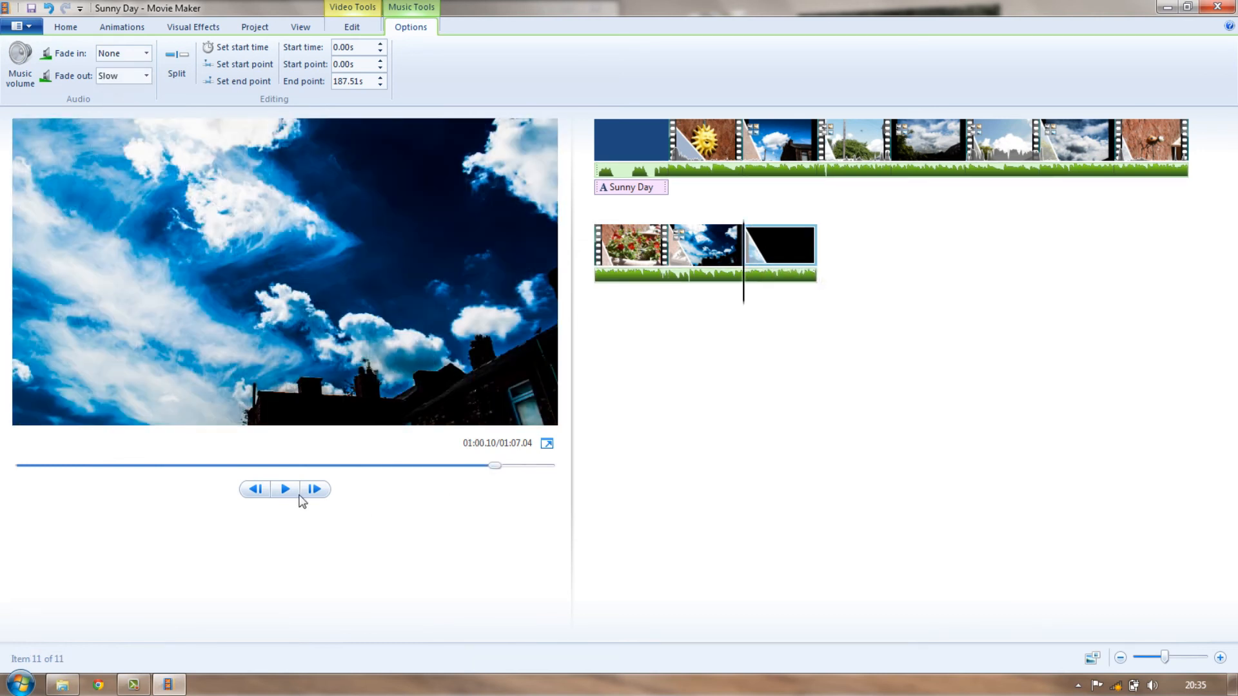
{"action": "left_click", "coordinate": [286, 489]}
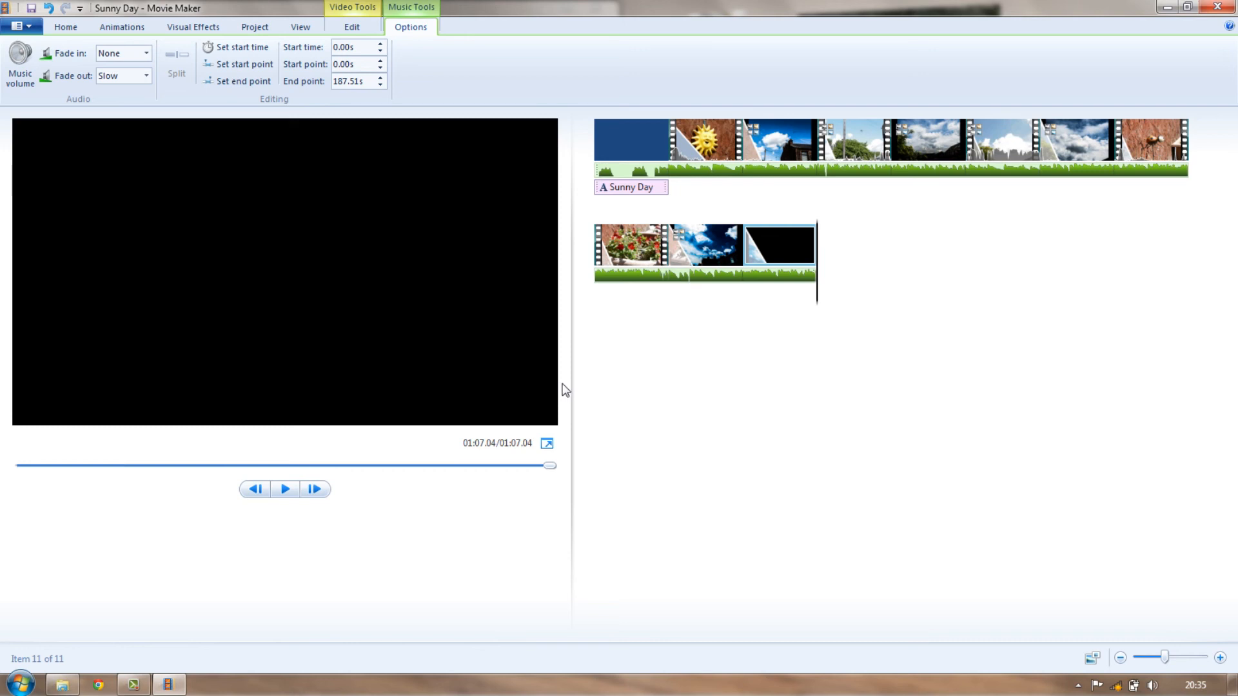
Step: Check the Sunny Day project file's type in the WMM folder, widening the Type column, and return to the movie project
{"action": "left_click", "coordinate": [67, 28]}
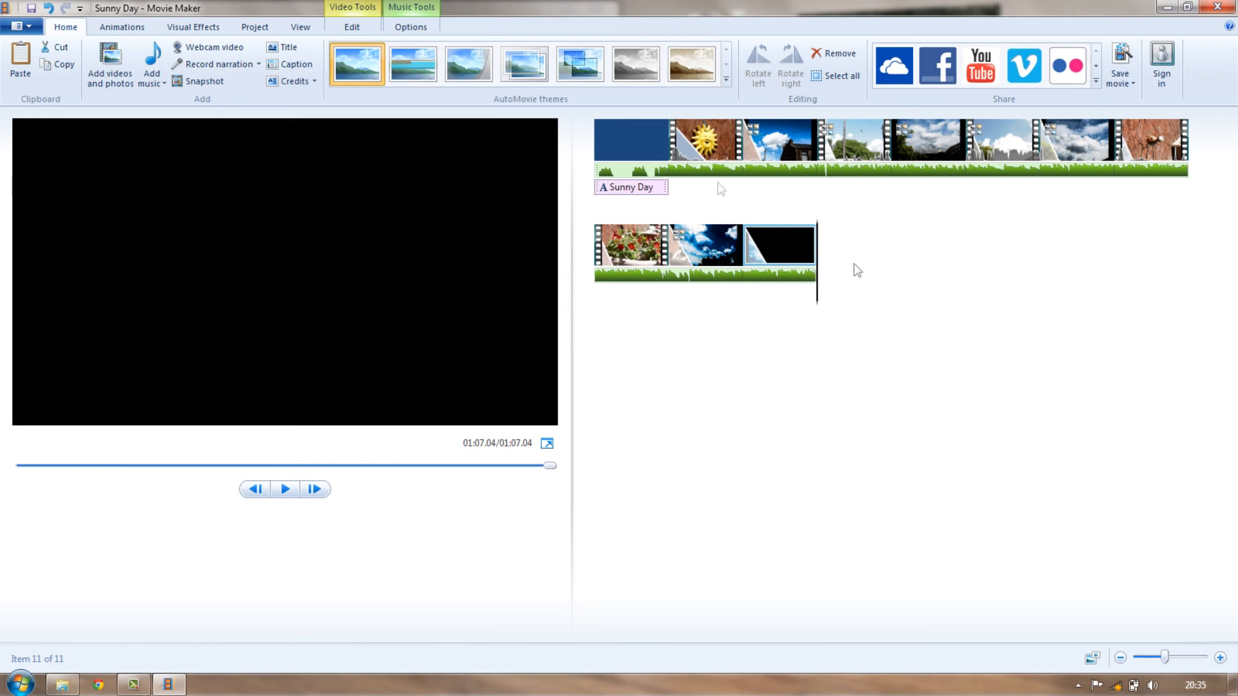
{"action": "left_click", "coordinate": [62, 685]}
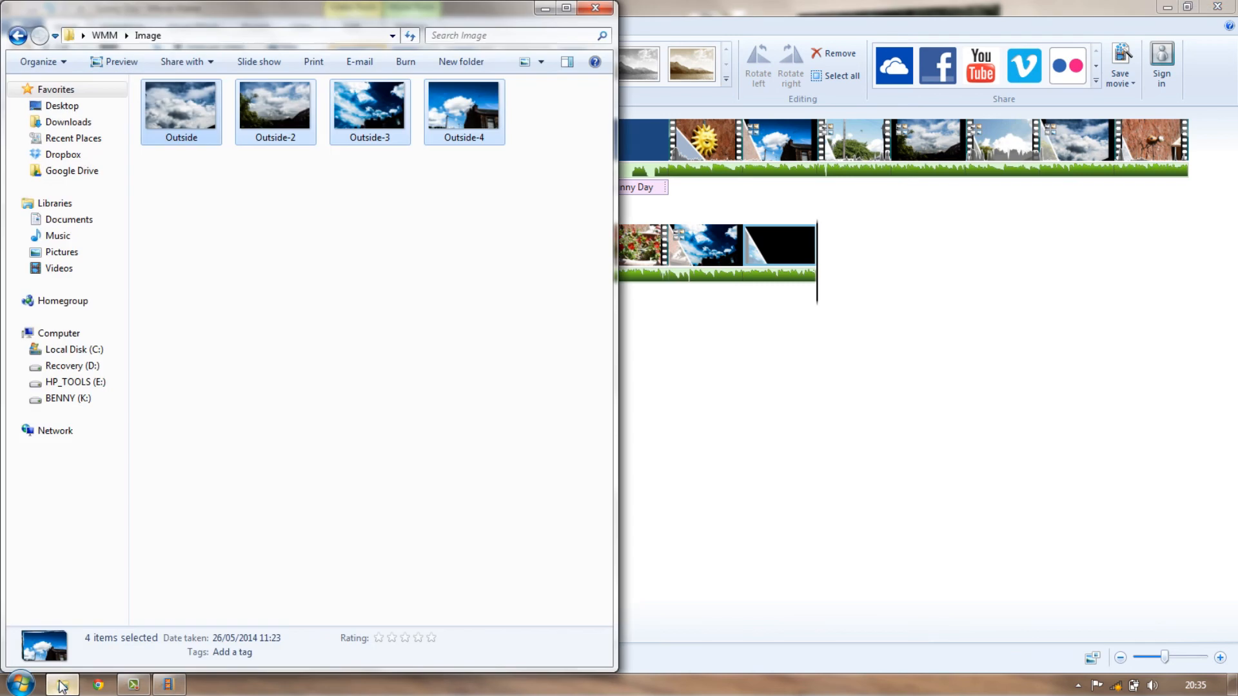
{"action": "left_click", "coordinate": [103, 35]}
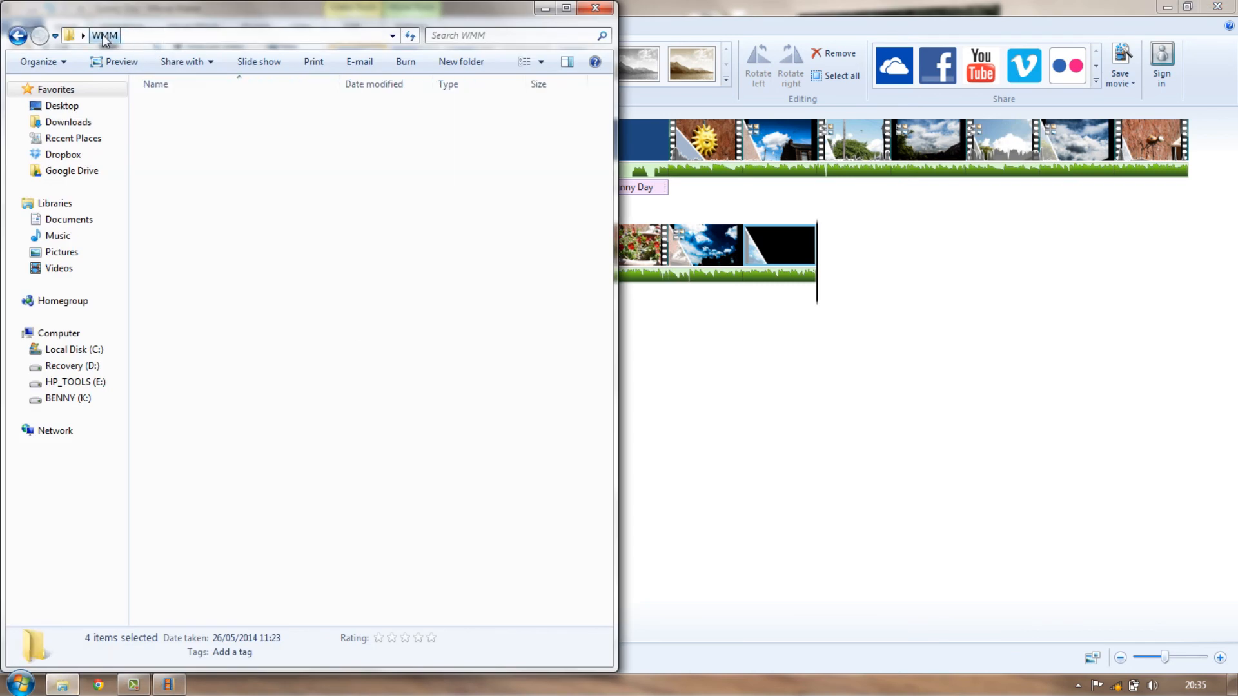
{"action": "left_click", "coordinate": [187, 187]}
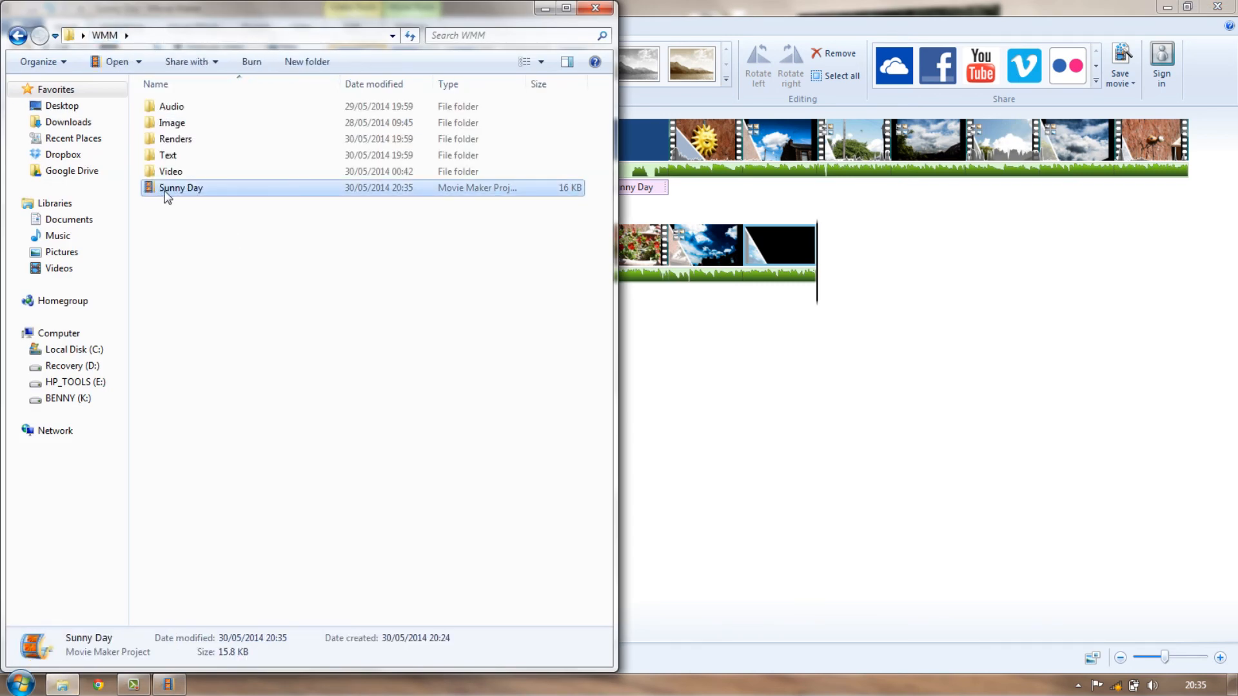
{"action": "left_click_drag", "start_coordinate": [525, 84], "coordinate": [555, 84]}
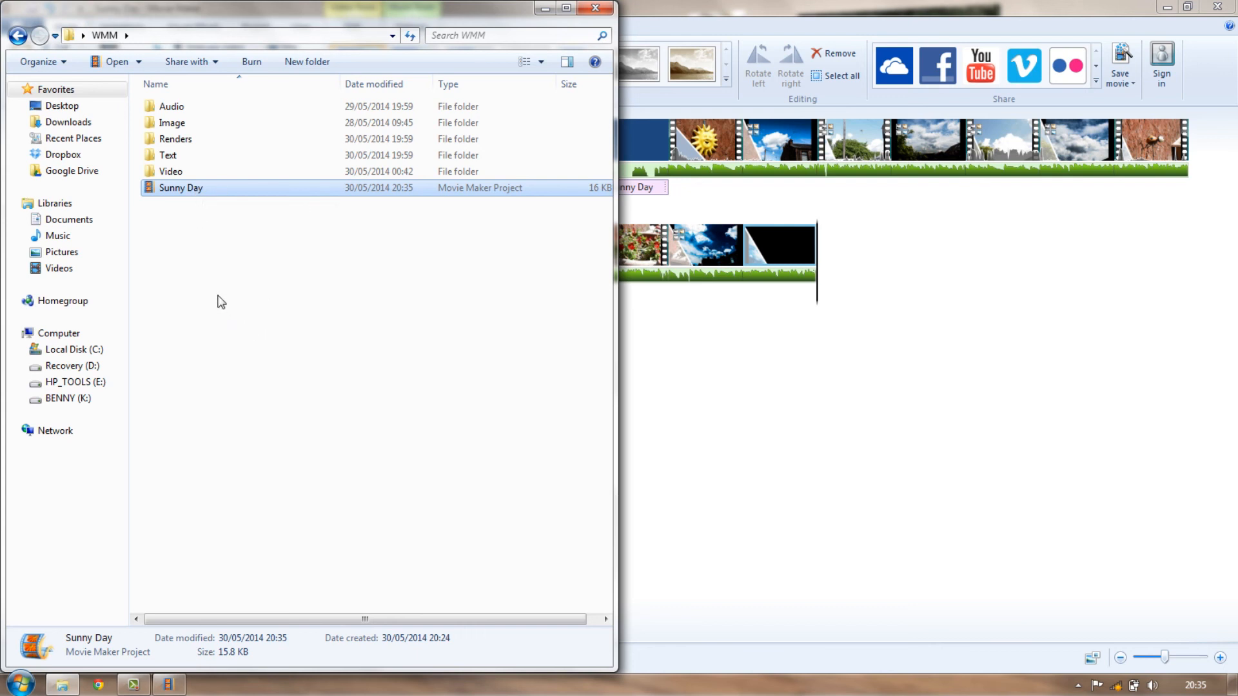
{"action": "left_click", "coordinate": [835, 6]}
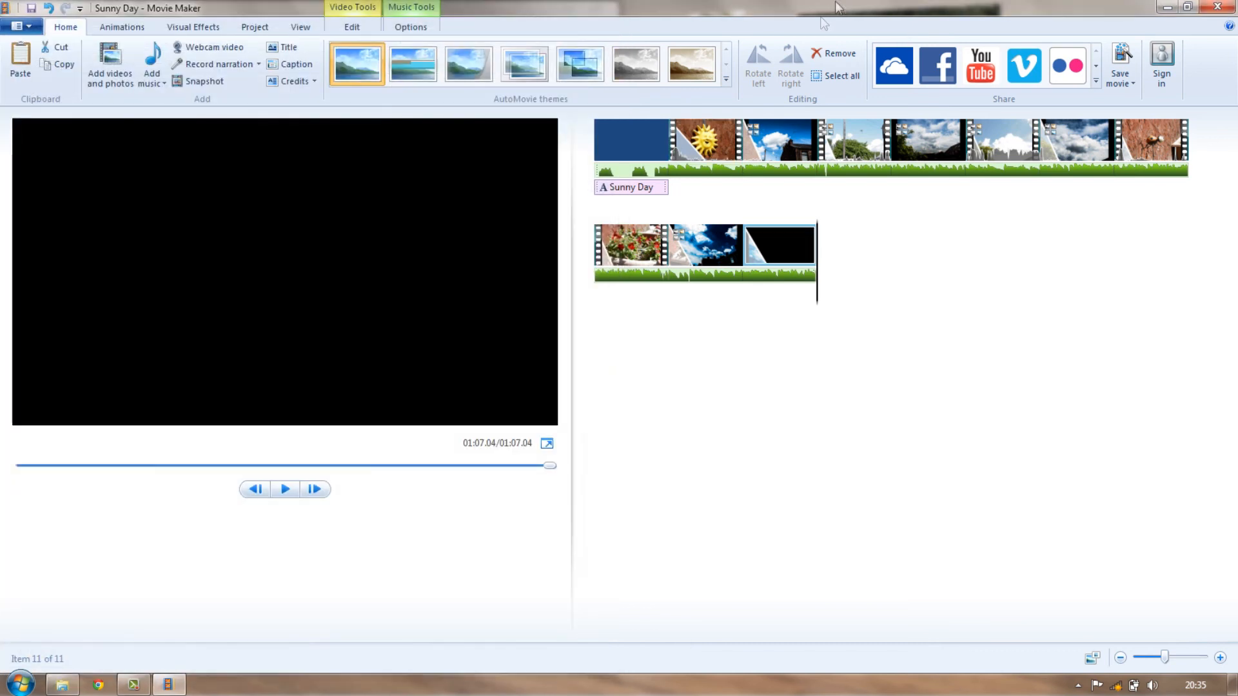
Step: Examine the movie export dialog's file settings and the available computer, phone, tablet and website presets without exporting
{"action": "left_click", "coordinate": [1118, 59]}
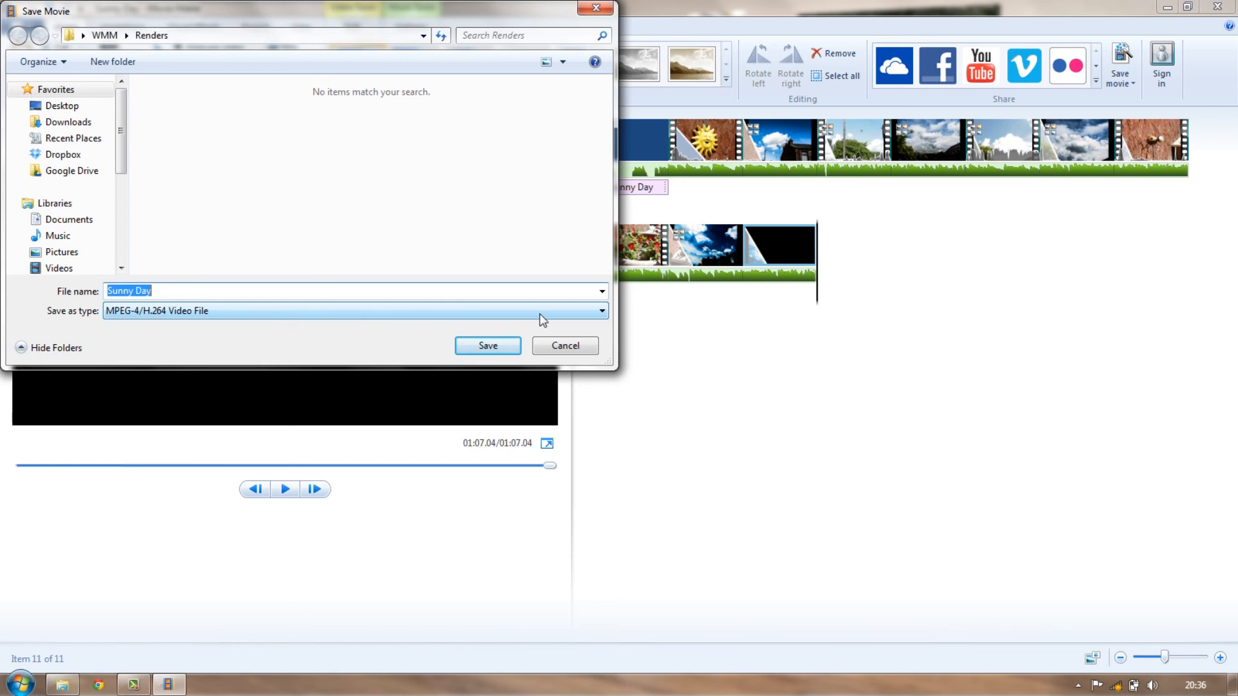
{"action": "left_click", "coordinate": [567, 348]}
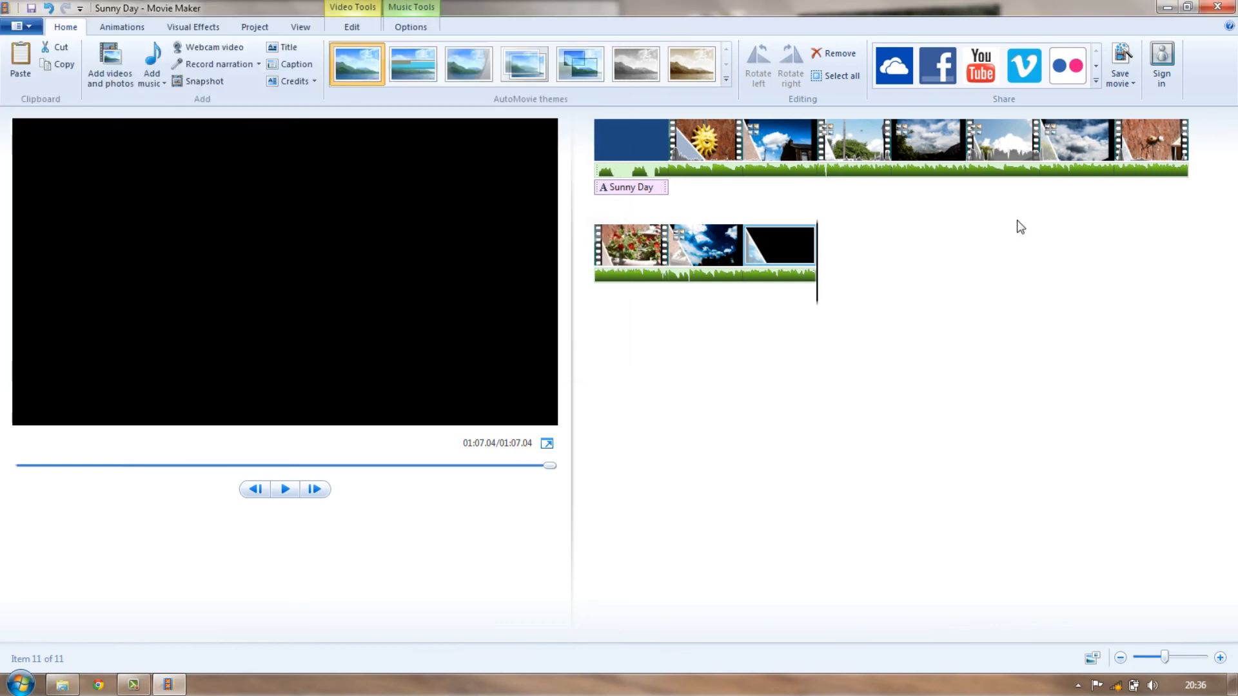
{"action": "left_click", "coordinate": [1128, 77]}
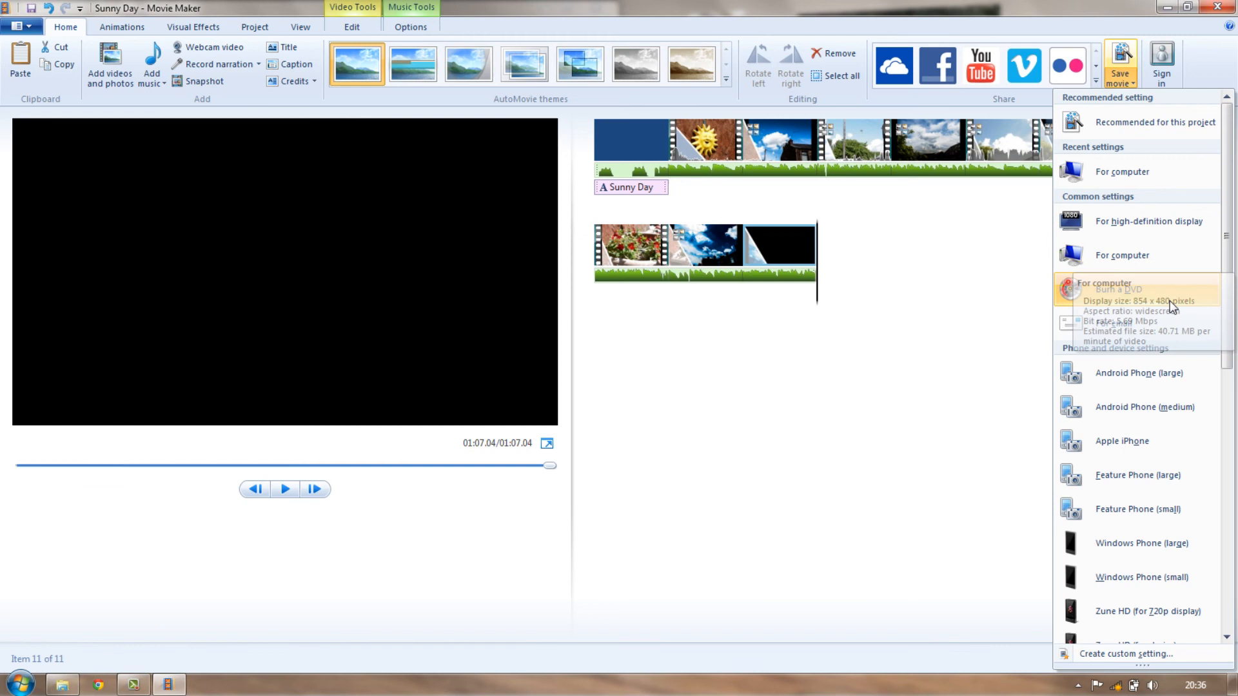
{"action": "scroll", "coordinate": [1138, 194], "scroll_direction": "down", "scroll_amount": 3}
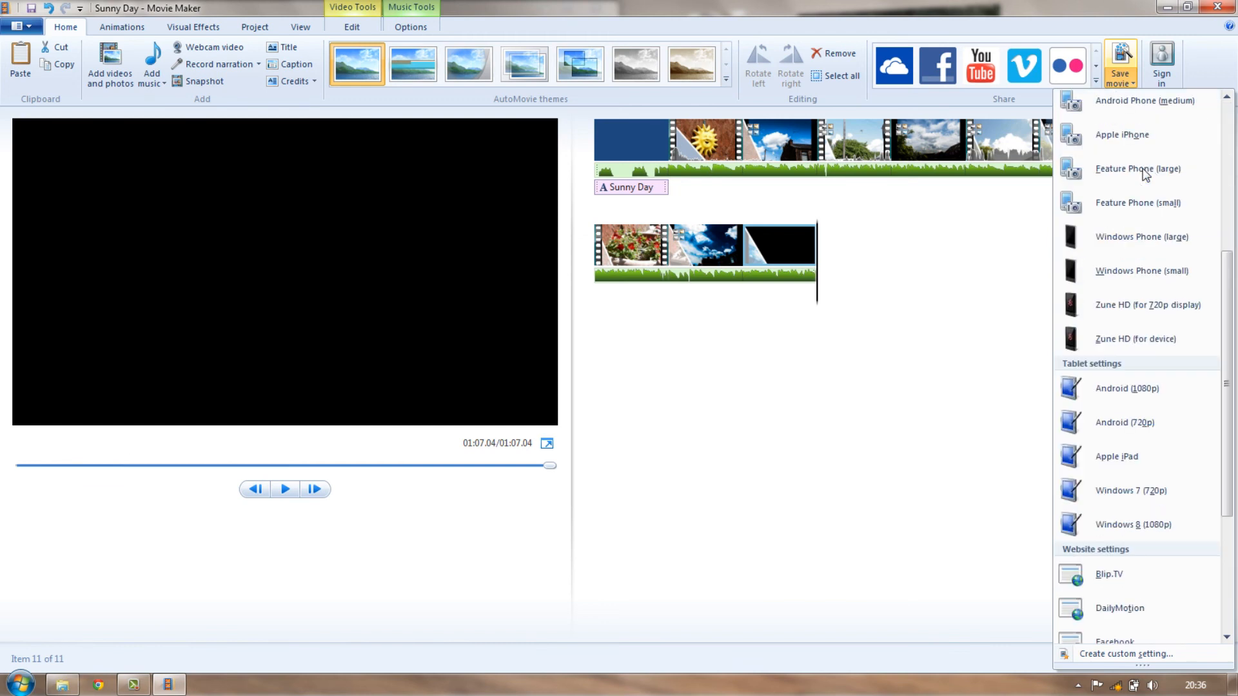
{"action": "scroll", "coordinate": [1138, 194], "scroll_direction": "up", "scroll_amount": 1}
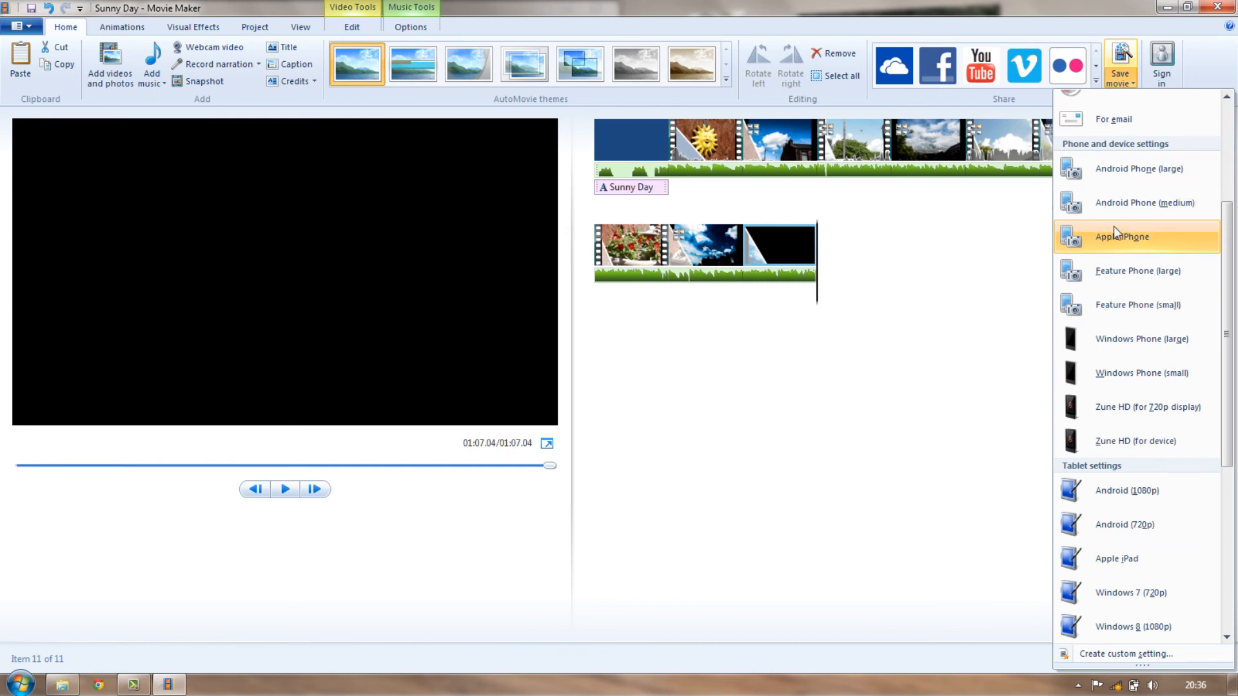
{"action": "scroll", "coordinate": [1138, 326], "scroll_direction": "down", "scroll_amount": 1}
{"action": "scroll", "coordinate": [1138, 335], "scroll_direction": "down", "scroll_amount": 2}
{"action": "scroll", "coordinate": [1151, 193], "scroll_direction": "up", "scroll_amount": 5}
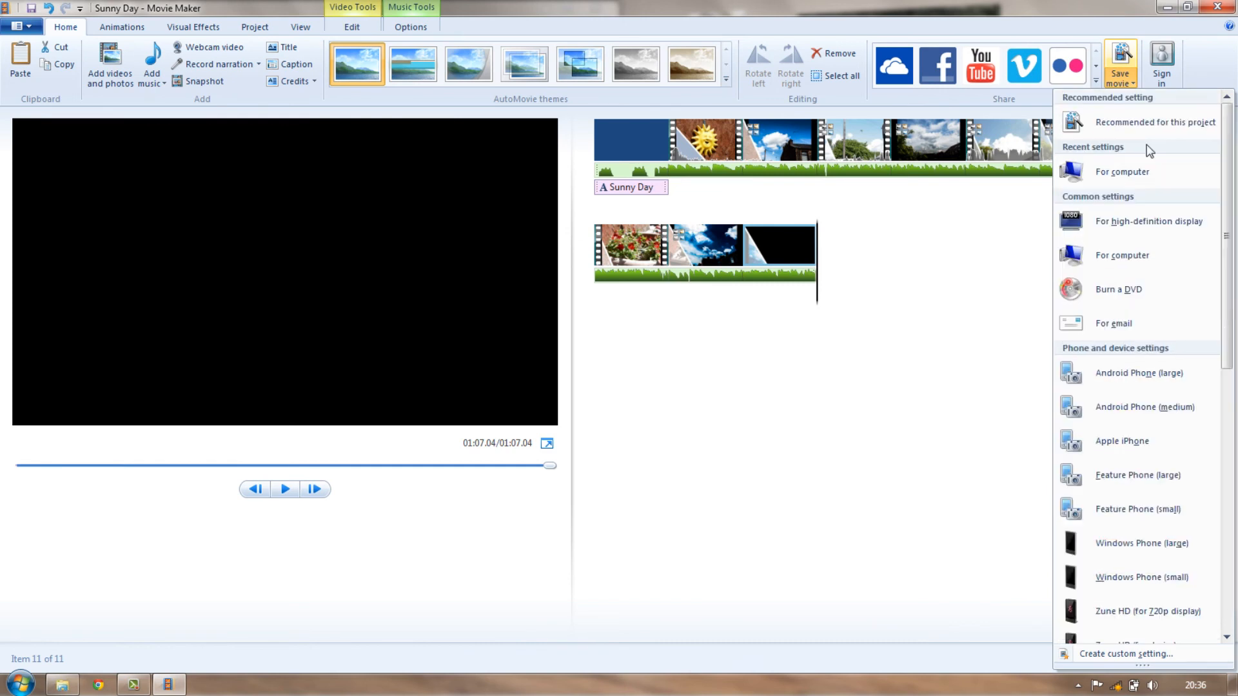
{"action": "left_click", "coordinate": [1112, 5]}
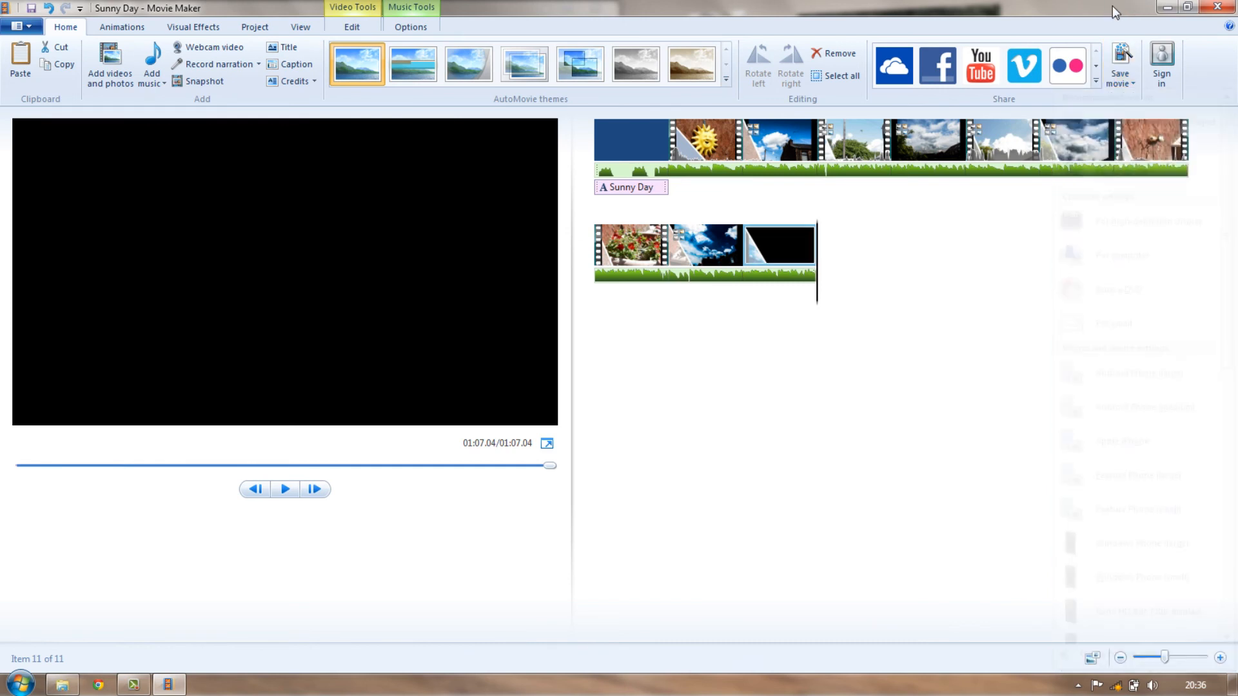
Step: Export the movie as Sunny Day in MPEG-4/H.264 video format to the WMM Renders folder
{"action": "left_click", "coordinate": [1121, 52]}
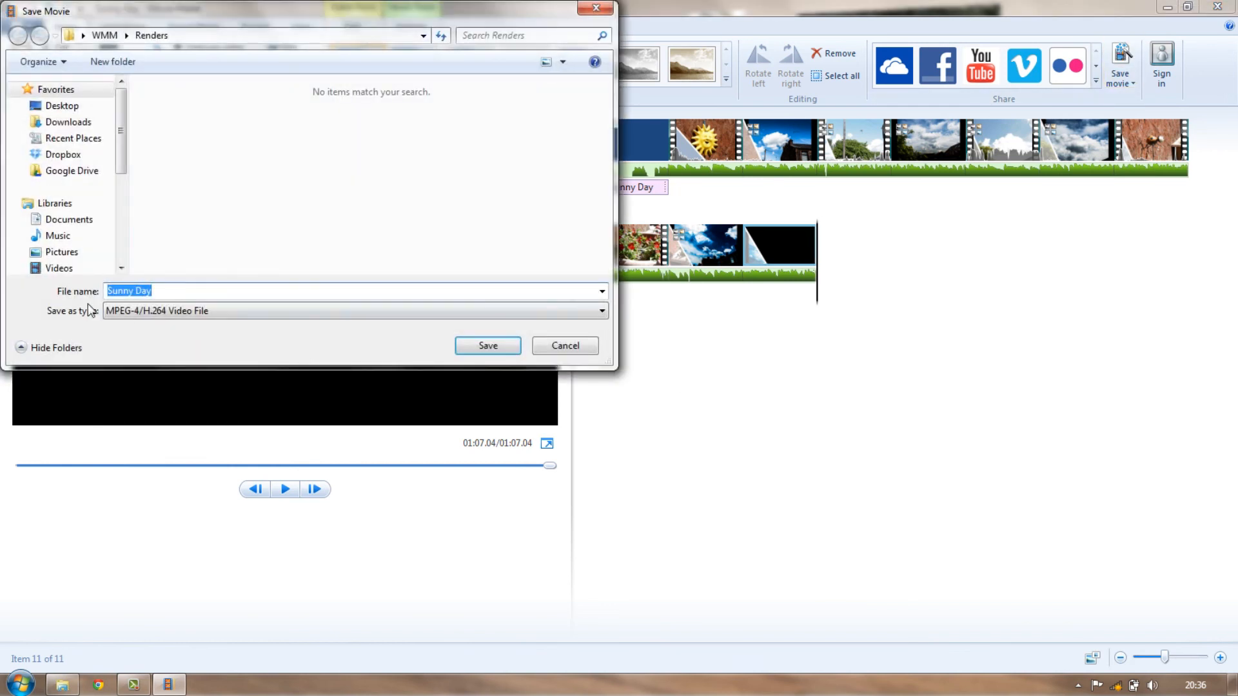
{"action": "left_click", "coordinate": [498, 344]}
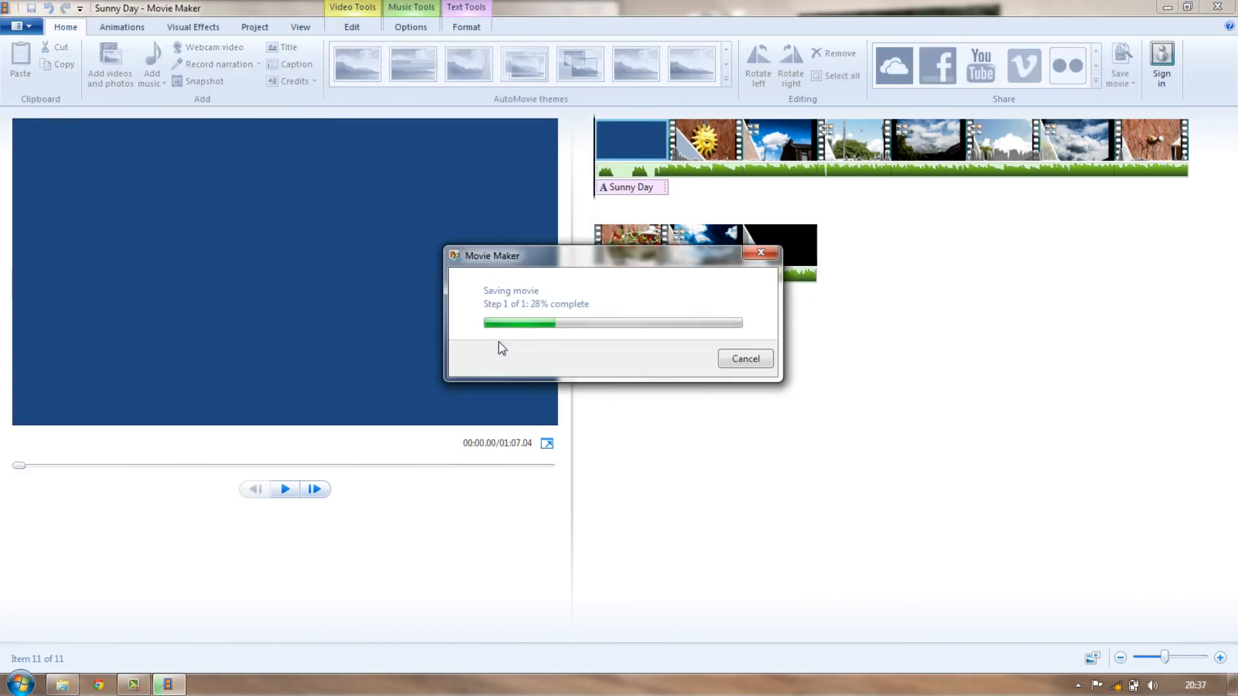